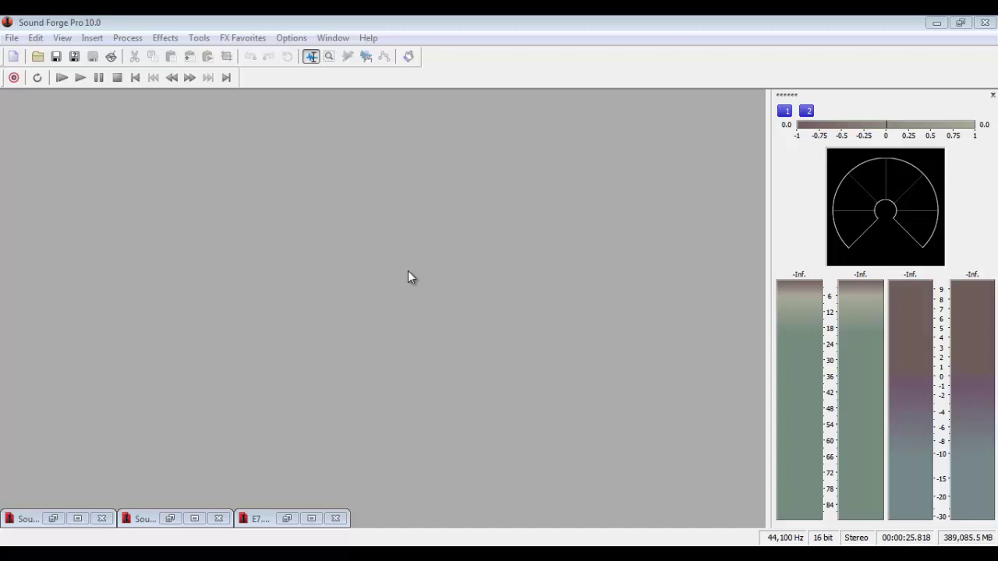
# Create a new audio file and record a spoken take of about 25 seconds into it
pyautogui.click(13, 56)
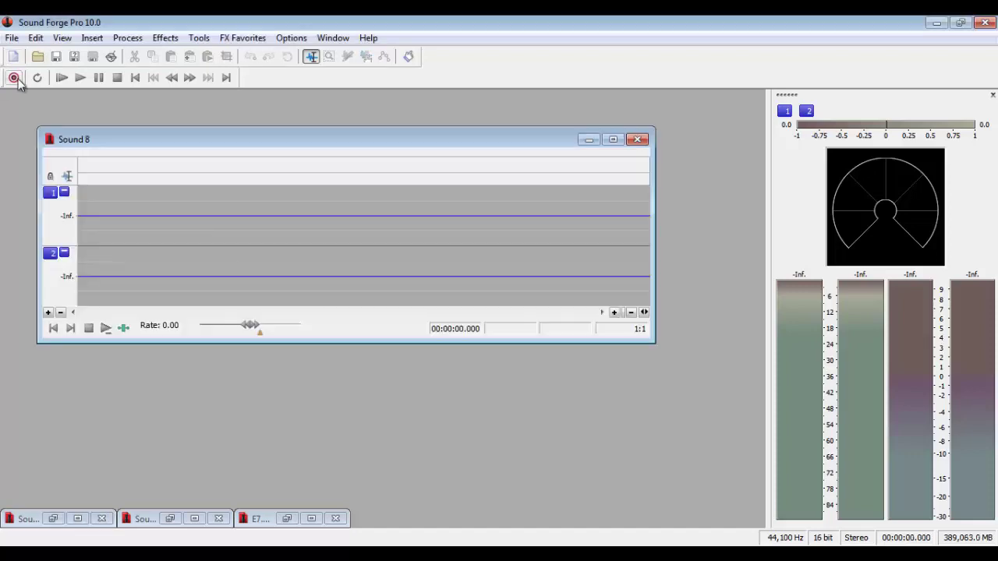
pyautogui.click(18, 81)
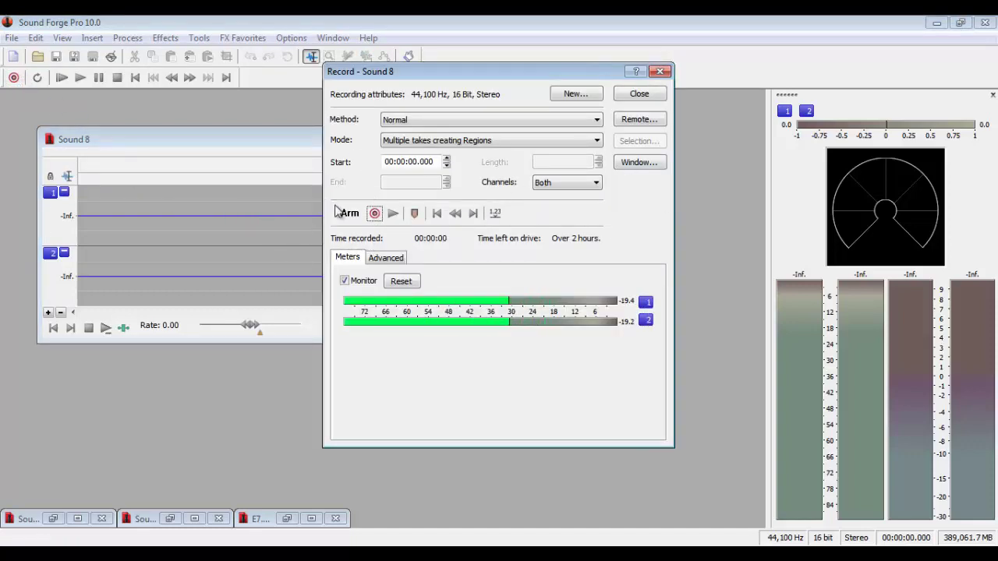
pyautogui.click(375, 214)
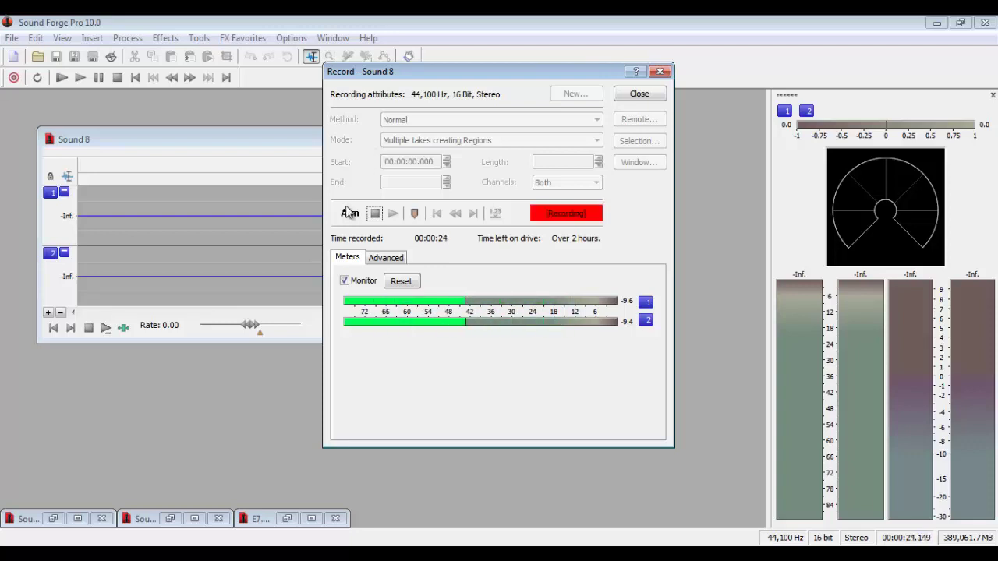
pyautogui.click(375, 216)
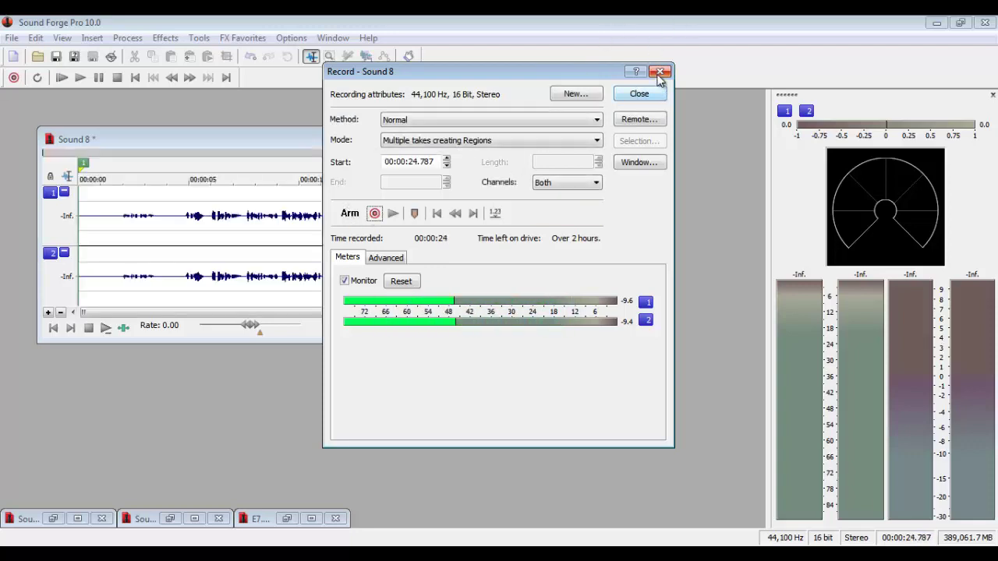
pyautogui.click(660, 71)
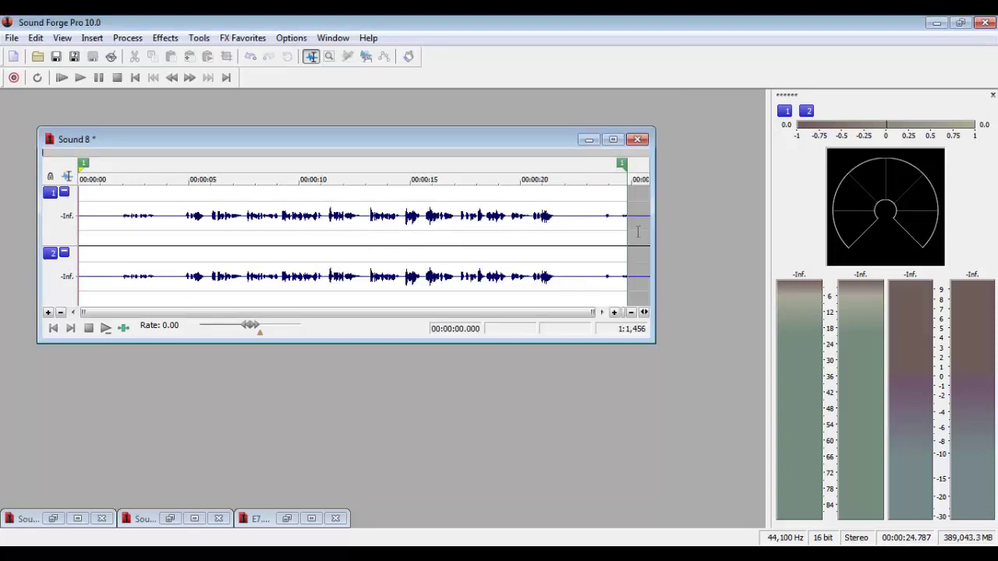
# Delete the silent tail of the recording from about 22.35 seconds to the end
pyautogui.moveTo(639, 229); pyautogui.dragTo(564, 269)
pyautogui.press('Delete')
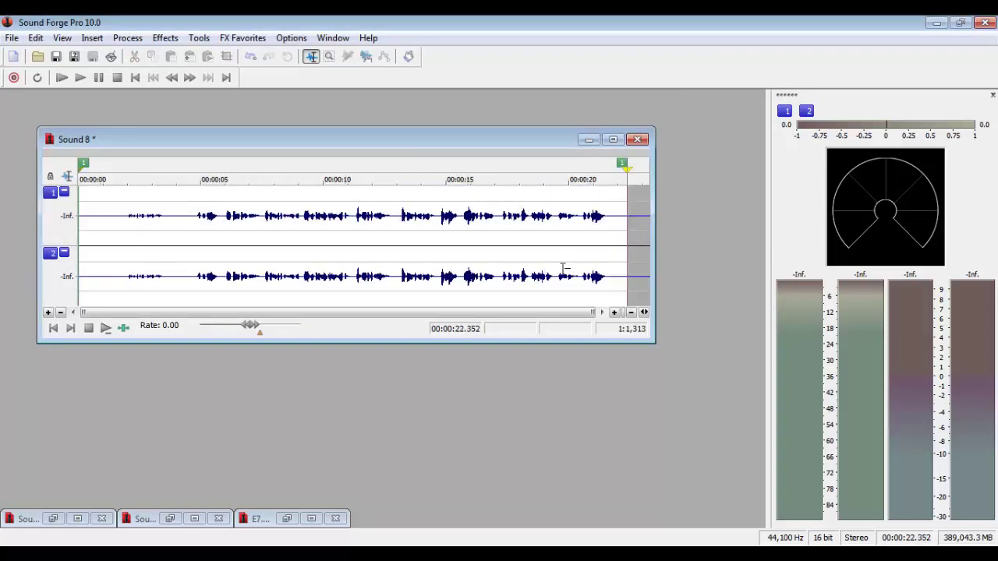
pyautogui.click(106, 251)
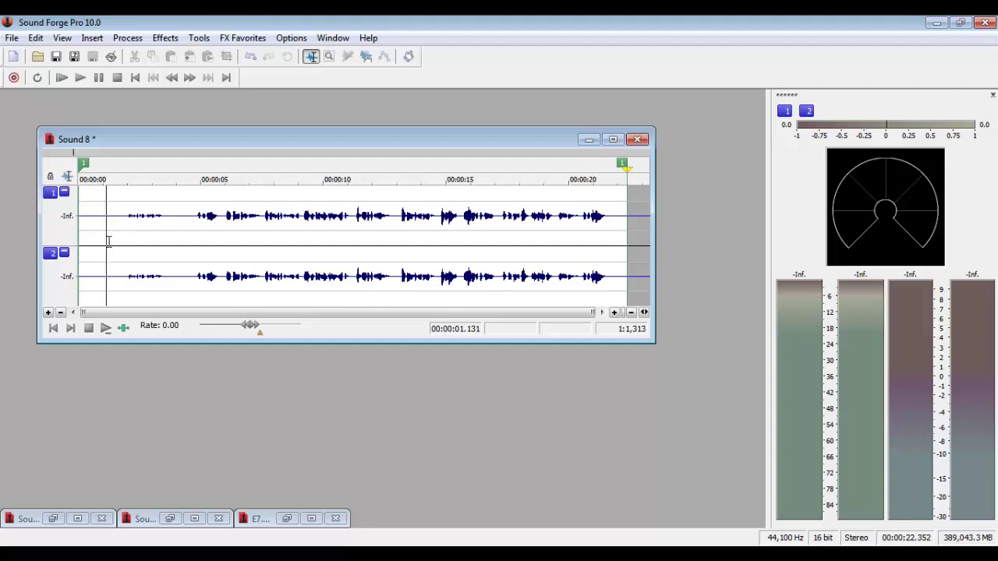
pyautogui.moveTo(193, 226); pyautogui.dragTo(616, 265)
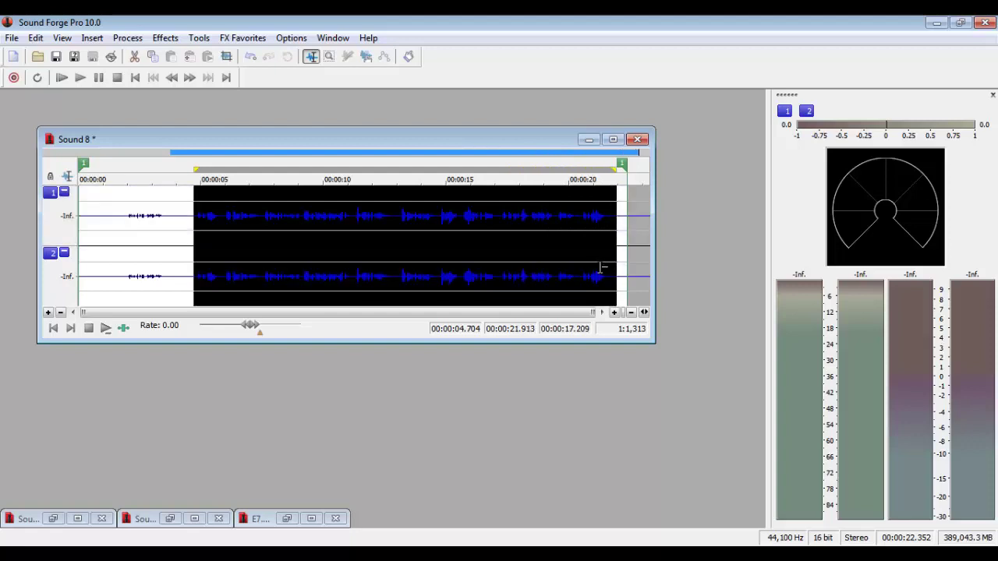
pyautogui.click(596, 257)
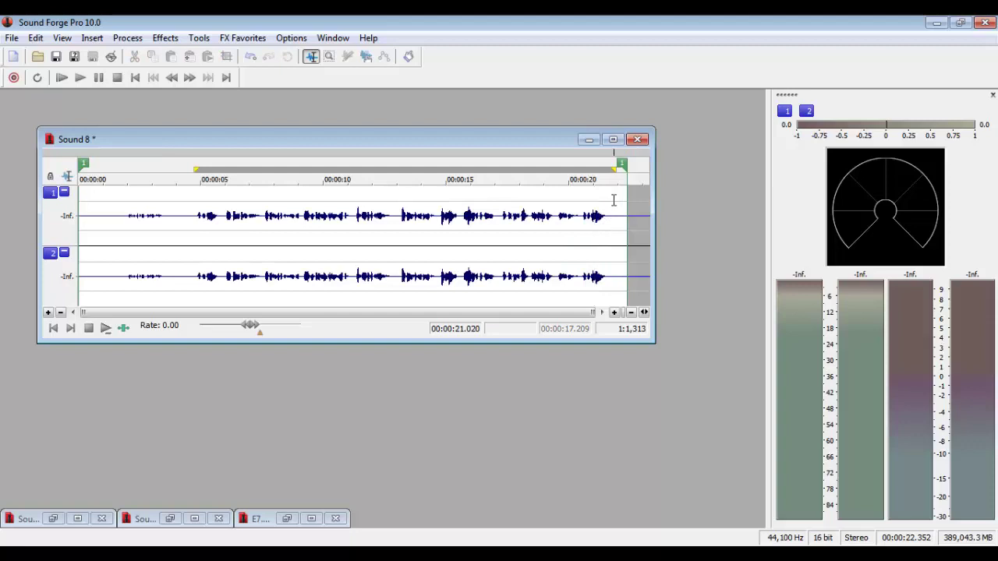
pyautogui.click(615, 260)
pyautogui.click(635, 249)
pyautogui.moveTo(198, 200); pyautogui.dragTo(202, 253)
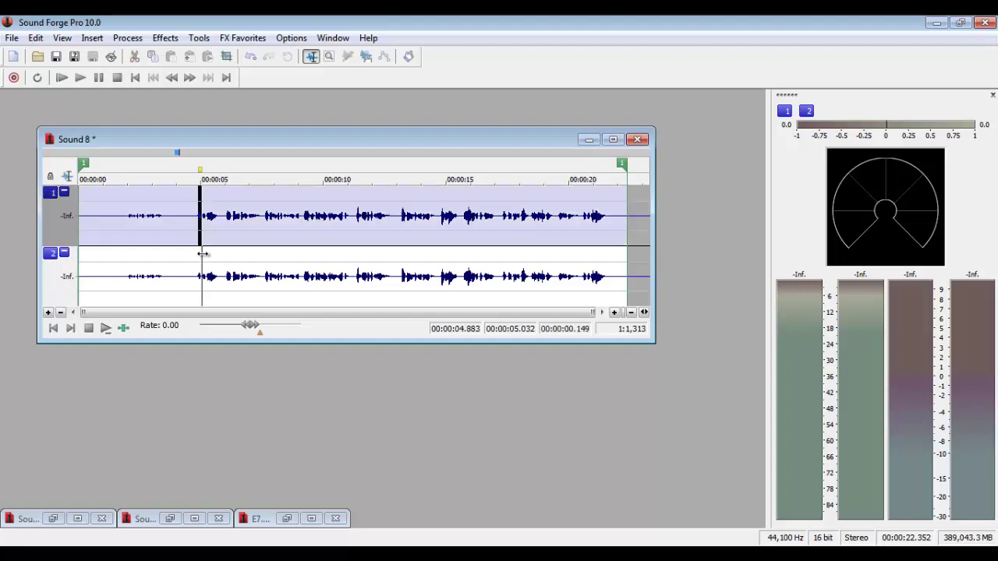
pyautogui.click(201, 254)
pyautogui.click(191, 222)
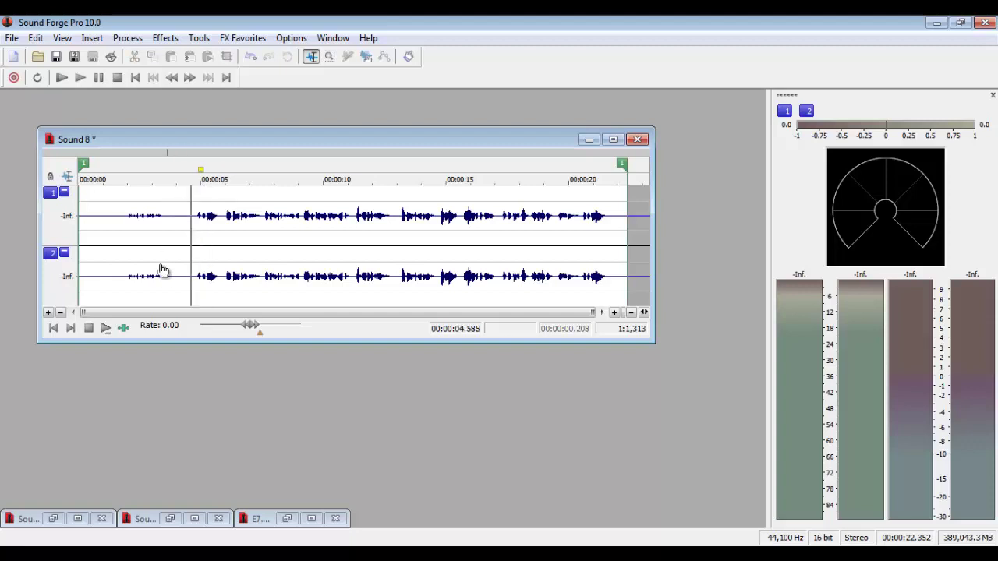
# Cut the unwanted opening 3.96 seconds of the recording, keeping a short silence before the main speech
pyautogui.moveTo(177, 202); pyautogui.dragTo(78, 278)
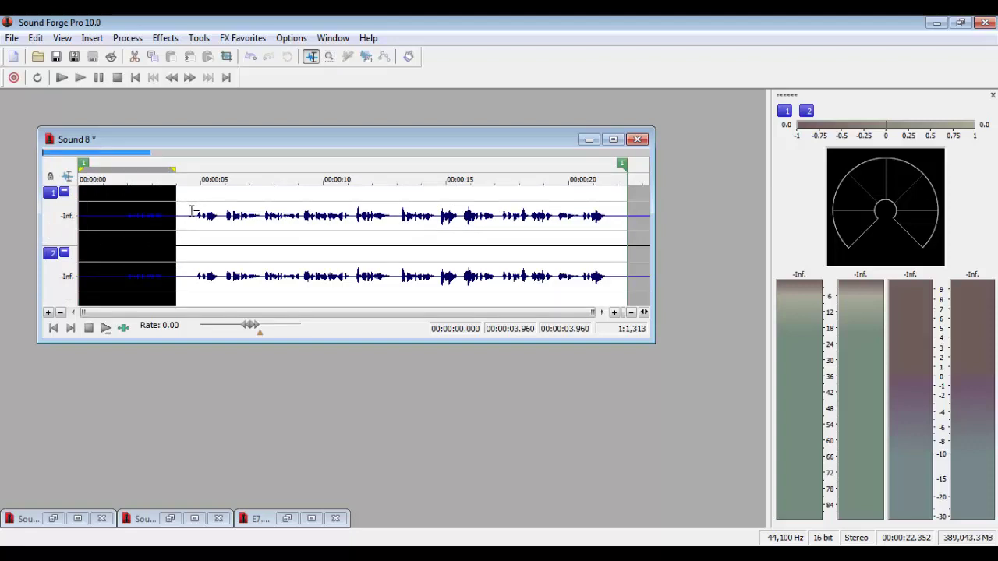
pyautogui.click(134, 57)
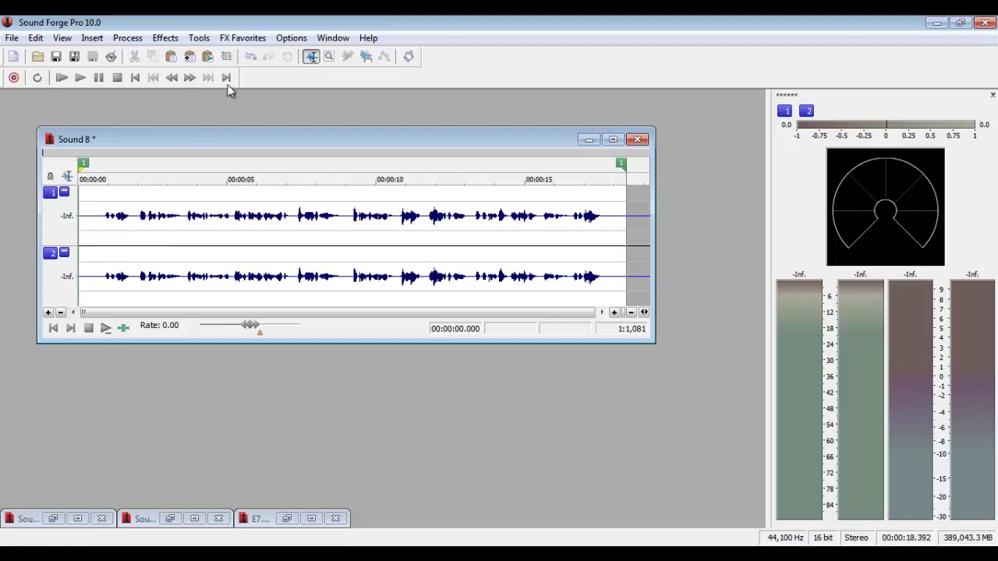
pyautogui.click(199, 39)
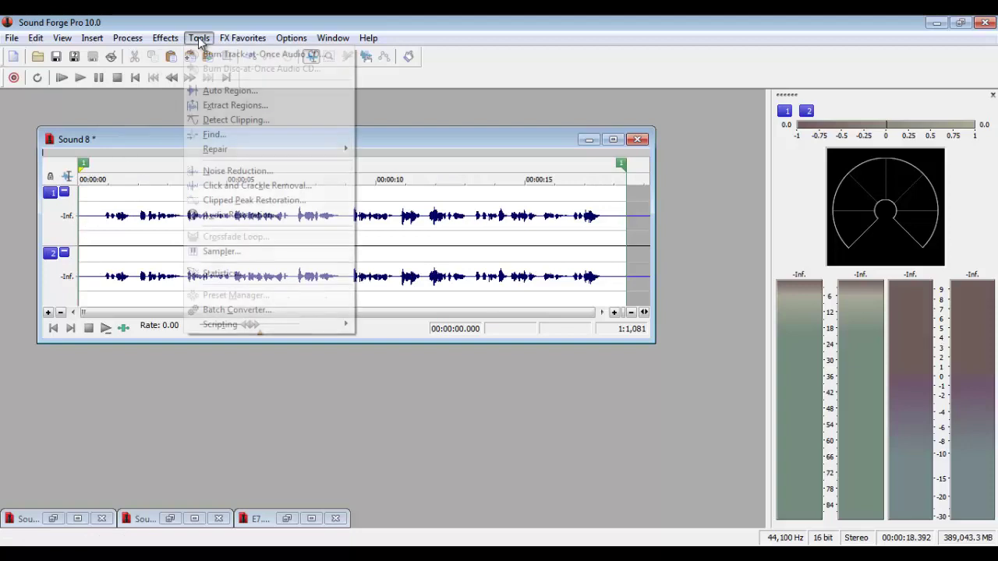
pyautogui.click(156, 133)
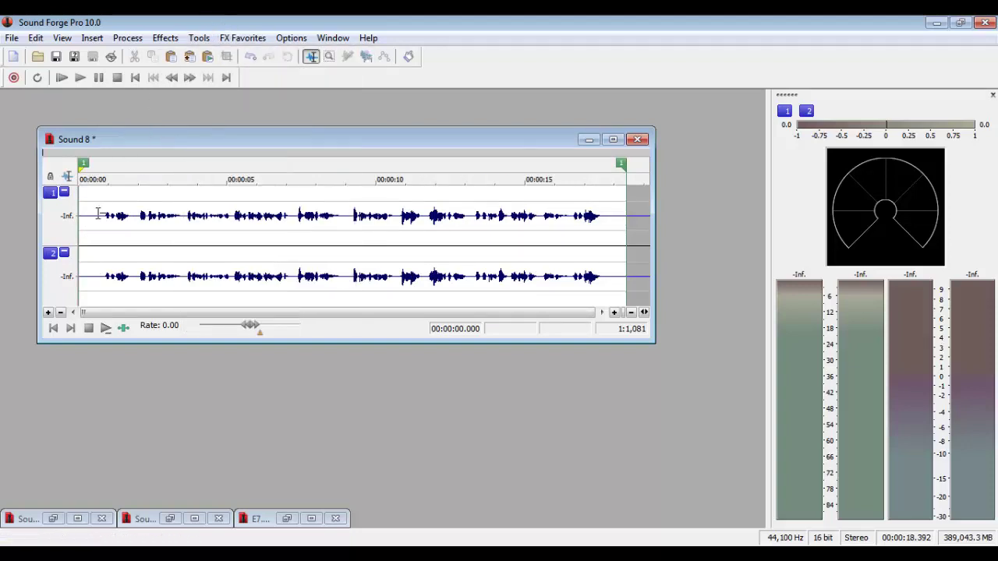
pyautogui.moveTo(102, 216); pyautogui.dragTo(67, 262)
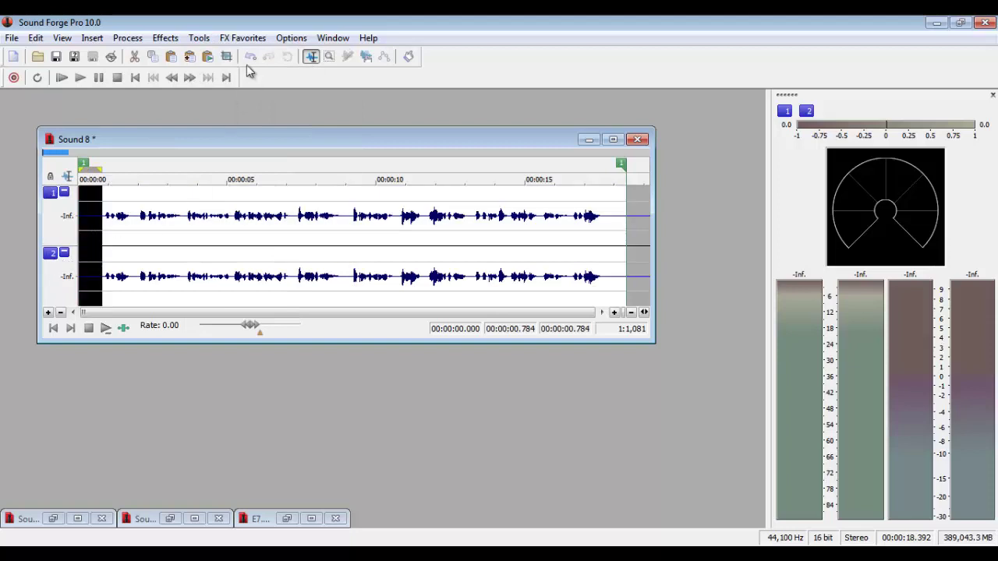
pyautogui.click(151, 236)
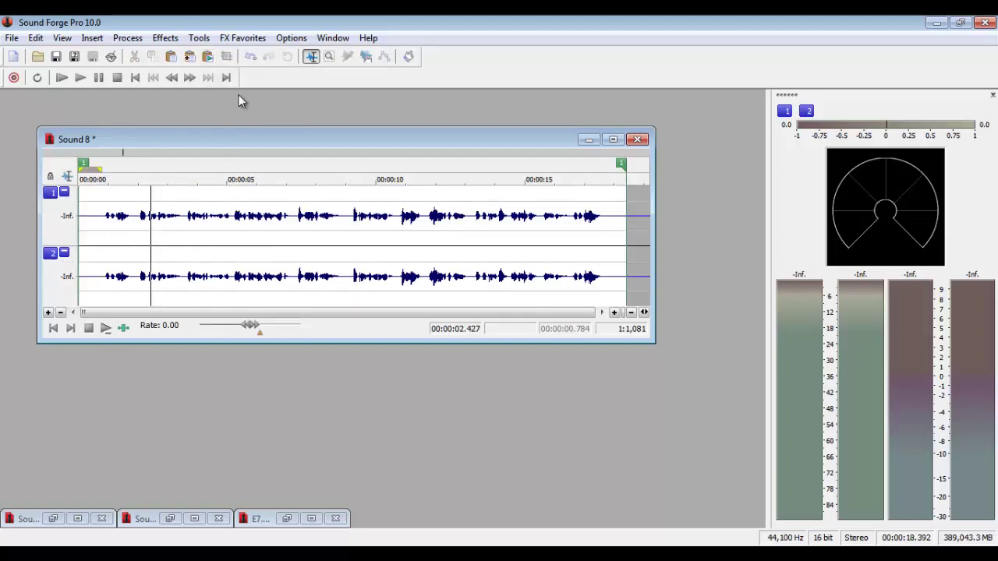
# Start Noise Reduction on the entire recording and enable noiseprint capture
pyautogui.hotkey('ctrl', 'a')
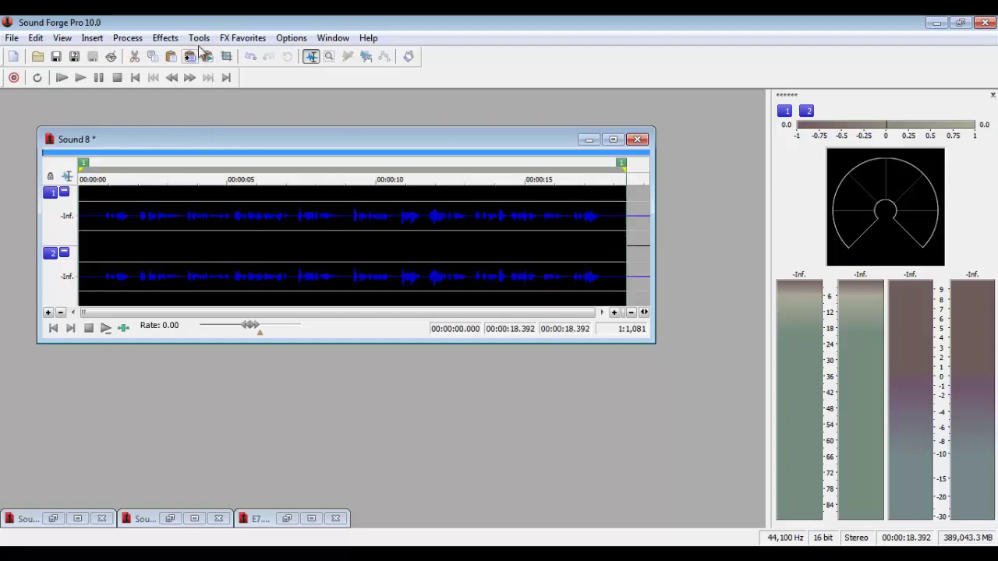
pyautogui.click(199, 38)
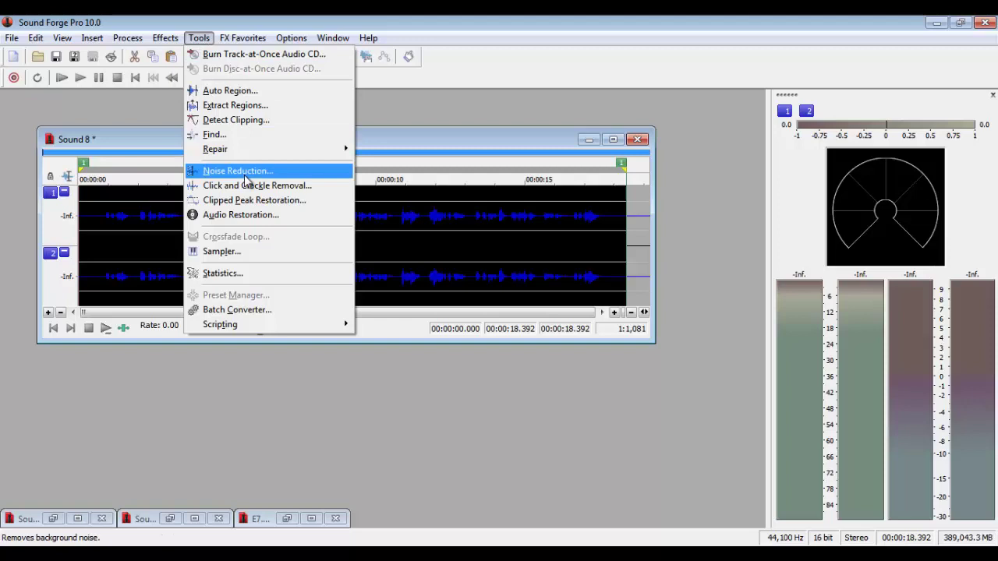
pyautogui.click(245, 175)
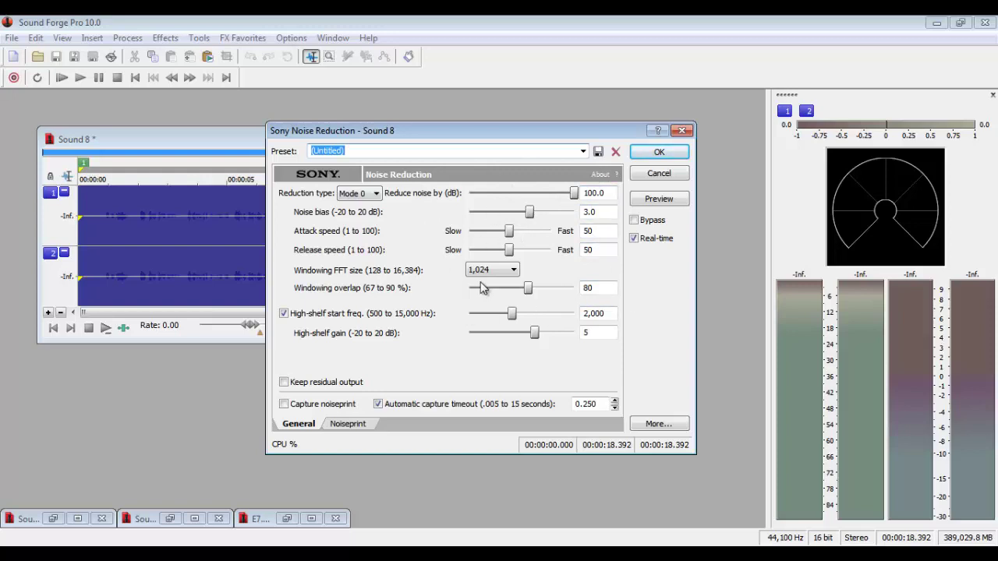
pyautogui.click(284, 404)
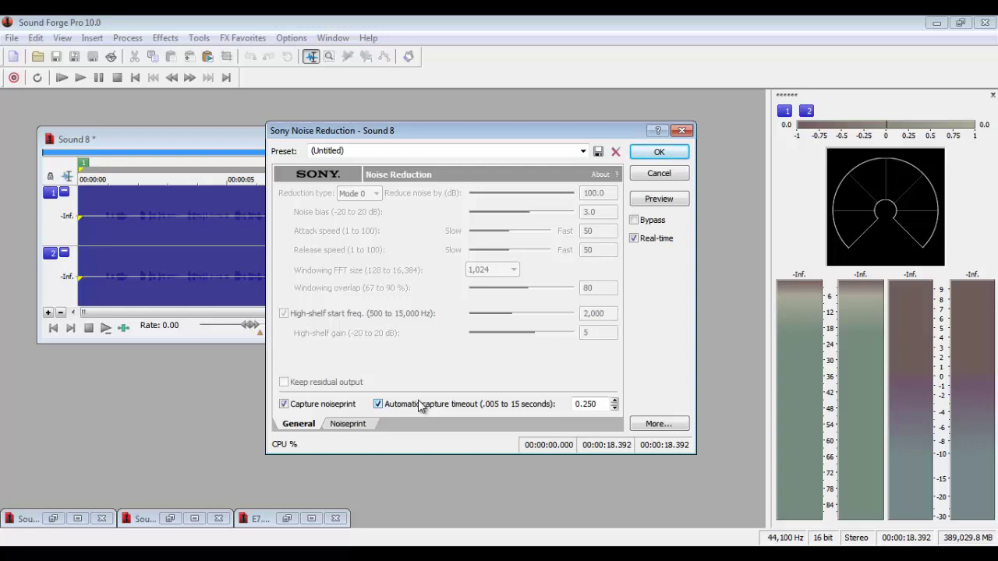
# Mark the silent first 0.784 seconds, then reselect the whole recording and preview it to capture the noiseprint
pyautogui.click(147, 238)
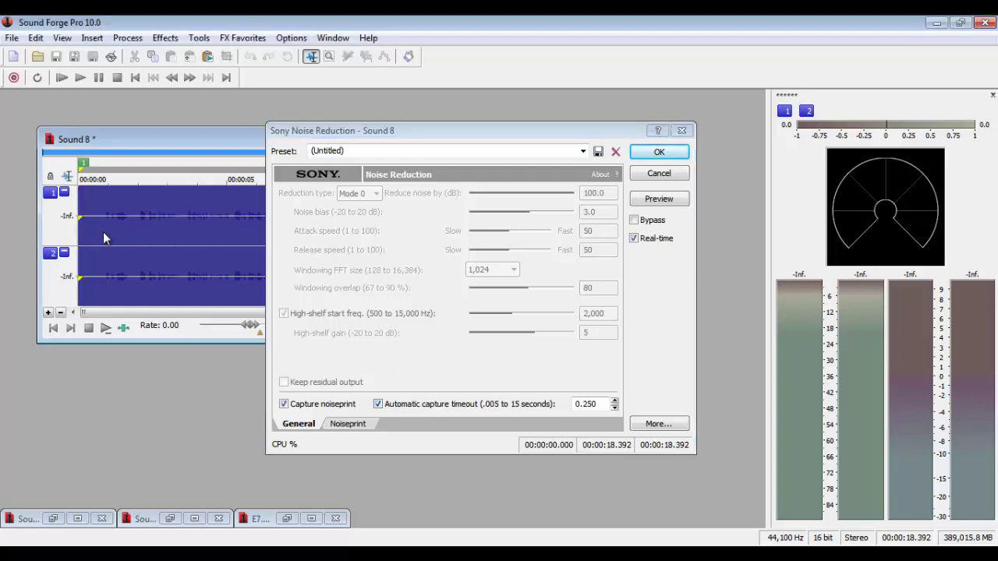
pyautogui.moveTo(101, 204); pyautogui.dragTo(79, 205)
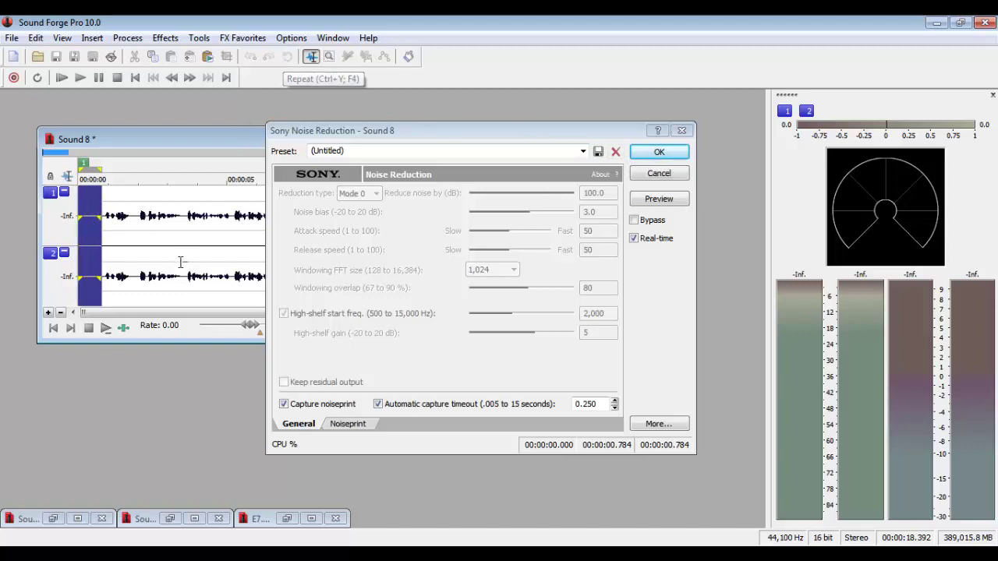
pyautogui.doubleClick(142, 251)
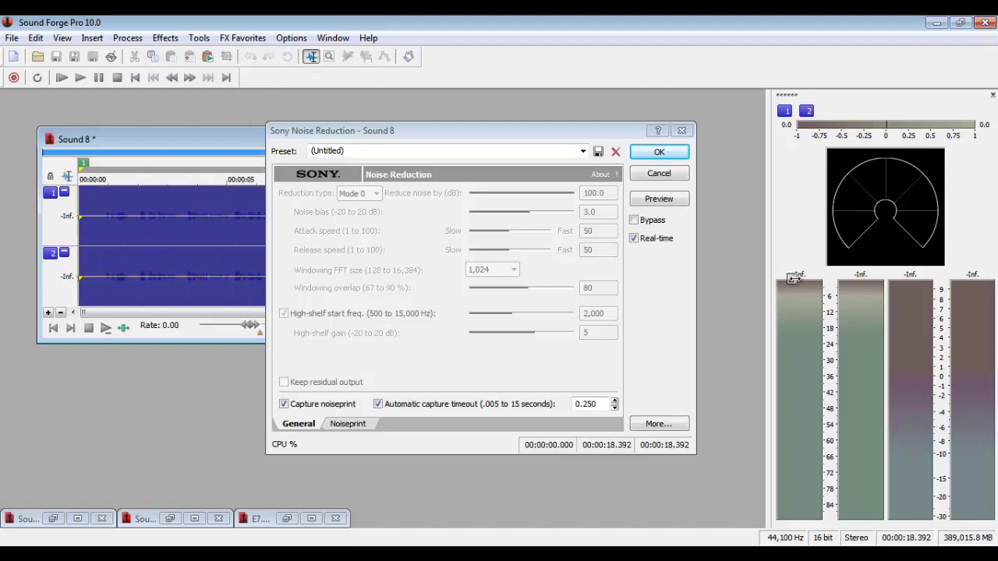
pyautogui.click(659, 199)
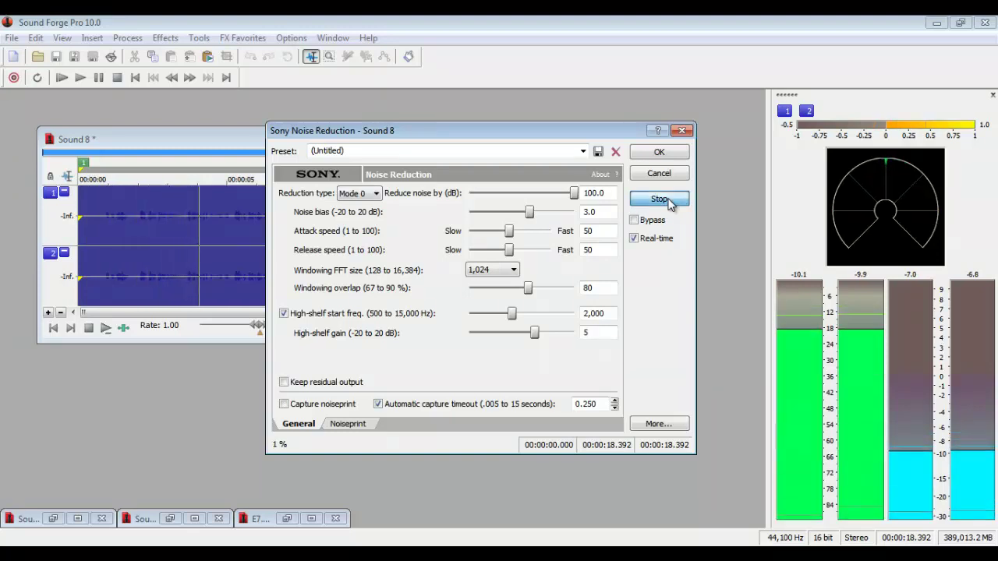
pyautogui.click(660, 200)
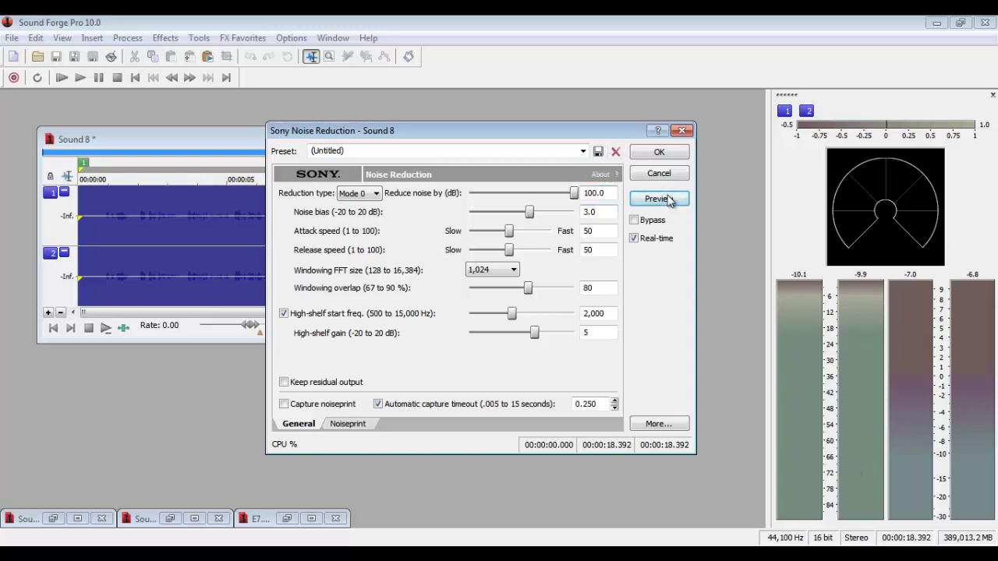
# Preview the noise reduction once more and apply it to the whole recording
pyautogui.click(660, 199)
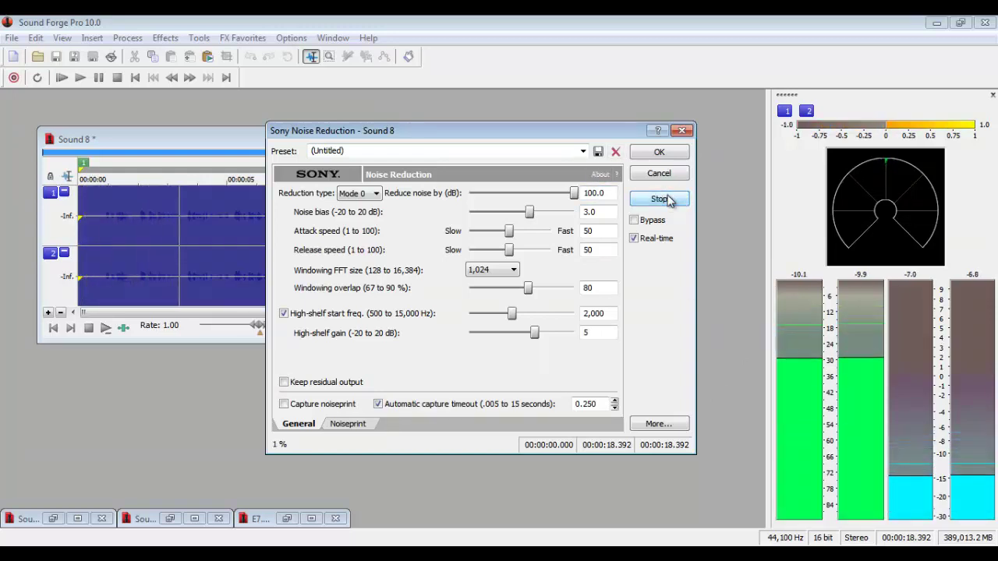
pyautogui.click(669, 202)
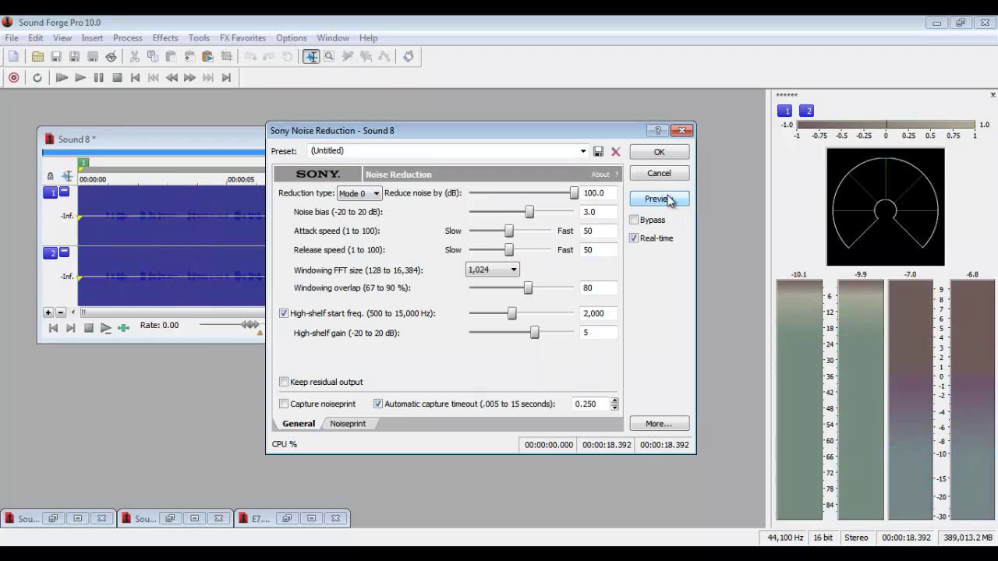
pyautogui.click(671, 152)
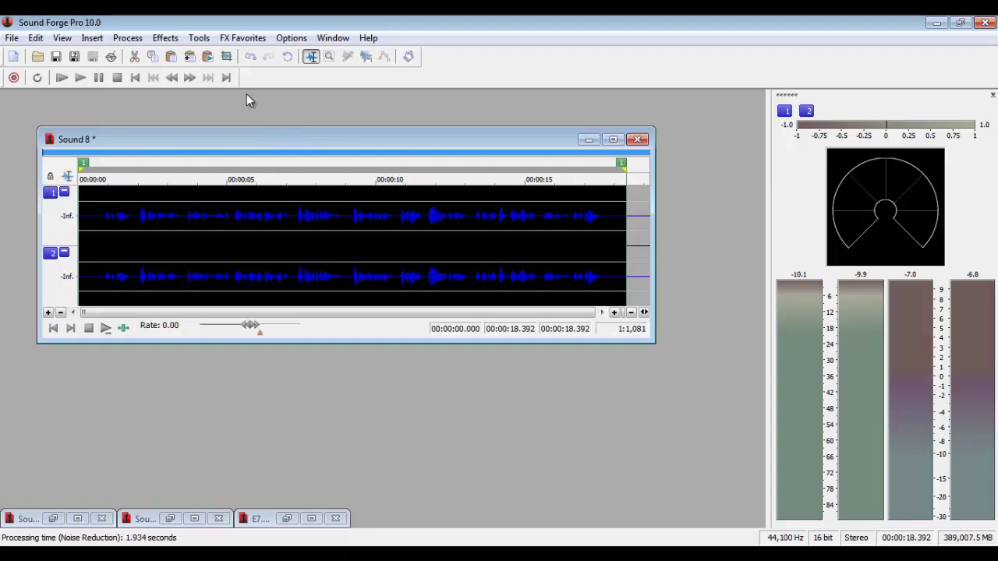
# Start Multi-Band Dynamics on the whole recording and review the settings of bands 1 to 4
pyautogui.click(165, 39)
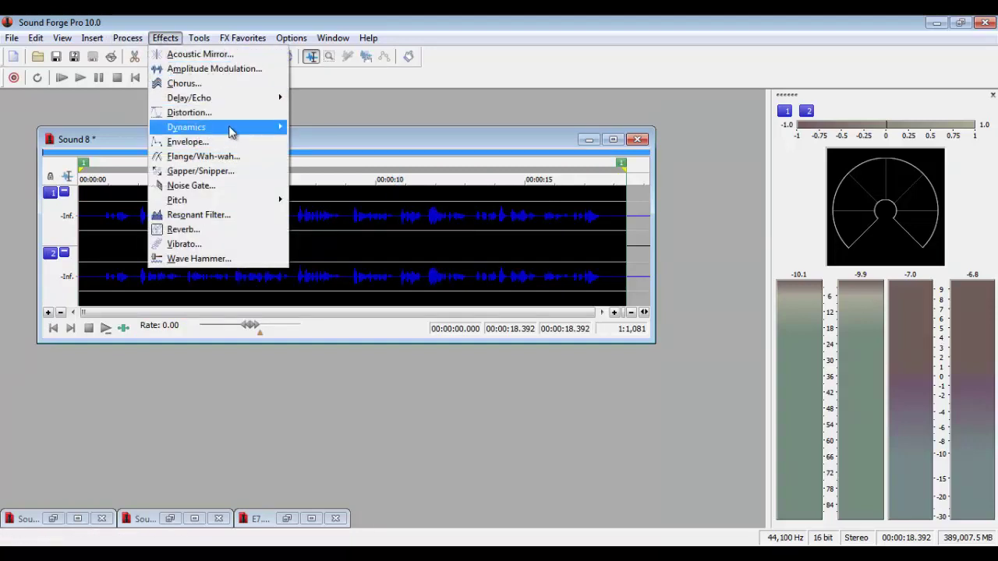
pyautogui.moveTo(231, 131)
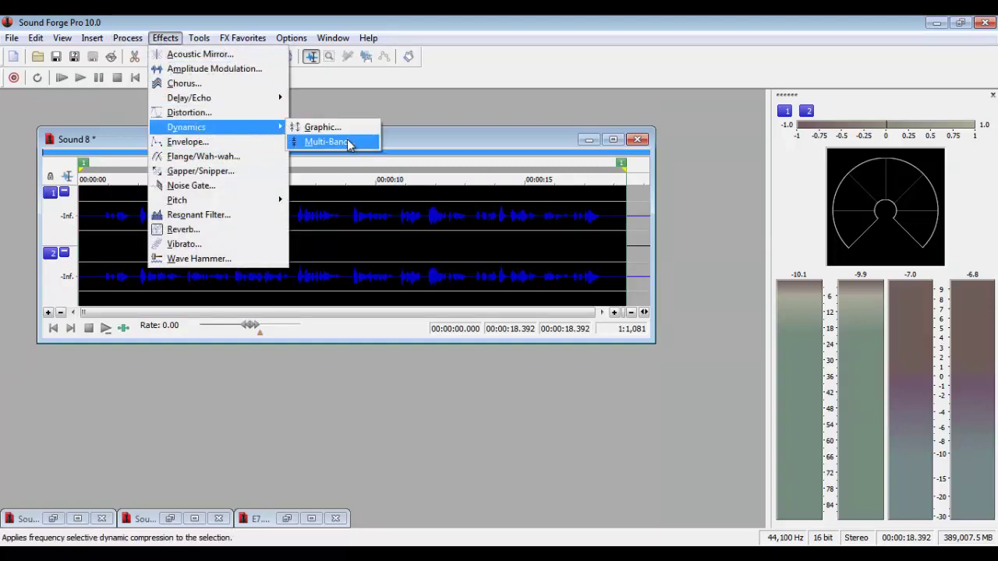
pyautogui.click(335, 142)
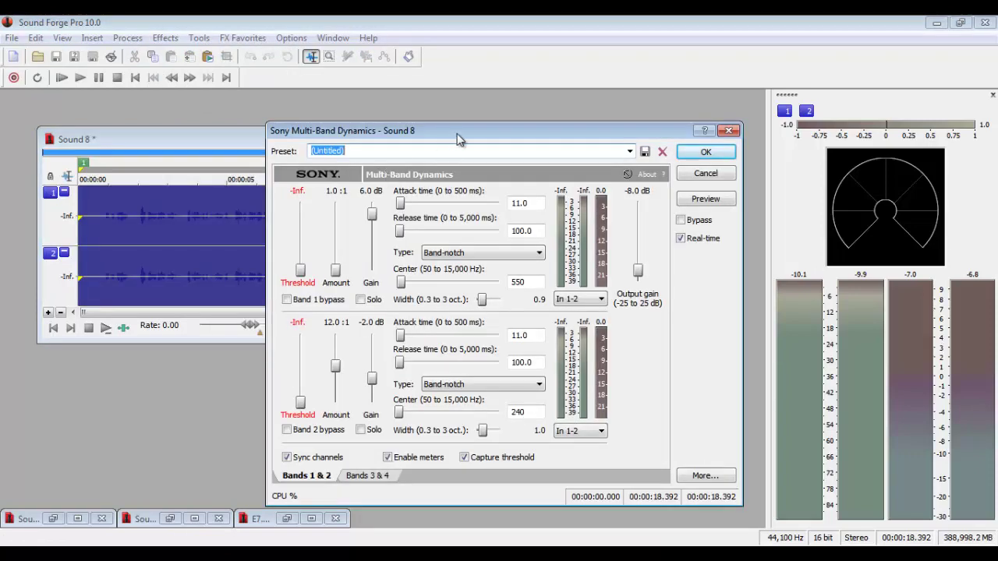
pyautogui.moveTo(458, 136); pyautogui.dragTo(410, 76)
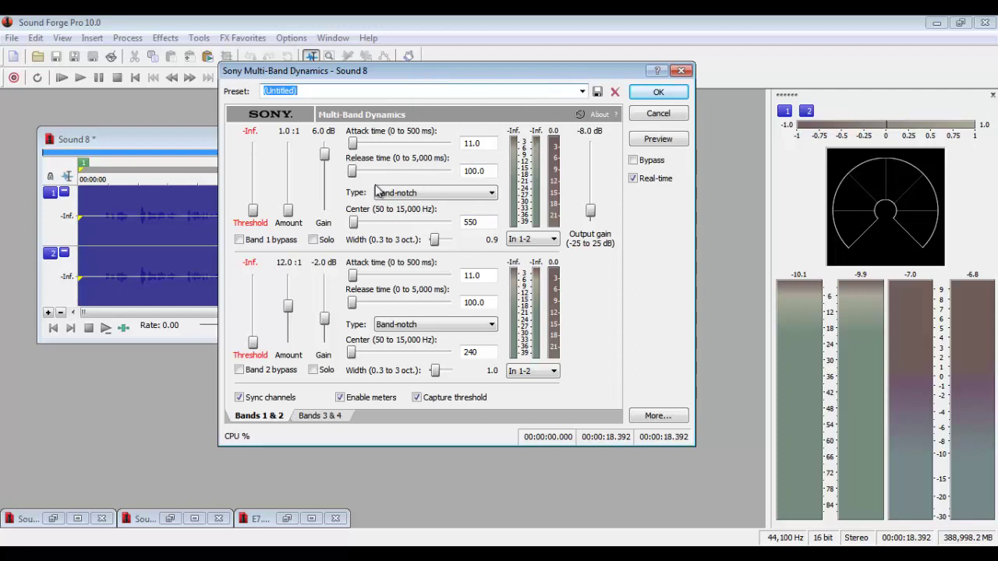
pyautogui.click(327, 417)
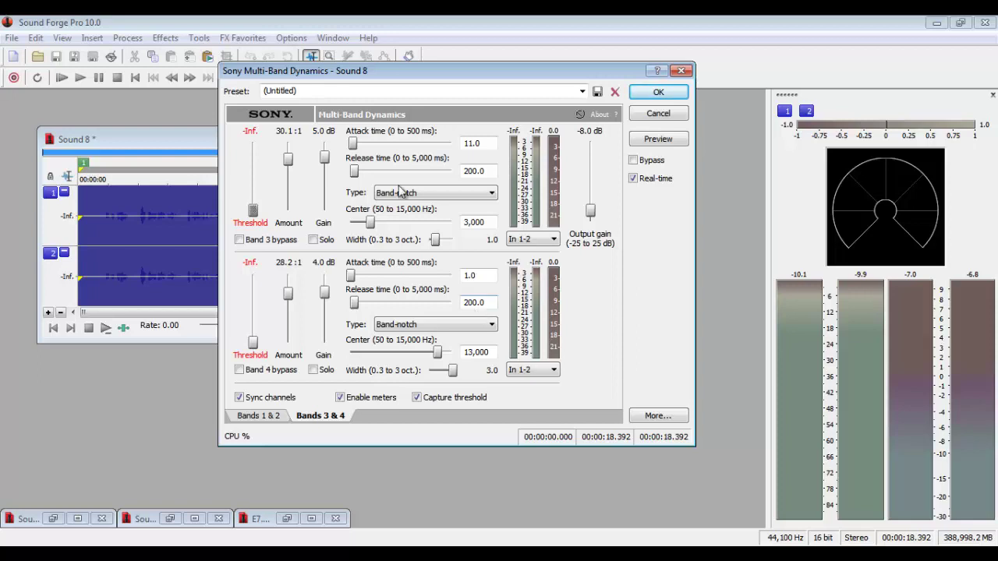
pyautogui.click(265, 417)
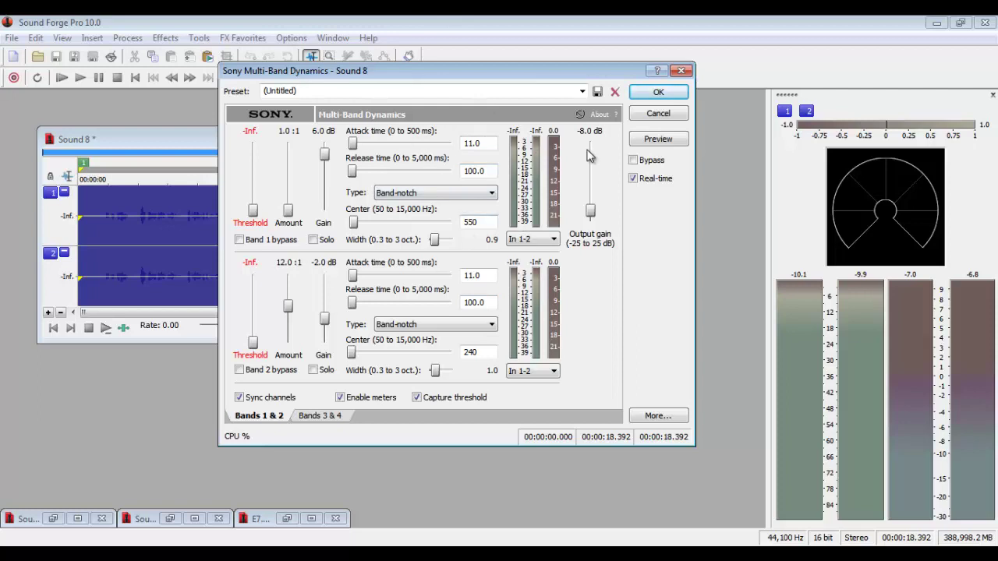
# Preview the multi-band dynamics twice to capture the band thresholds, and apply the effect to the whole recording
pyautogui.click(648, 141)
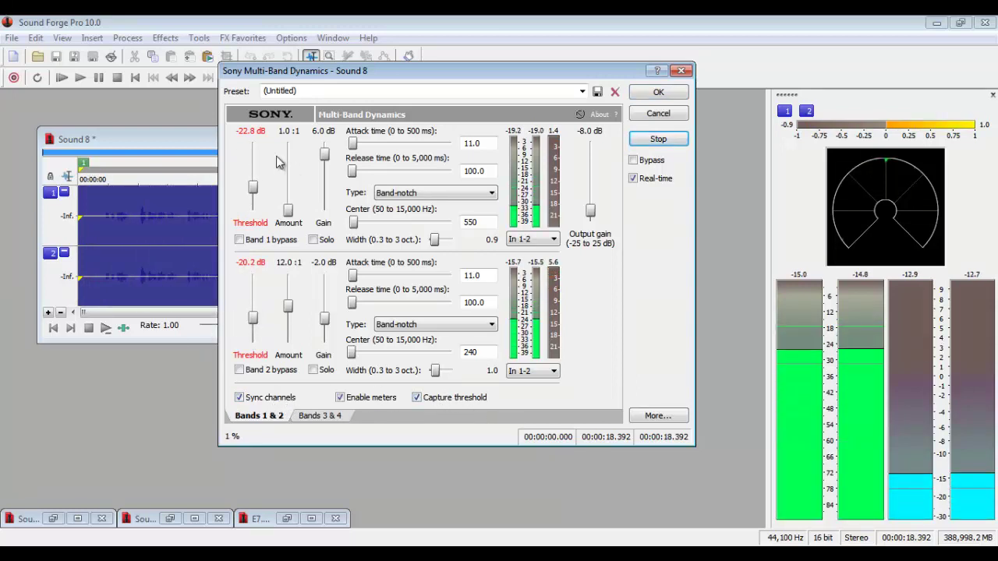
pyautogui.click(658, 139)
pyautogui.click(658, 139)
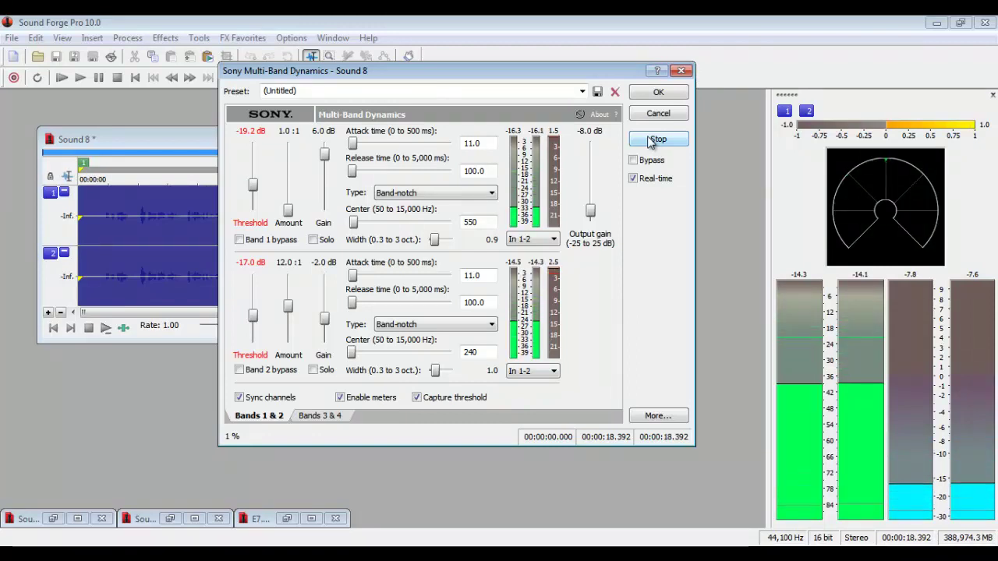
pyautogui.click(651, 139)
pyautogui.click(658, 93)
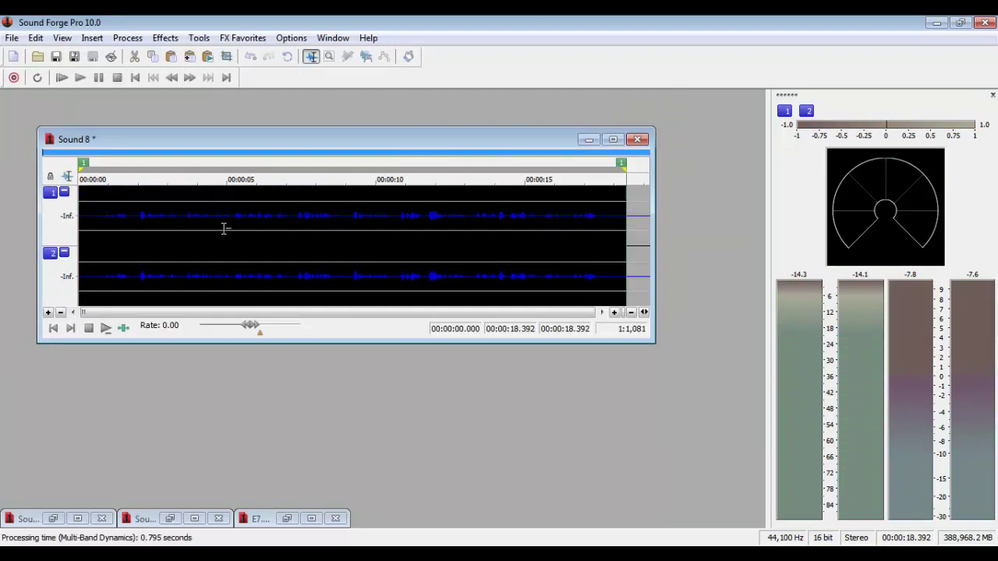
# Boost the volume of the whole recording with a gain of 2.70 dB and repeat the volume change
pyautogui.click(279, 222)
pyautogui.click(125, 222)
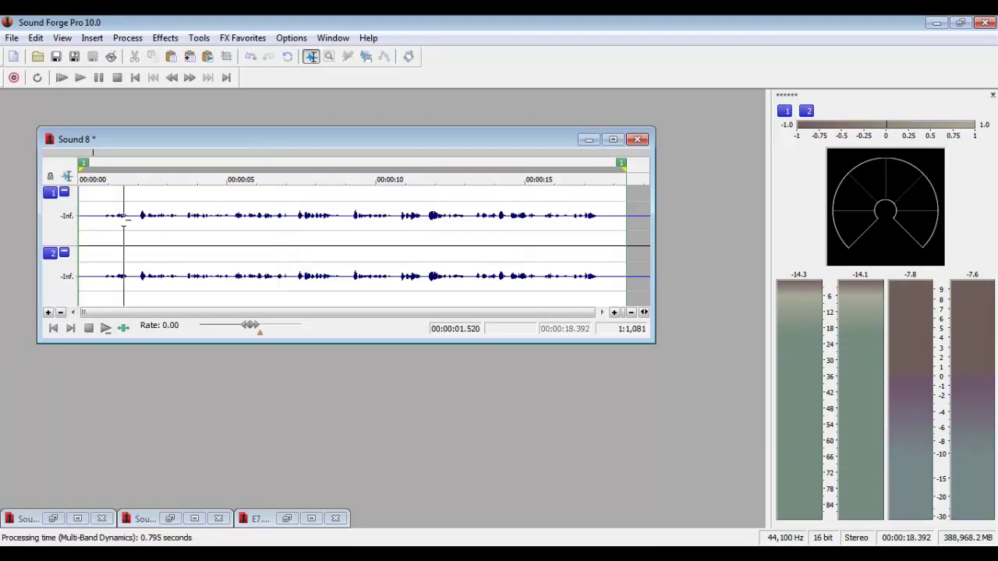
pyautogui.scroll(3, 128, 222)
pyautogui.scroll(-3, 295, 228)
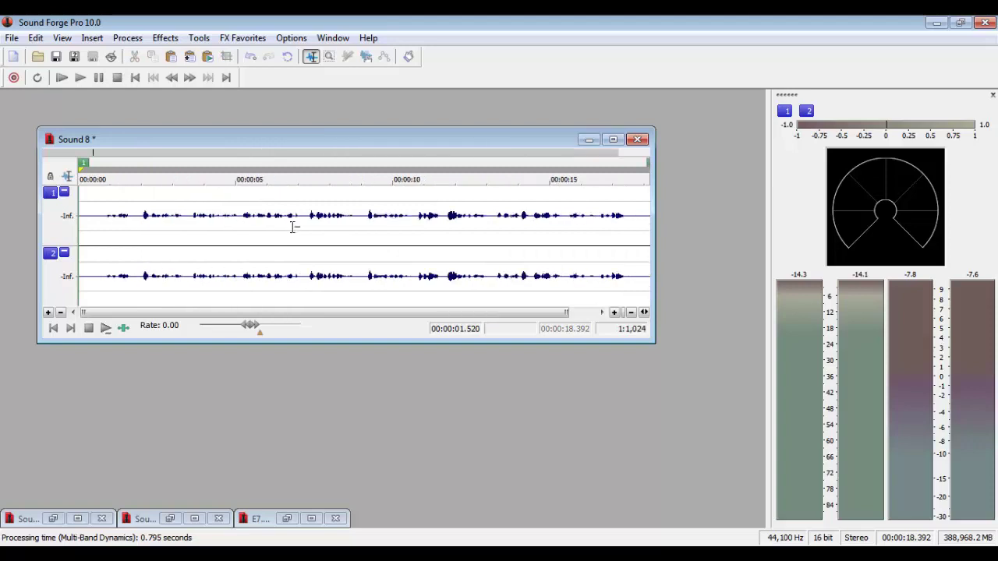
pyautogui.click(127, 38)
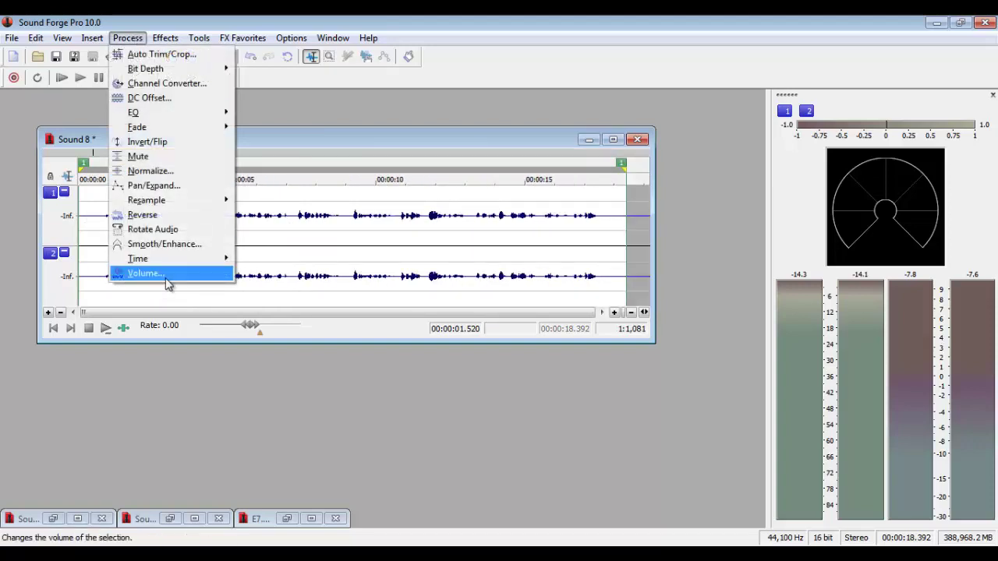
pyautogui.click(160, 274)
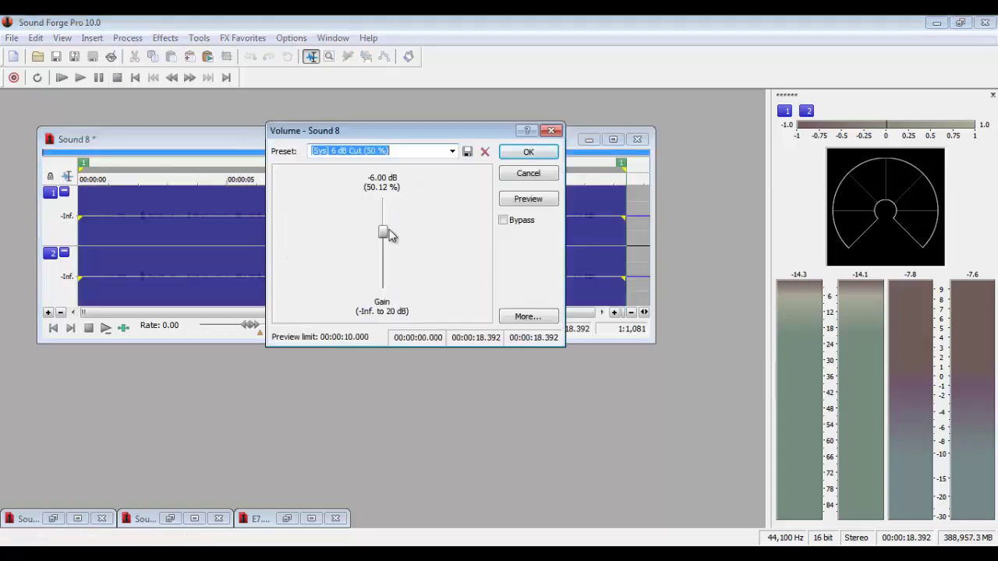
pyautogui.click(384, 233)
pyautogui.scroll(7, 386, 238)
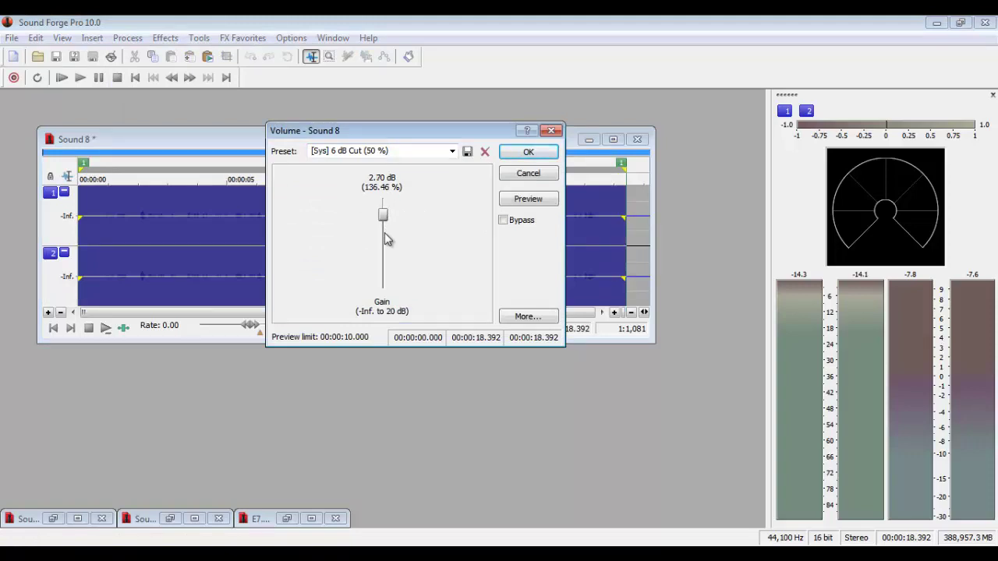
pyautogui.click(527, 151)
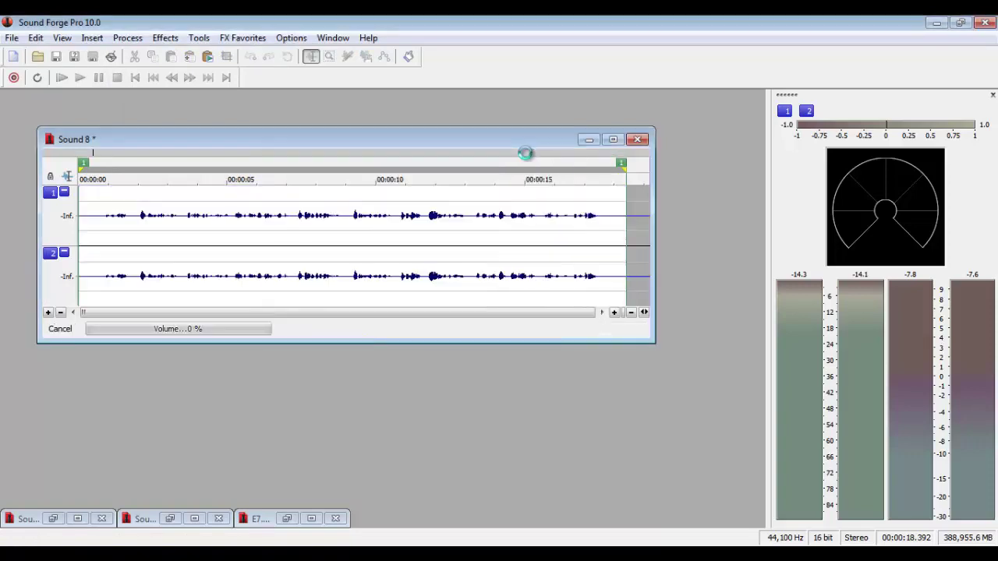
pyautogui.click(287, 58)
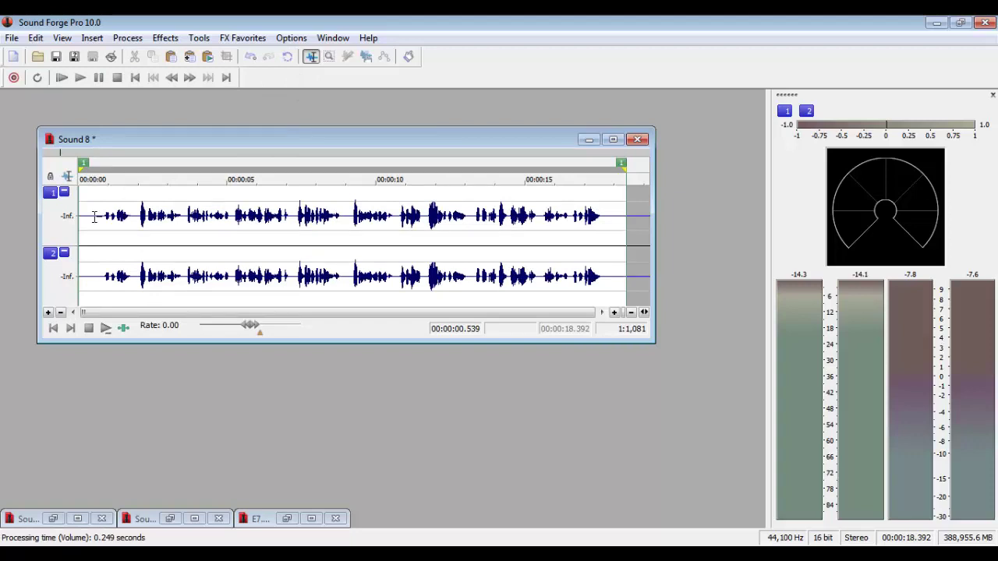
# Play back the amplified recording from 0.539 seconds and inspect its waveform
pyautogui.press('space')
pyautogui.moveTo(136, 226); pyautogui.dragTo(574, 226)
pyautogui.click(325, 227)
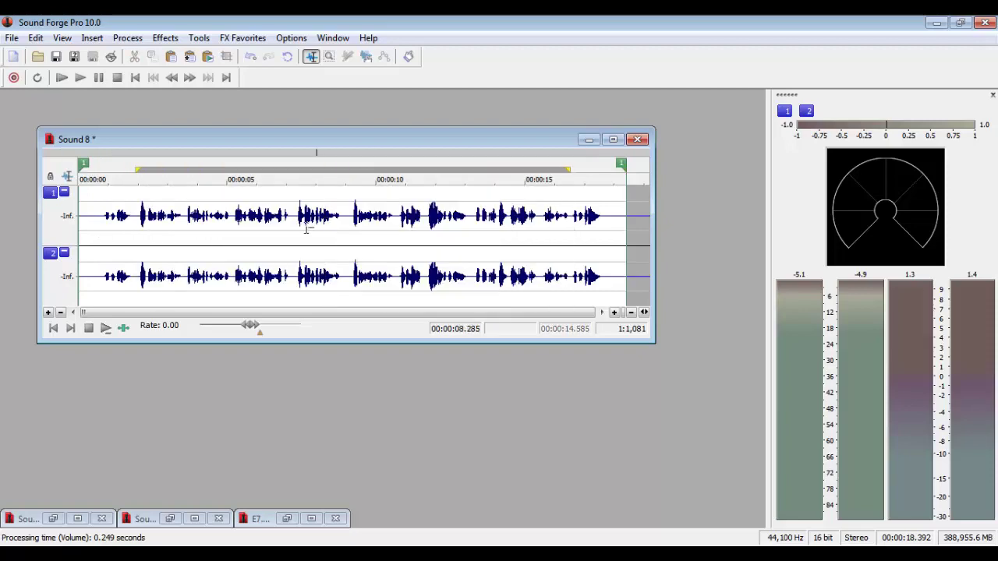
pyautogui.click(155, 226)
pyautogui.scroll(2, 158, 227)
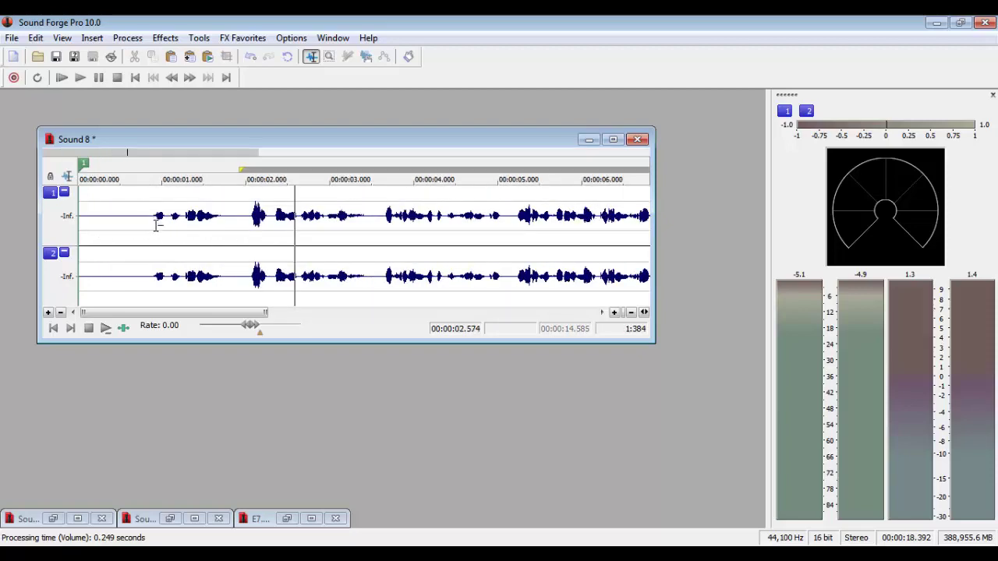
pyautogui.scroll(-2, 159, 228)
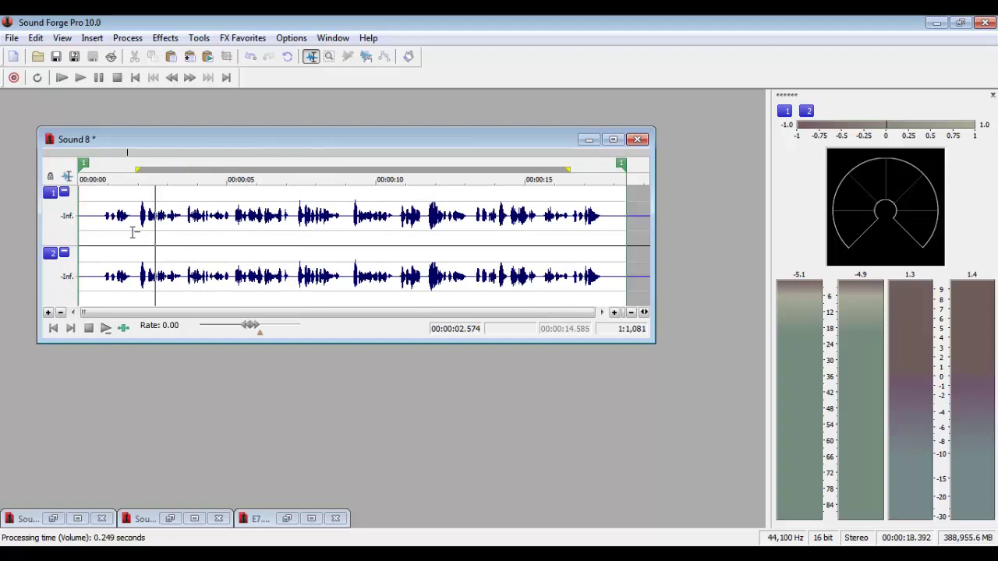
# Place the cursor at 0.833 seconds, just before the first words, and listen to the opening speech
pyautogui.click(104, 218)
pyautogui.scroll(5, 103, 217)
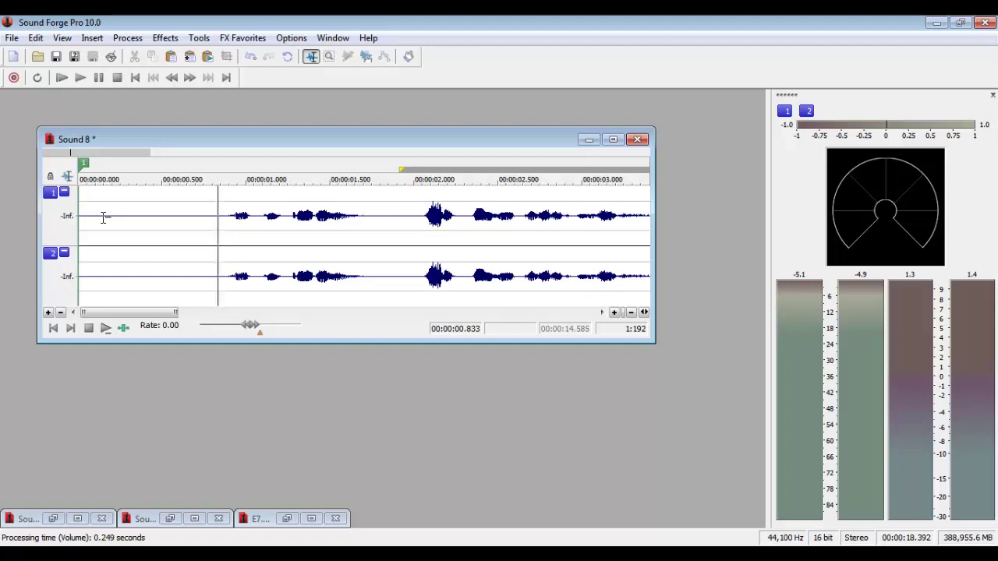
pyautogui.scroll(-3, 256, 238)
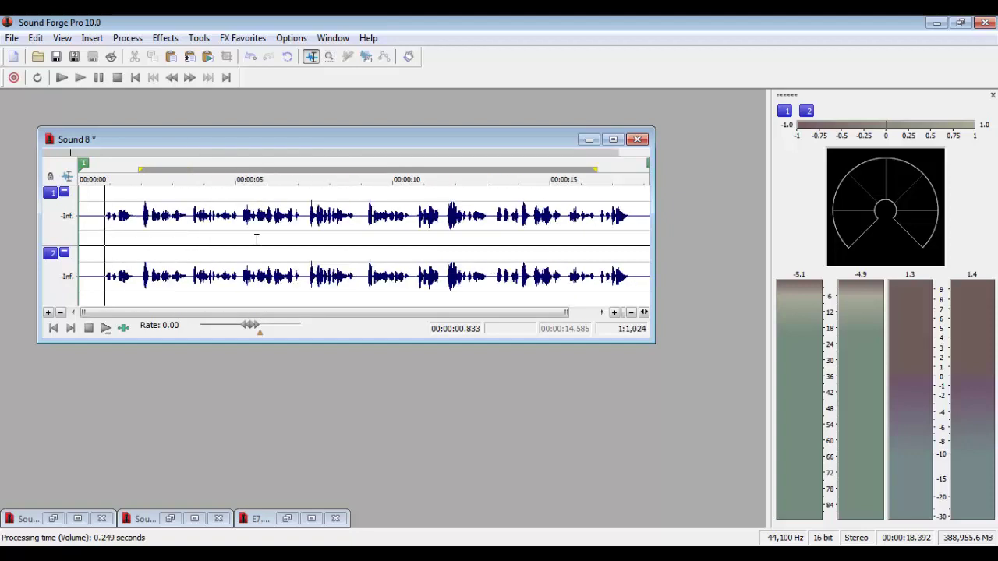
pyautogui.scroll(3, 256, 239)
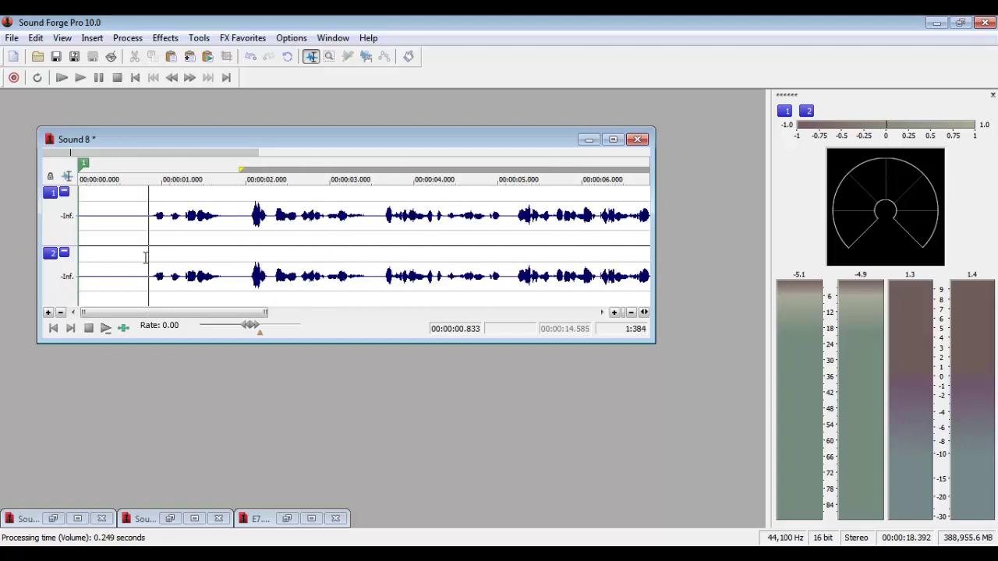
pyautogui.press('space')
pyautogui.scroll(-1, 231, 249)
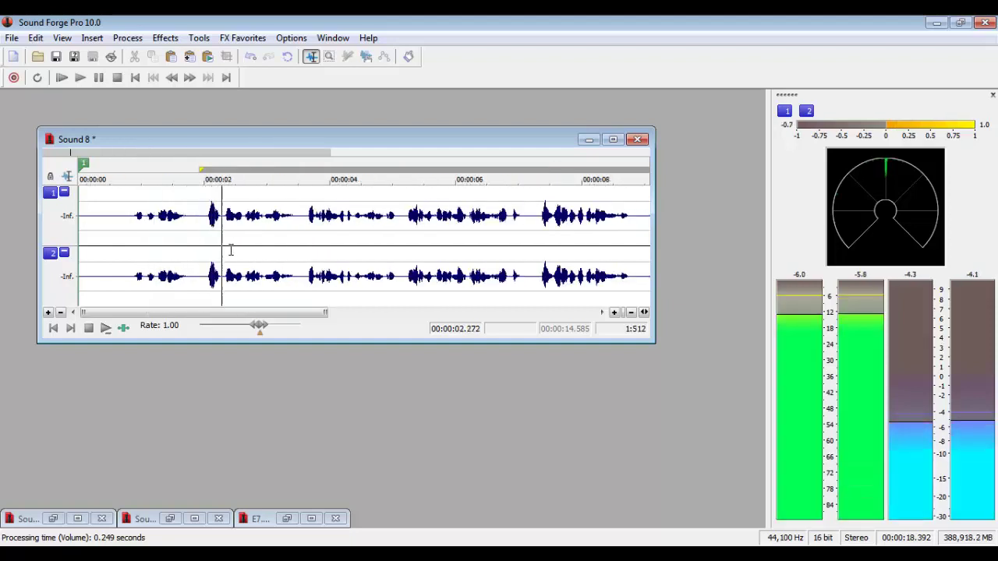
pyautogui.press('space')
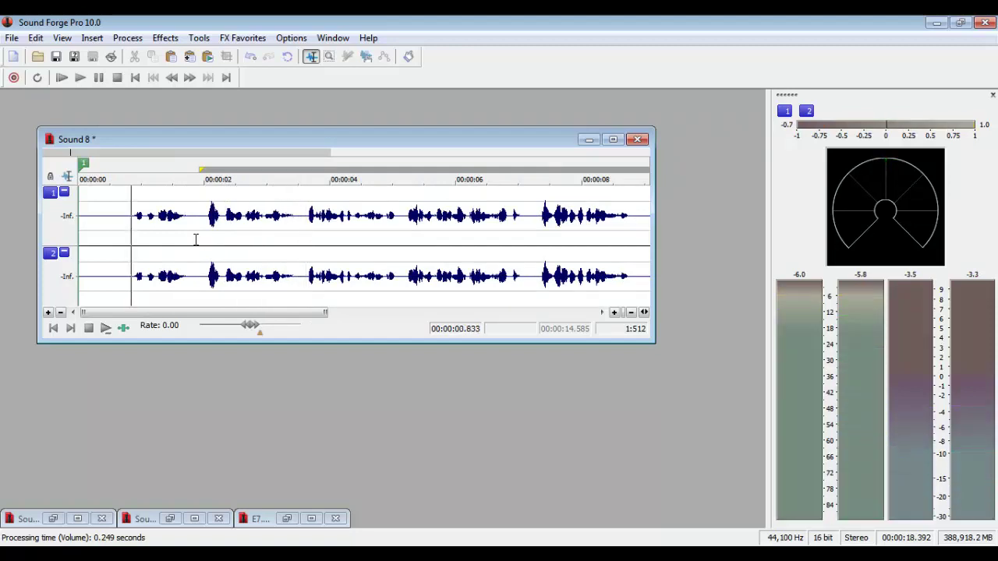
# Try shortening the pause after the opening phrase by deleting 0.366 seconds of silence from 1.683 seconds on
pyautogui.moveTo(202, 209); pyautogui.dragTo(188, 209)
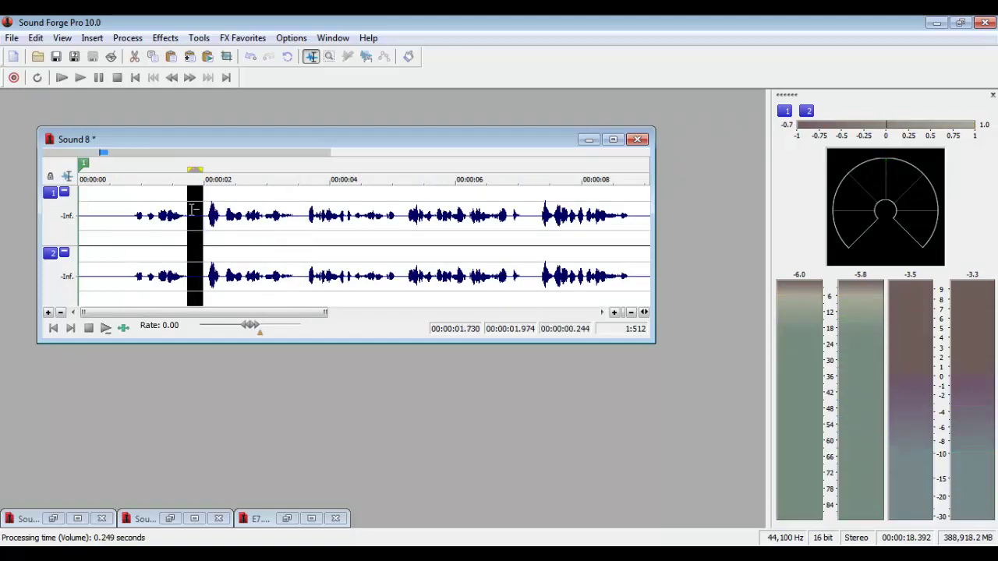
pyautogui.scroll(2, 300, 236)
pyautogui.click(319, 232)
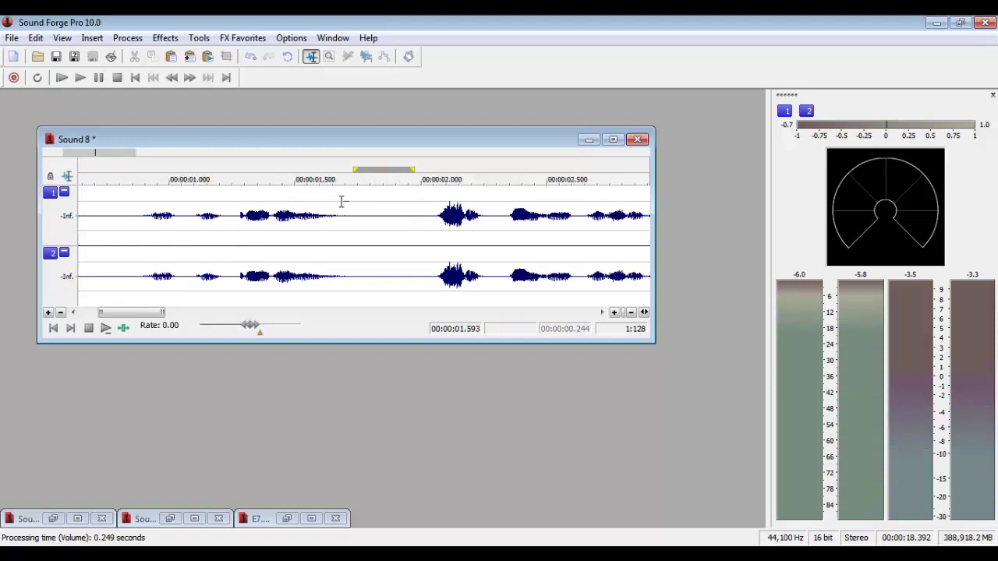
pyautogui.moveTo(340, 204); pyautogui.dragTo(436, 281)
pyautogui.press('Delete')
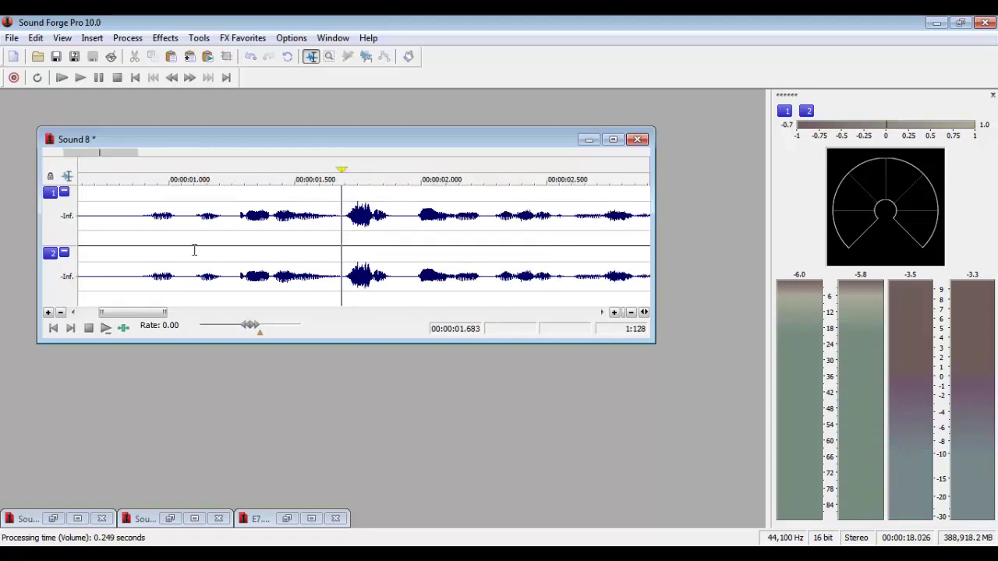
# Listen to the shortened pause from 0.903 seconds and undo the deletion
pyautogui.click(145, 246)
pyautogui.press('space')
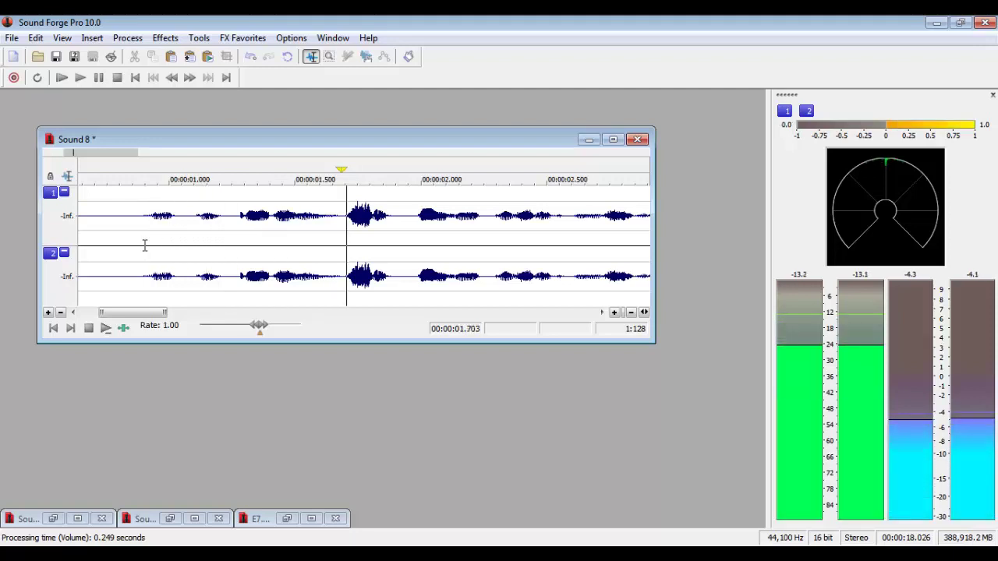
pyautogui.press('space')
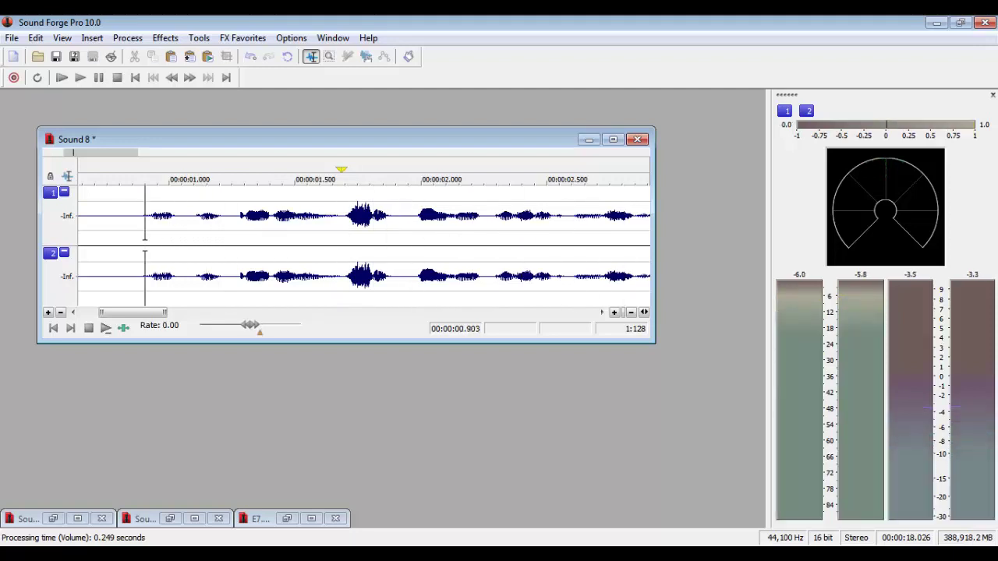
pyautogui.hotkey('ctrl', 'z')
# Select the opening phrase from 0.853 to 1.829 seconds and start the Chorus effect on it
pyautogui.click(361, 229)
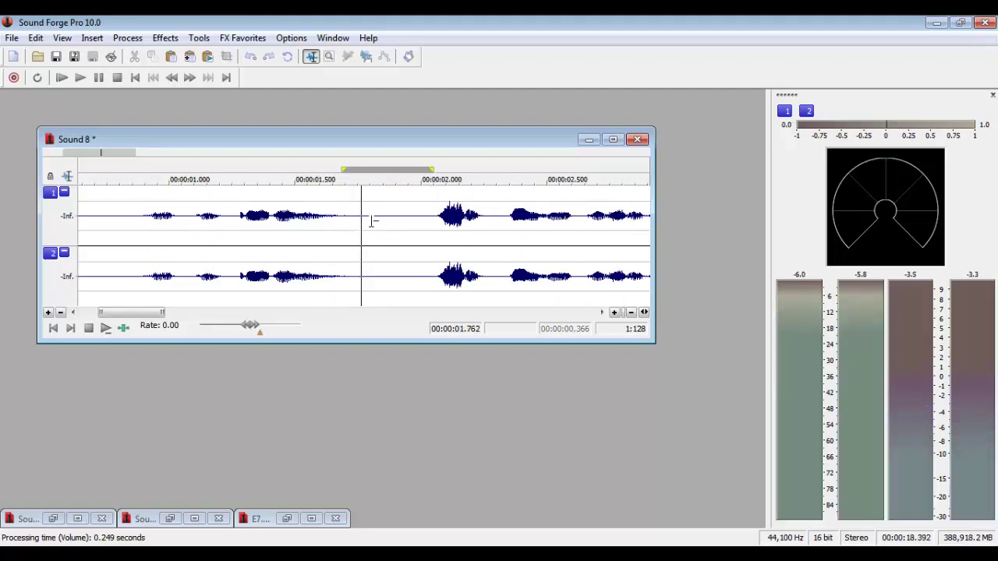
pyautogui.moveTo(378, 226); pyautogui.dragTo(132, 284)
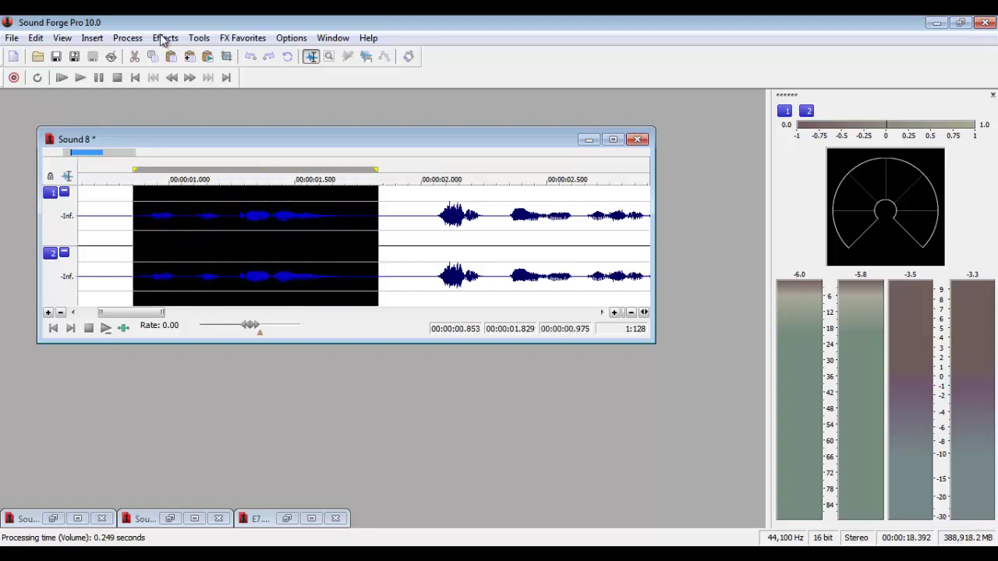
pyautogui.click(163, 39)
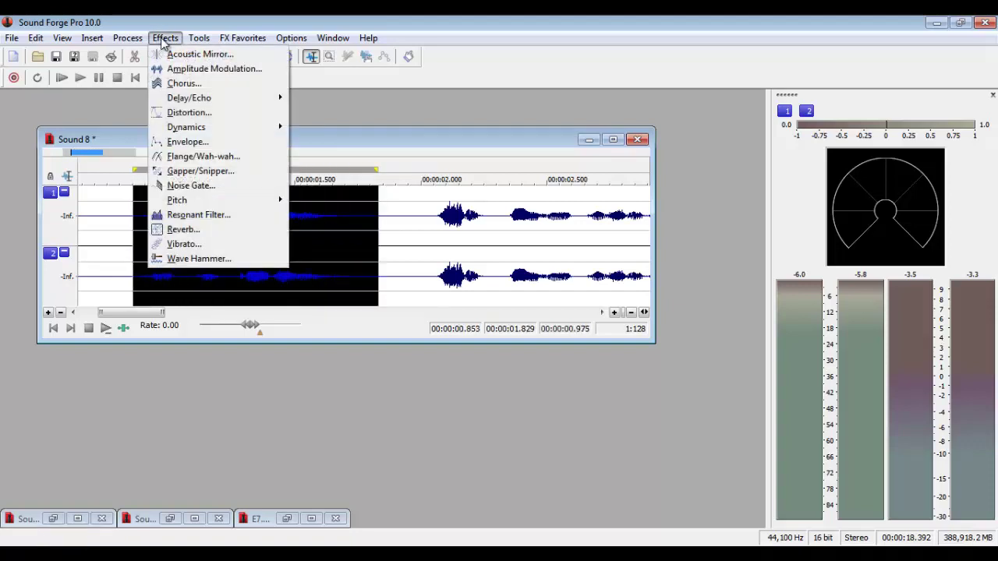
pyautogui.click(195, 83)
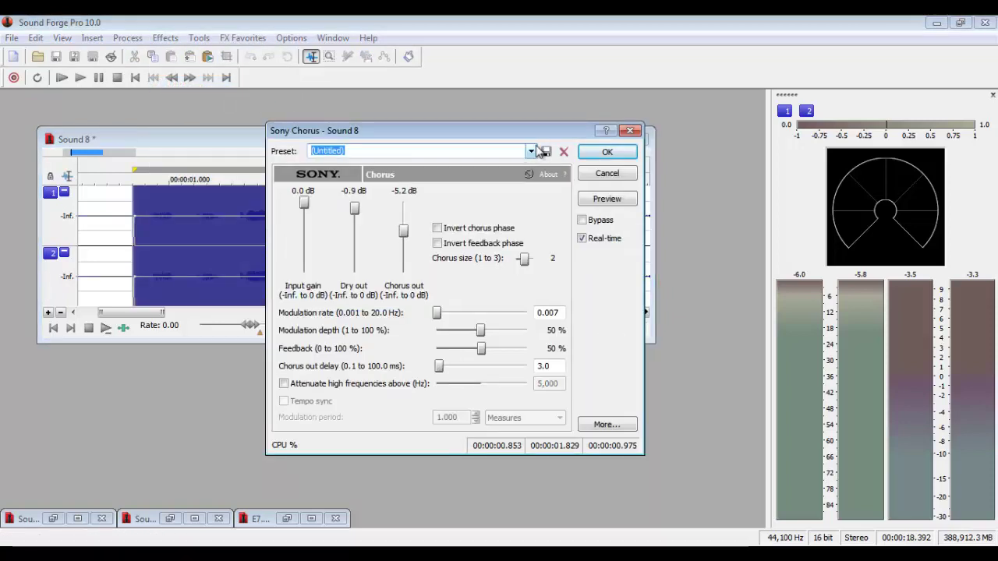
# Load the Slow flange 2 preset in the Chorus effect and preview it on the selected phrase
pyautogui.click(530, 151)
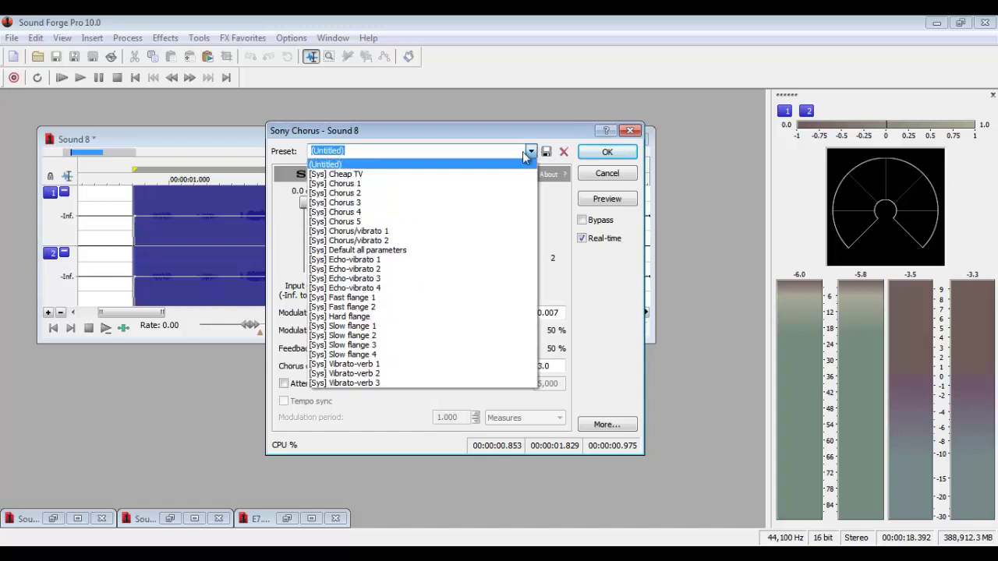
pyautogui.click(374, 164)
pyautogui.click(386, 152)
pyautogui.click(537, 151)
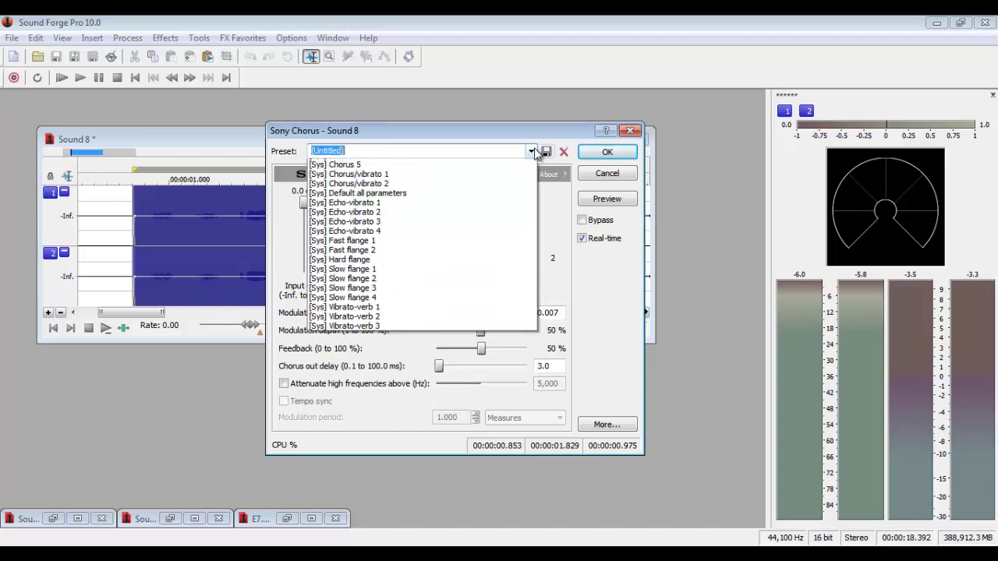
pyautogui.click(415, 342)
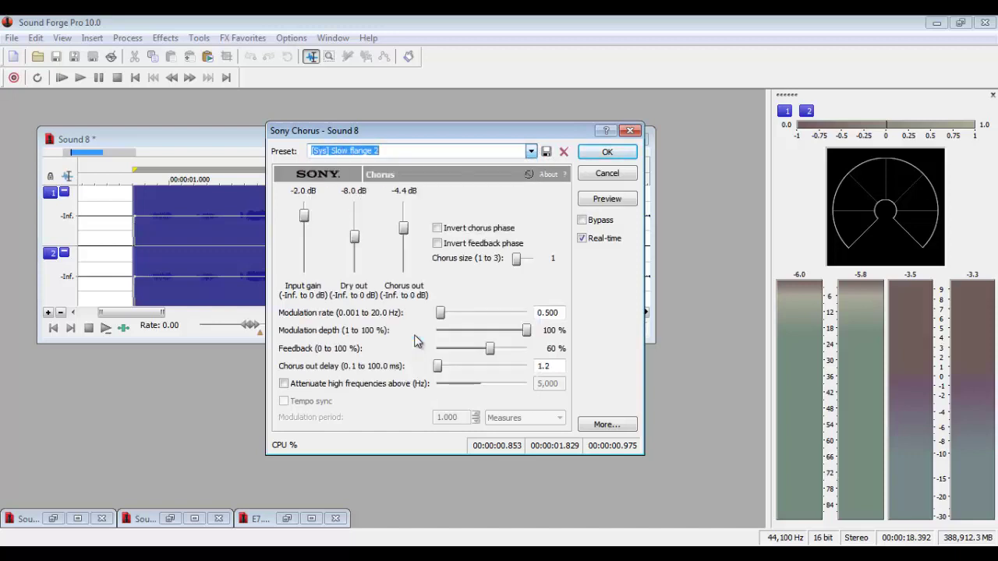
pyautogui.click(621, 204)
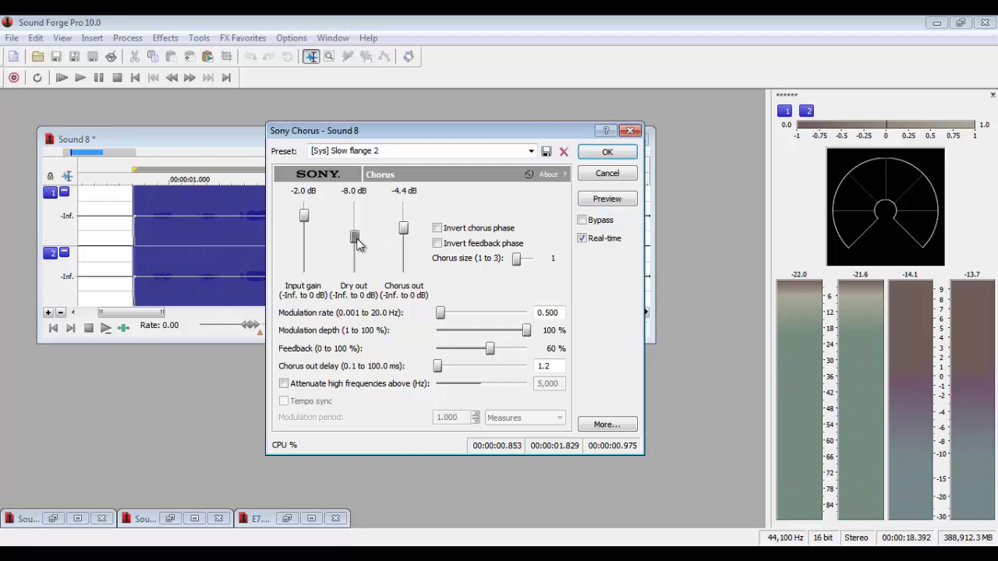
# Raise the Chorus dry output to 0.0 dB and the chorus output to -1.4 dB, previewing each change
pyautogui.moveTo(357, 245); pyautogui.dragTo(356, 209)
pyautogui.click(624, 203)
pyautogui.click(624, 203)
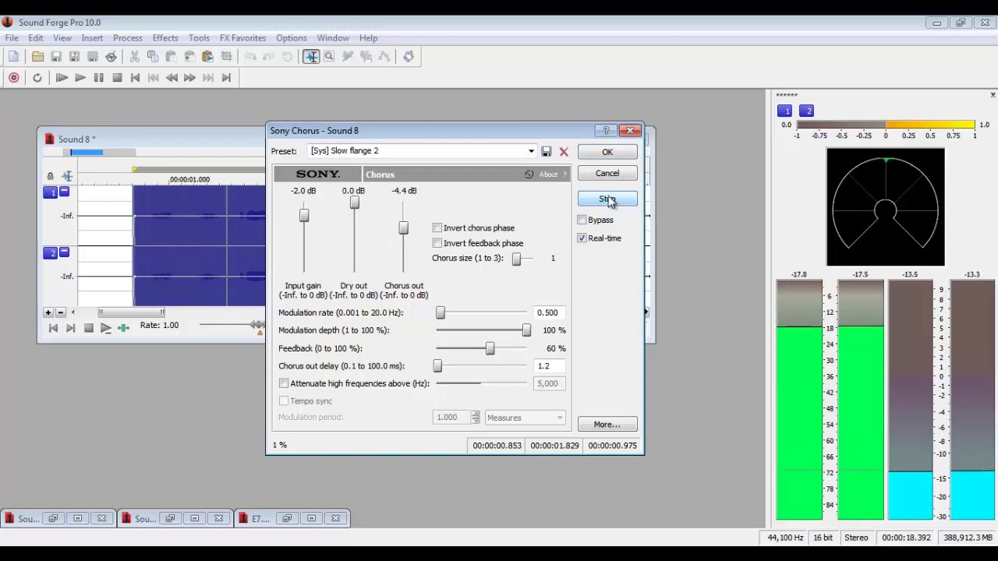
pyautogui.click(624, 203)
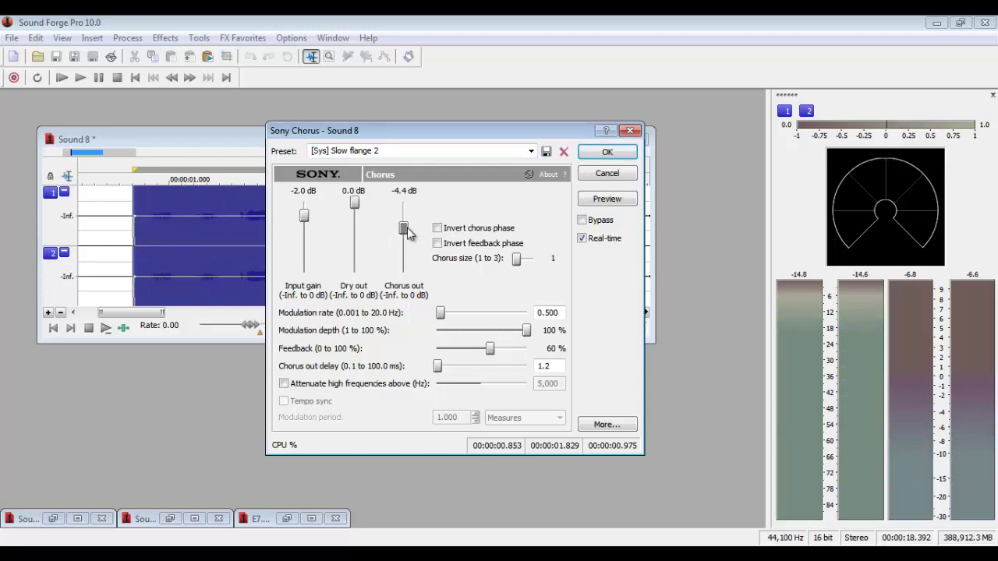
pyautogui.moveTo(407, 233); pyautogui.dragTo(407, 216)
pyautogui.click(592, 201)
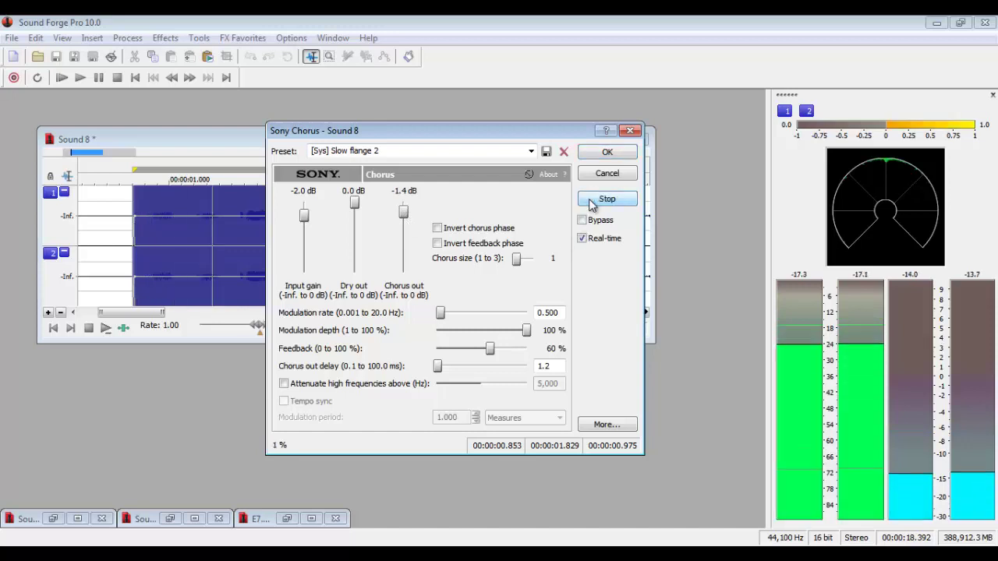
pyautogui.click(591, 201)
pyautogui.click(591, 201)
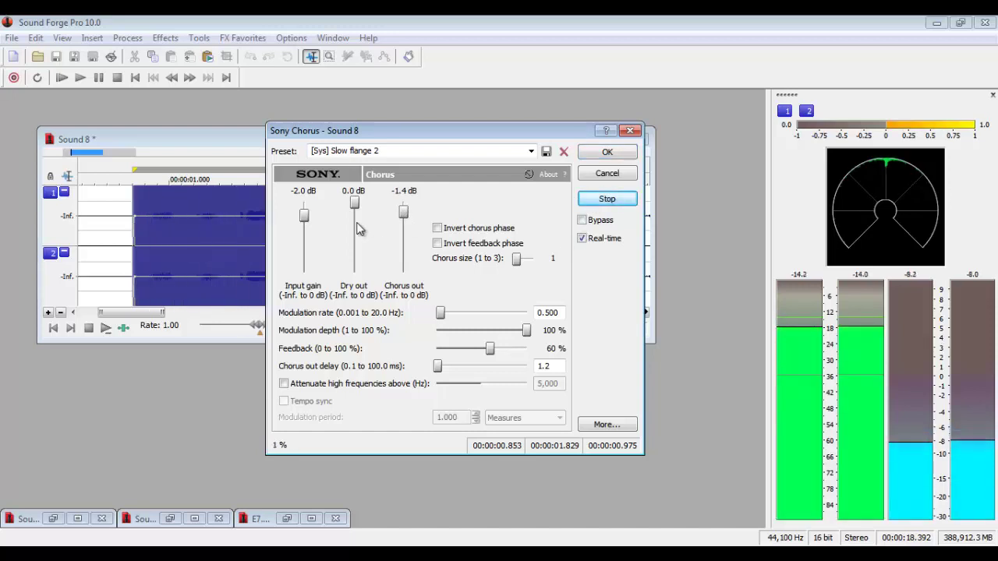
# Set the Chorus input gain to 0.0 dB and chorus output to -3.3 dB, preview the result and apply the effect
pyautogui.moveTo(305, 216); pyautogui.dragTo(398, 176)
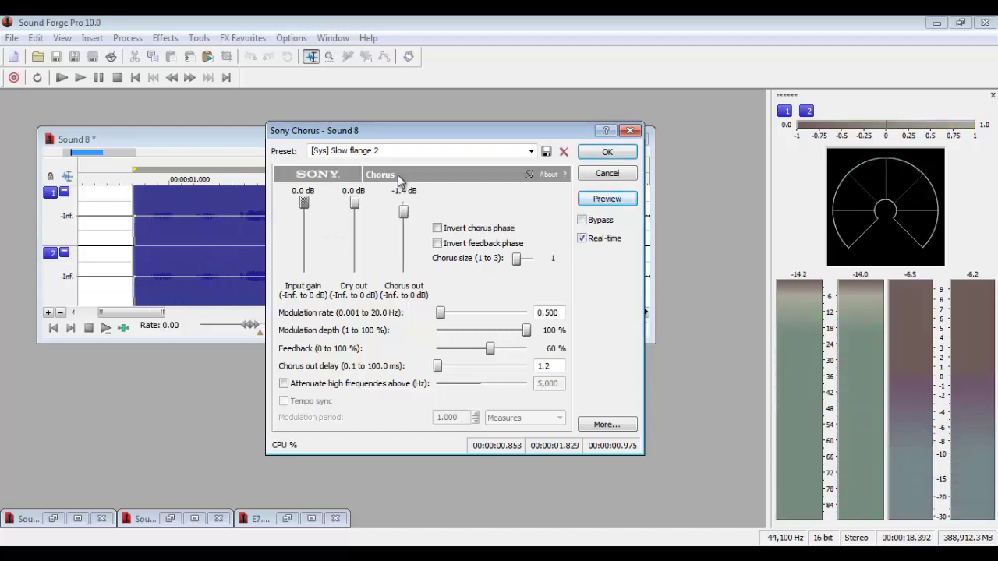
pyautogui.click(619, 206)
pyautogui.moveTo(403, 210); pyautogui.dragTo(403, 207)
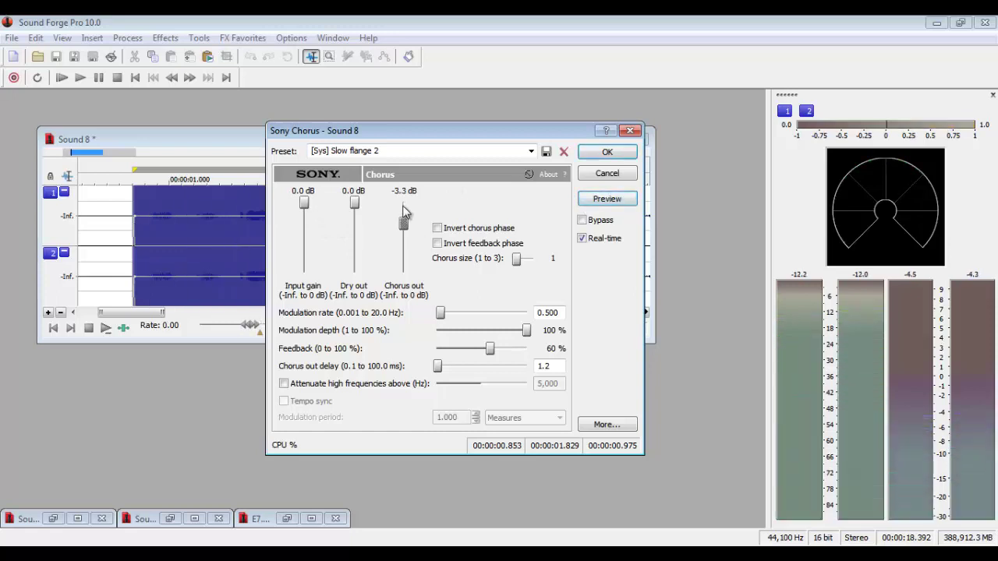
pyautogui.click(586, 201)
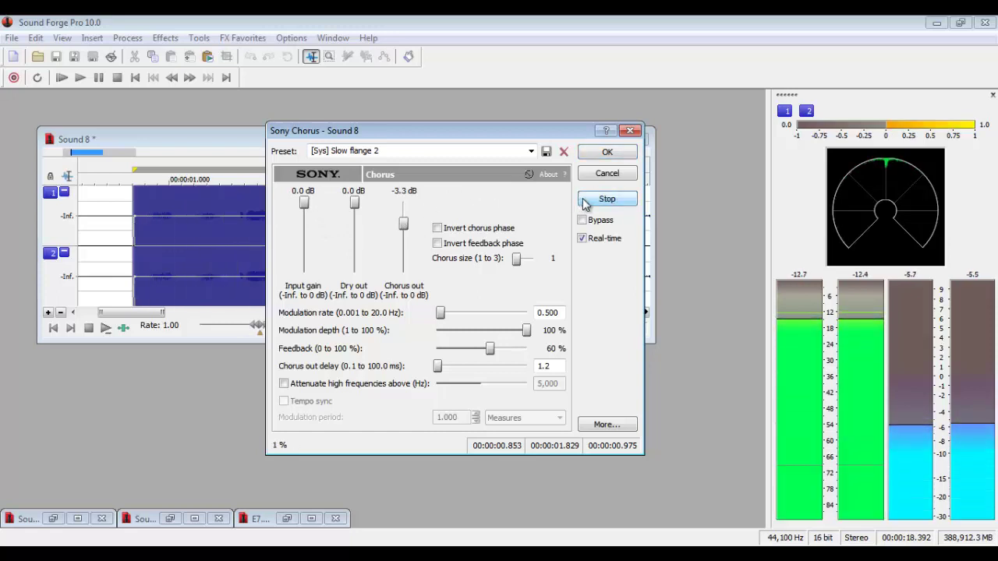
pyautogui.click(609, 154)
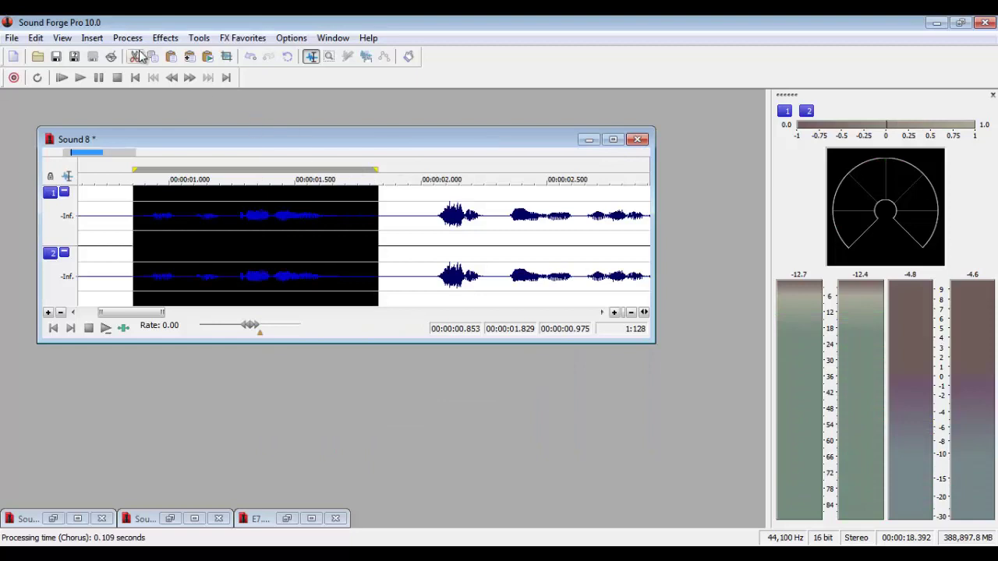
# Start the Multi-Tap Delay effect on the selected opening phrase and load the custom Eco1 preset
pyautogui.click(166, 38)
pyautogui.moveTo(242, 107)
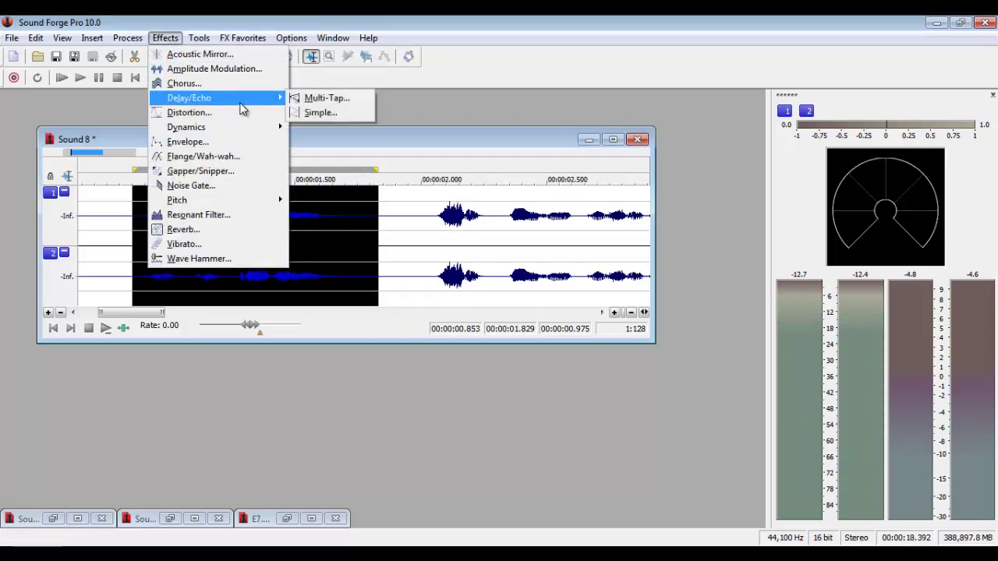
pyautogui.click(322, 102)
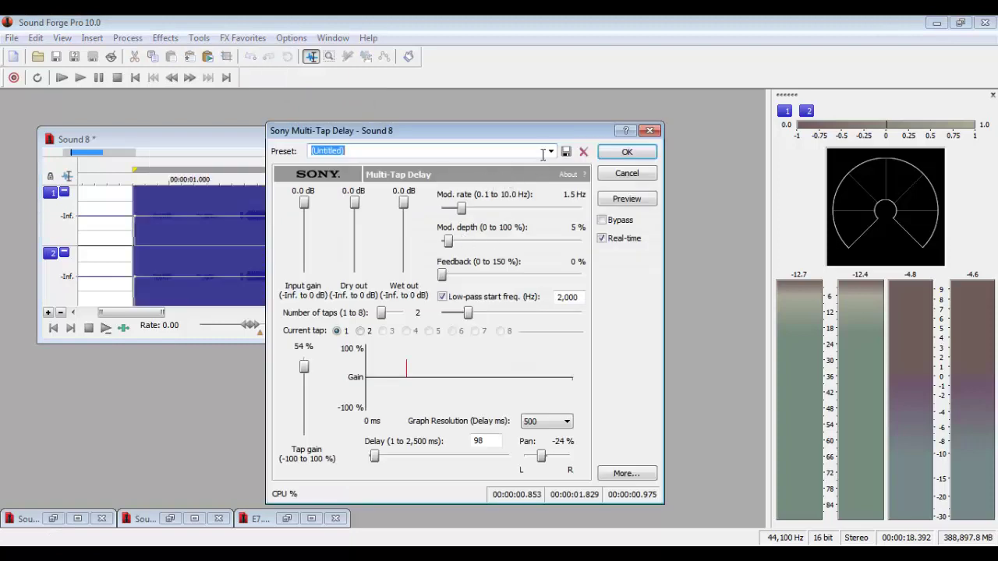
pyautogui.click(549, 152)
pyautogui.scroll(1, 435, 170)
pyautogui.click(430, 165)
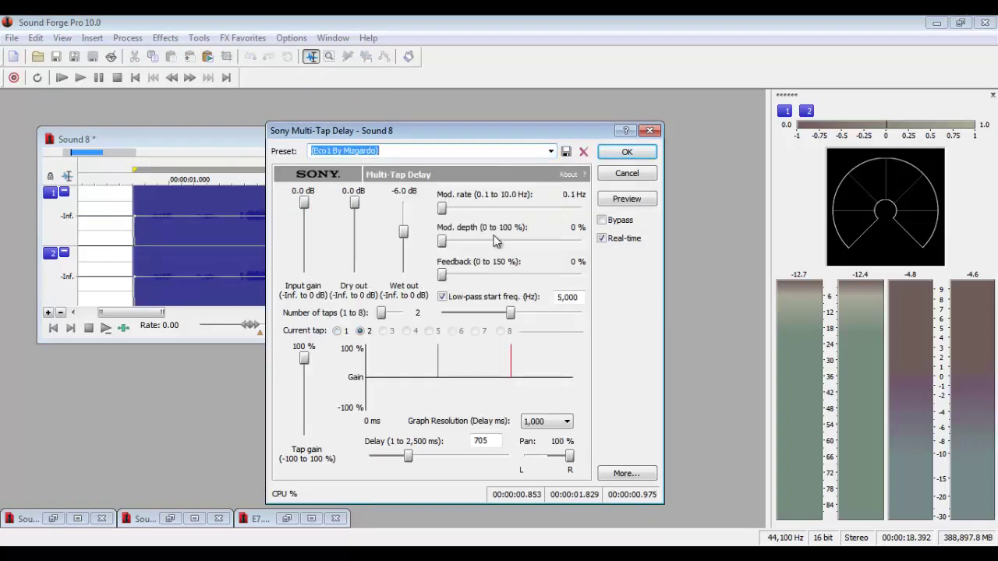
# Lower the delay's wet output to -15.1 dB, preview it, review taps 1 and 2, and apply the effect
pyautogui.moveTo(401, 234); pyautogui.dragTo(403, 243)
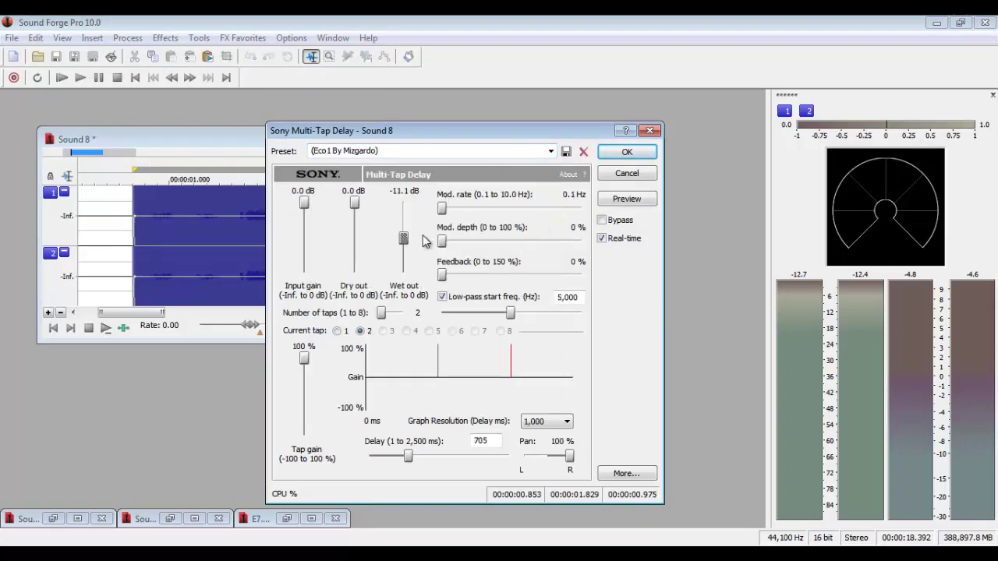
pyautogui.click(611, 199)
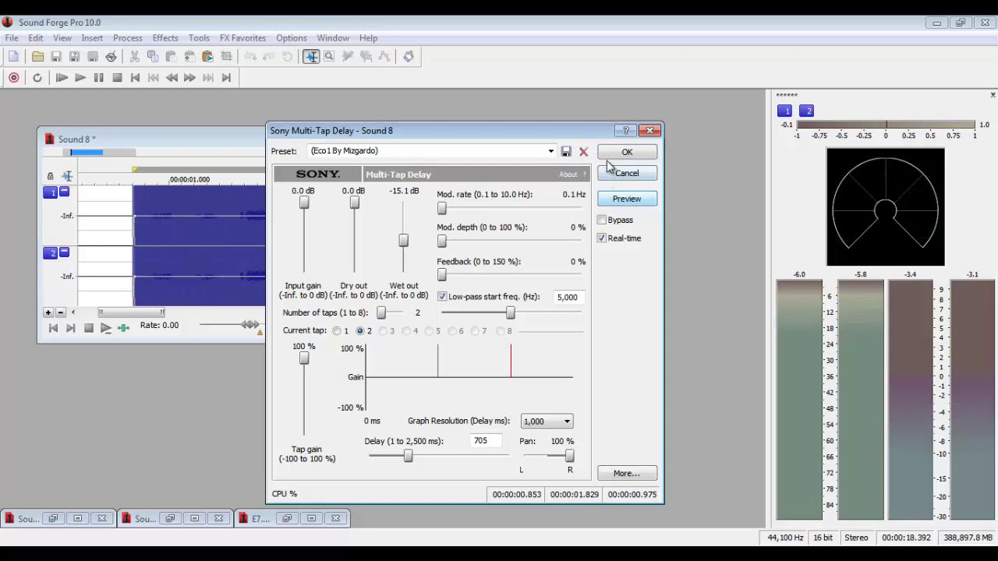
pyautogui.click(338, 332)
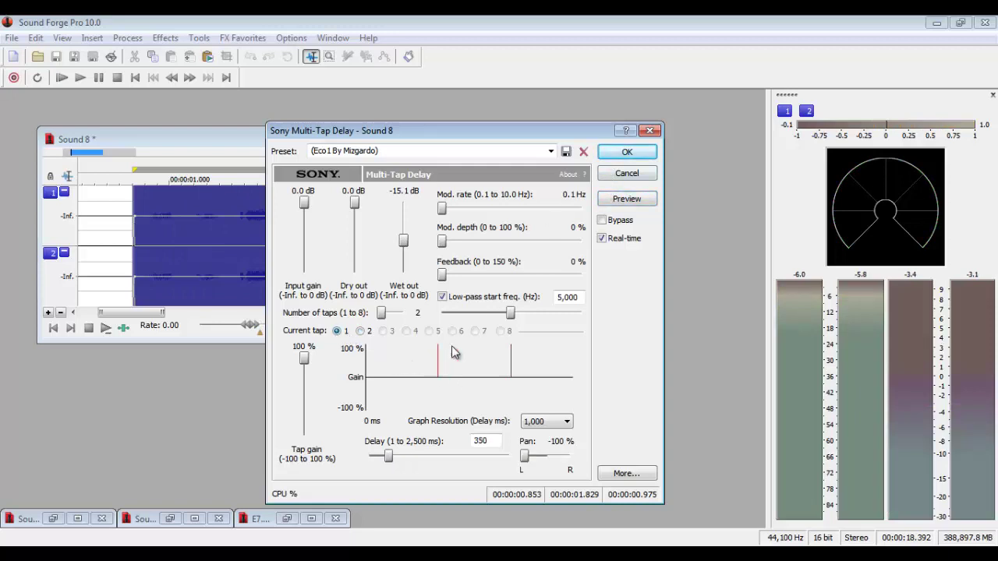
pyautogui.click(361, 332)
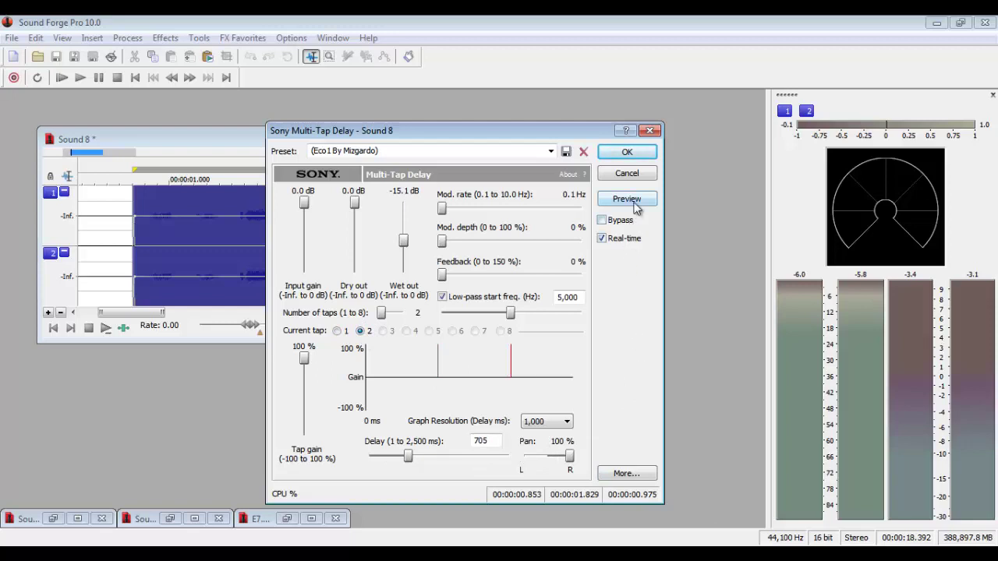
pyautogui.click(635, 154)
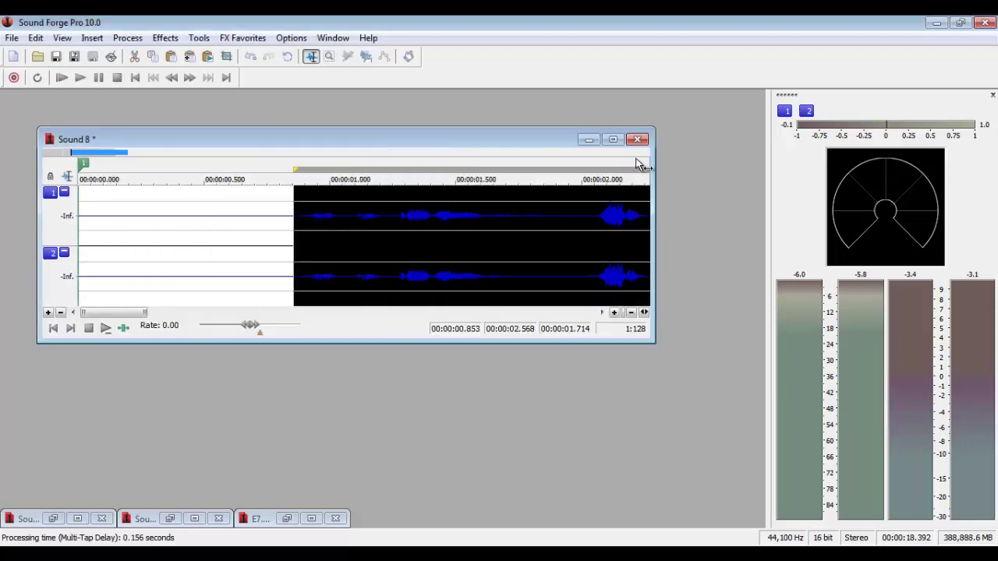
# Play the recording from 0.656 seconds to hear the delay on the opening phrase
pyautogui.click(161, 228)
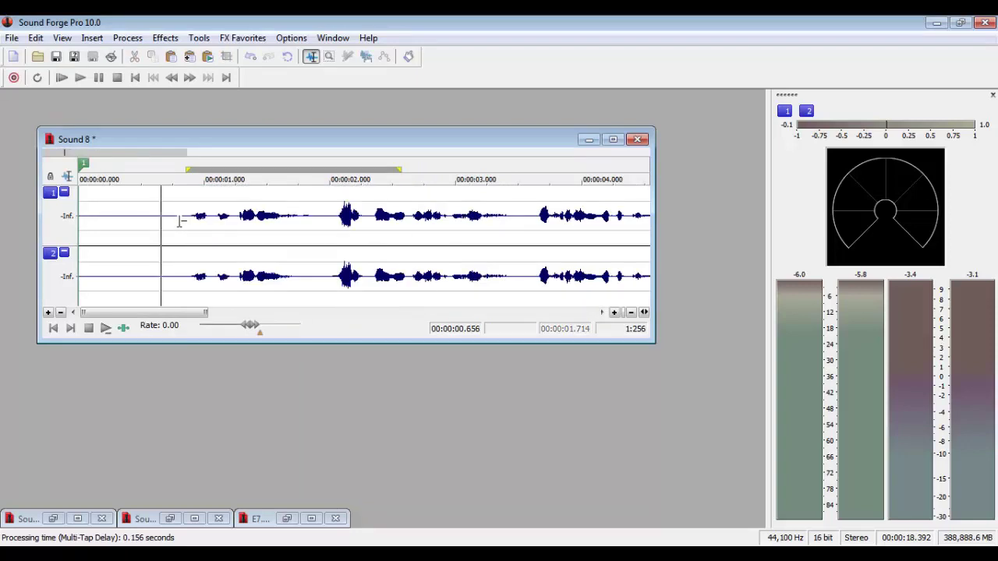
pyautogui.press('space')
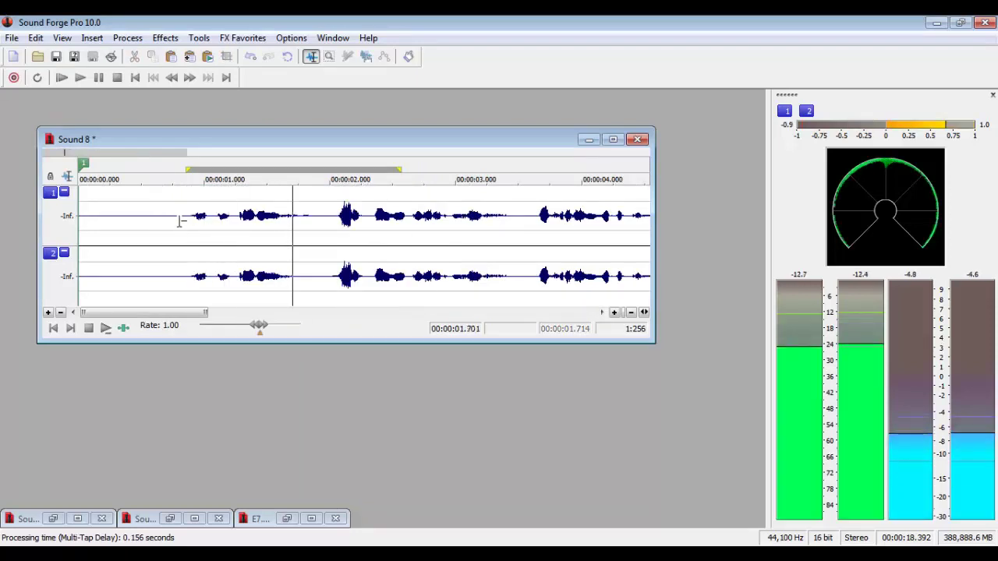
pyautogui.scroll(-1, 178, 216)
pyautogui.press('space')
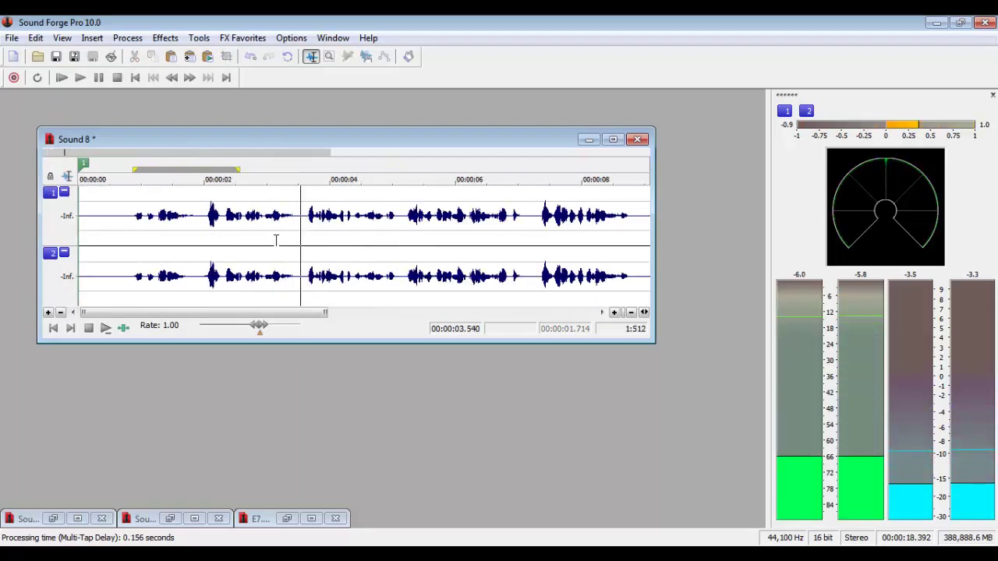
# Shorten the pause after the second phrase by deleting 0.176 seconds of silence from 3.453 seconds on
pyautogui.click(296, 216)
pyautogui.scroll(4, 296, 216)
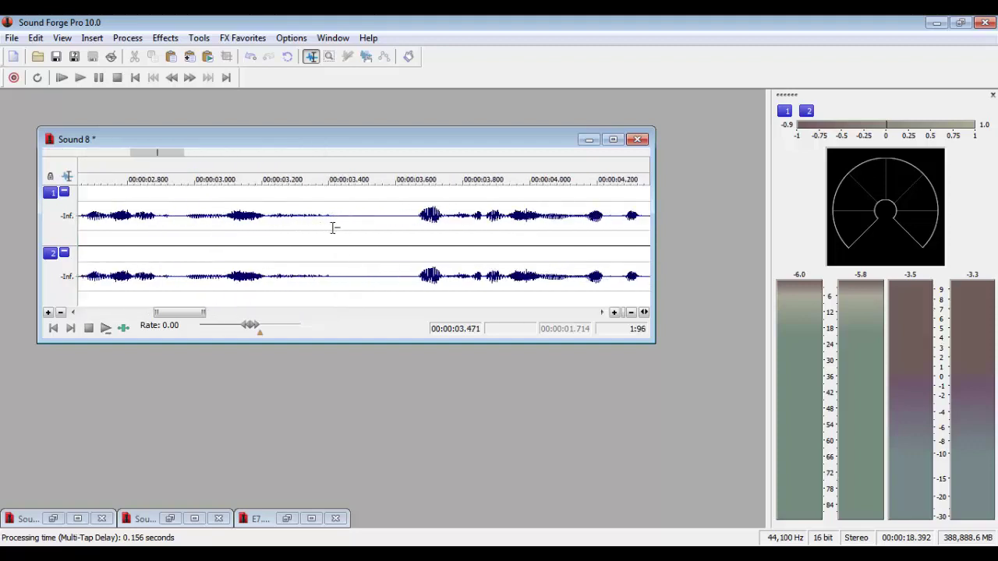
pyautogui.moveTo(309, 216); pyautogui.dragTo(459, 266)
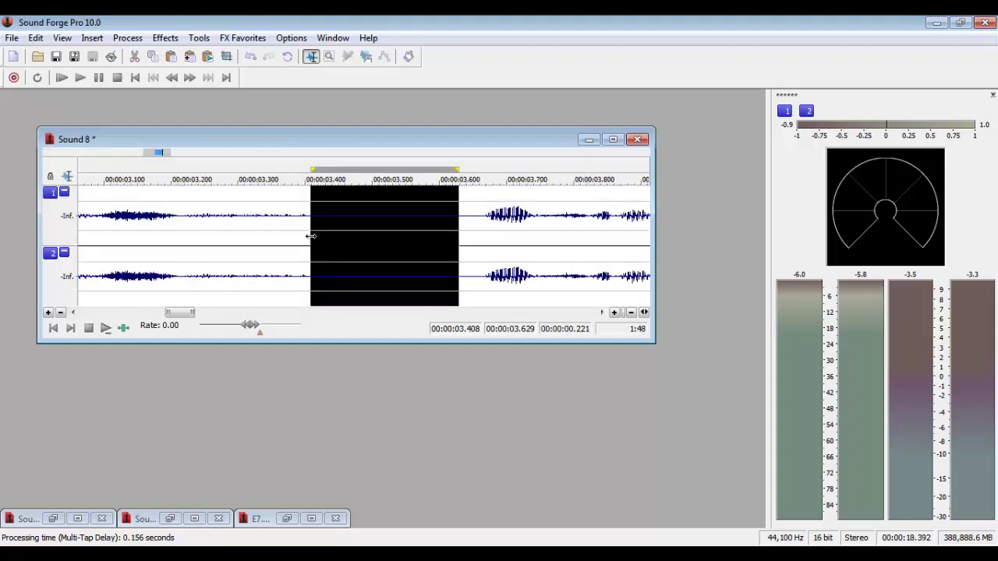
pyautogui.moveTo(311, 237); pyautogui.dragTo(341, 240)
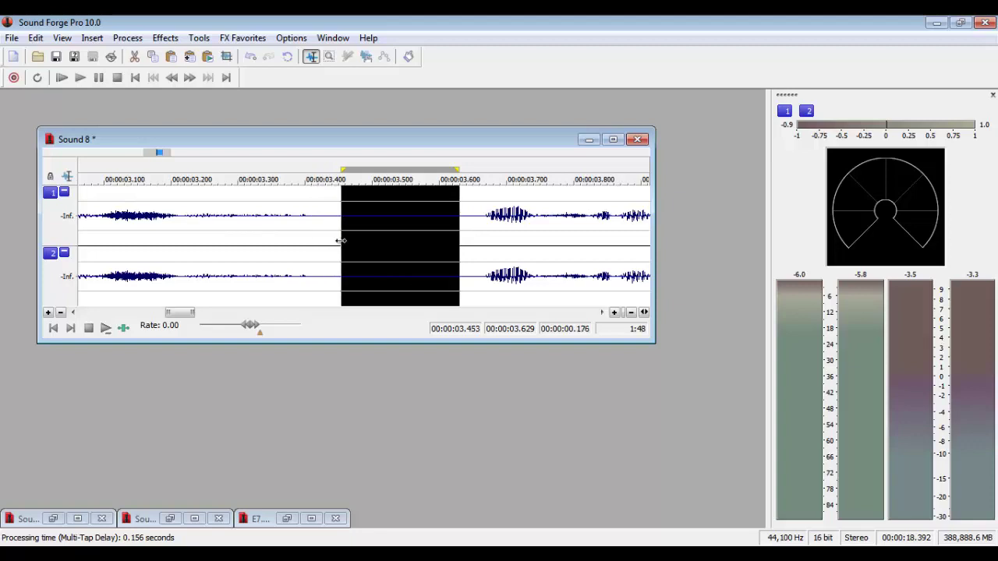
pyautogui.press('Delete')
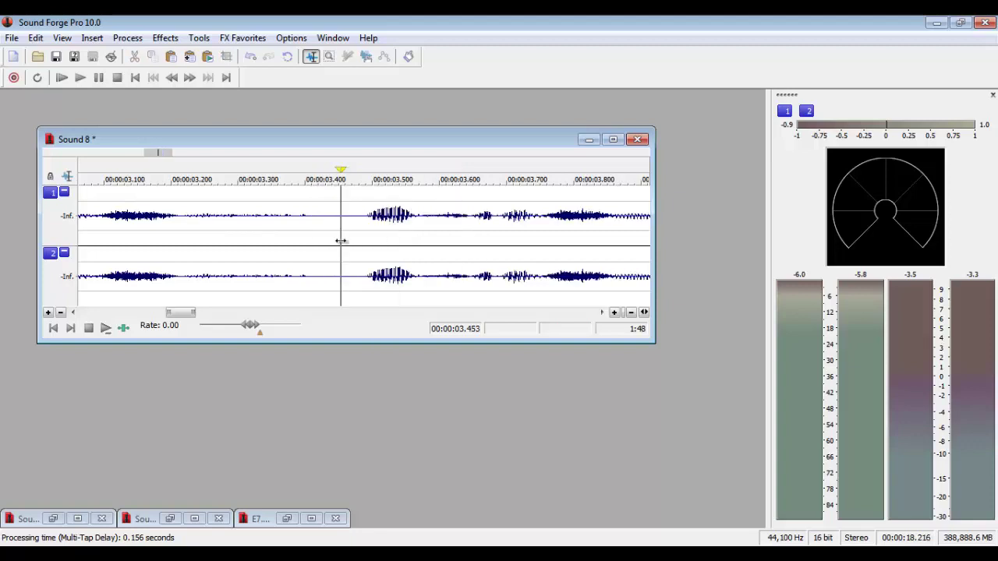
# Listen to the shortened pause, and replay the speech from 1.834 seconds on to check the flow
pyautogui.click(239, 248)
pyautogui.press('space')
pyautogui.scroll(-4, 246, 244)
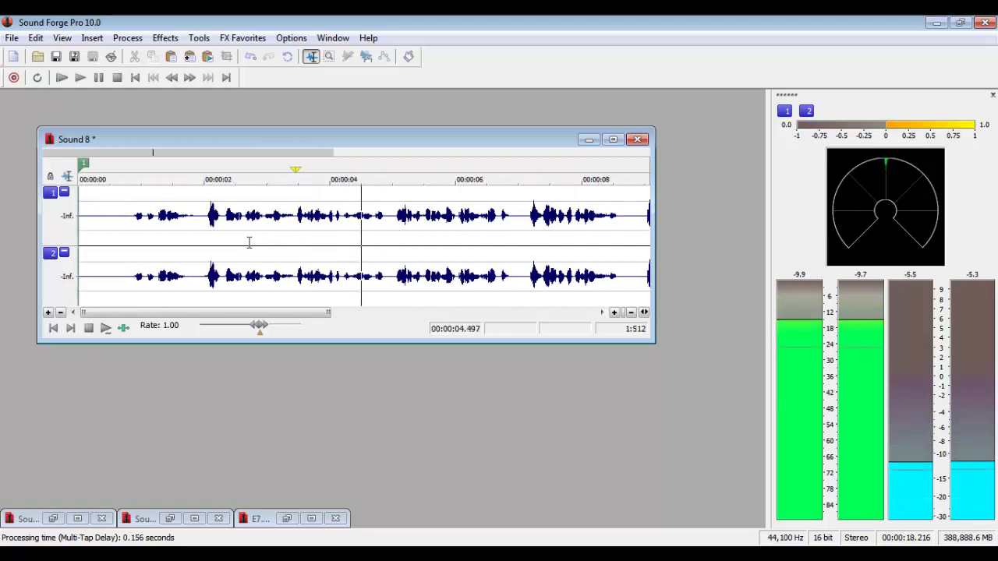
pyautogui.click(195, 226)
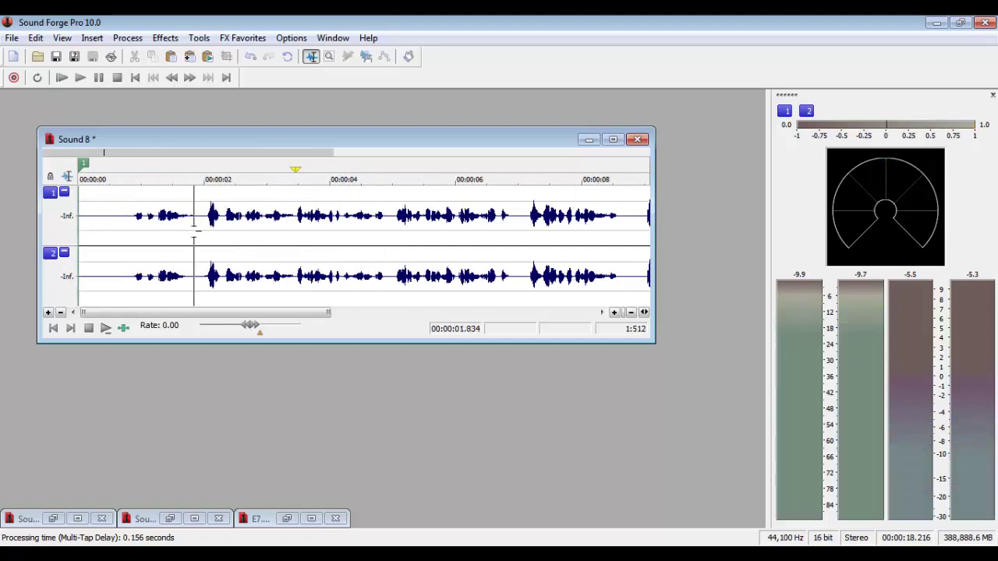
pyautogui.press('space')
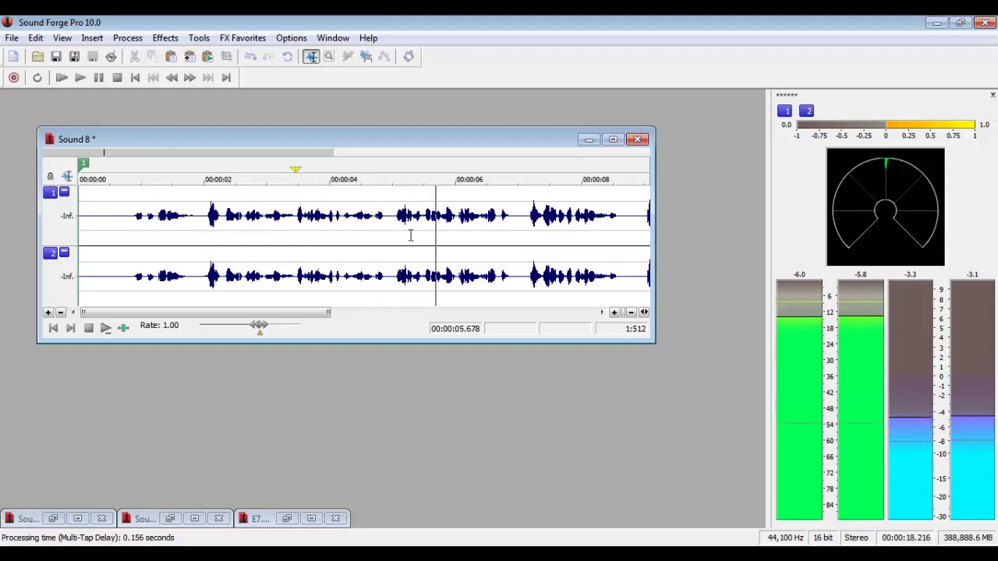
pyautogui.scroll(-1, 504, 226)
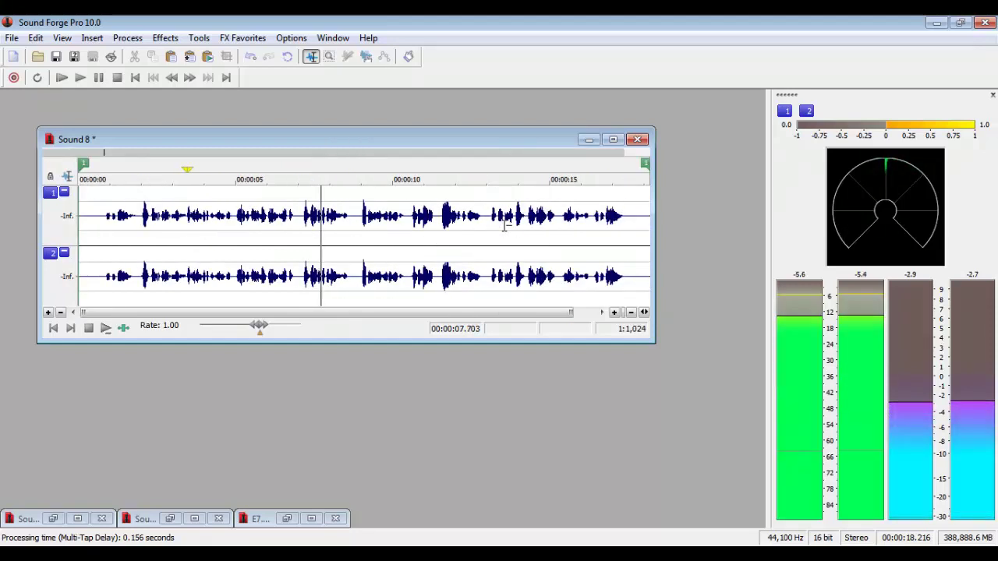
pyautogui.press('space')
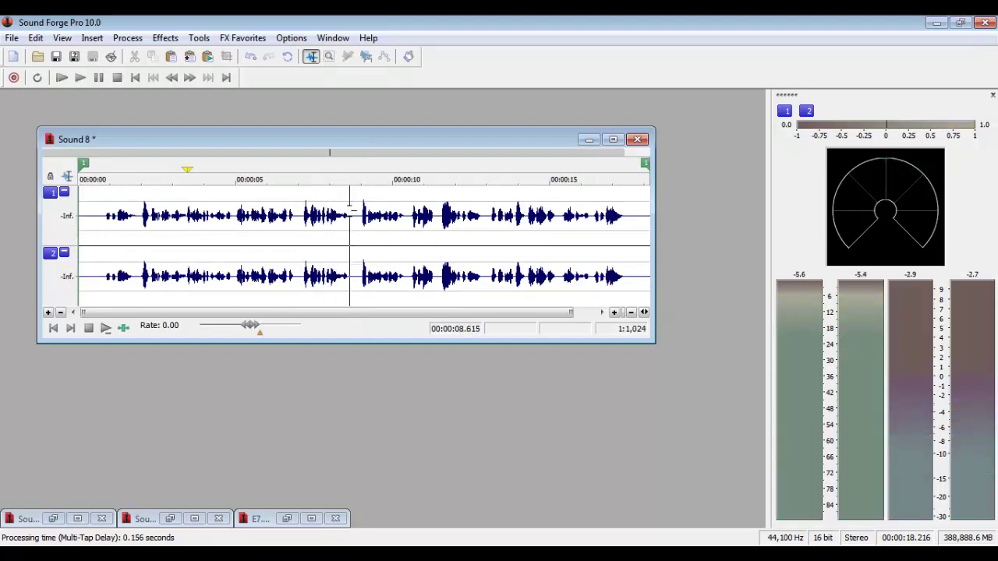
# Delete about 0.43 seconds of silence from 8.594 seconds on to shorten the pause between phrases
pyautogui.scroll(3, 352, 209)
pyautogui.moveTo(351, 211); pyautogui.dragTo(420, 269)
pyautogui.press('Delete')
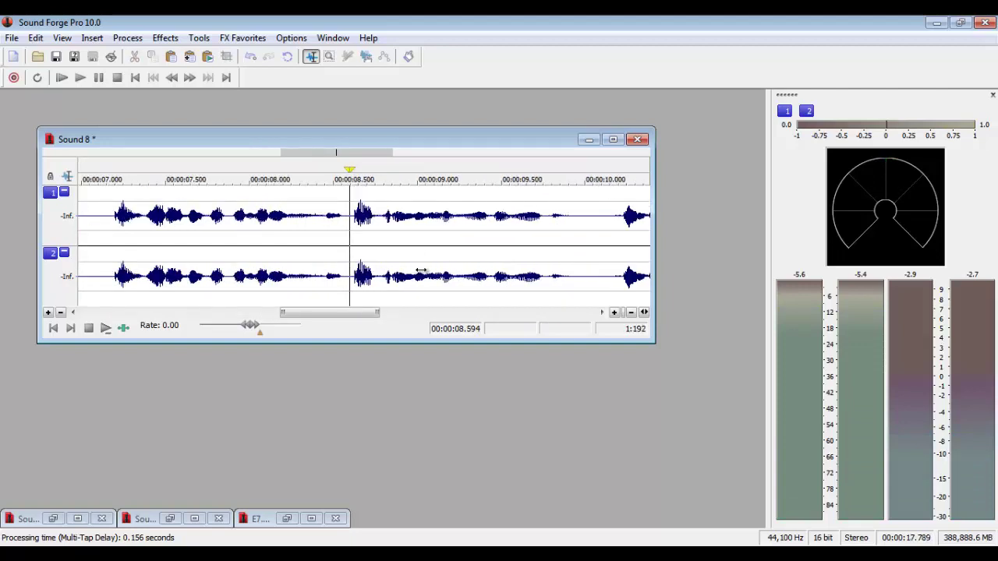
# Play the speech from 7.012 seconds to check the transition across the latest cut
pyautogui.scroll(-4, 389, 258)
pyautogui.press('space')
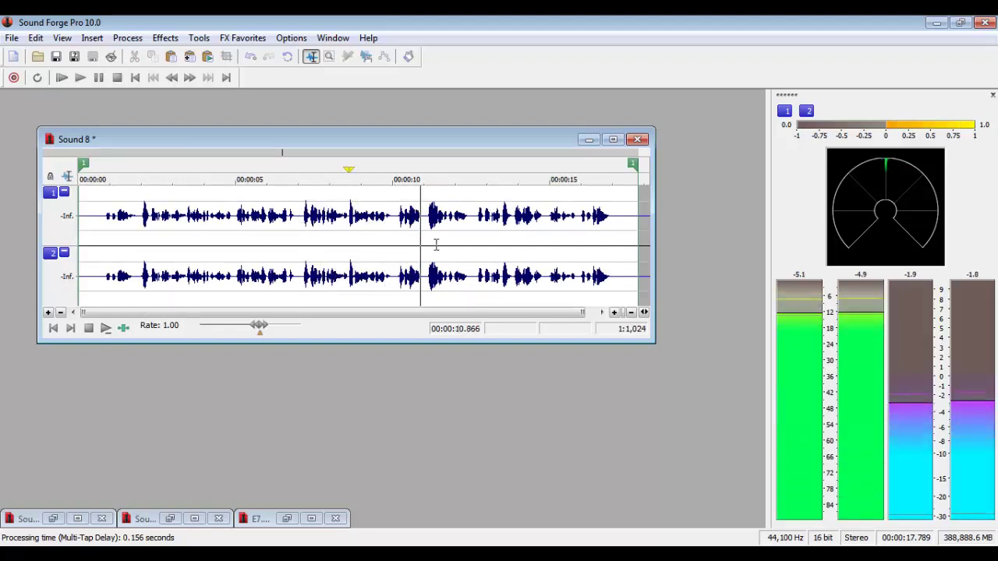
pyautogui.press('space')
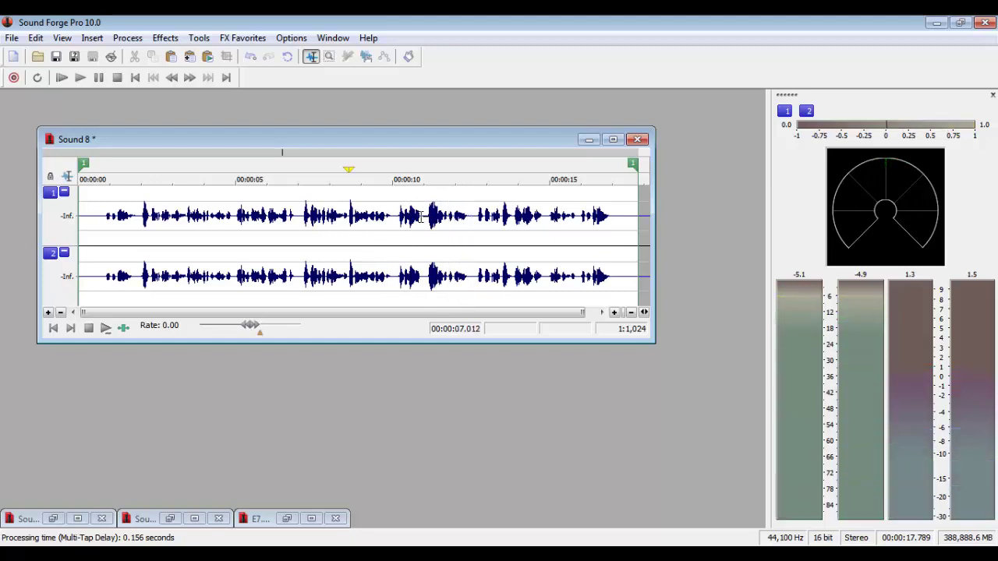
# Open Reverb for the phrase from 10.144 to 11.002 seconds and preview the effect
pyautogui.click(421, 218)
pyautogui.scroll(5, 421, 219)
pyautogui.moveTo(373, 265); pyautogui.dragTo(229, 285)
pyautogui.click(168, 43)
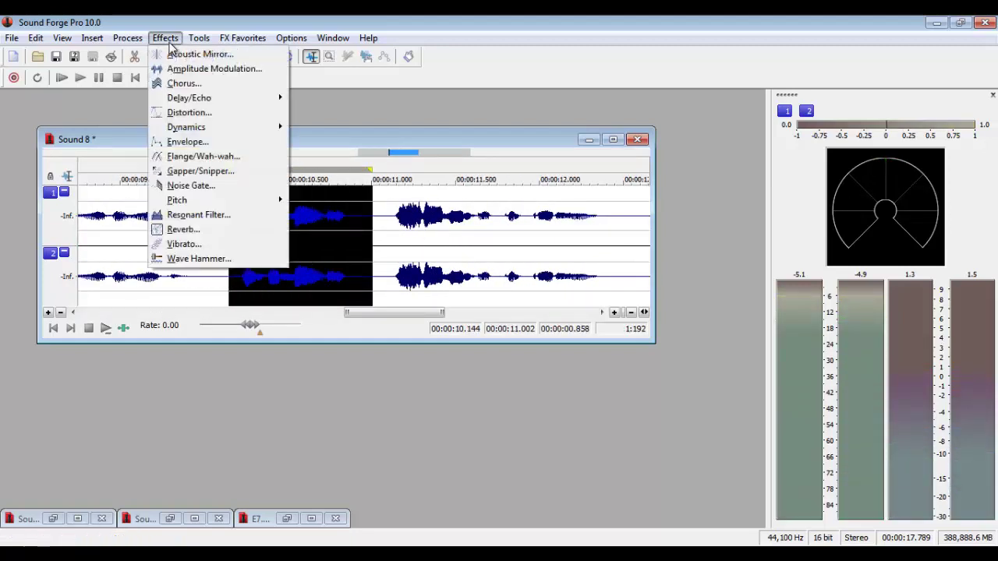
pyautogui.click(188, 231)
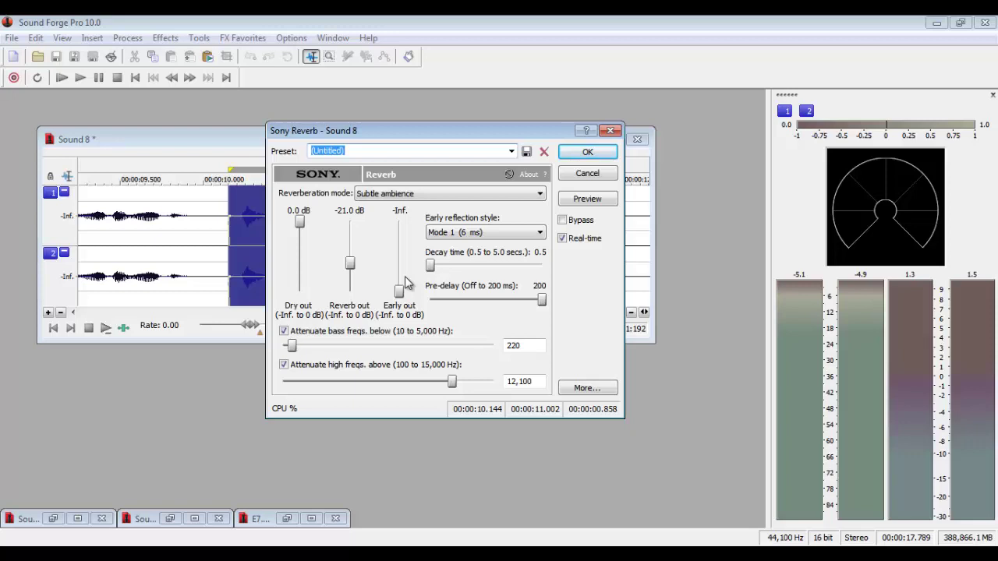
pyautogui.click(607, 204)
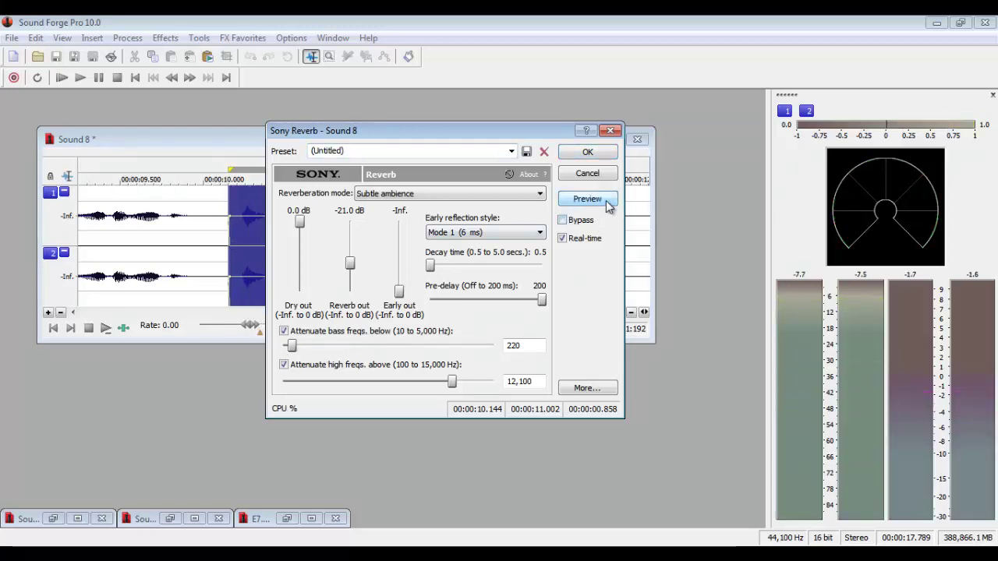
pyautogui.click(607, 204)
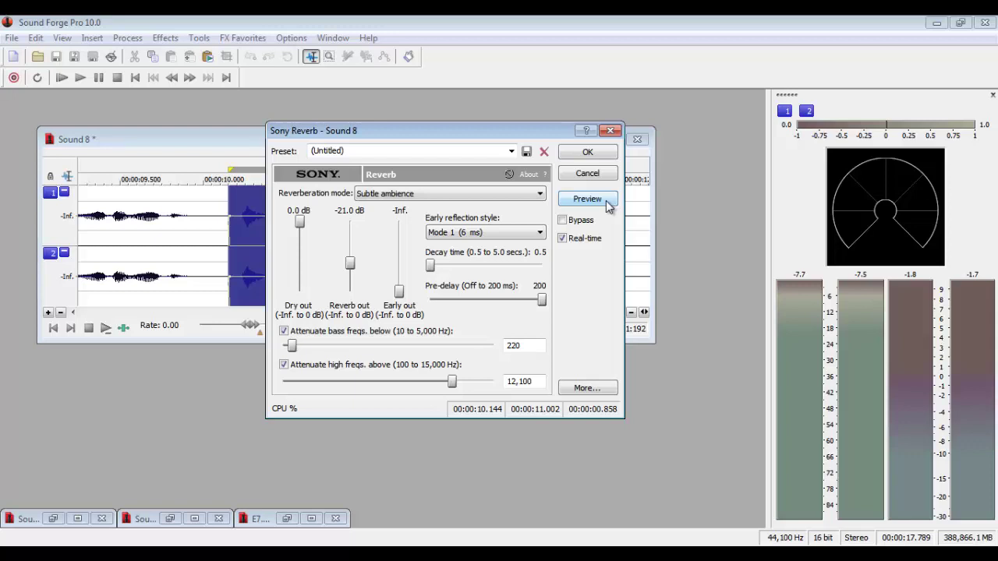
# Set the Reverb decay time to 0.7 seconds and pre-delay to 120 ms, preview it, and apply it to the selected phrase
pyautogui.click(430, 267)
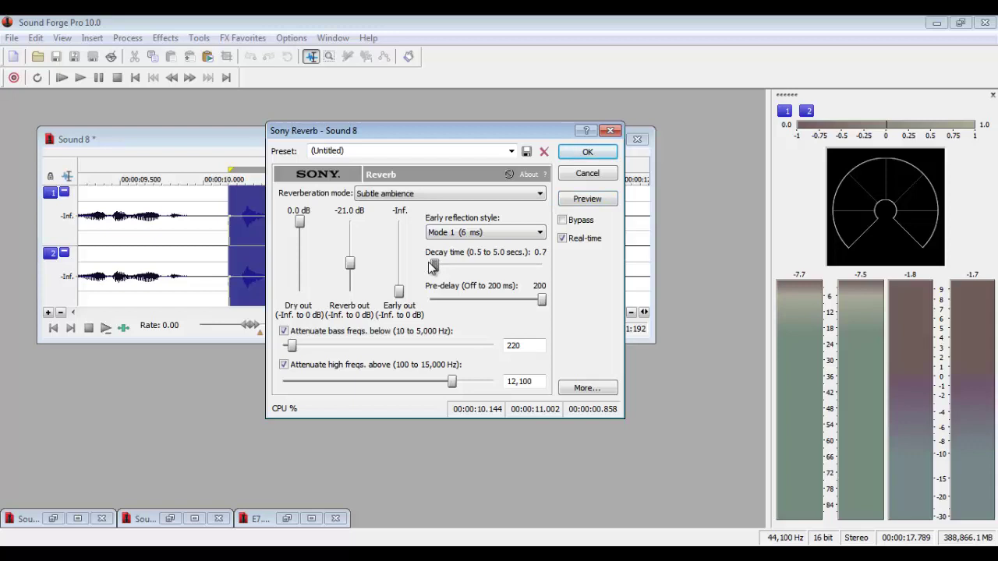
pyautogui.click(577, 201)
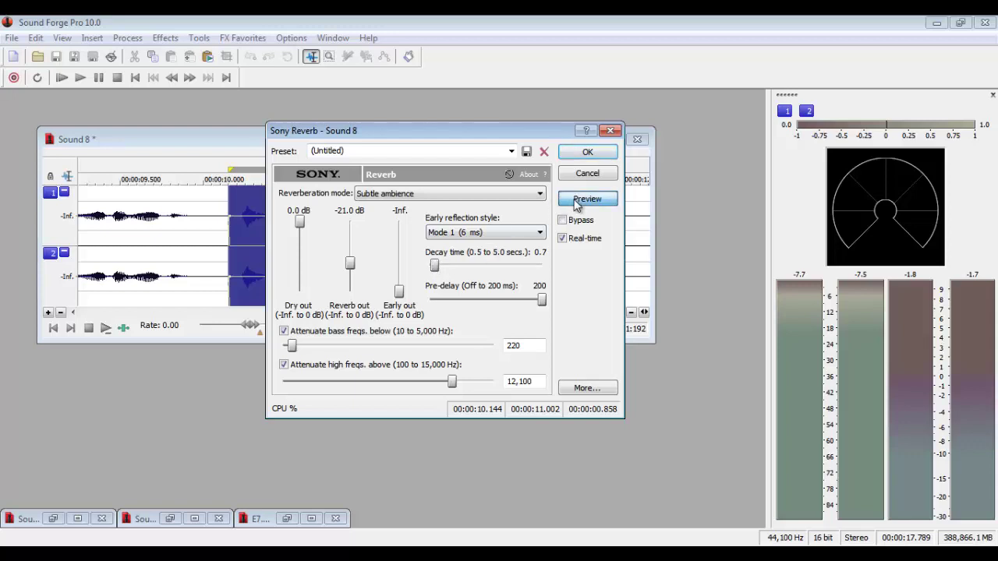
pyautogui.click(577, 202)
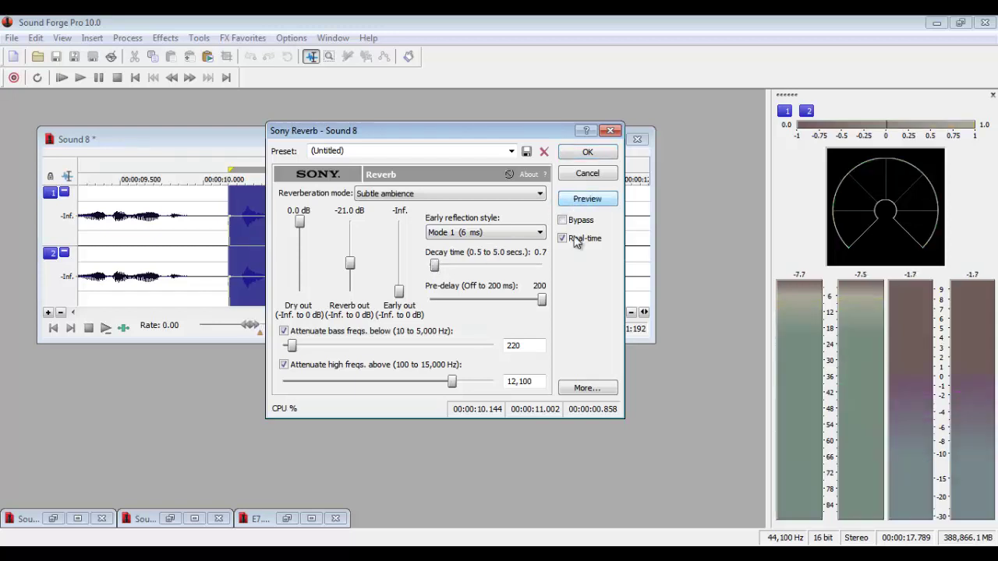
pyautogui.doubleClick(540, 305)
pyautogui.doubleClick(540, 305)
pyautogui.click(577, 201)
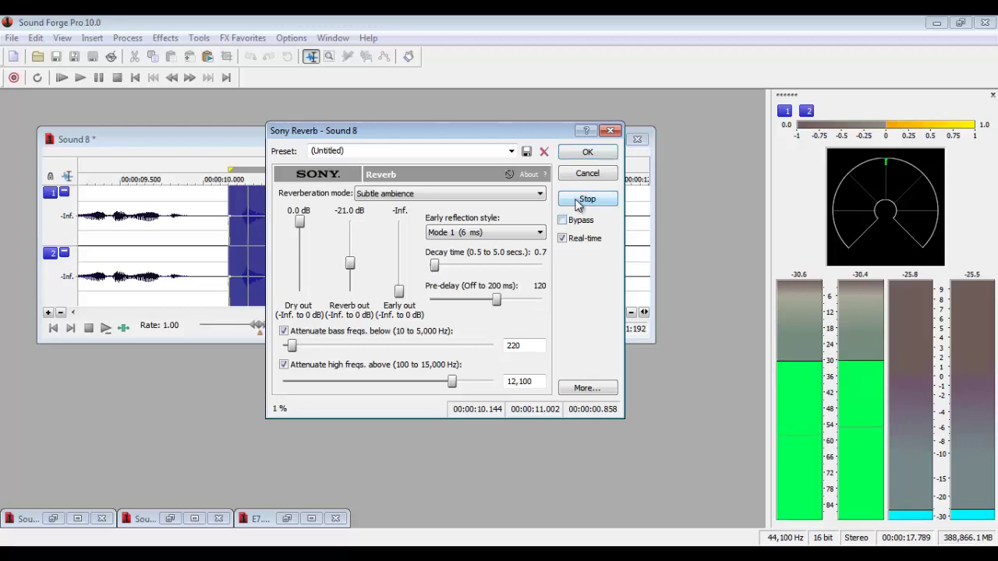
pyautogui.click(577, 201)
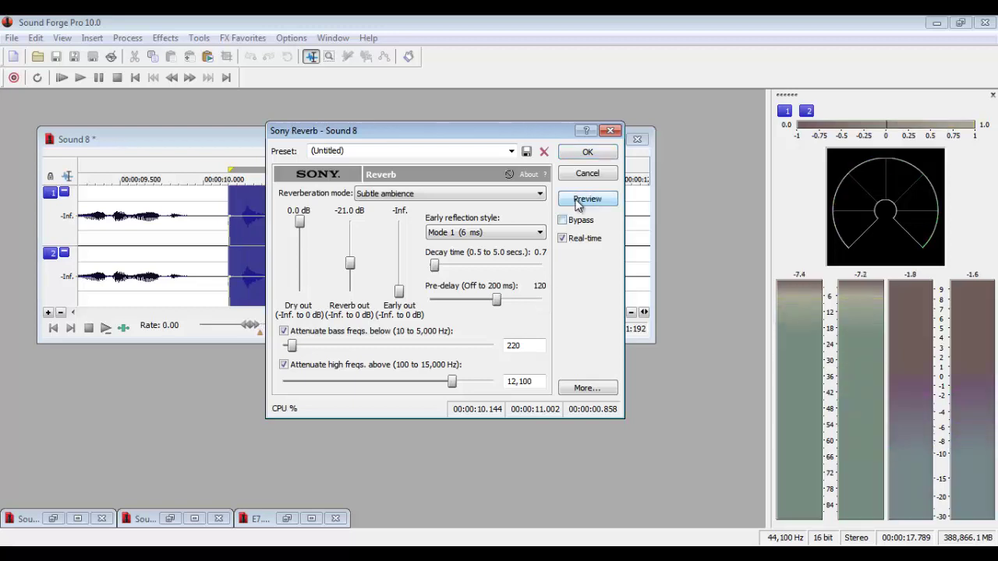
pyautogui.click(586, 153)
# Play the speech across the reverb phrase and on to about 12.5 seconds to check the effect
pyautogui.scroll(-3, 283, 234)
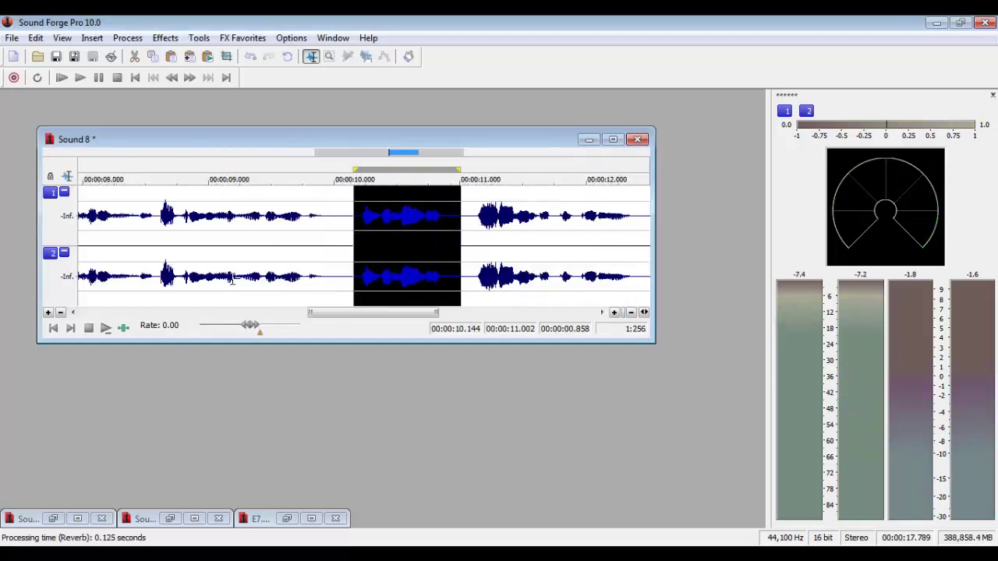
pyautogui.click(283, 230)
pyautogui.press('space')
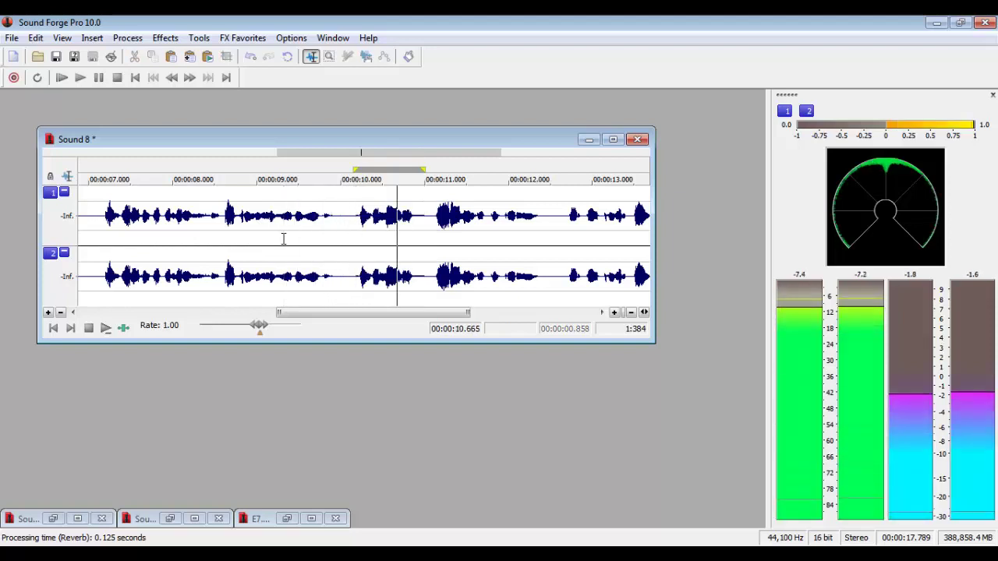
pyautogui.scroll(-1, 375, 239)
pyautogui.press('space')
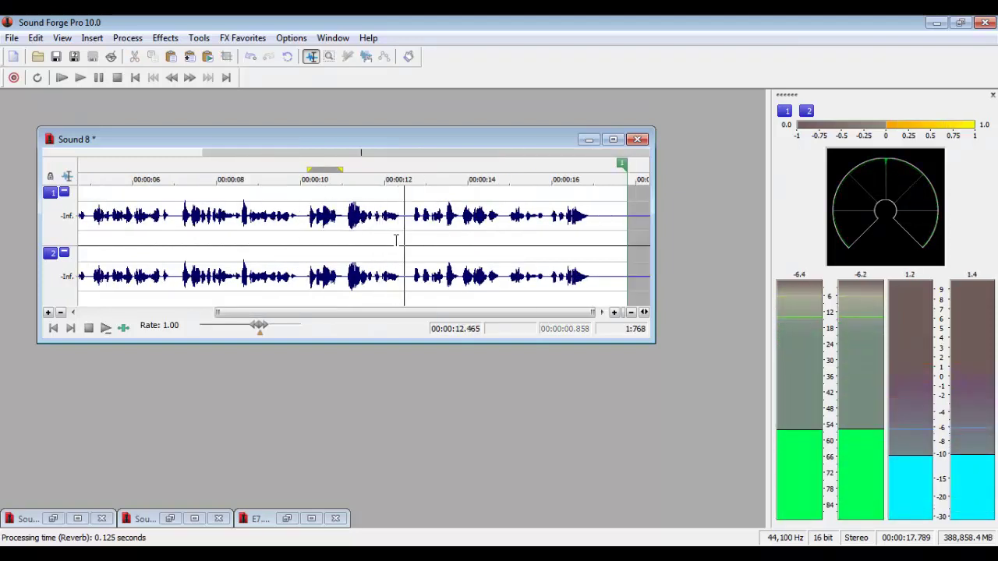
# Open Chorus for the phrase from 11.041 to 12.521 seconds and load the Chorus 4 preset
pyautogui.moveTo(406, 217); pyautogui.dragTo(345, 219)
pyautogui.click(165, 37)
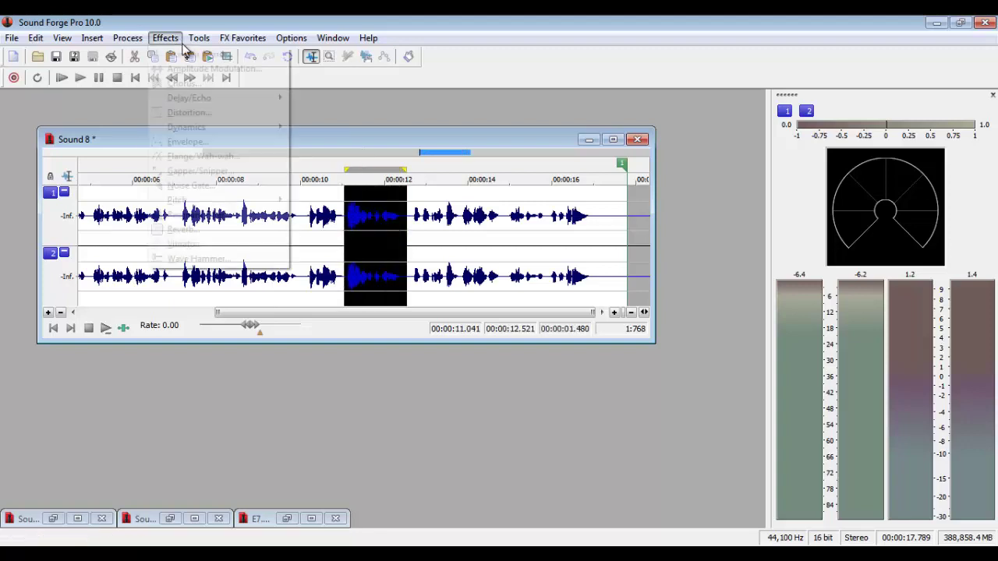
pyautogui.click(184, 84)
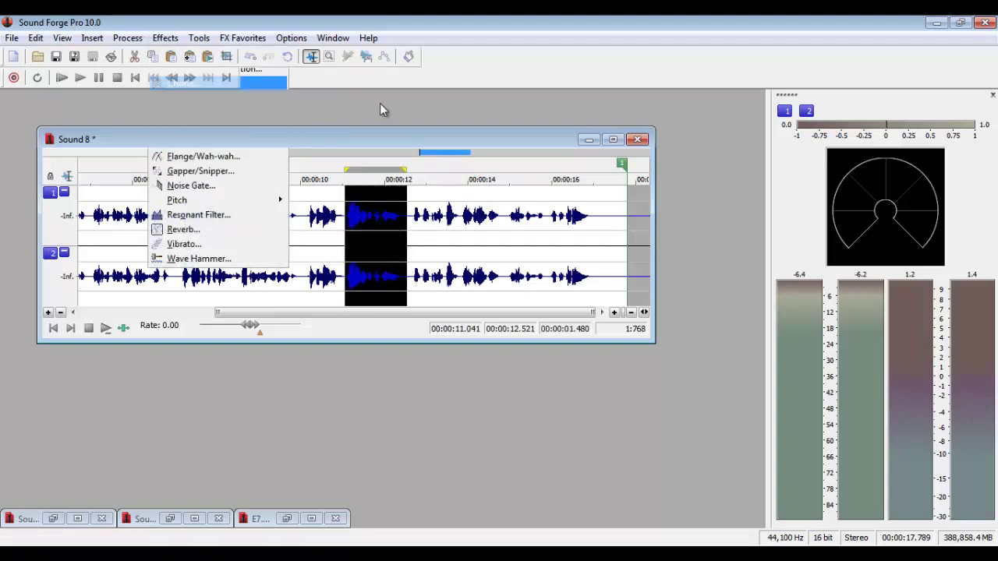
pyautogui.click(533, 153)
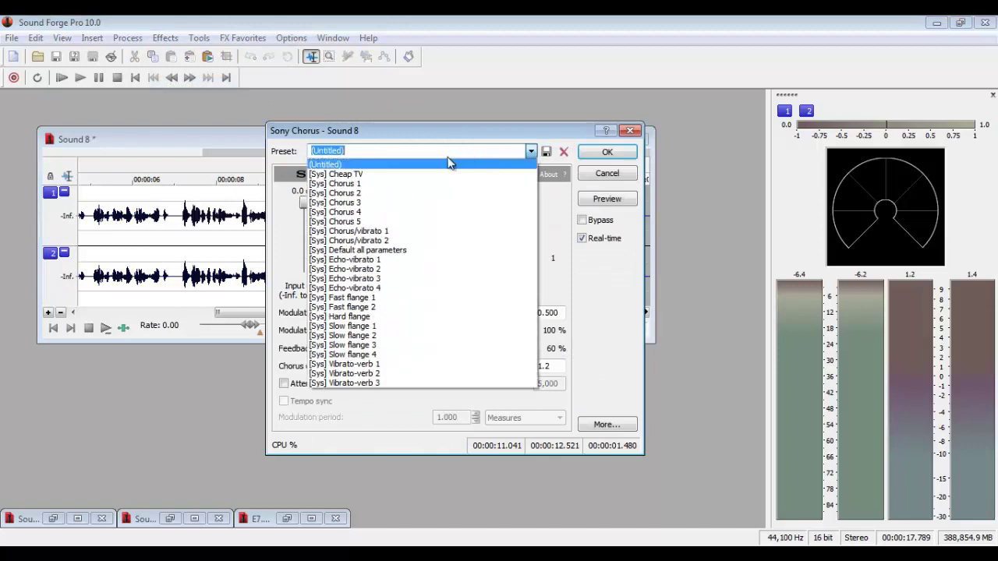
pyautogui.click(380, 212)
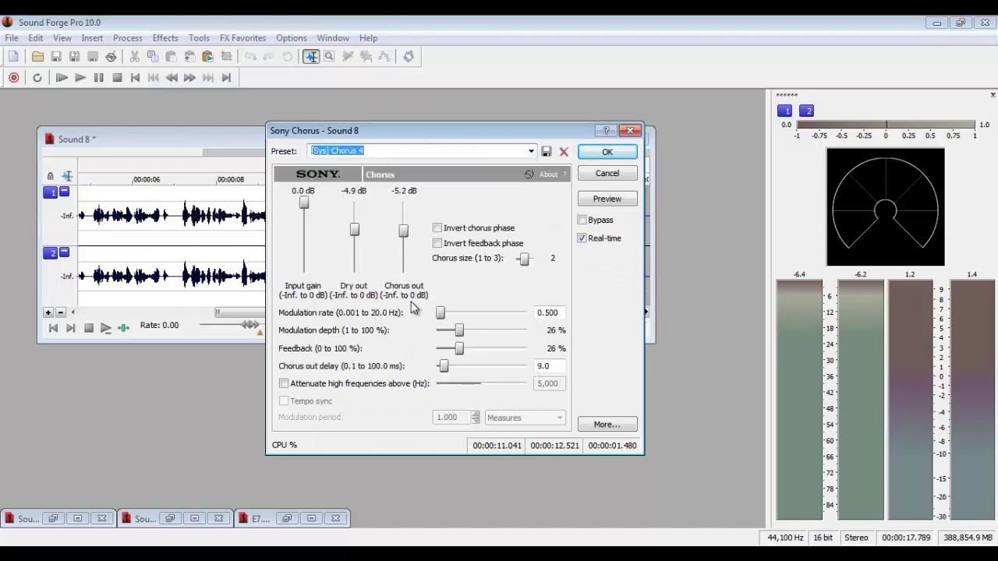
# Set the Chorus to modulation rate 0.100 Hz, depth 1%, feedback 30%, chorus out delay 5.0 ms and dry out -0.9 dB
pyautogui.click(445, 368)
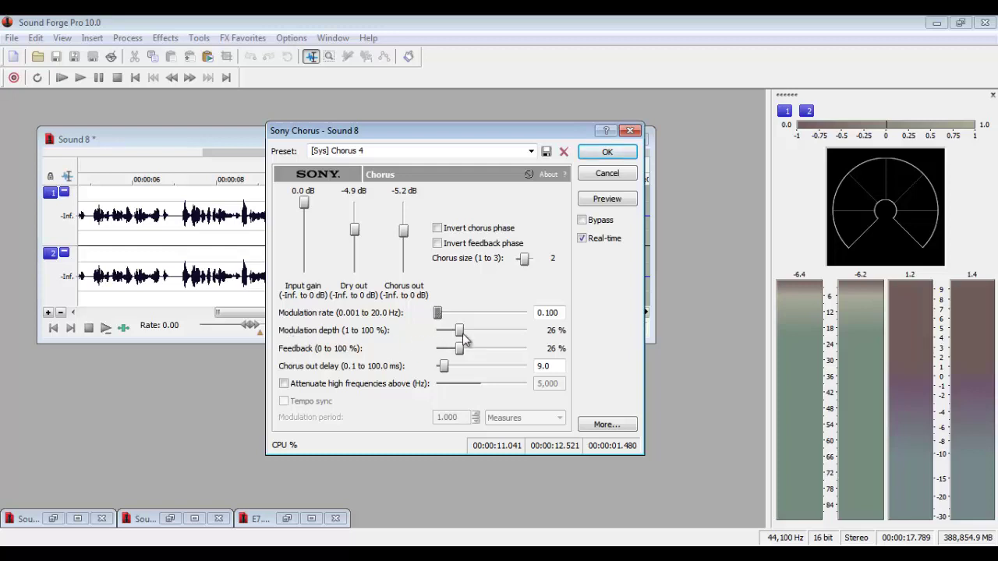
pyautogui.scroll(-5, 461, 335)
pyautogui.scroll(-3, 461, 335)
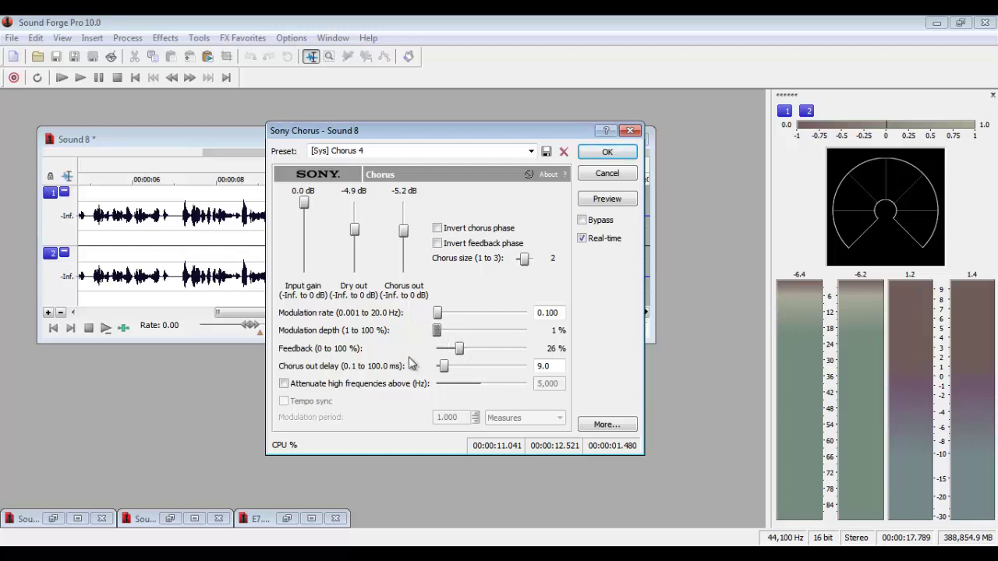
pyautogui.scroll(7, 463, 355)
pyautogui.scroll(-5, 463, 355)
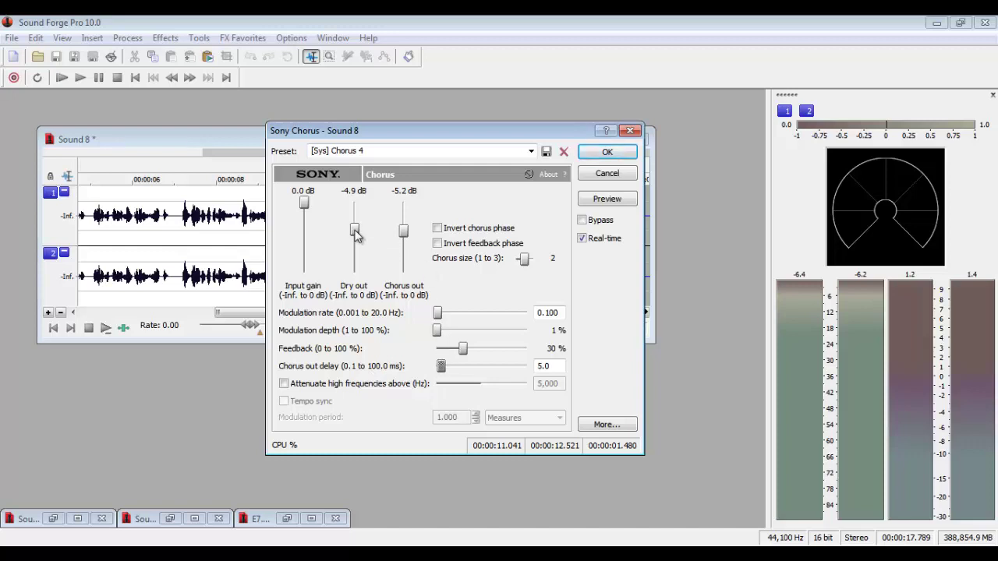
pyautogui.scroll(4, 355, 235)
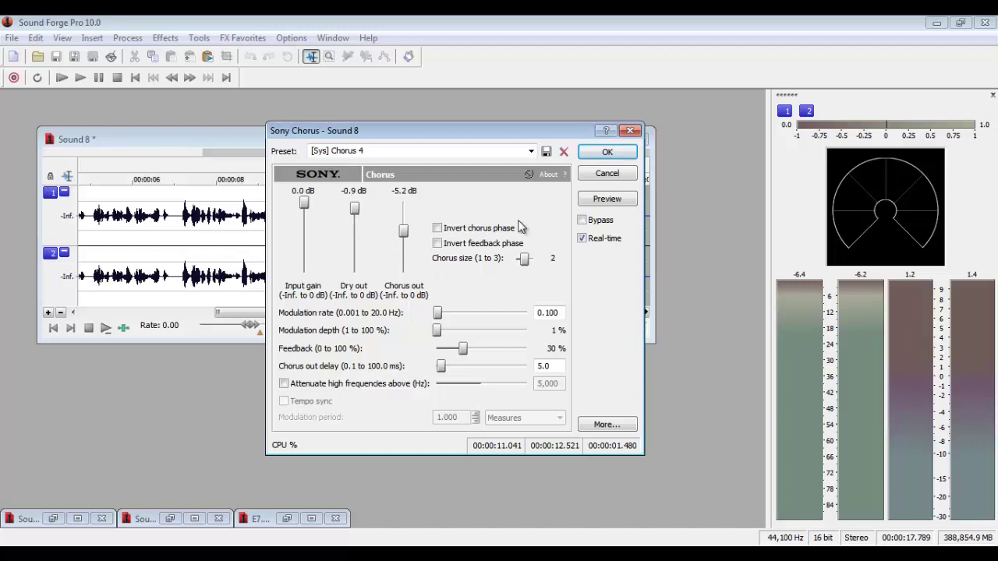
# Preview the Chorus, raise the chorus out level to -3.2 dB, and apply the effect to the selected phrase
pyautogui.click(614, 201)
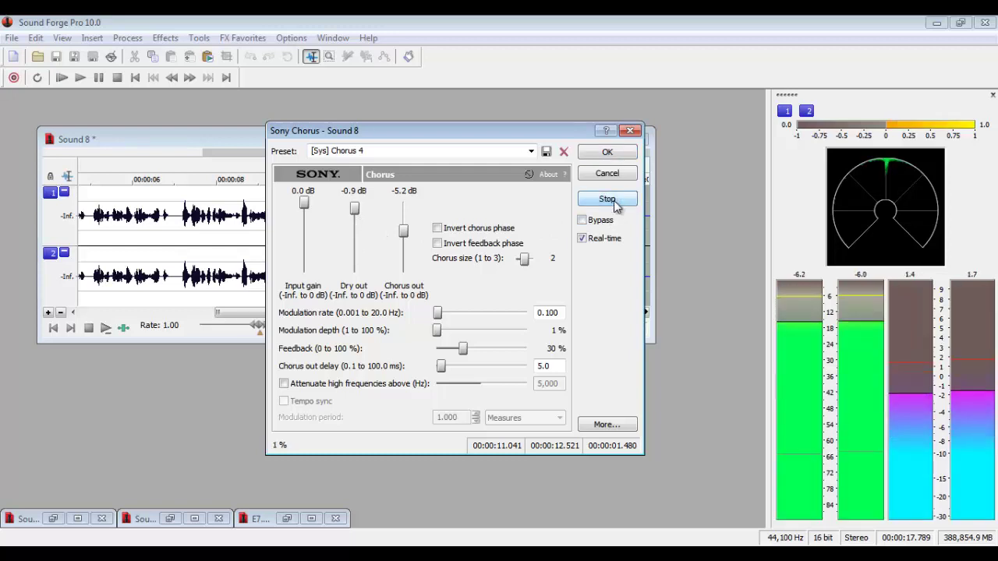
pyautogui.click(613, 201)
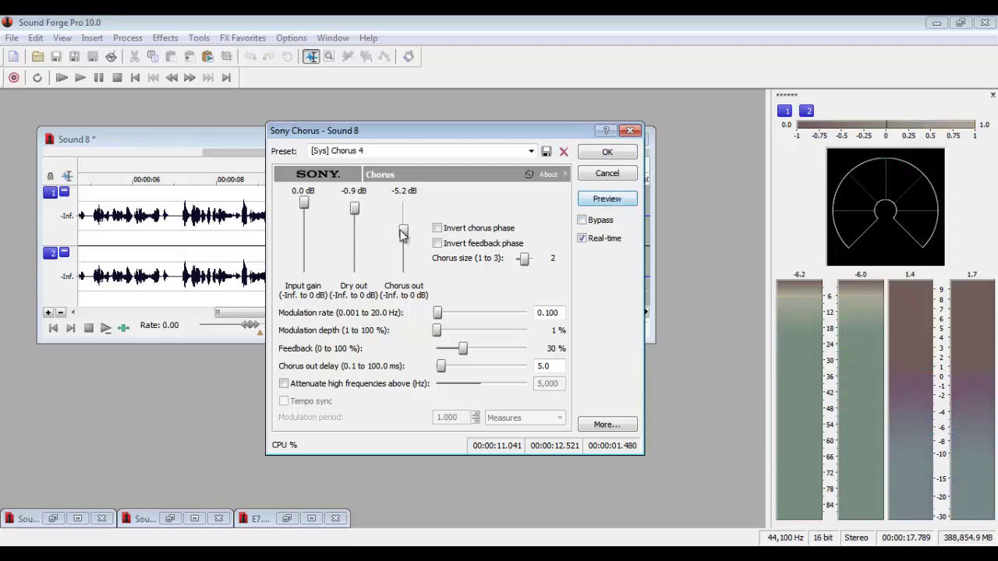
pyautogui.moveTo(403, 232); pyautogui.dragTo(403, 222)
pyautogui.click(614, 200)
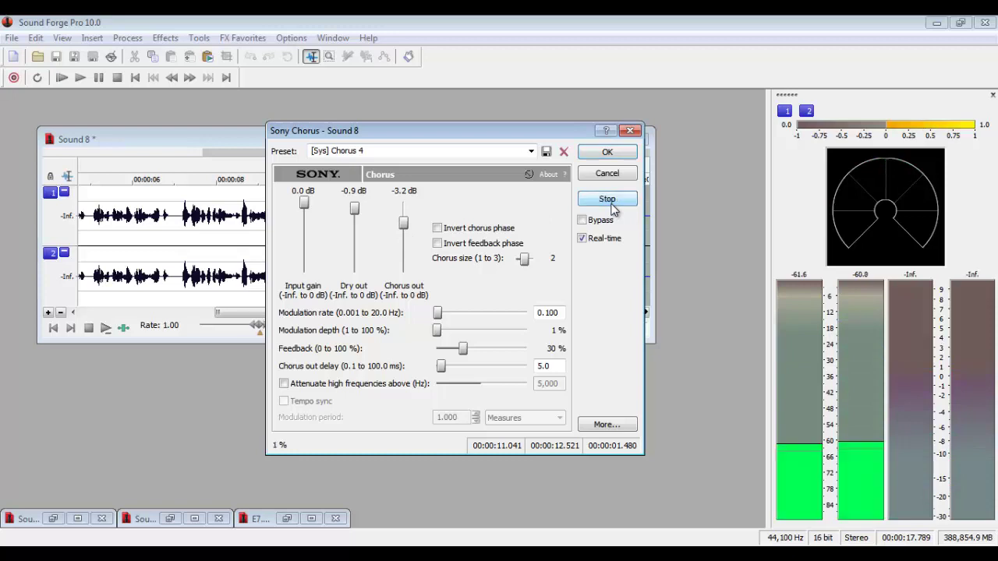
pyautogui.click(608, 154)
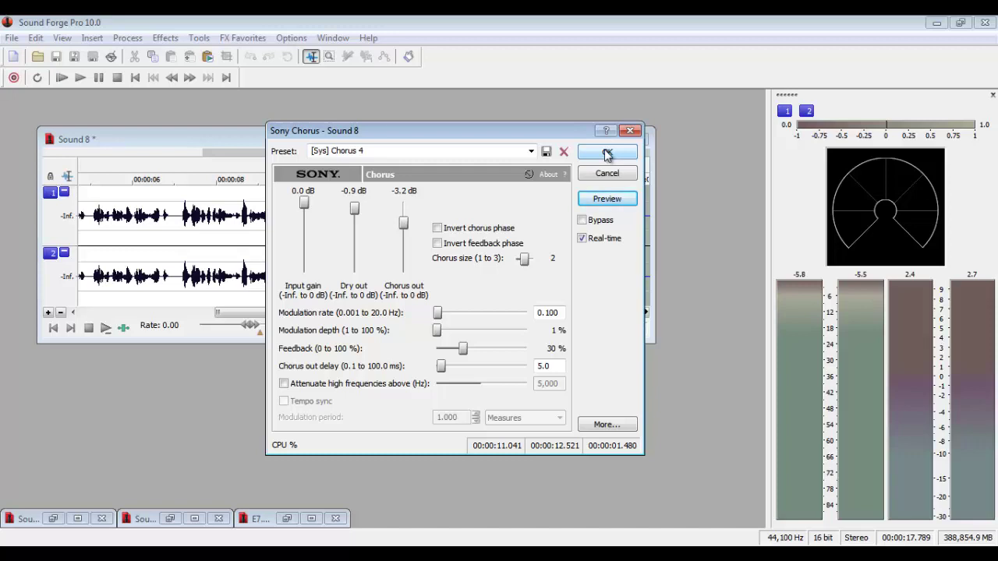
pyautogui.click(608, 154)
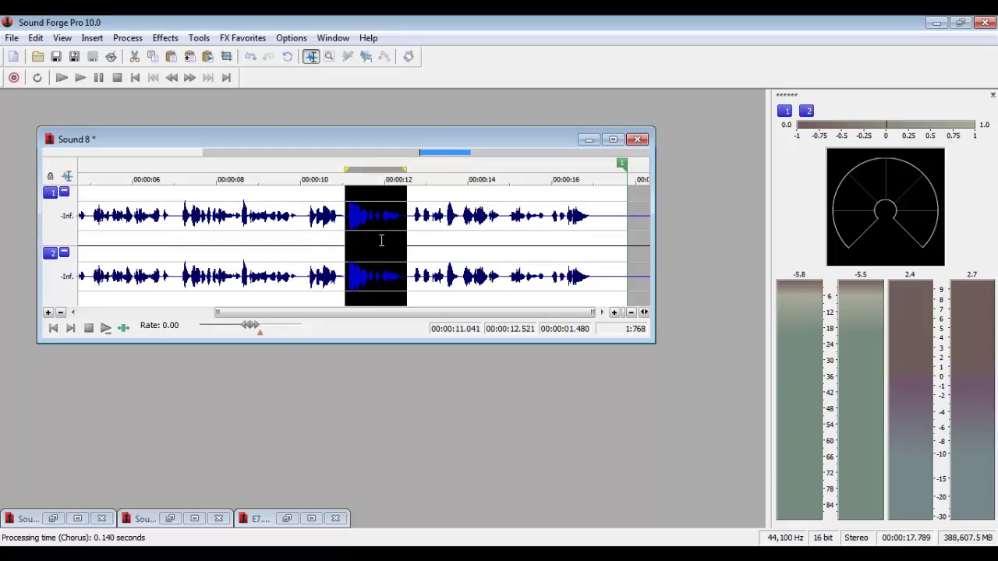
# Play the speech from 10.519 seconds to check the chorused phrase
pyautogui.click(396, 202)
pyautogui.scroll(2, 395, 201)
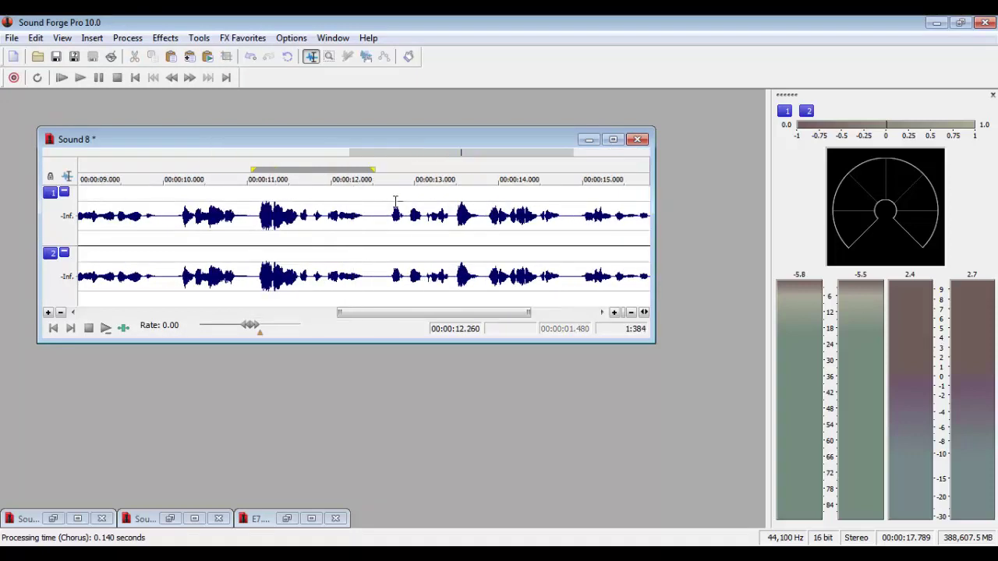
pyautogui.scroll(-3, 397, 202)
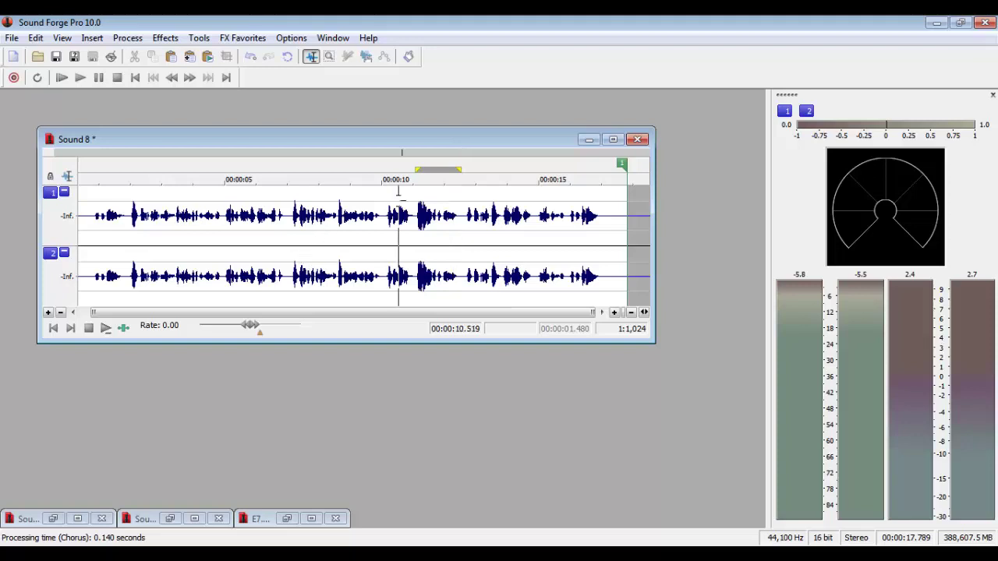
pyautogui.press('space')
pyautogui.scroll(1, 397, 191)
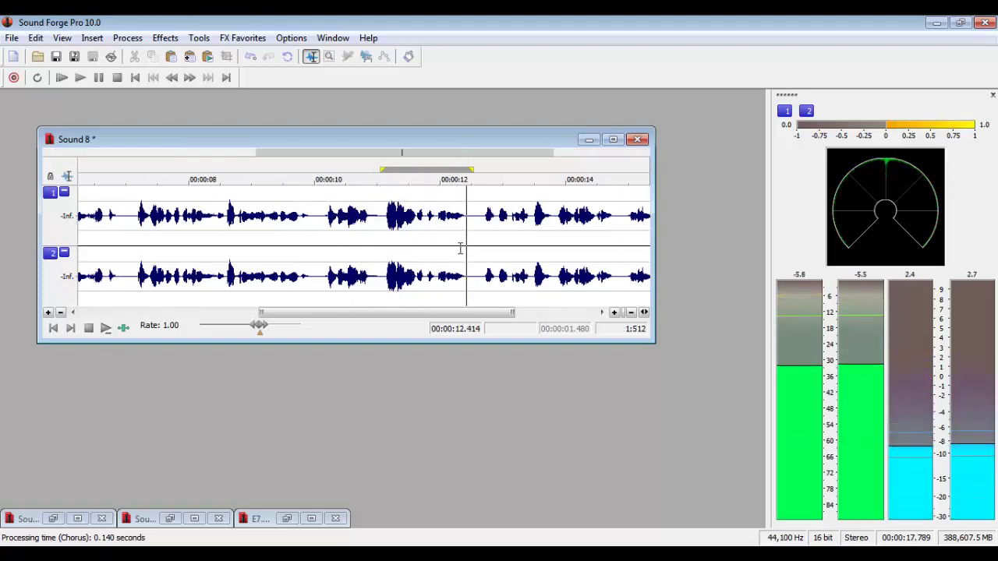
pyautogui.press('space')
# Delete 0.253 seconds of silence from 12.426 seconds on to shorten the pause after the chorused phrase
pyautogui.click(476, 227)
pyautogui.scroll(3, 476, 227)
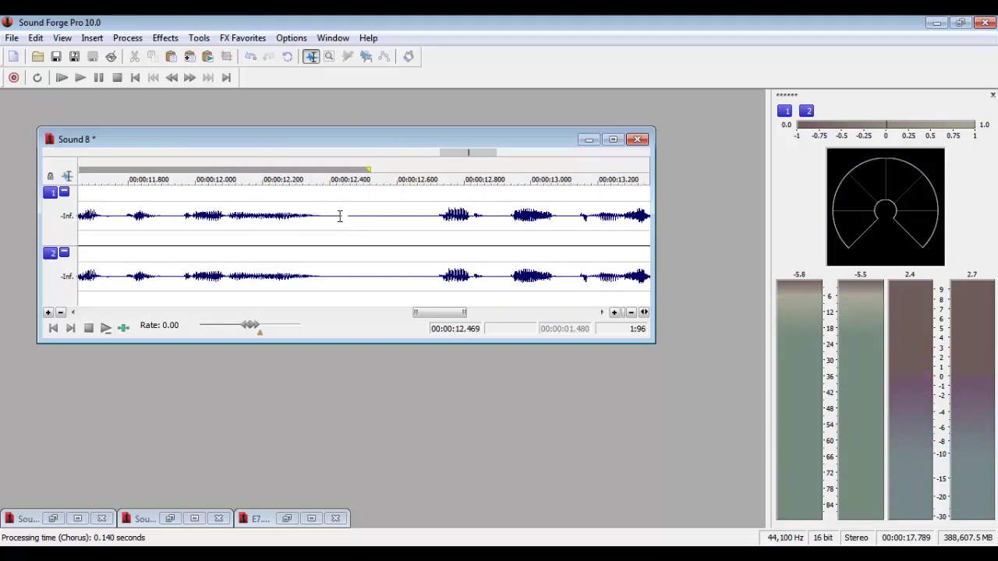
pyautogui.moveTo(340, 216); pyautogui.dragTo(422, 268)
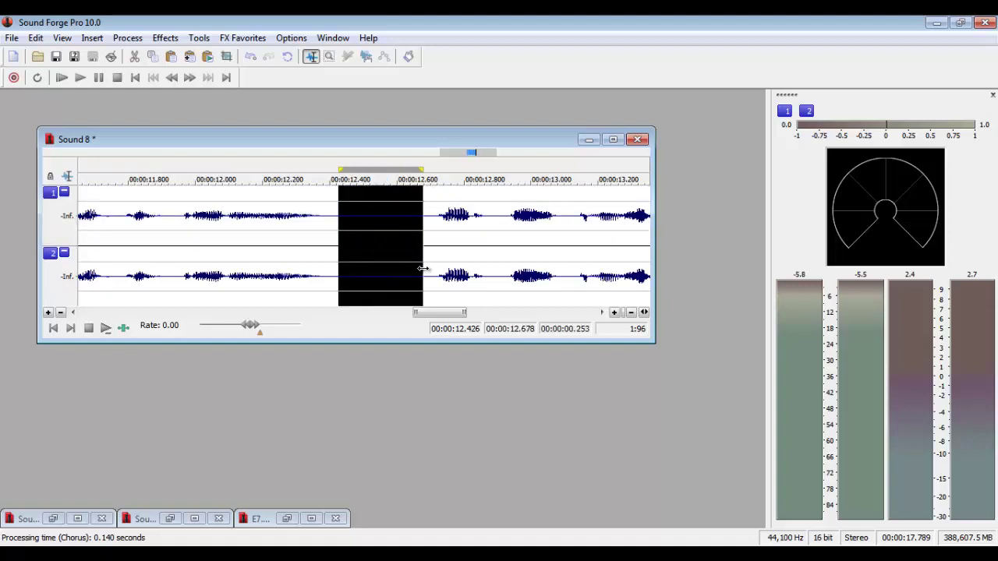
pyautogui.press('Delete')
pyautogui.scroll(-3, 341, 263)
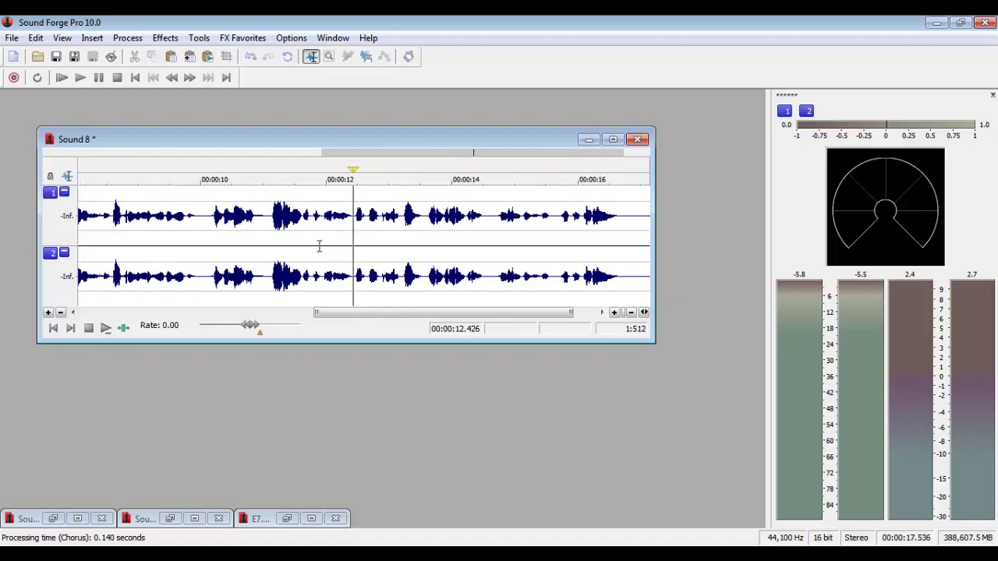
# Play the speech from 11.889 seconds to check the shortened pause and the phrases that follow
pyautogui.click(318, 247)
pyautogui.press('space')
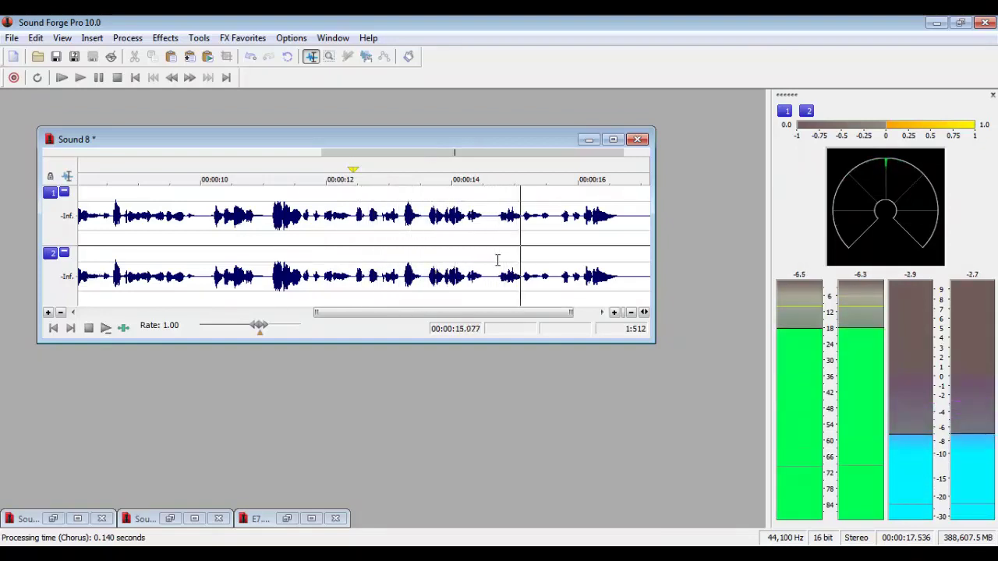
pyautogui.press('space')
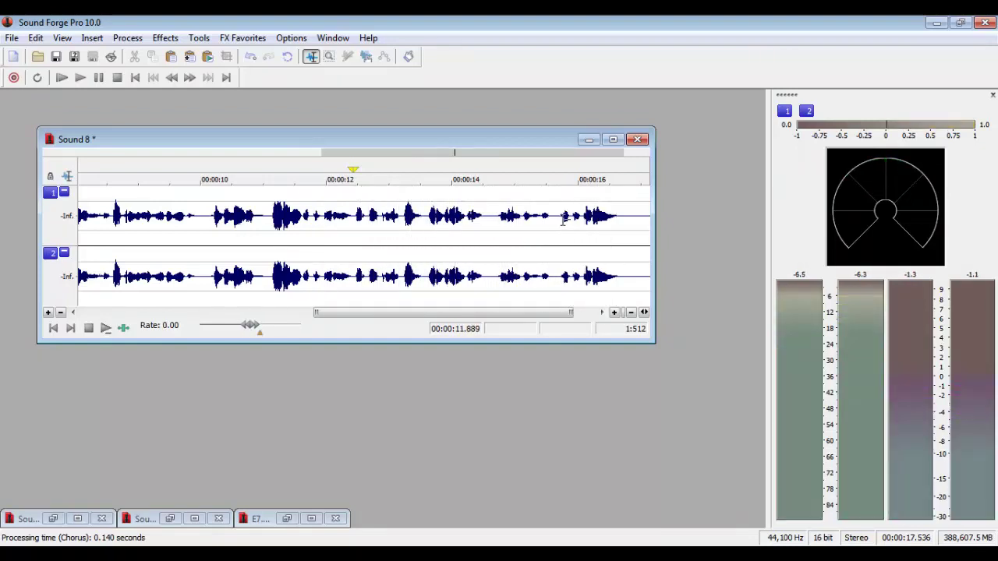
# Apply Chorus to the phrase from 14.559 to 15.662 seconds using the Cheap TV preset, input gain 0.0 dB and chorus out -2.0 dB
pyautogui.moveTo(557, 220); pyautogui.dragTo(487, 285)
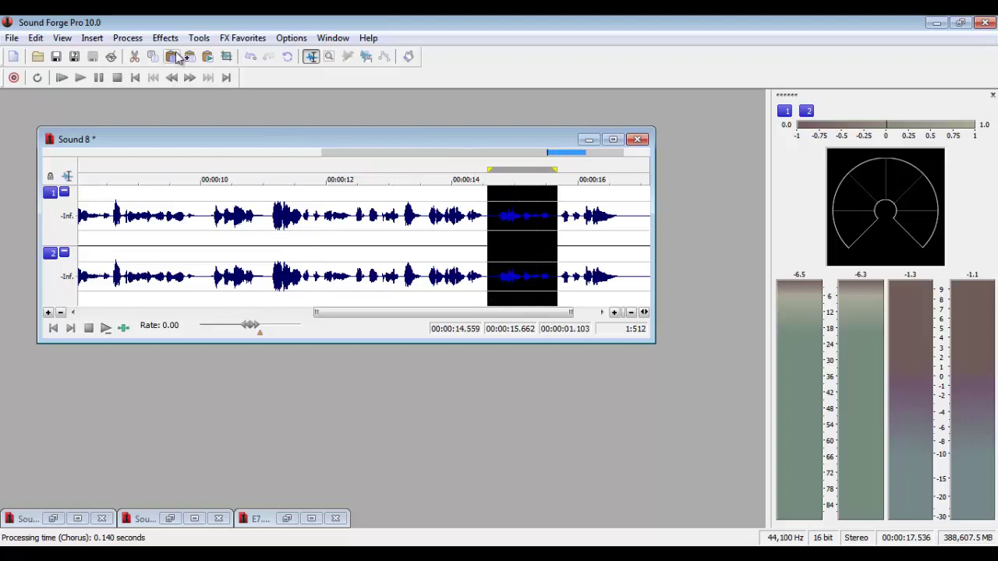
pyautogui.click(165, 38)
pyautogui.click(183, 83)
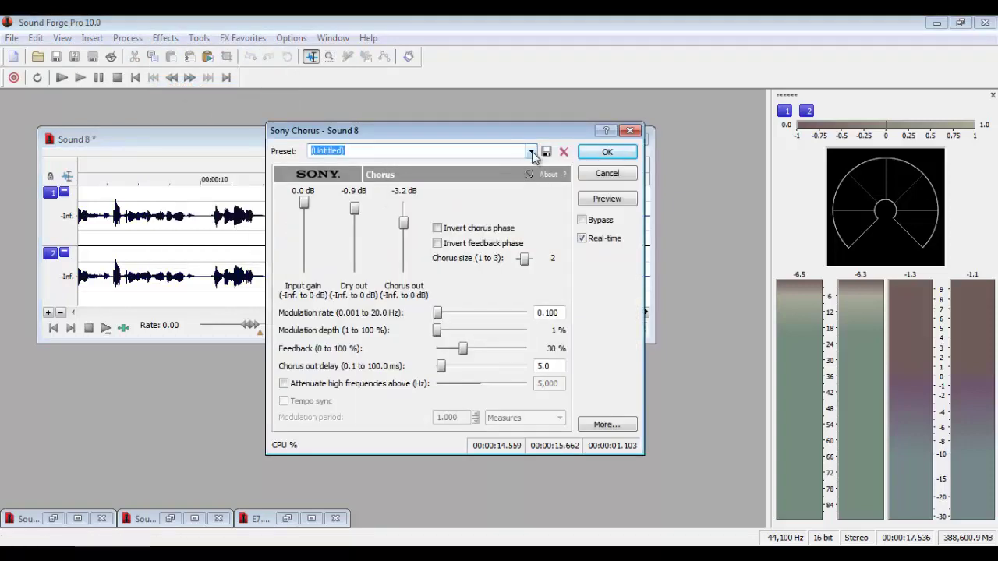
pyautogui.click(531, 151)
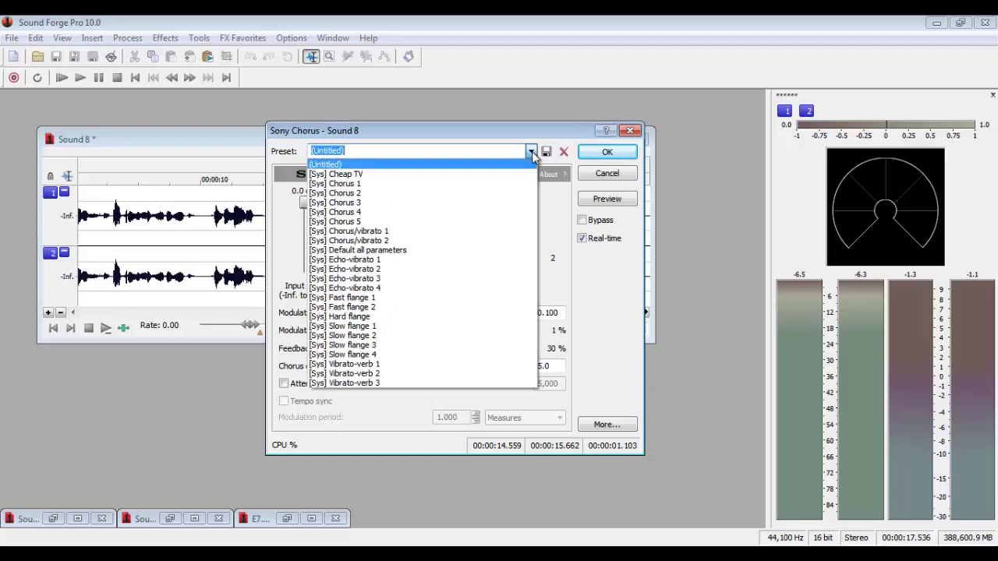
pyautogui.click(348, 174)
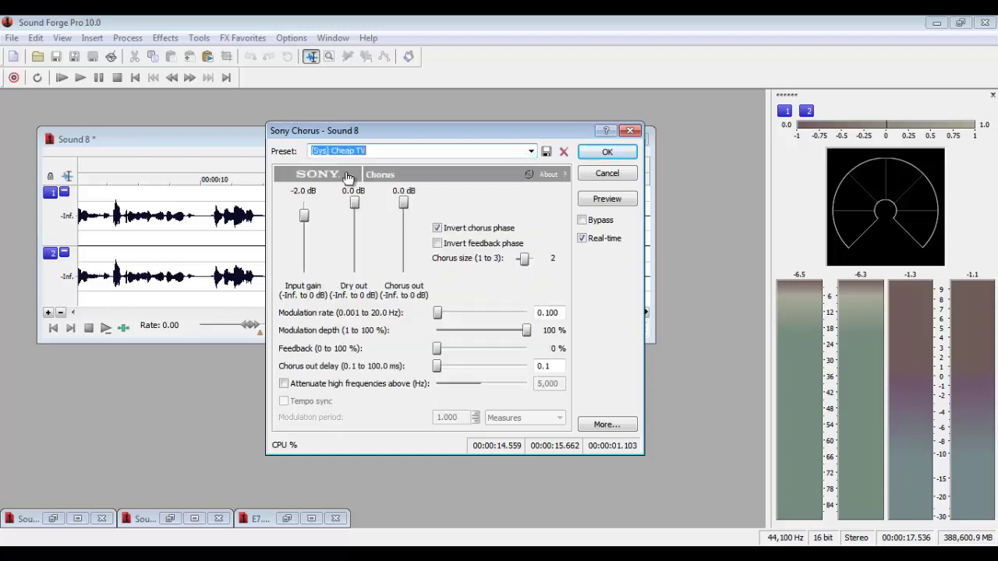
pyautogui.doubleClick(304, 216)
pyautogui.moveTo(405, 205); pyautogui.dragTo(404, 217)
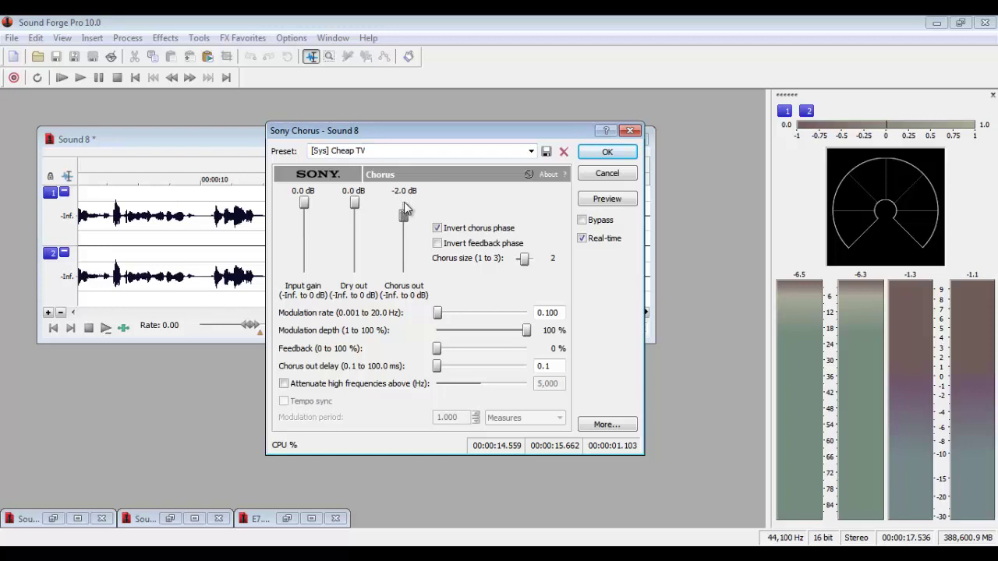
pyautogui.click(607, 152)
# Play the speech from 14.025 seconds to check the phrase with the Cheap TV chorus
pyautogui.click(455, 227)
pyautogui.press('space')
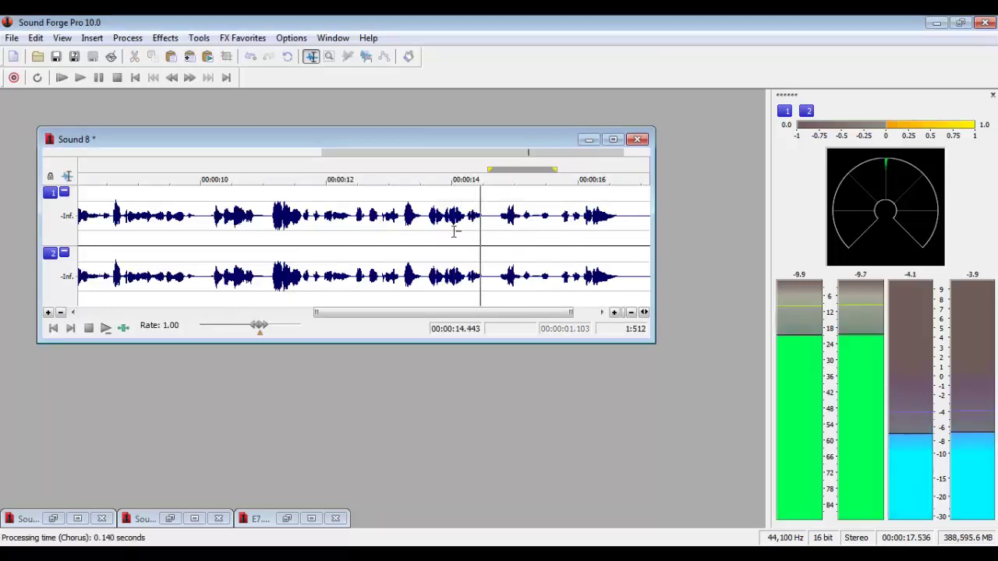
pyautogui.scroll(-1, 454, 232)
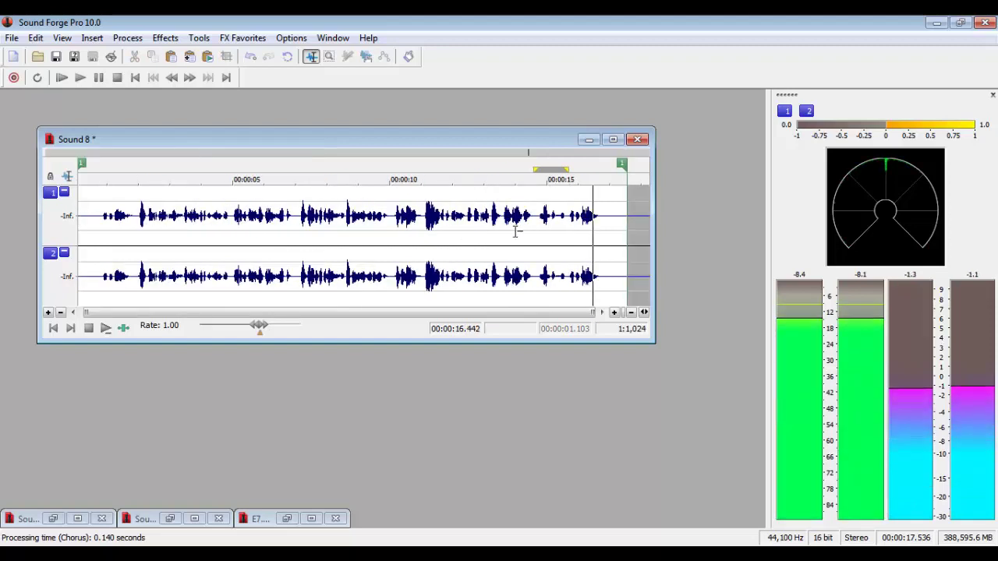
pyautogui.press('space')
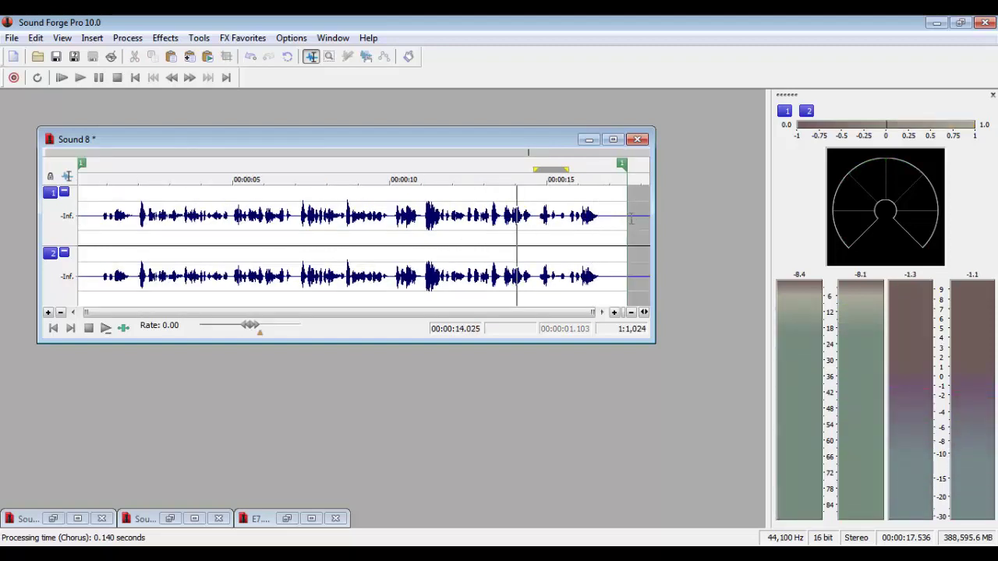
# Delete the last 0.748 seconds of silence at the end of the take
pyautogui.moveTo(631, 218); pyautogui.dragTo(603, 265)
pyautogui.press('space')
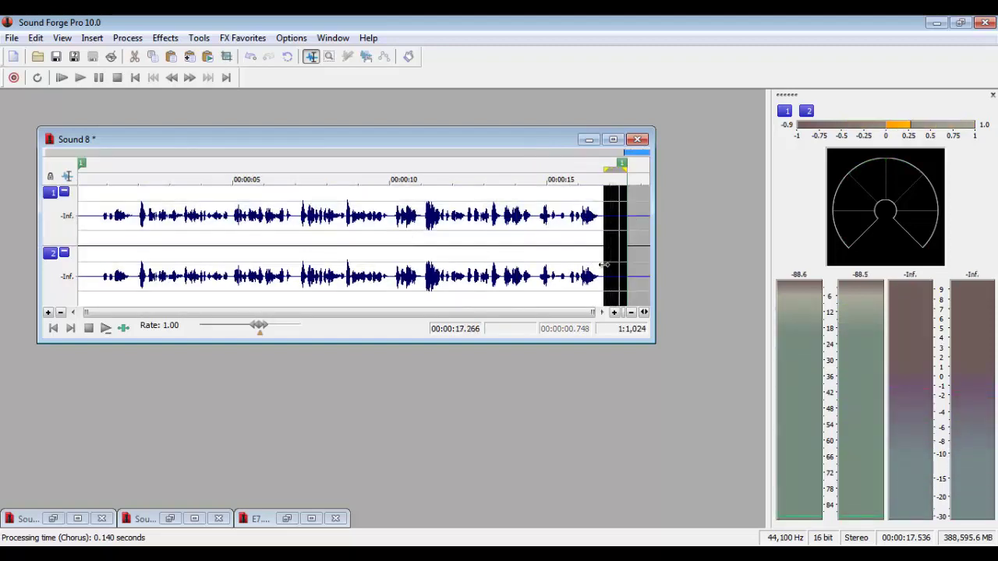
pyautogui.press('Delete')
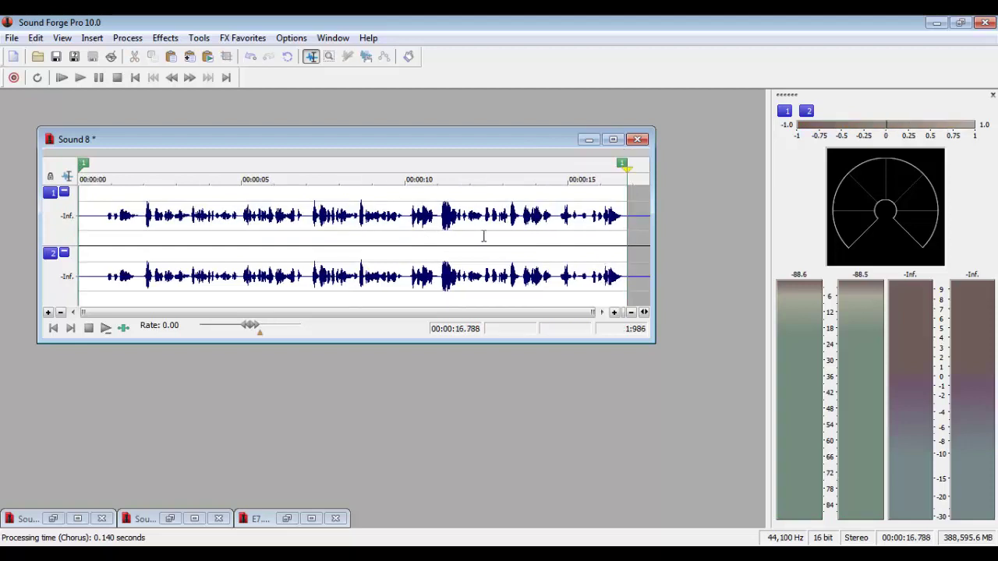
# Delete the first 0.898 seconds of silence before the speech begins
pyautogui.click(107, 223)
pyautogui.scroll(4, 113, 225)
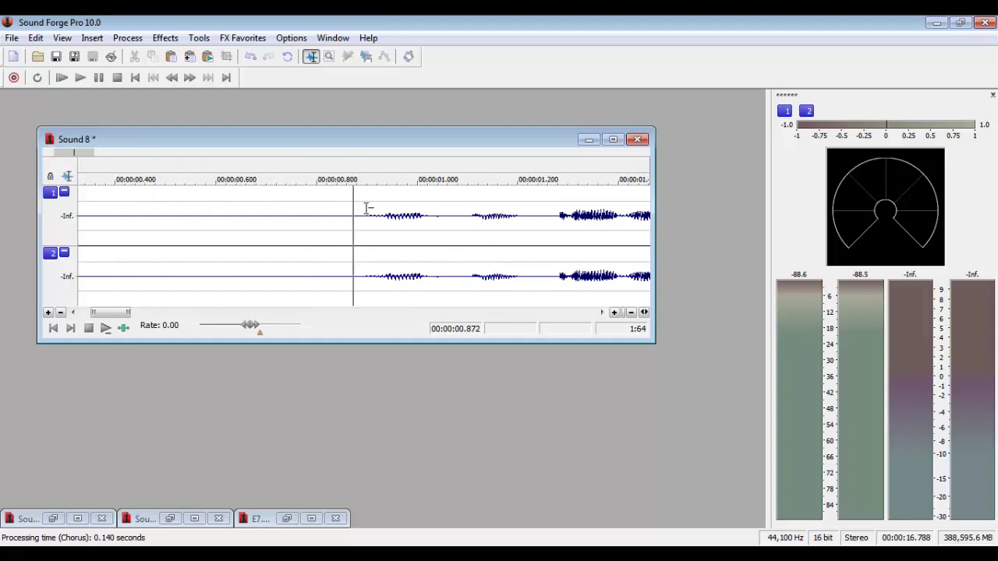
pyautogui.moveTo(366, 208); pyautogui.dragTo(78, 215)
pyautogui.scroll(-2, 147, 238)
pyautogui.press('space')
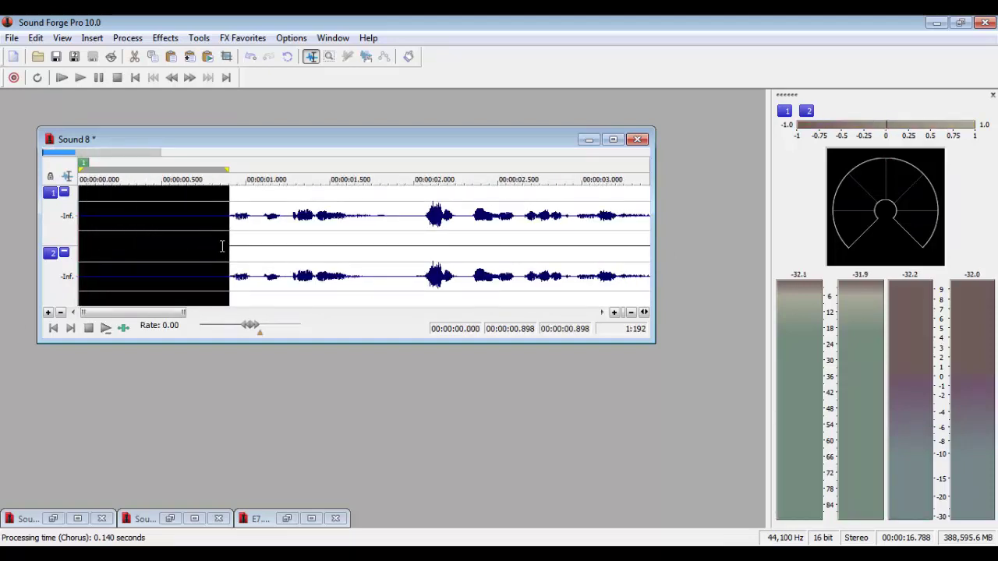
pyautogui.press('Delete')
pyautogui.hotkey('ctrl', 'Up')
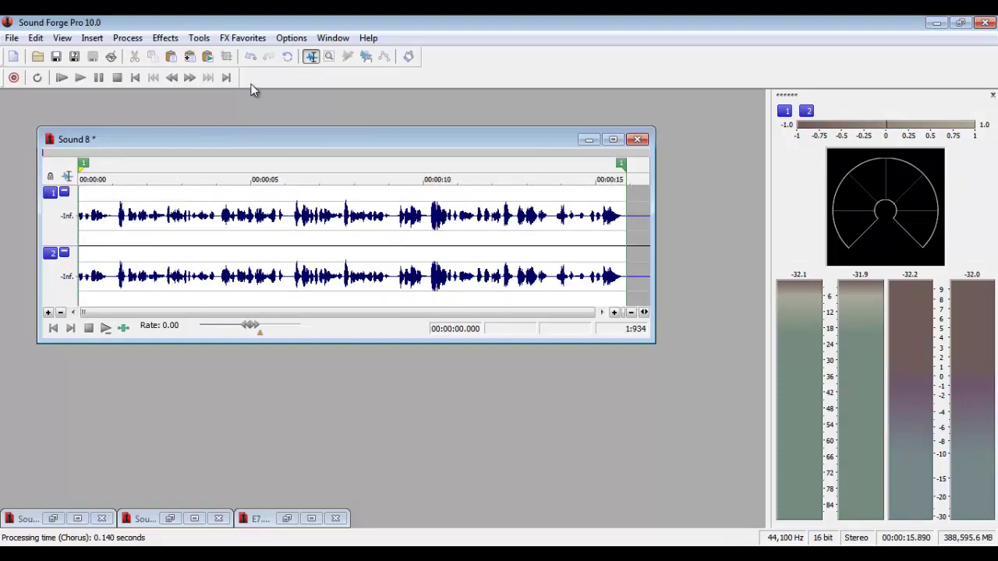
# Start Waves RComp on the whole take with the Voiceover preset, attack 1.00 and threshold -19.3
pyautogui.click(254, 39)
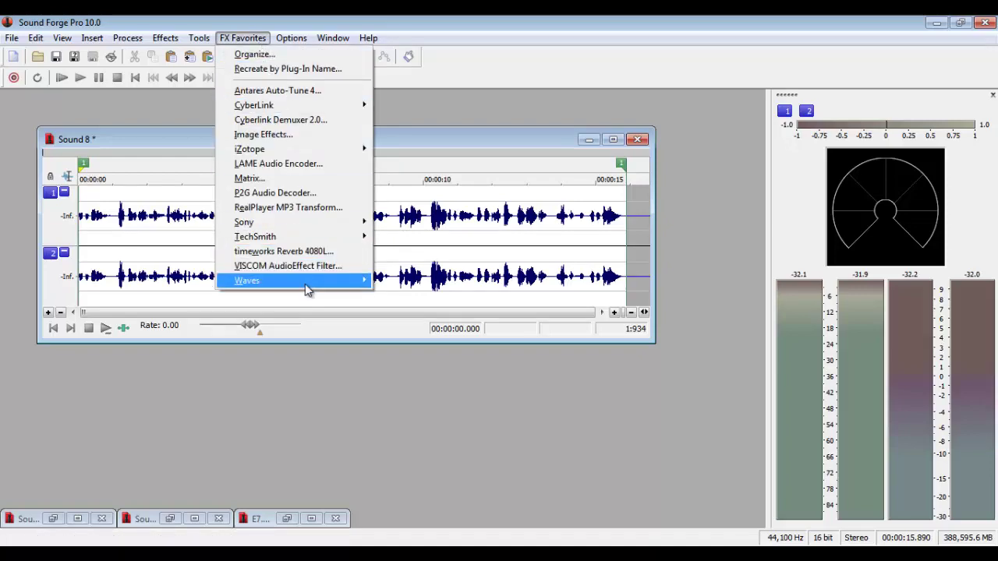
pyautogui.moveTo(307, 290)
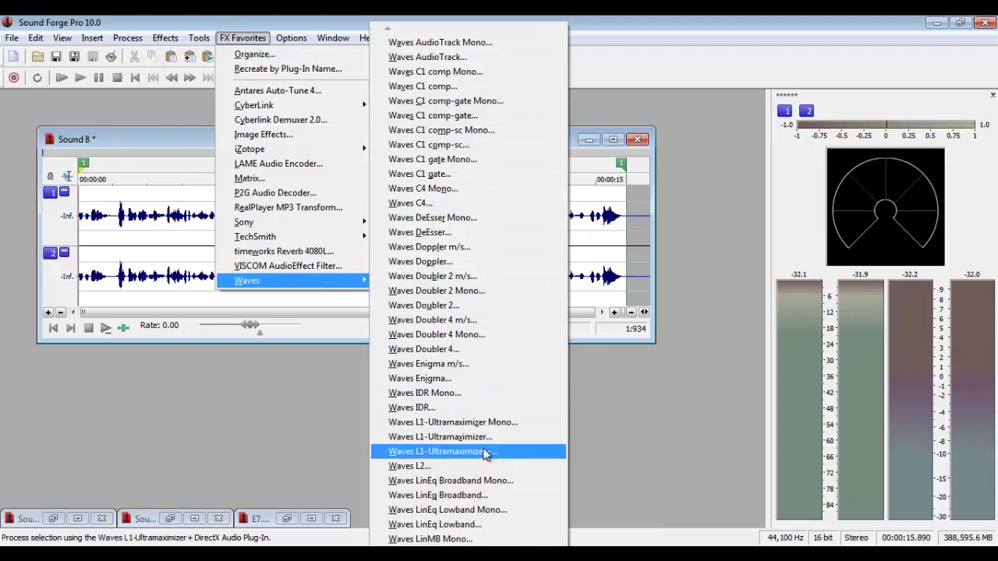
pyautogui.moveTo(468, 551)
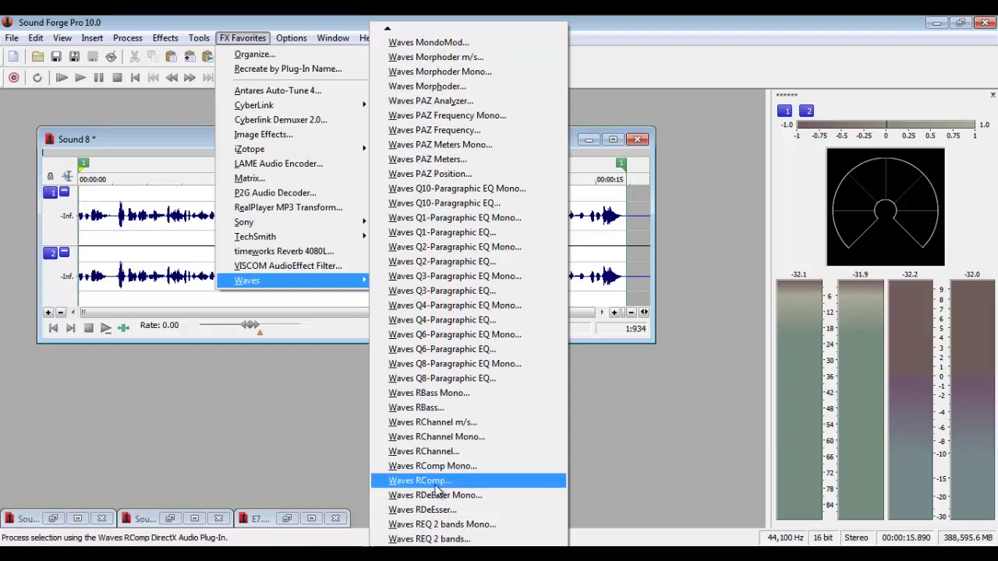
pyautogui.click(435, 483)
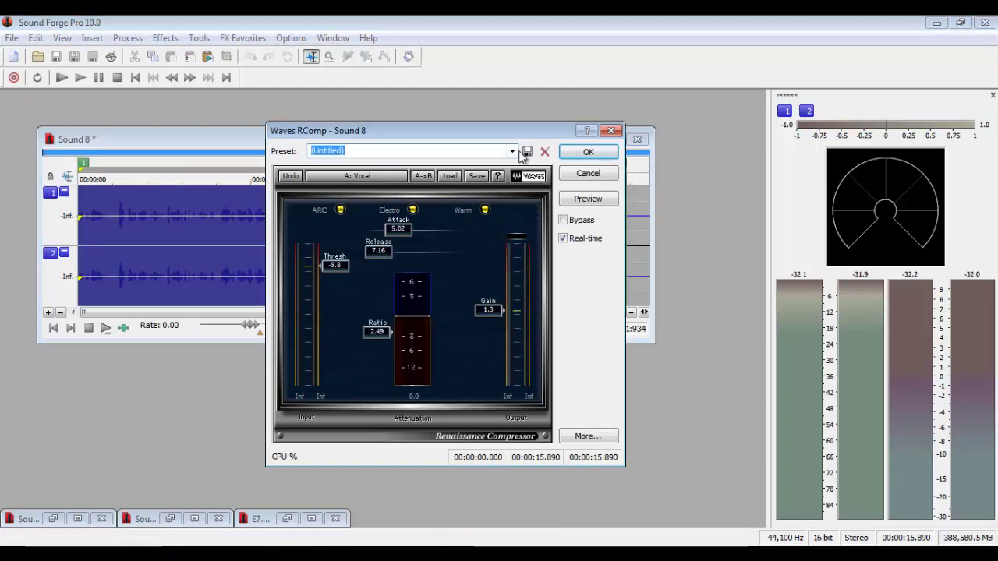
pyautogui.click(512, 152)
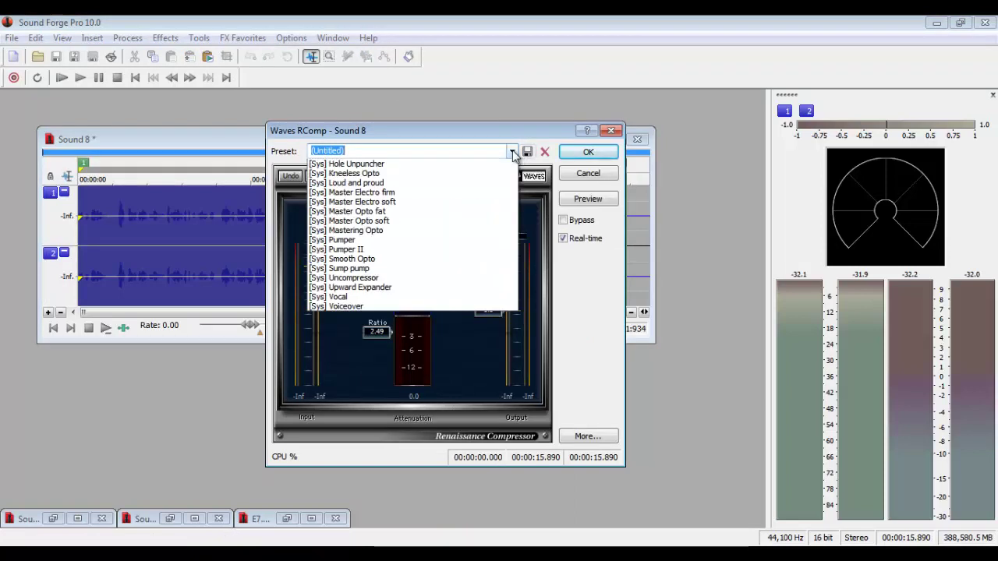
pyautogui.click(410, 385)
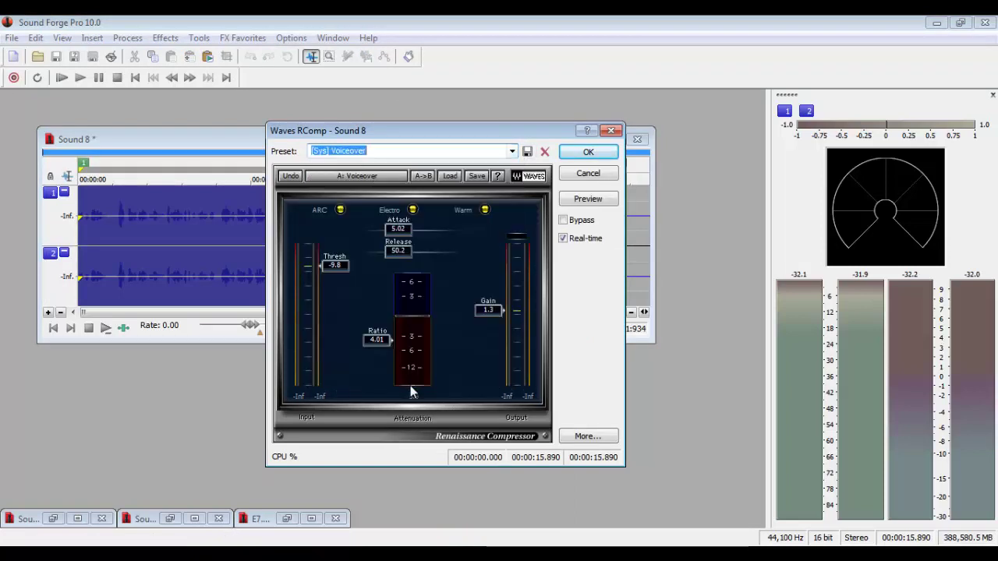
pyautogui.moveTo(408, 232); pyautogui.dragTo(288, 253)
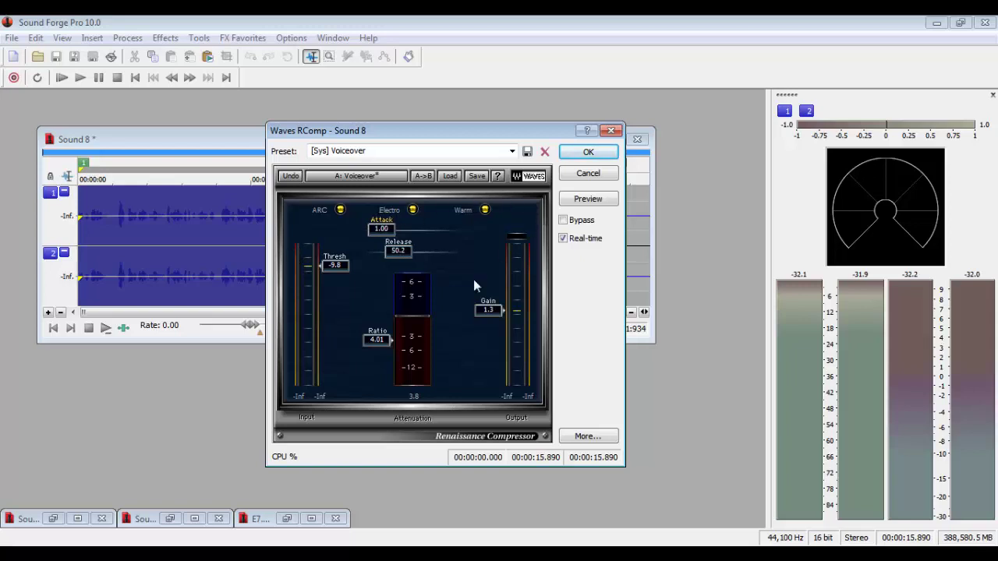
pyautogui.moveTo(335, 279); pyautogui.dragTo(332, 355)
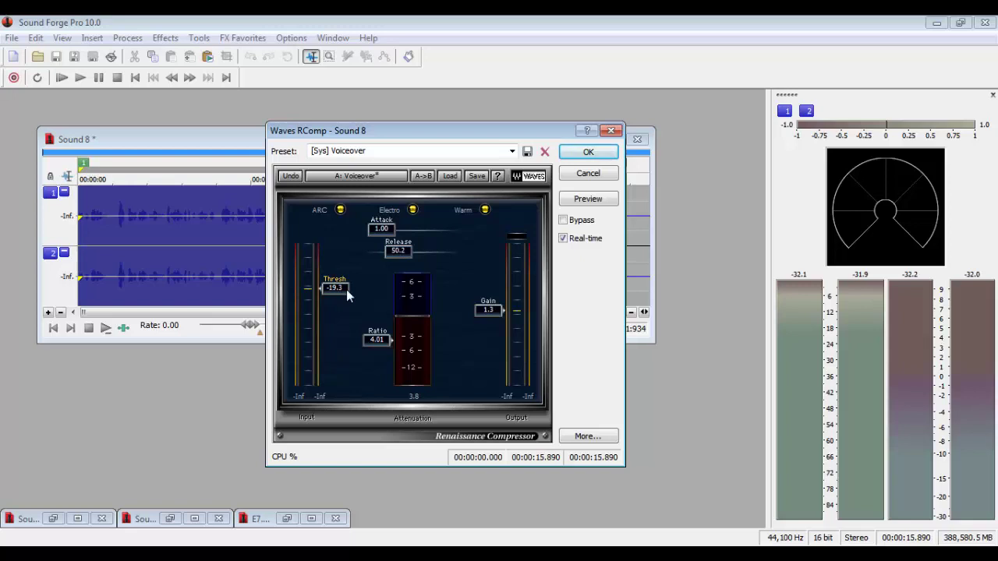
# Preview the compression, raise the compressor's gain to 10.6 and lower its threshold to -20.0
pyautogui.click(607, 199)
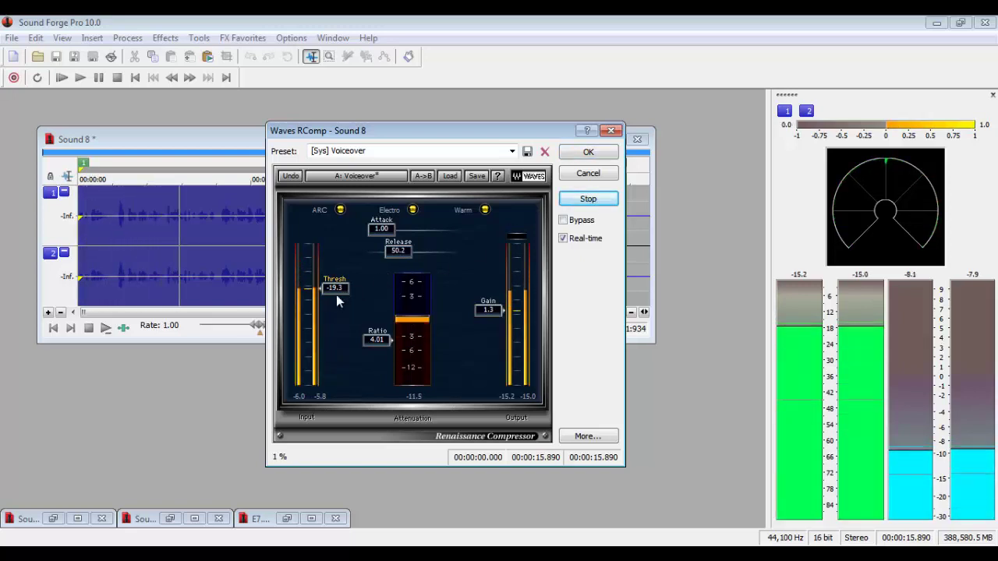
pyautogui.moveTo(504, 310); pyautogui.dragTo(512, 243)
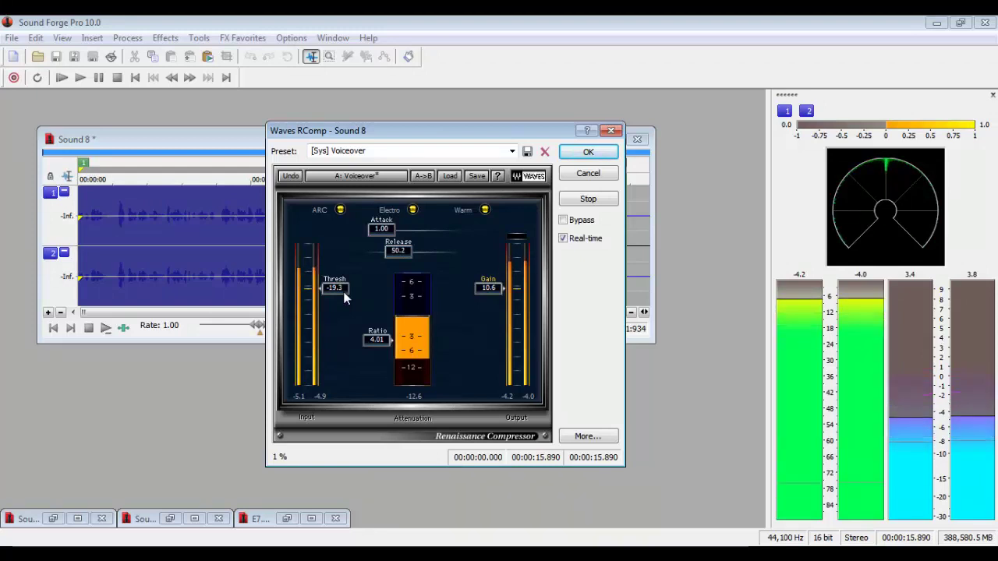
pyautogui.press('space')
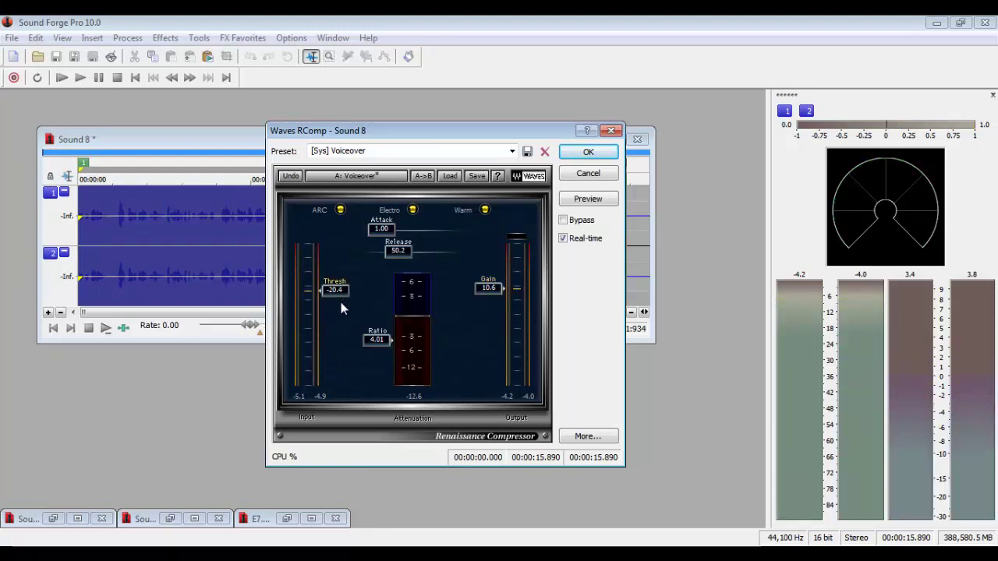
pyautogui.moveTo(340, 308); pyautogui.dragTo(345, 303)
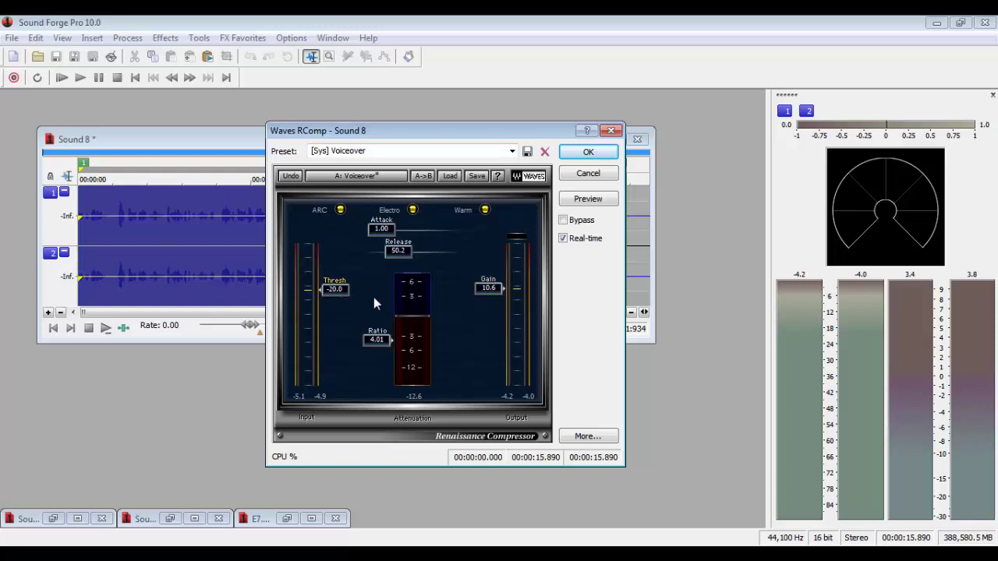
# Preview the adjusted RComp settings and apply the compression to the whole take
pyautogui.click(589, 201)
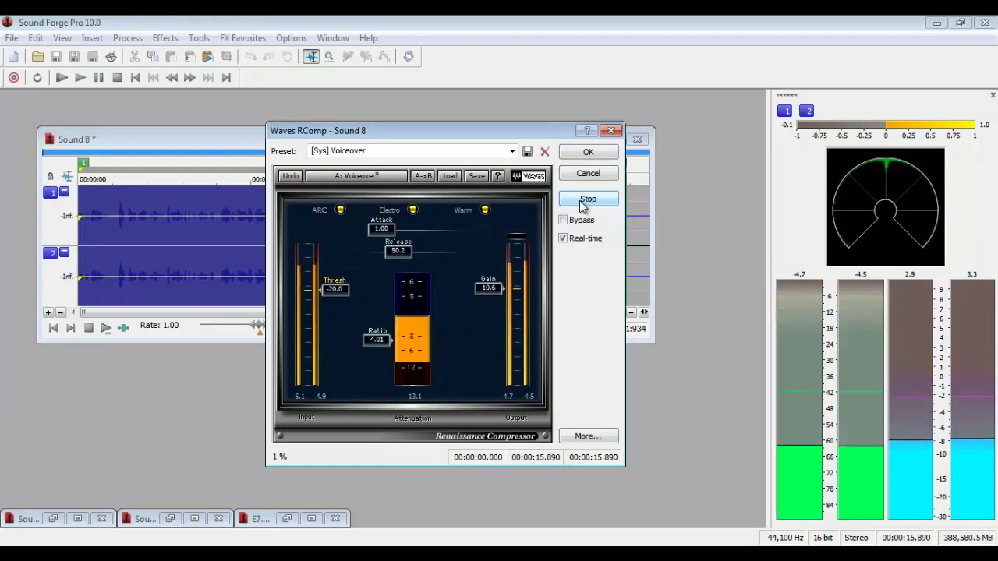
pyautogui.click(588, 200)
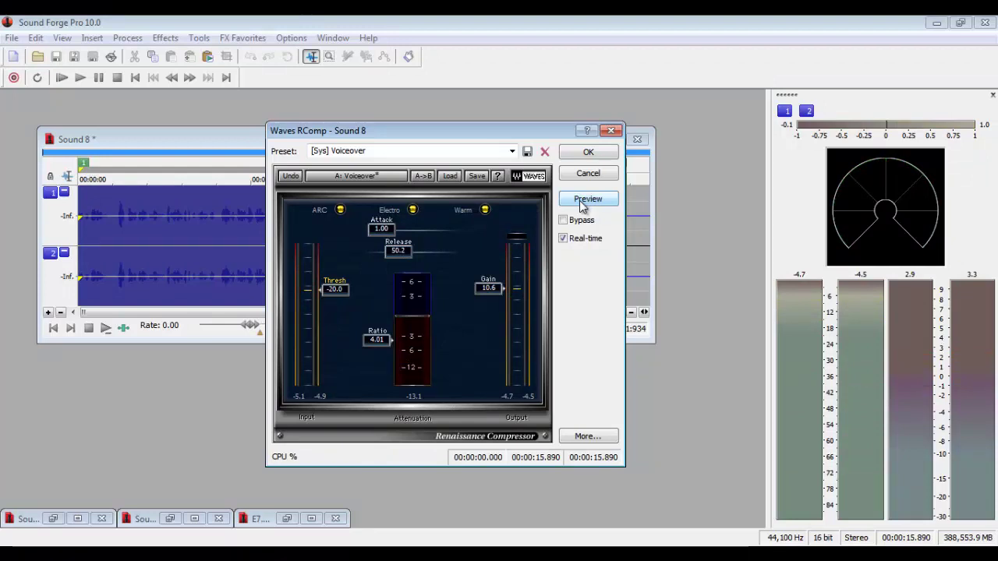
pyautogui.click(575, 152)
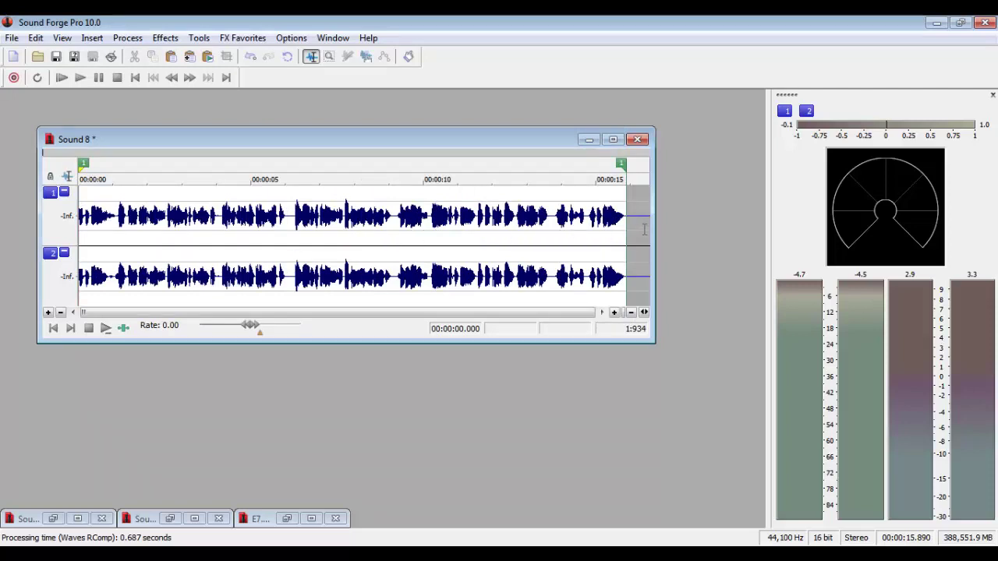
# Examine the evenness of the compressed waveform across the take and the peaks around 6.333 seconds in detail
pyautogui.moveTo(644, 229); pyautogui.dragTo(507, 234)
pyautogui.click(424, 247)
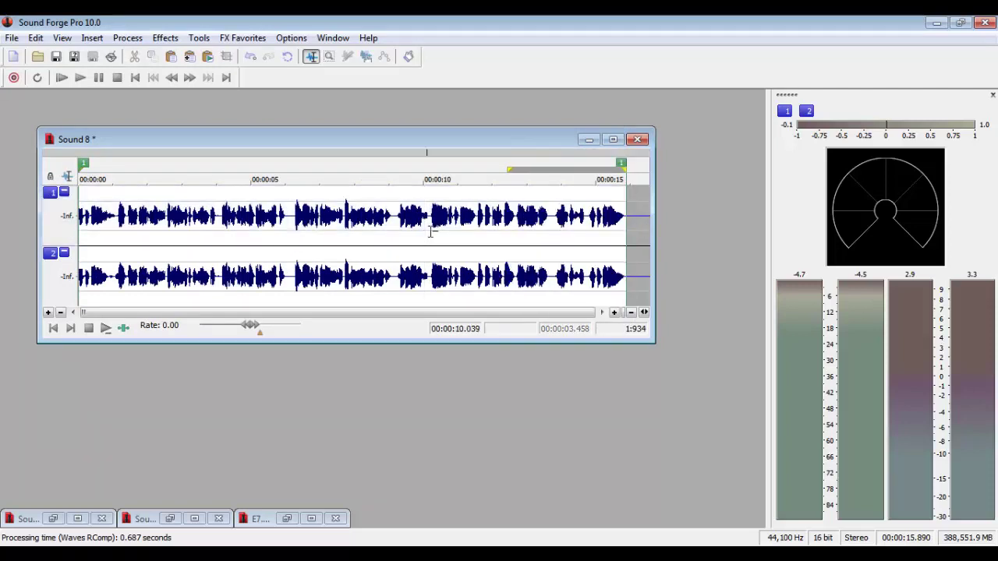
pyautogui.click(305, 233)
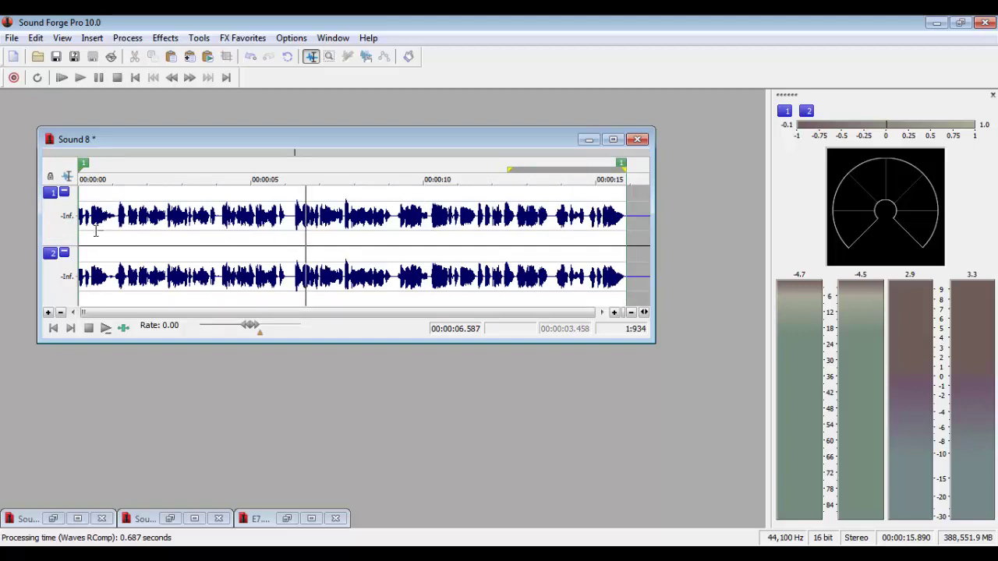
pyautogui.moveTo(95, 226); pyautogui.dragTo(161, 228)
pyautogui.click(444, 234)
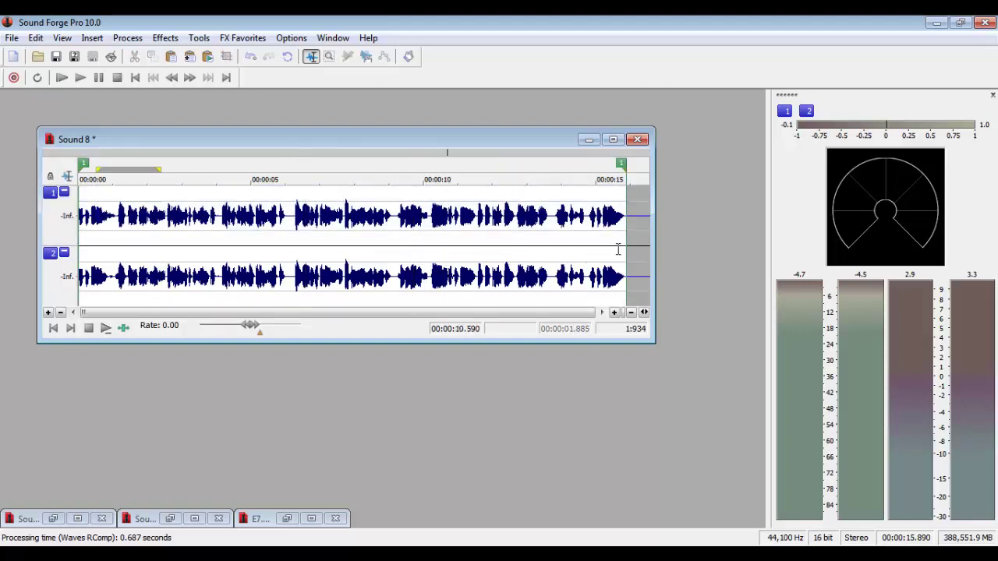
pyautogui.moveTo(644, 238); pyautogui.dragTo(55, 304)
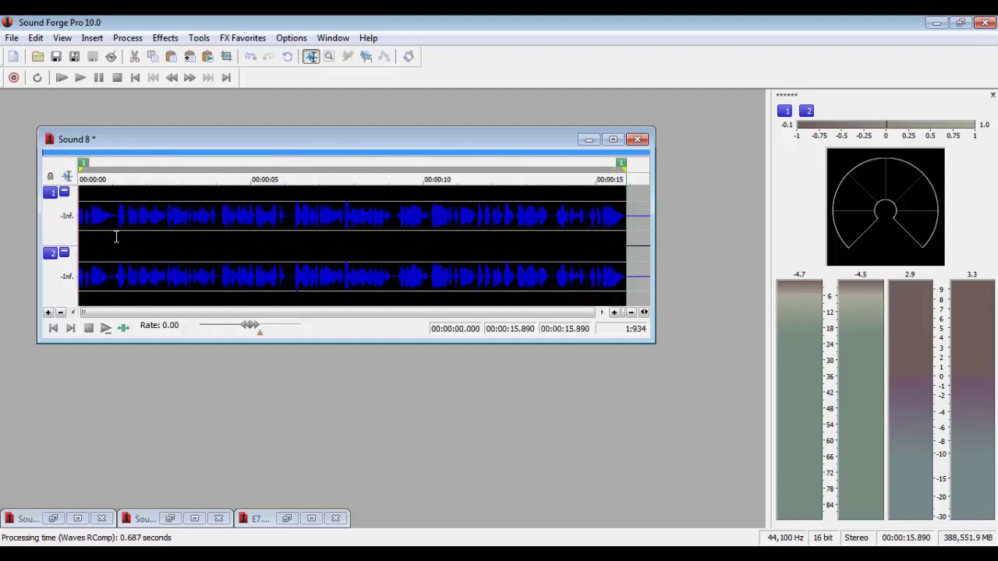
pyautogui.click(145, 253)
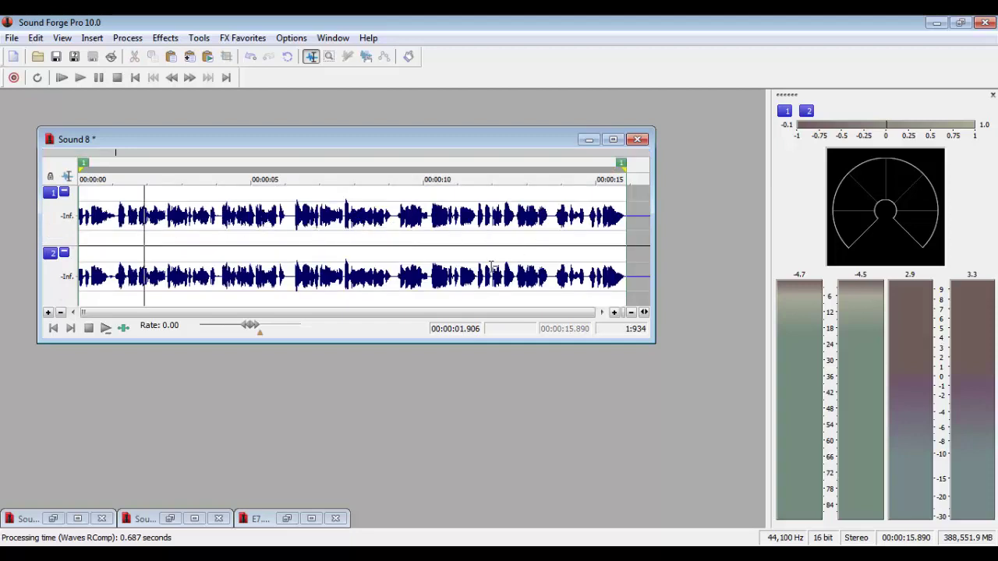
pyautogui.click(298, 220)
pyautogui.scroll(8, 407, 238)
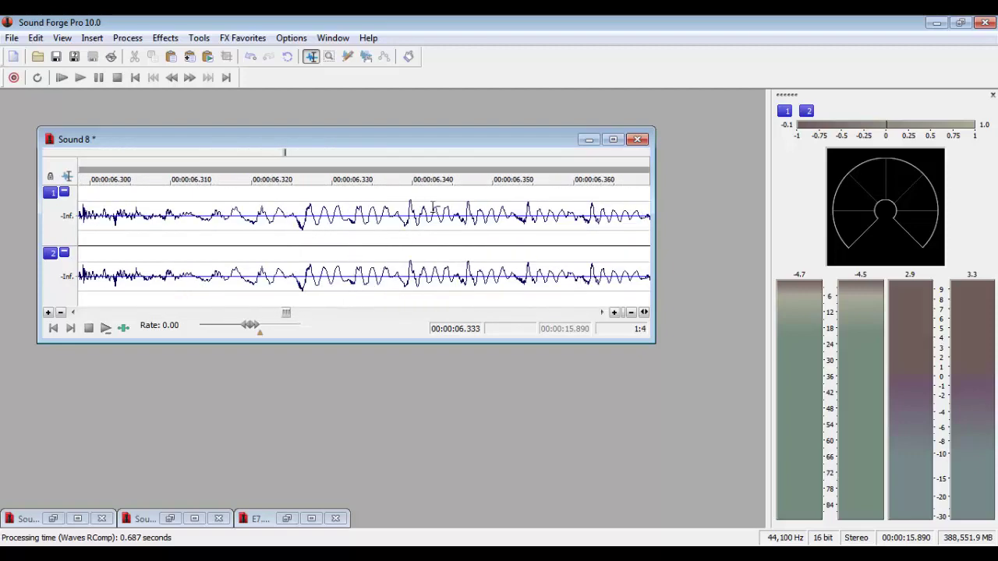
pyautogui.scroll(-8, 474, 228)
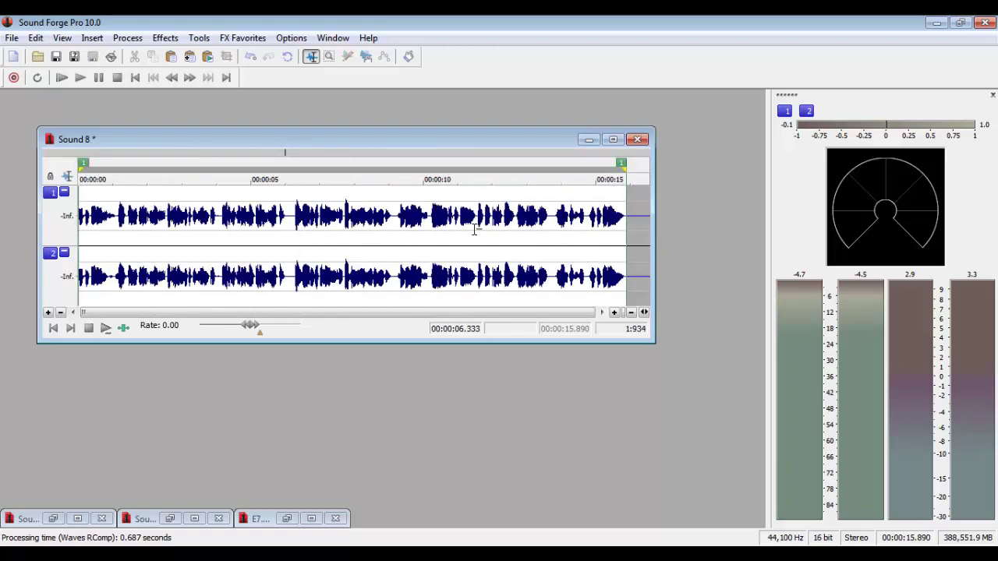
pyautogui.click(294, 222)
pyautogui.click(243, 37)
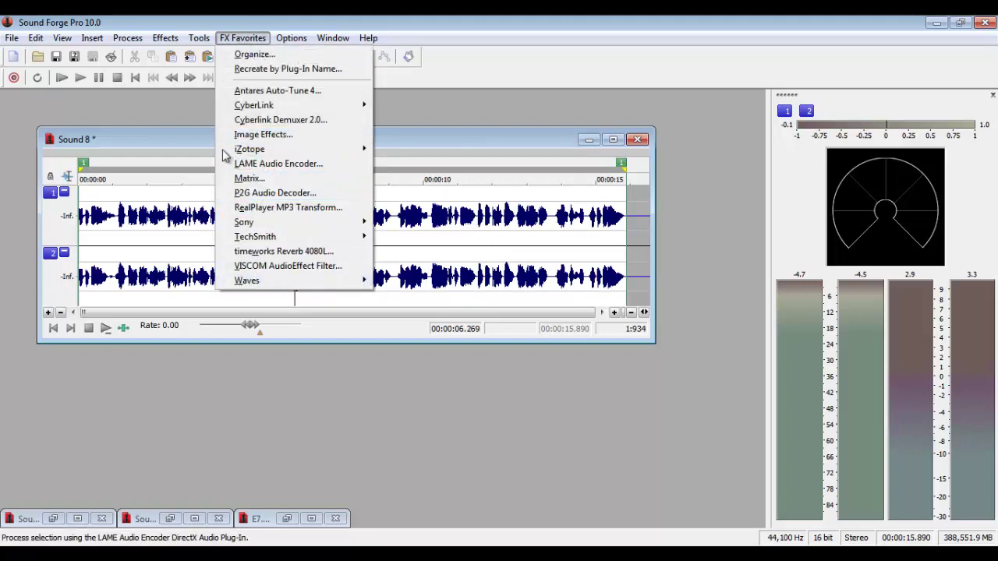
pyautogui.click(184, 141)
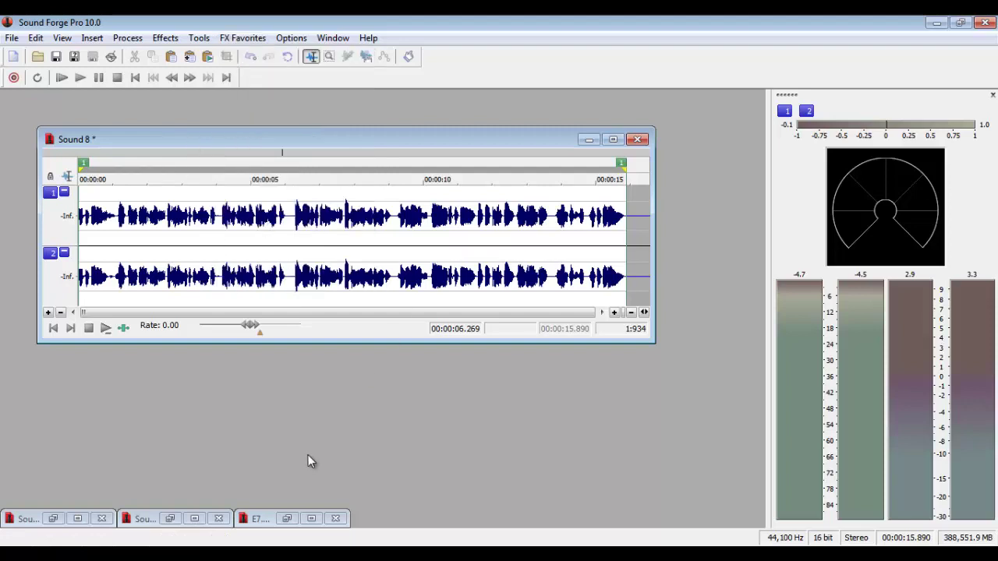
# Restore the minimized Sound 5 music file and listen to its first few seconds
pyautogui.click(53, 518)
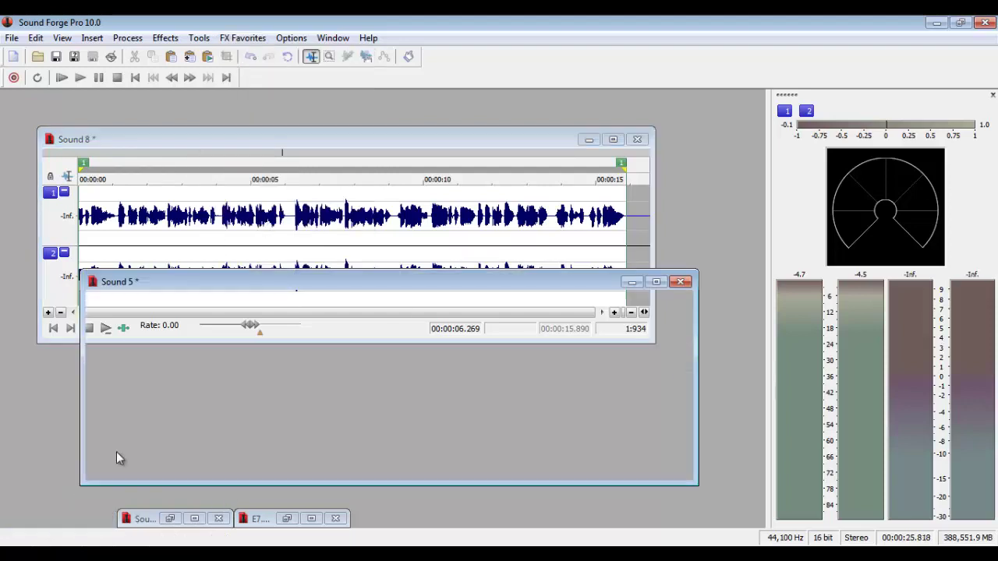
pyautogui.moveTo(310, 283); pyautogui.dragTo(305, 255)
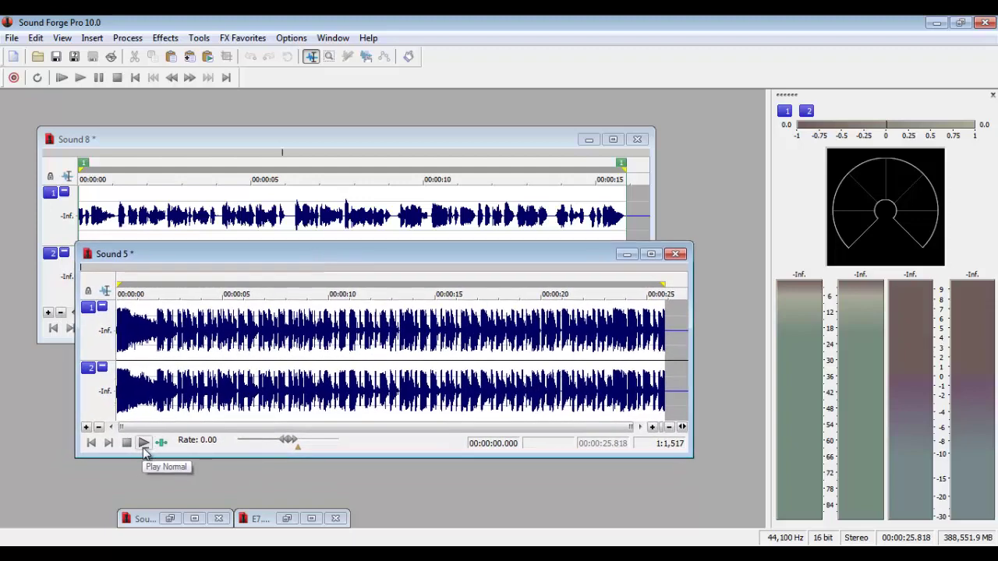
pyautogui.click(143, 443)
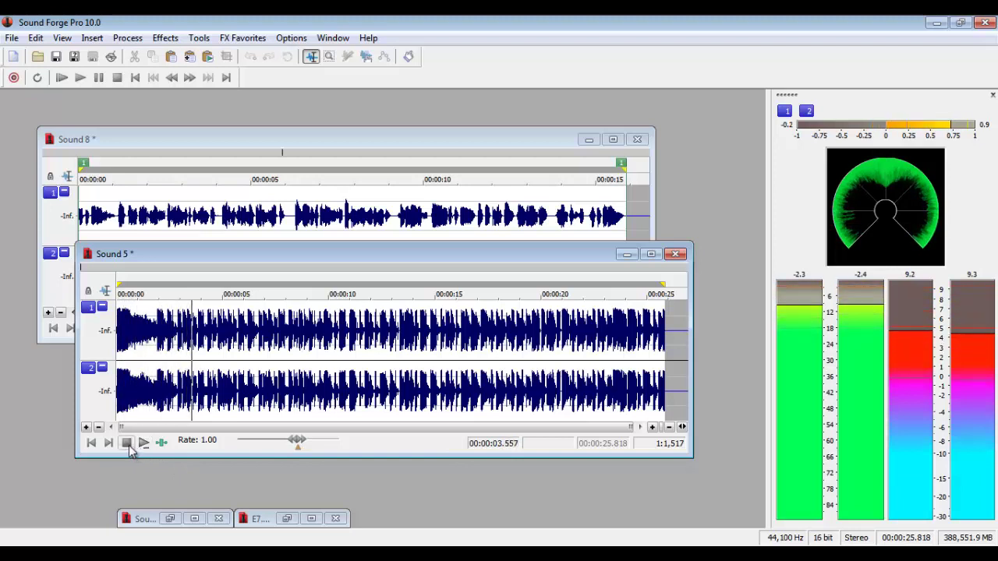
pyautogui.click(127, 443)
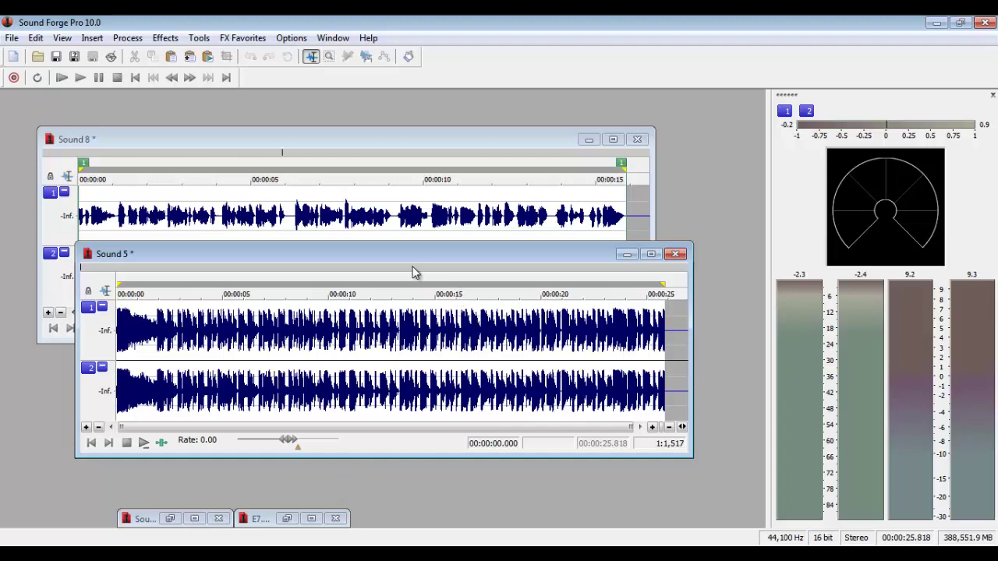
# Restore the Sound 6 and E7.mp3 clips and play each one to audition it
pyautogui.moveTo(404, 261); pyautogui.dragTo(383, 272)
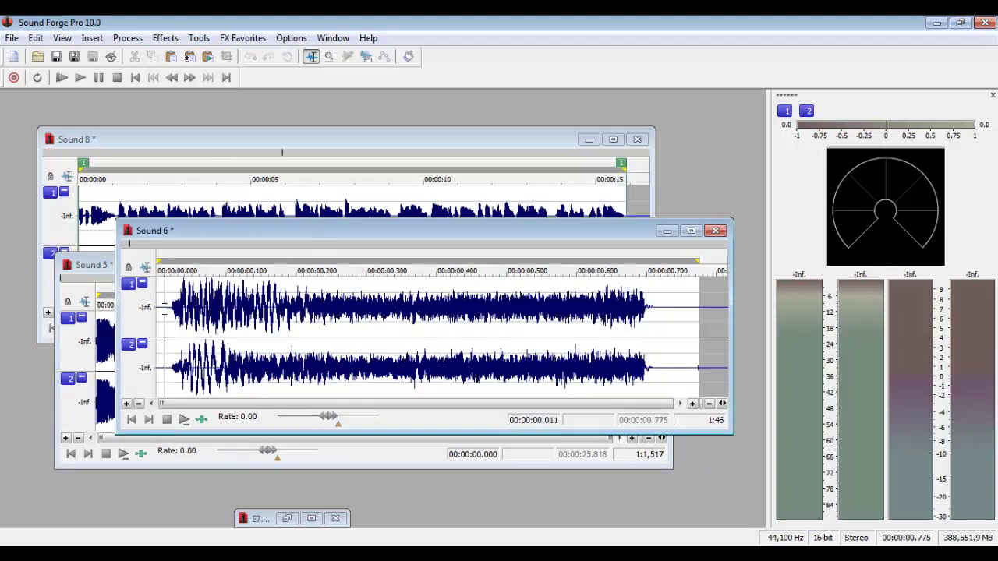
pyautogui.click(185, 419)
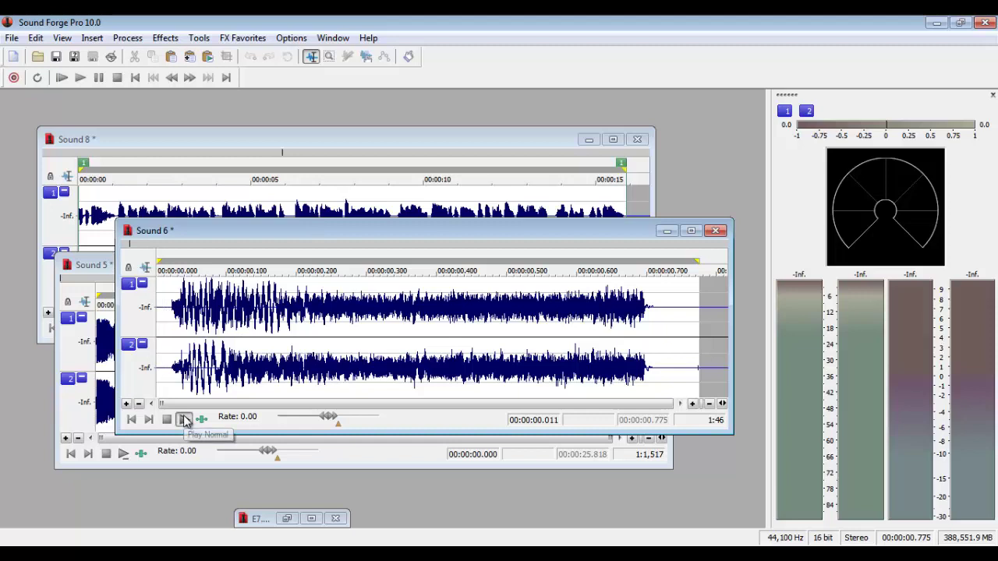
pyautogui.click(287, 518)
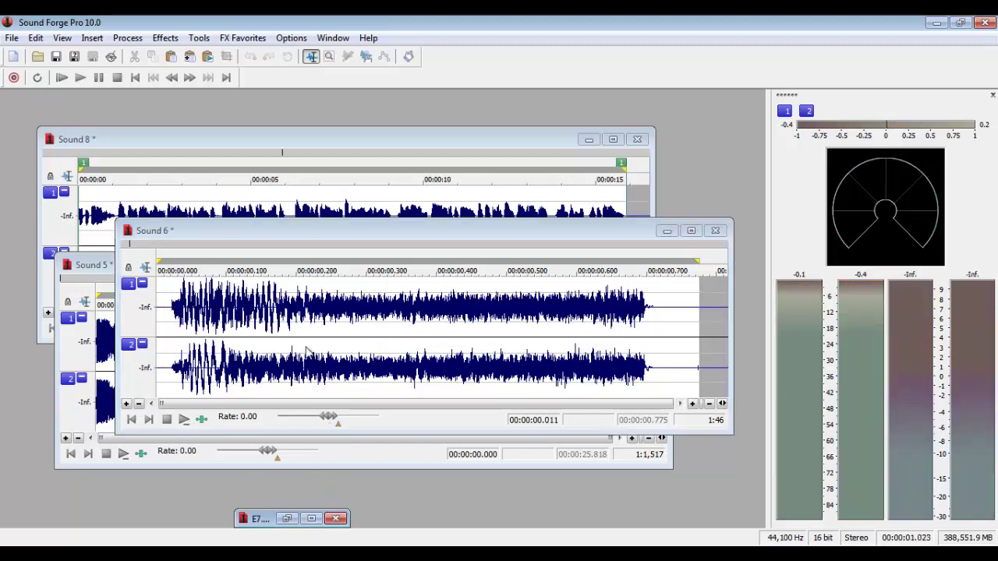
pyautogui.click(68, 292)
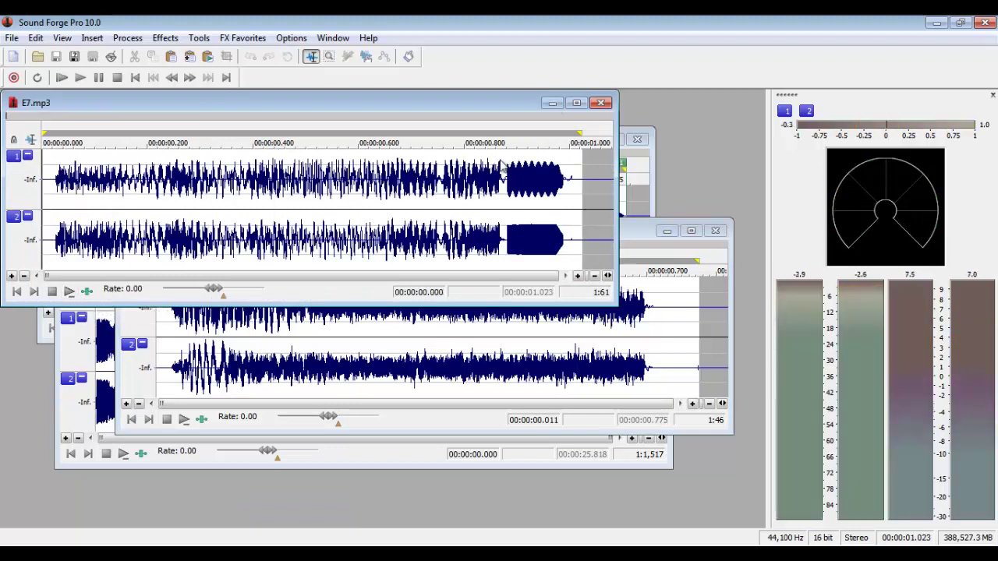
# Minimize E7.mp3 and Sound 6 and place the Sound 5 window just below Sound 8's first channel
pyautogui.click(553, 103)
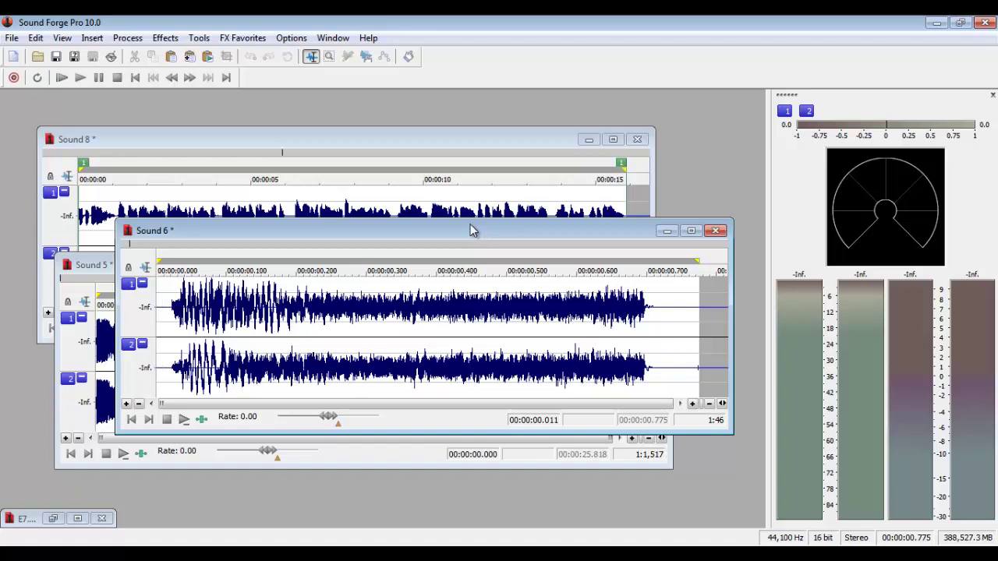
pyautogui.click(667, 231)
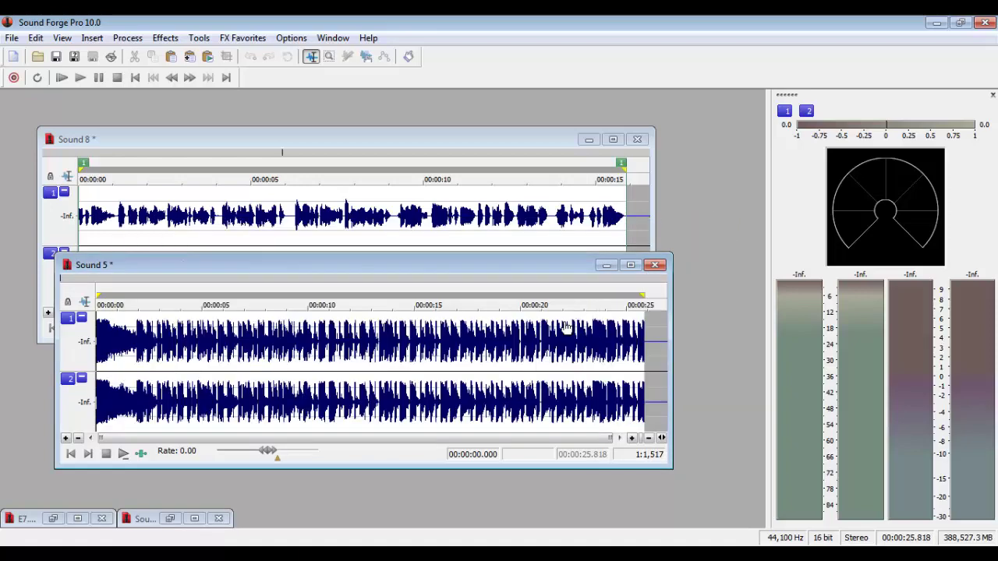
pyautogui.moveTo(369, 264); pyautogui.dragTo(384, 259)
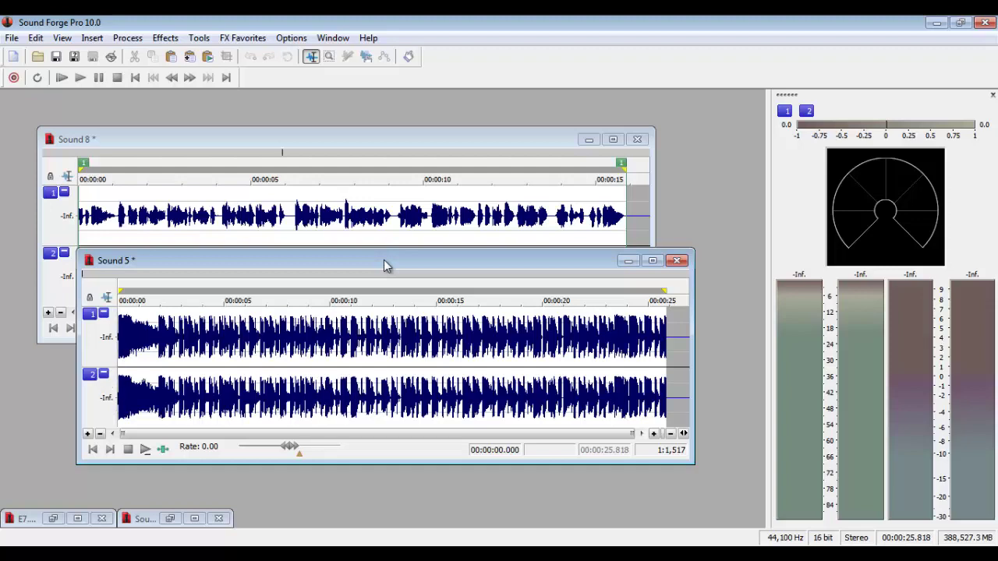
pyautogui.moveTo(161, 262); pyautogui.dragTo(91, 256)
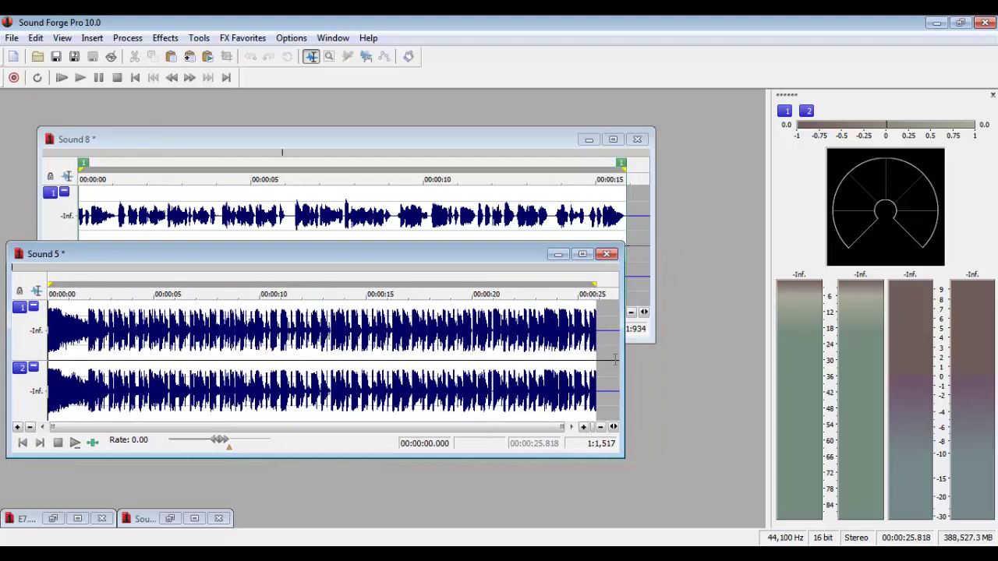
# Lower the volume of all of Sound 5 with the 6 dB Cut (50 %) preset and repeat the cut once
pyautogui.click(92, 38)
pyautogui.press('Escape')
pyautogui.hotkey('ctrl', 'a')
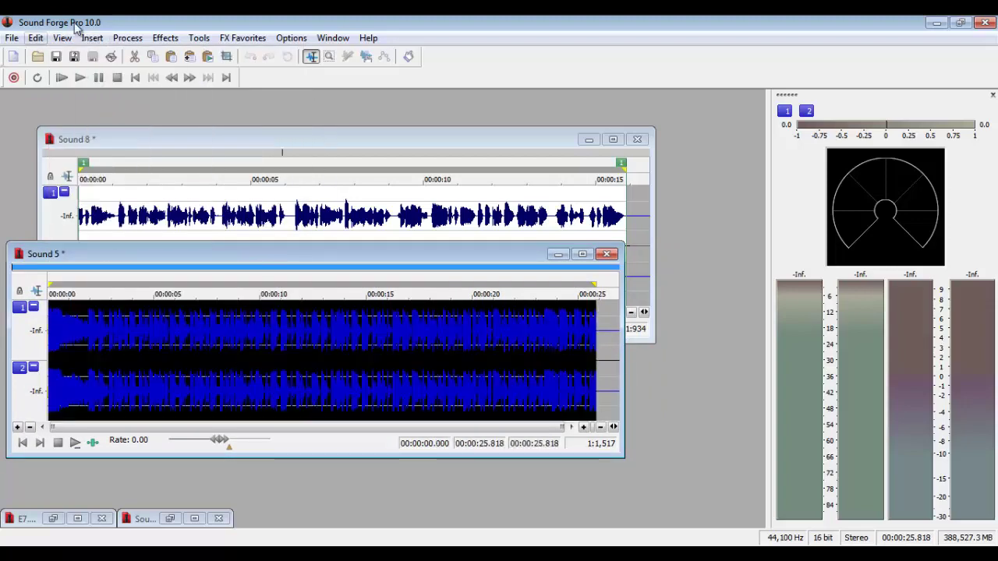
pyautogui.click(128, 37)
pyautogui.click(130, 274)
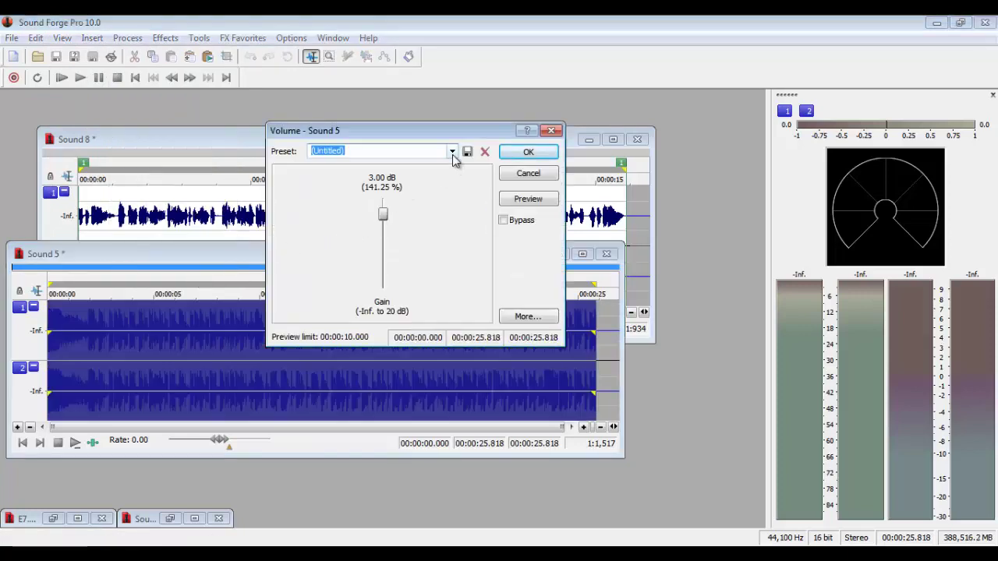
pyautogui.press('Down')
pyautogui.press('Down')
pyautogui.press('Down')
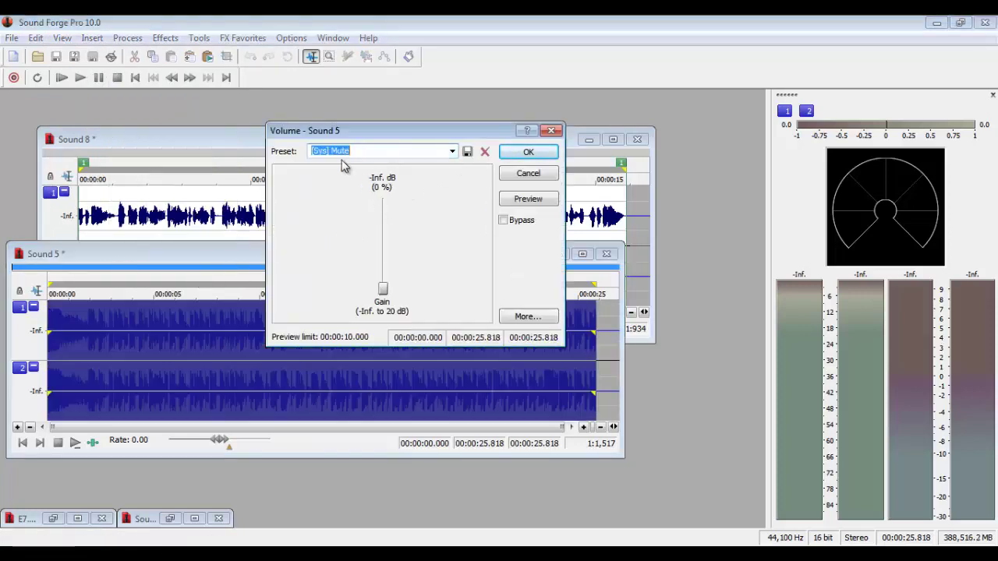
pyautogui.press('Up')
pyautogui.press('Up')
pyautogui.press('Down')
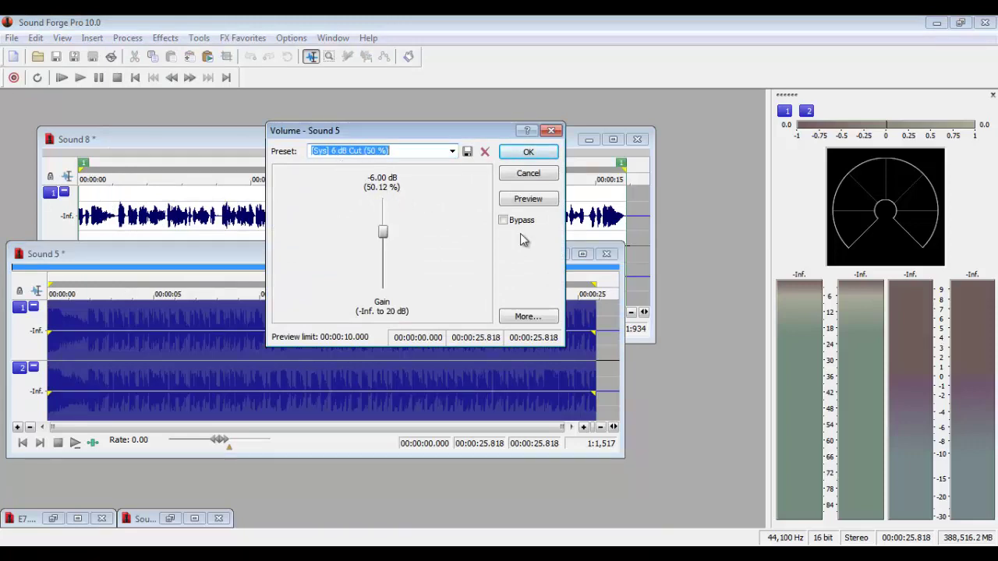
pyautogui.click(552, 155)
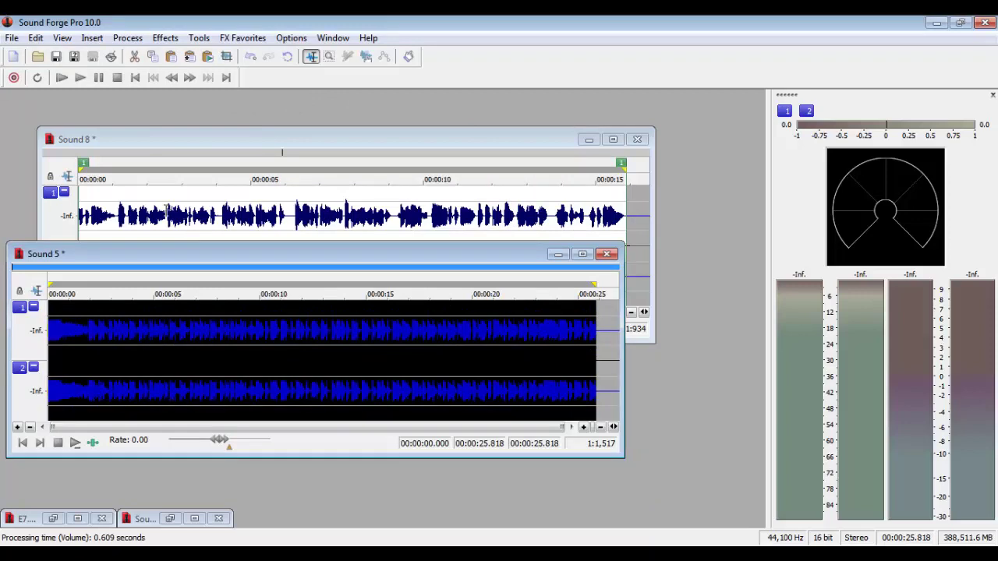
pyautogui.click(285, 58)
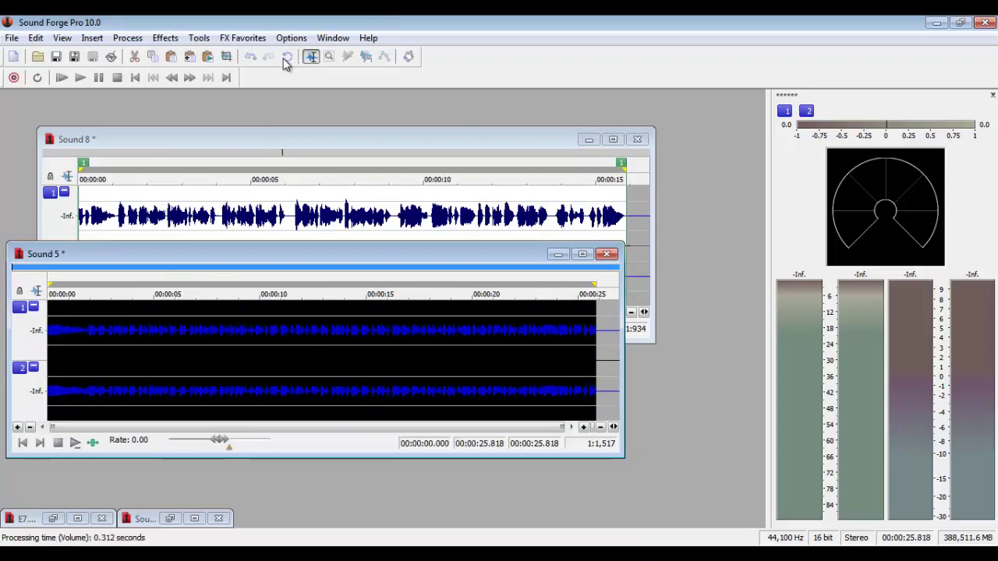
pyautogui.click(214, 220)
pyautogui.doubleClick(224, 226)
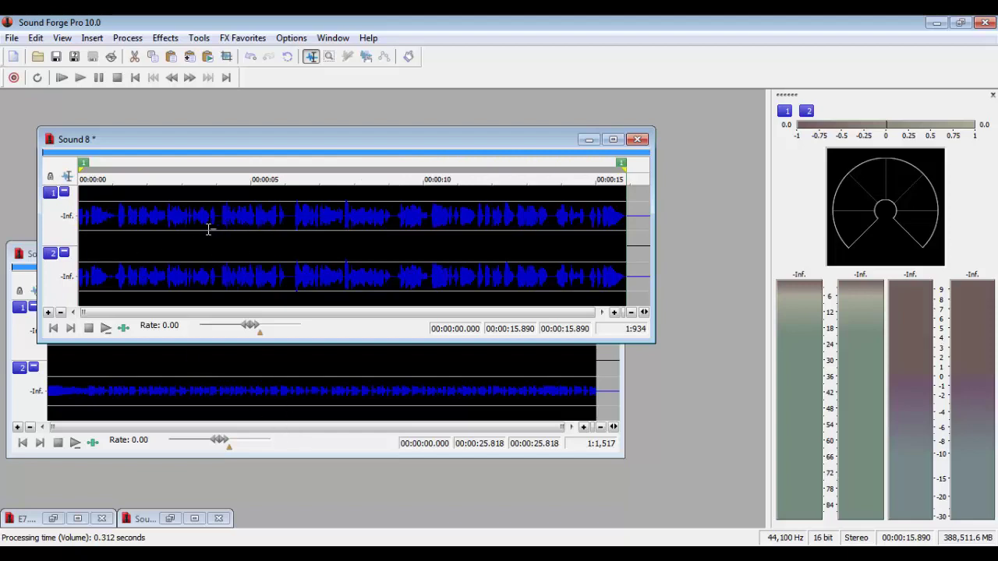
pyautogui.click(316, 450)
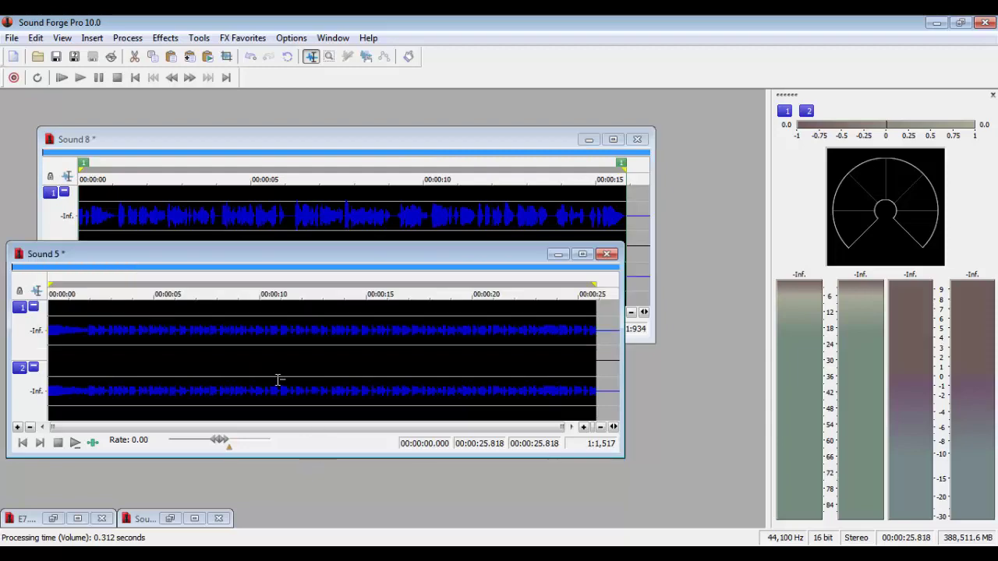
pyautogui.click(273, 368)
pyautogui.click(338, 191)
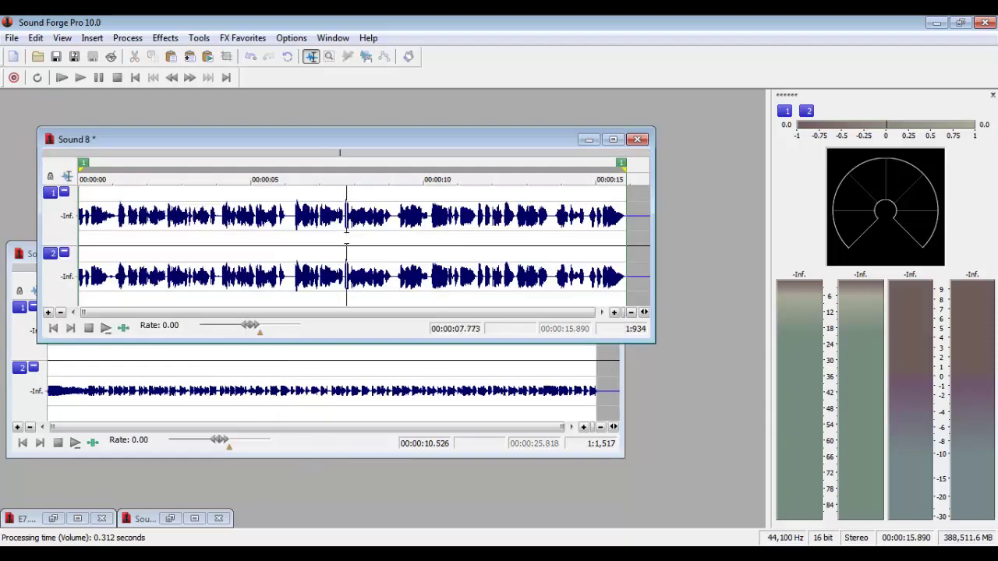
pyautogui.doubleClick(249, 227)
pyautogui.moveTo(180, 216); pyautogui.dragTo(56, 407)
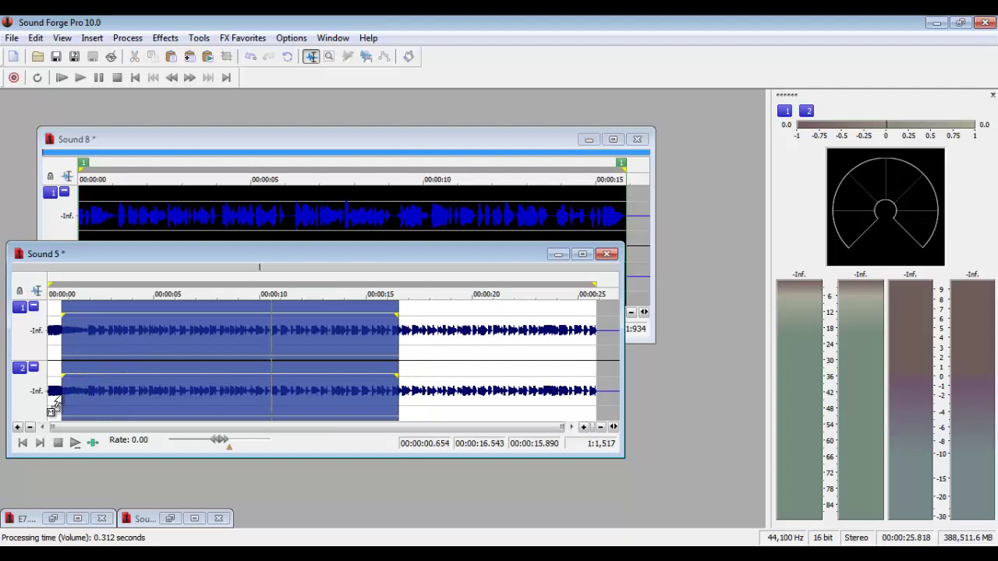
pyautogui.moveTo(56, 407); pyautogui.dragTo(107, 207)
pyautogui.click(607, 151)
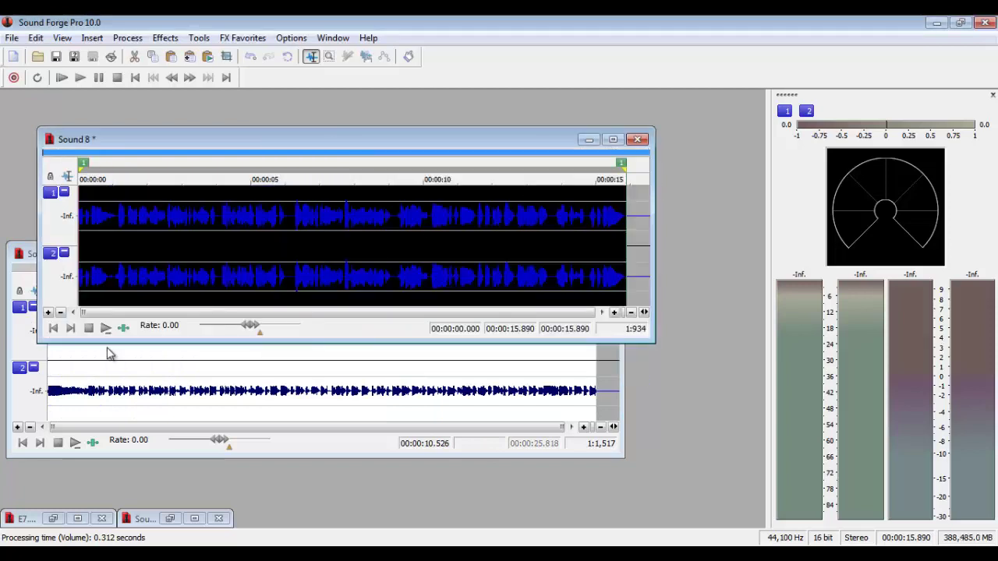
# Play the beginning of the voice take in Sound 8 and stop it
pyautogui.click(53, 328)
pyautogui.click(105, 328)
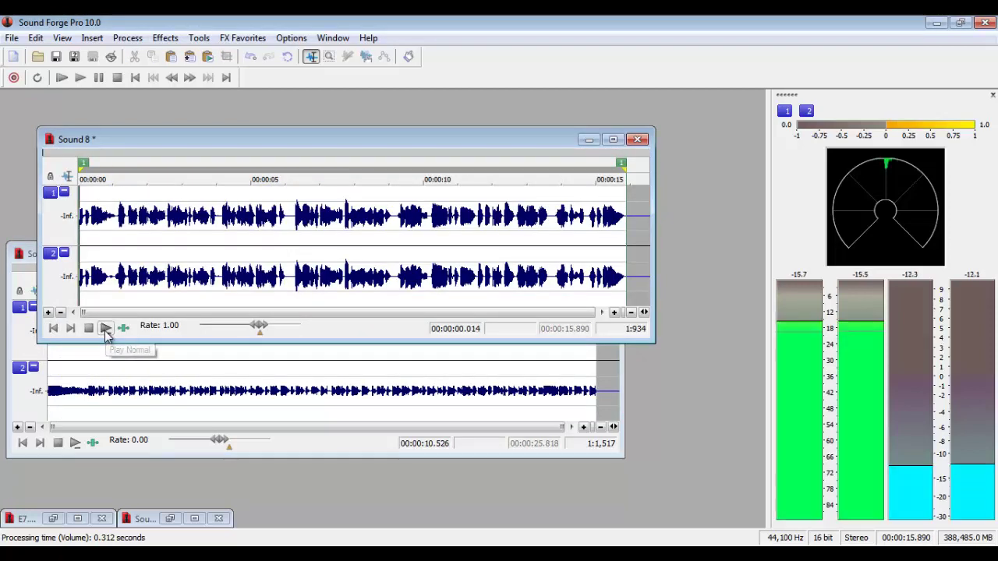
pyautogui.click(88, 329)
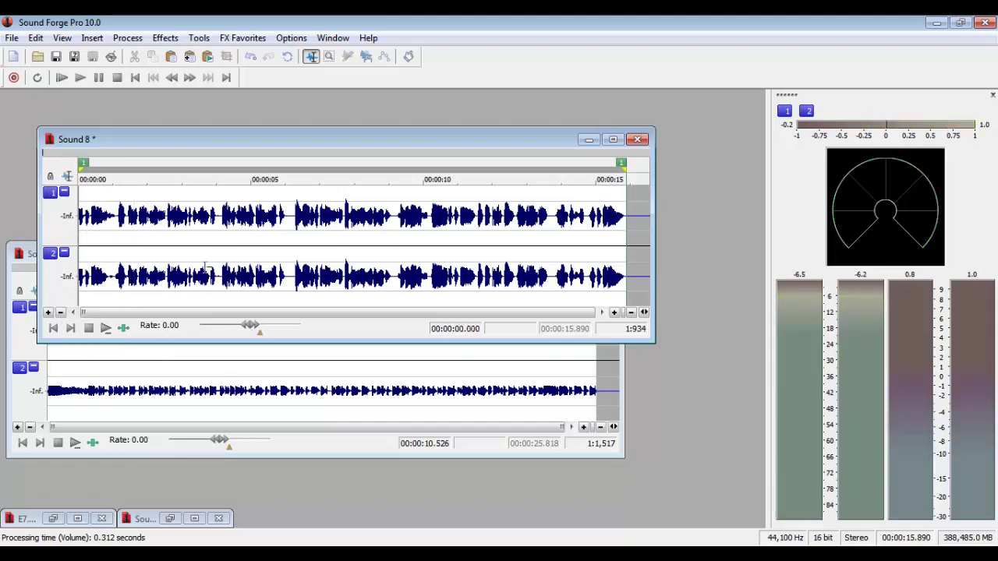
# Select the whole voice take in Sound 8 and play the quieter music in Sound 5 from 0.138 seconds
pyautogui.click(249, 235)
pyautogui.doubleClick(238, 251)
pyautogui.click(61, 379)
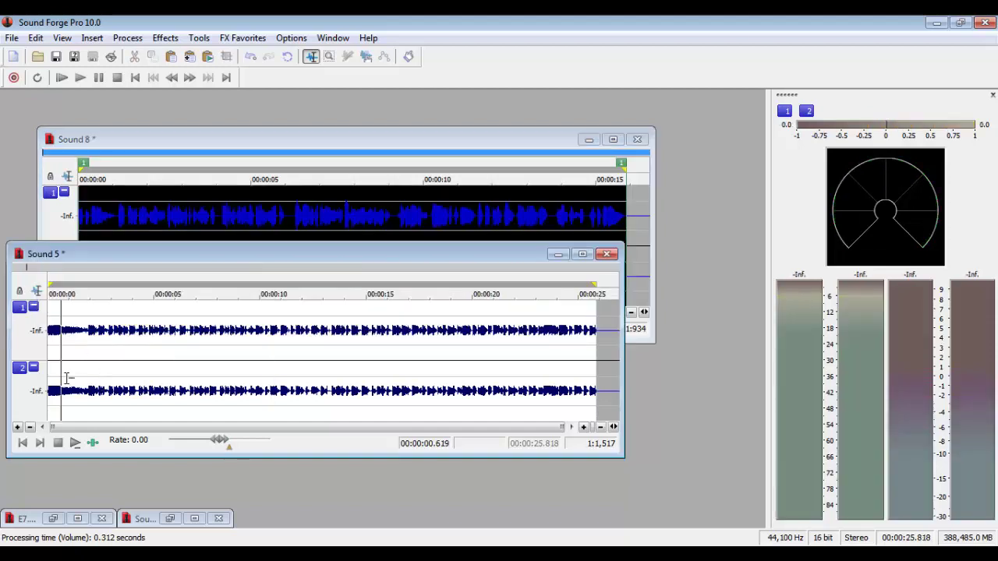
pyautogui.click(51, 349)
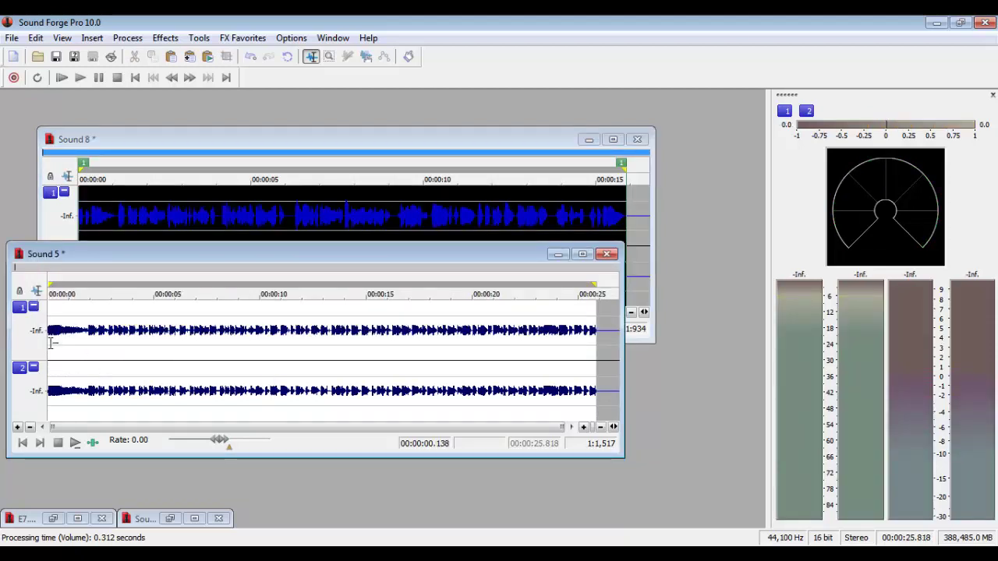
pyautogui.press('space')
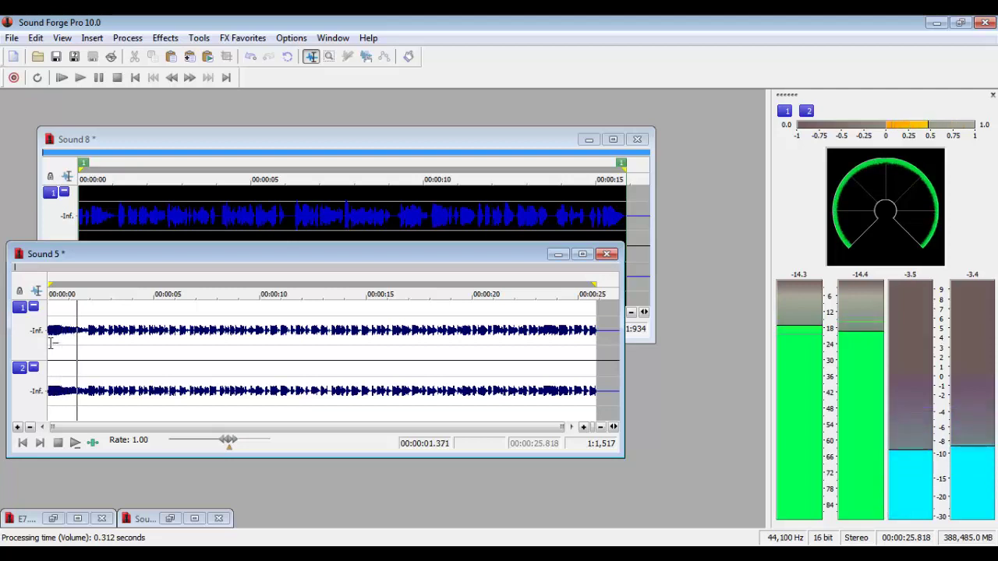
pyautogui.press('space')
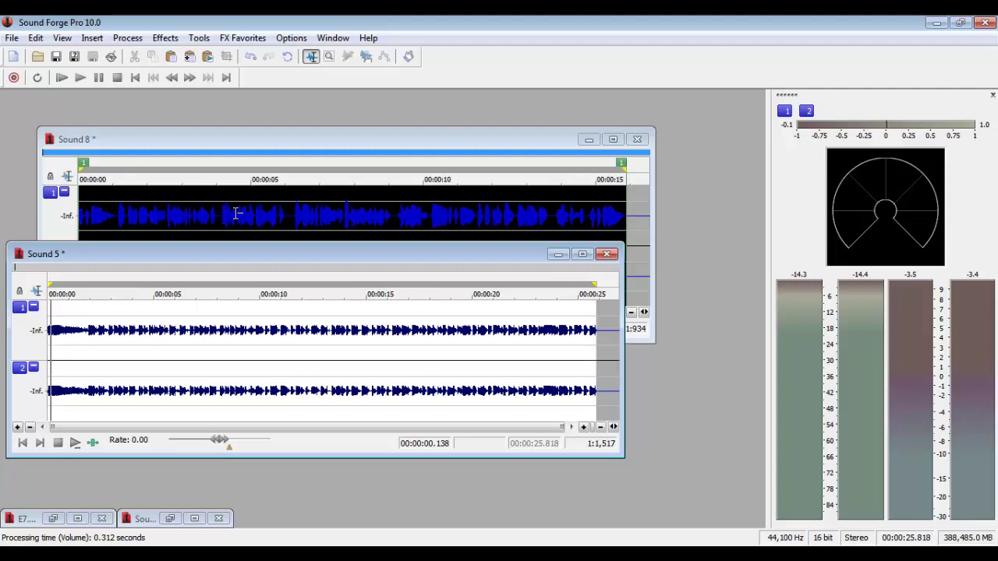
# Set up a mix of Sound 8 into Sound 5 at about 1.204 seconds, with source and destination volumes at 0.00 dB, and preview it
pyautogui.moveTo(411, 343); pyautogui.dragTo(68, 422)
pyautogui.hotkey('ctrl', 'm')
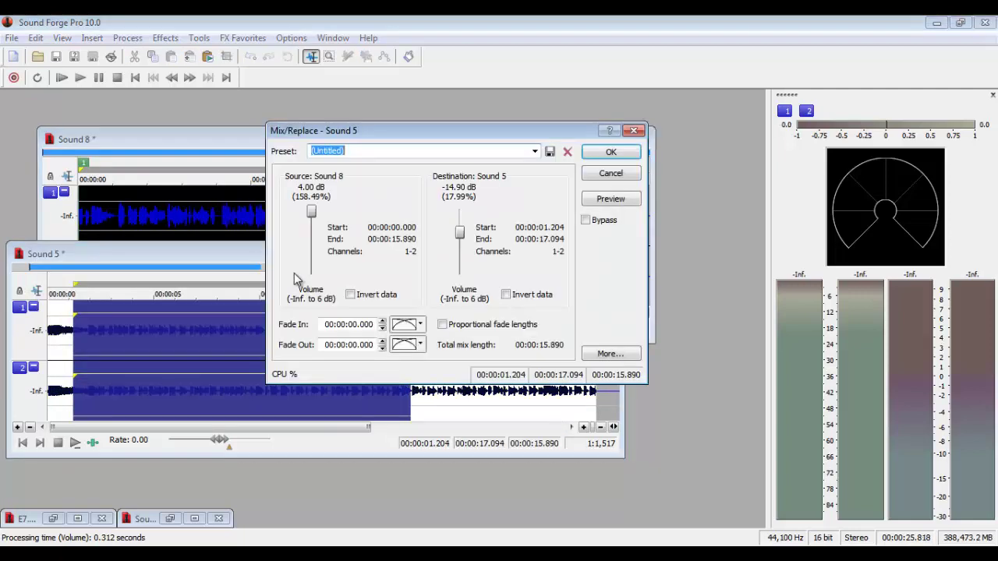
pyautogui.click(315, 220)
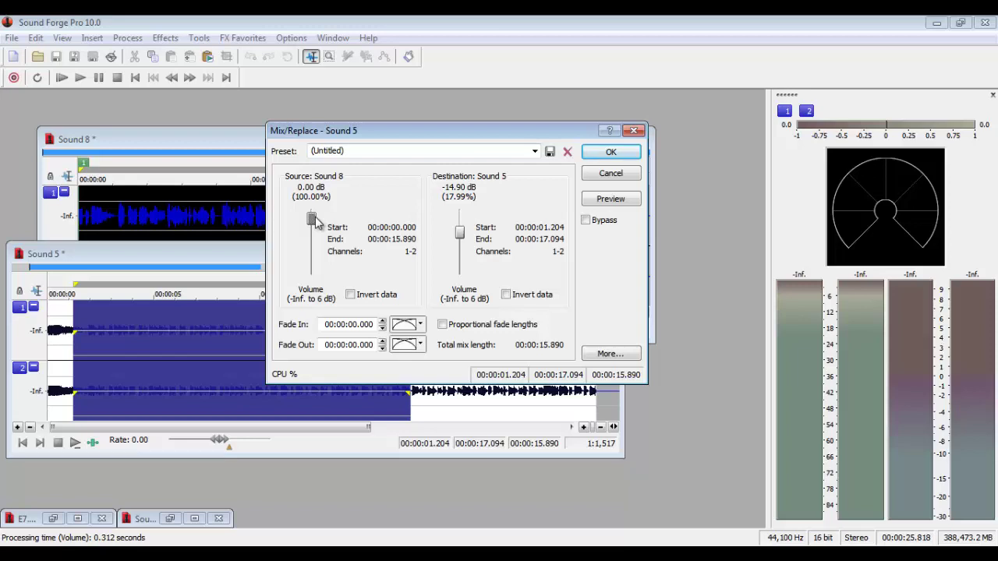
pyautogui.doubleClick(460, 234)
pyautogui.click(593, 202)
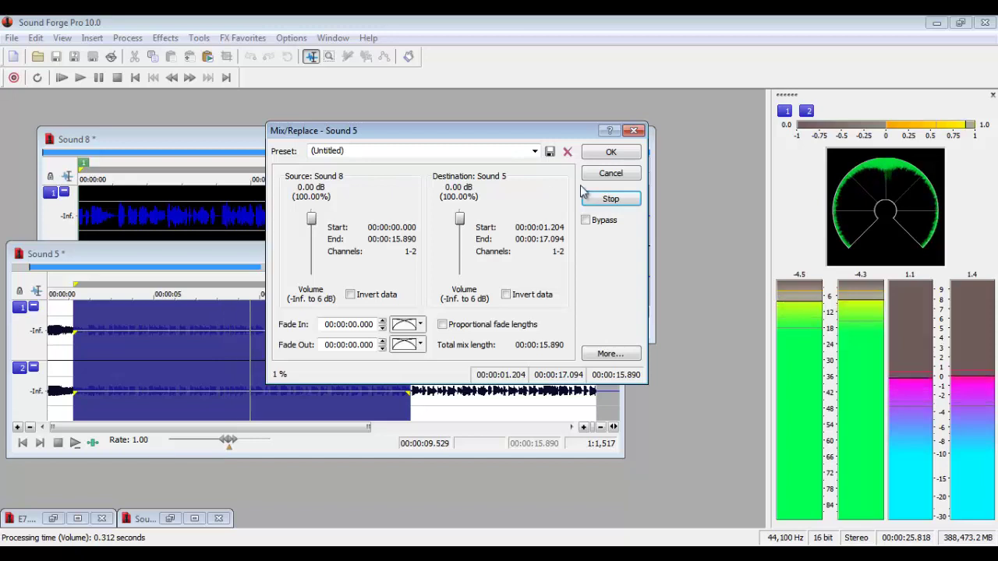
pyautogui.click(620, 201)
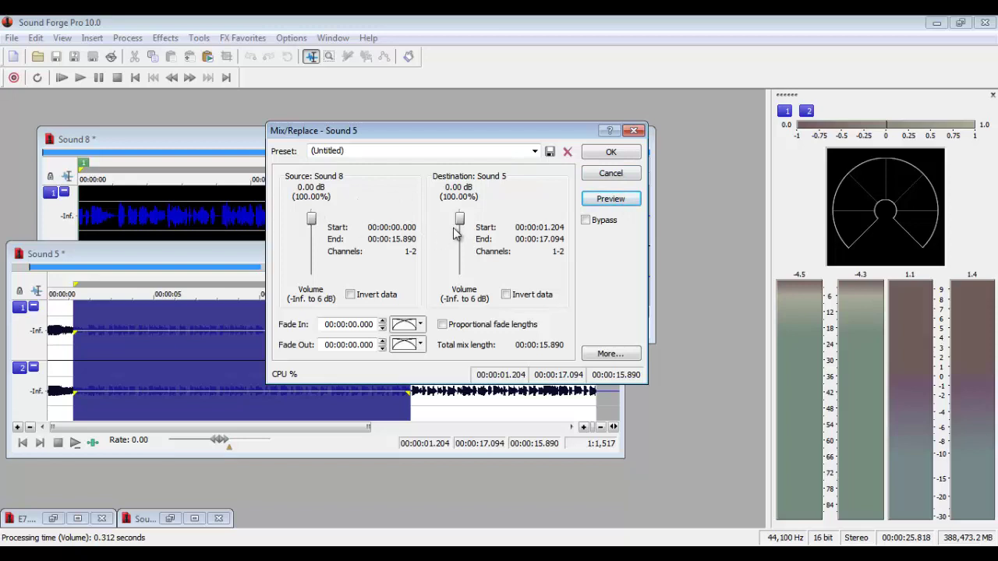
# Mix Sound 8 into Sound 5 with the source volume at 2.00 dB and the destination volume at -9.00 dB
pyautogui.moveTo(460, 219); pyautogui.dragTo(451, 227)
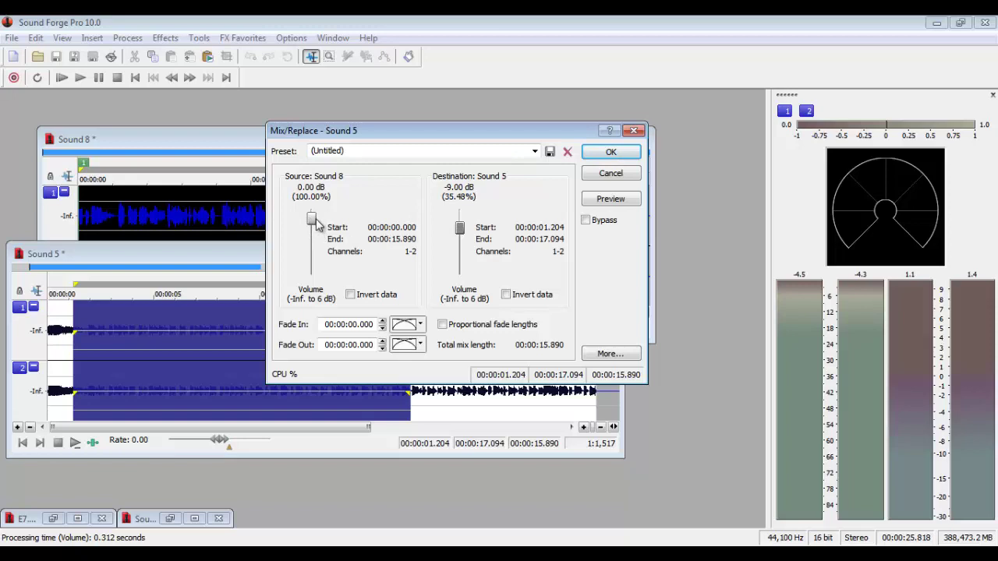
pyautogui.scroll(4, 315, 225)
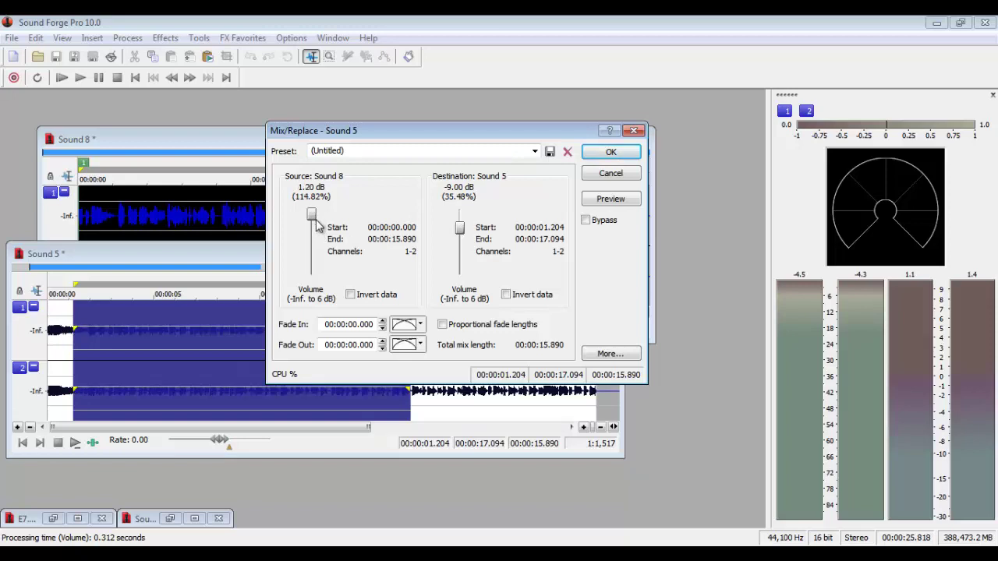
pyautogui.scroll(2, 316, 225)
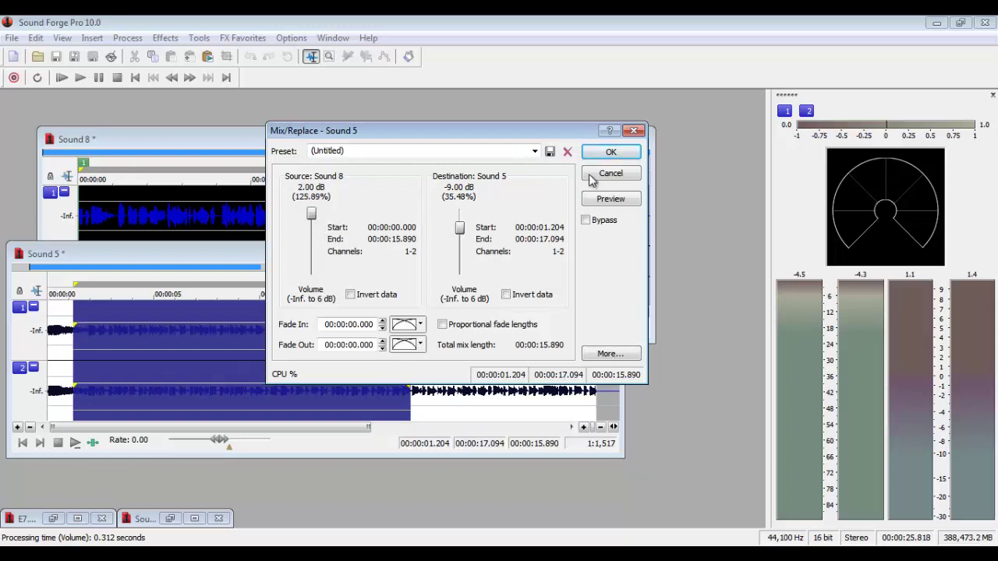
pyautogui.click(611, 152)
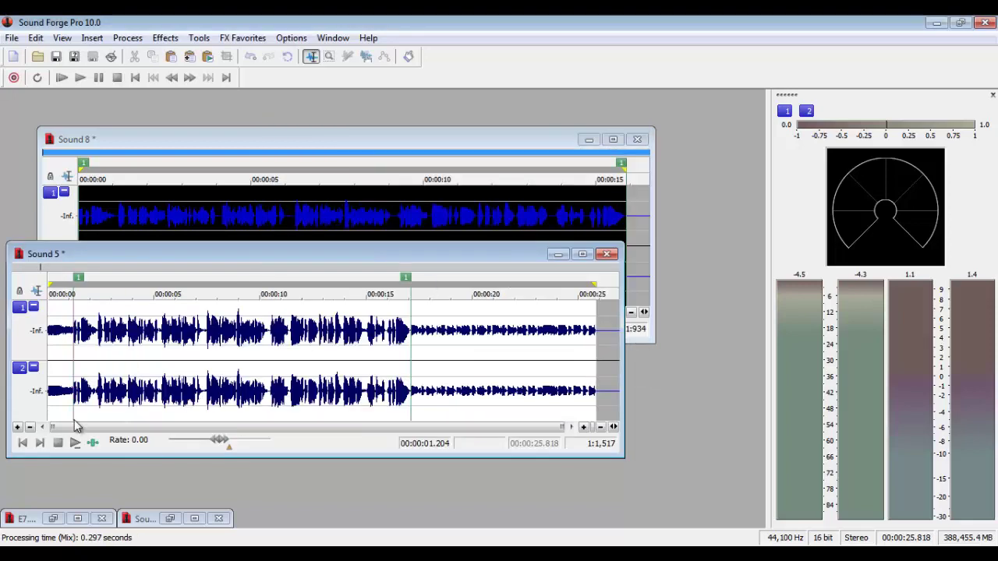
# Play the mixed Sound 5 from its start through the end of the voice and stop it
pyautogui.click(23, 446)
pyautogui.click(79, 443)
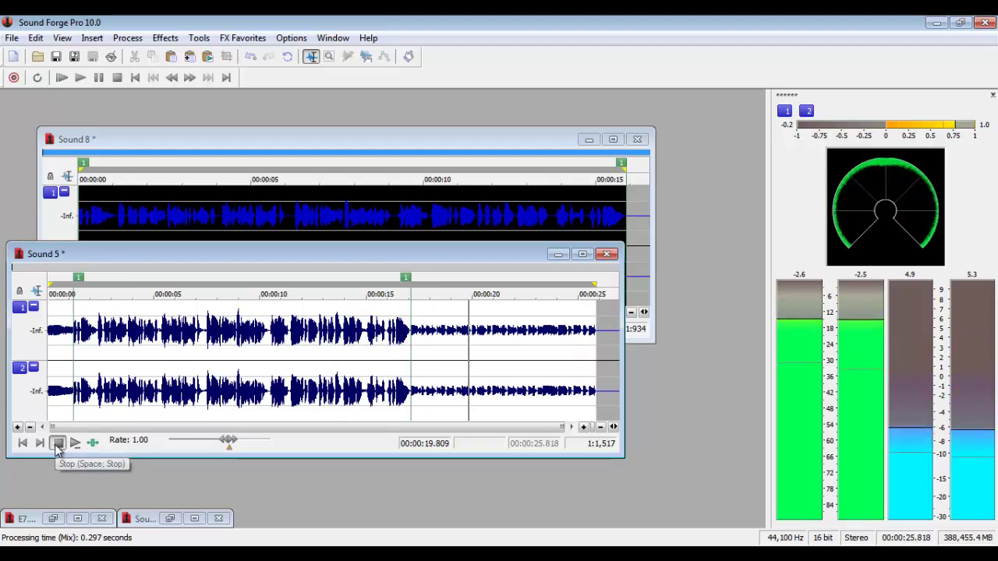
pyautogui.click(57, 443)
# Restore the minimized Sound 6 clip, select its audio from 0.022 to 0.727 seconds, and move its window clear of Sound 5
pyautogui.moveTo(271, 259); pyautogui.dragTo(344, 261)
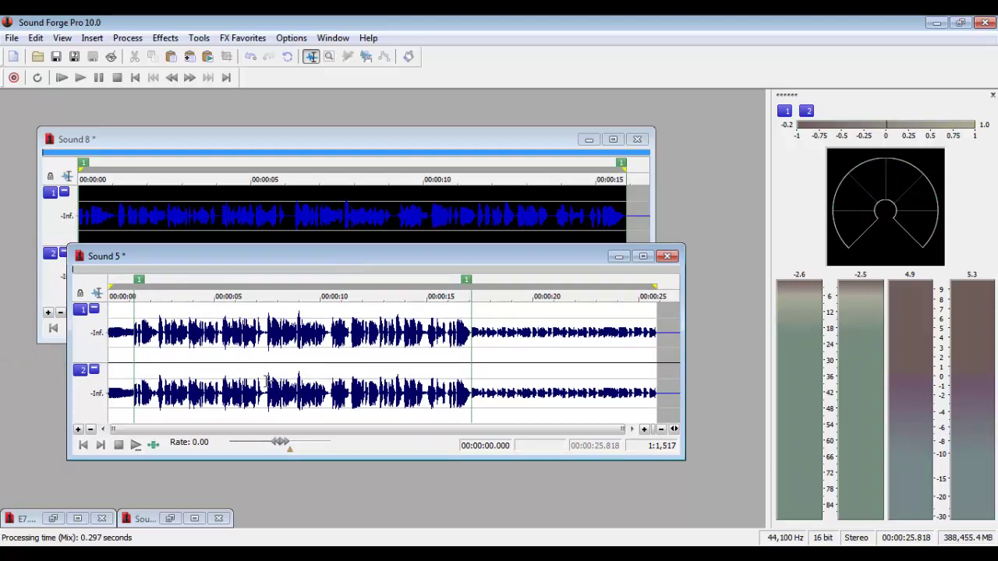
pyautogui.click(53, 518)
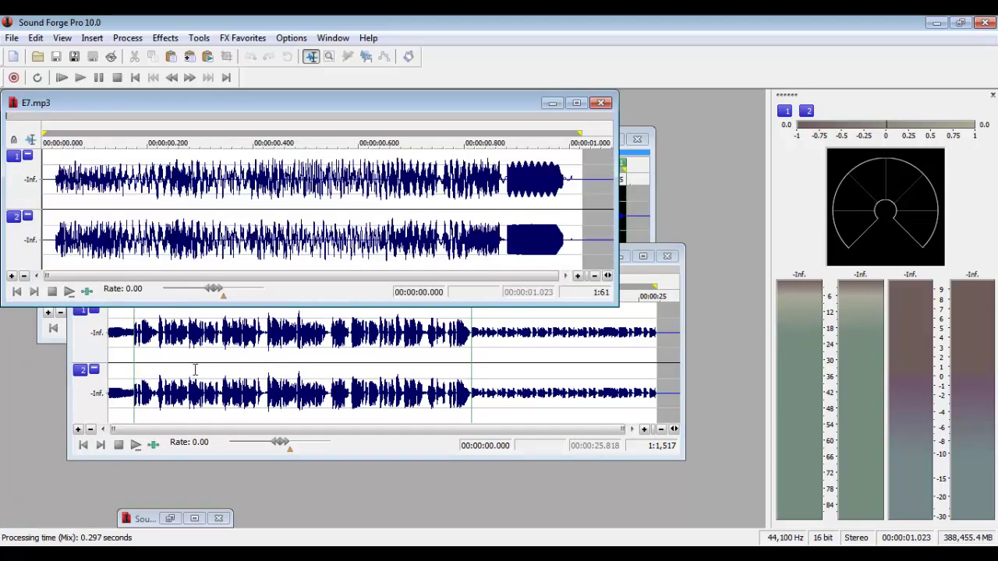
pyautogui.click(552, 104)
pyautogui.click(170, 518)
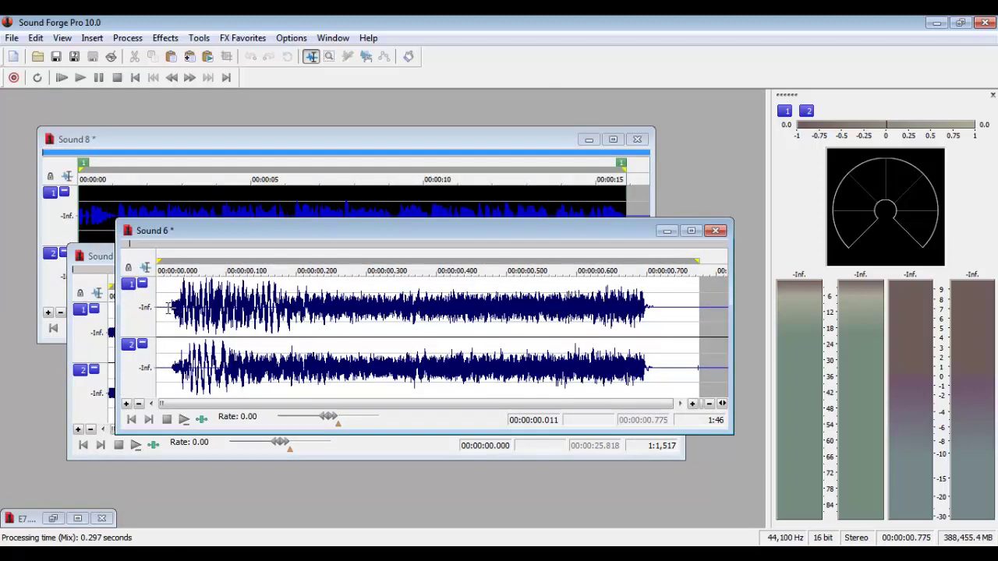
pyautogui.moveTo(168, 308); pyautogui.dragTo(616, 328)
pyautogui.moveTo(672, 336); pyautogui.dragTo(678, 337)
pyautogui.moveTo(667, 298); pyautogui.dragTo(173, 308)
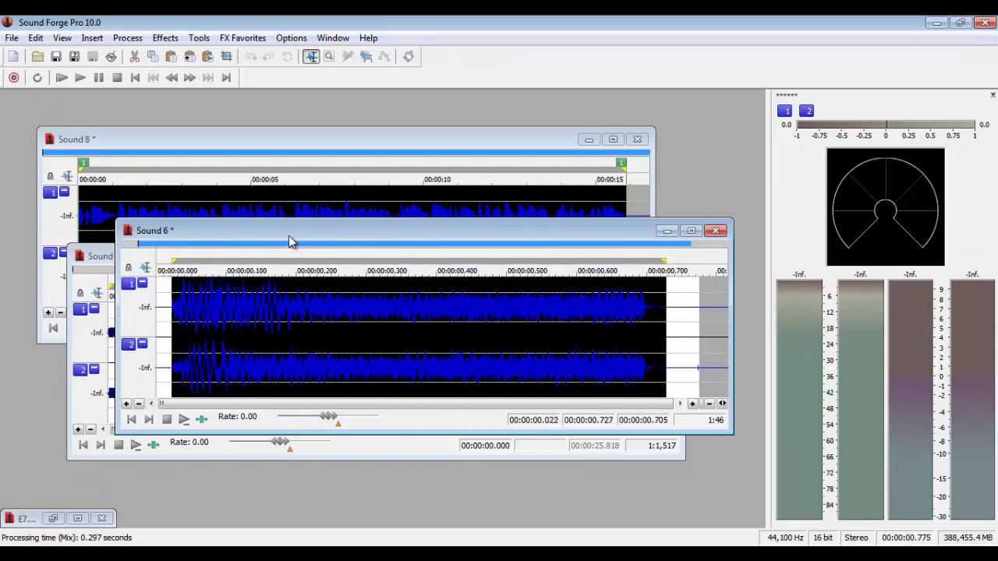
pyautogui.moveTo(285, 230); pyautogui.dragTo(180, 116)
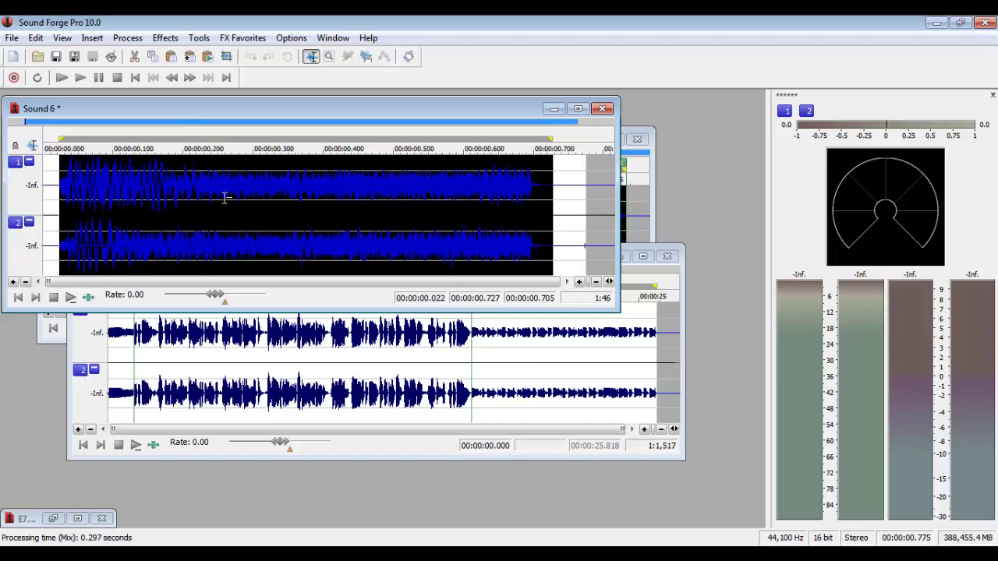
# Play the short Sound 6 clip from its beginning to audition it
pyautogui.click(18, 297)
pyautogui.click(70, 298)
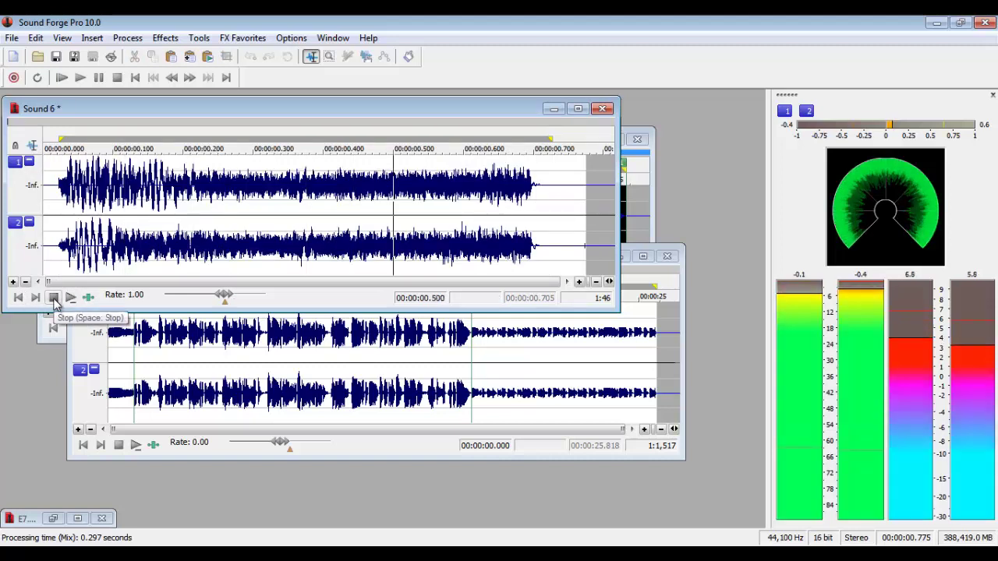
pyautogui.click(71, 298)
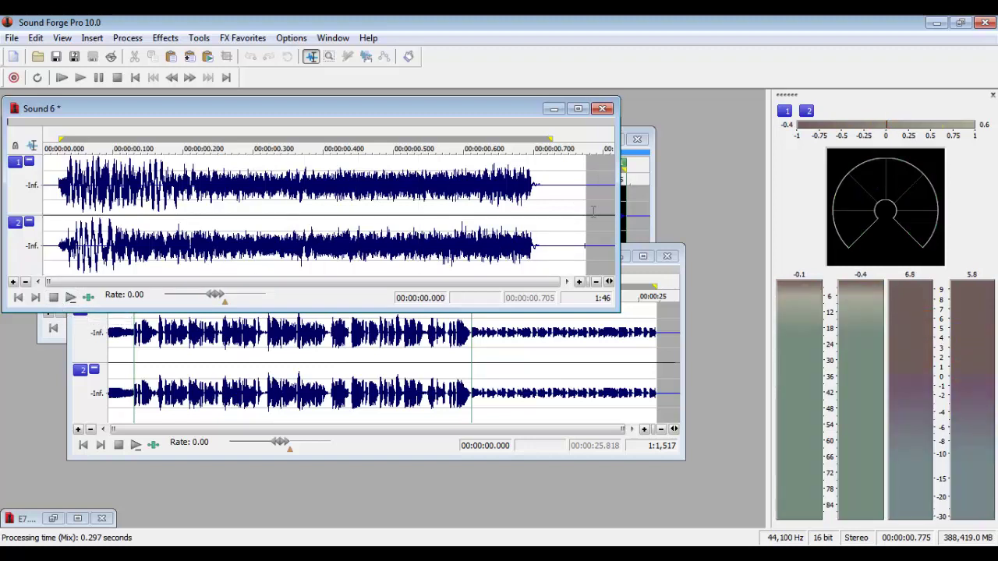
# Delete the last bit of silence in Sound 6 and insert 0.900 seconds of silence twice at the cursor at its end
pyautogui.moveTo(587, 234); pyautogui.dragTo(569, 230)
pyautogui.press('Delete')
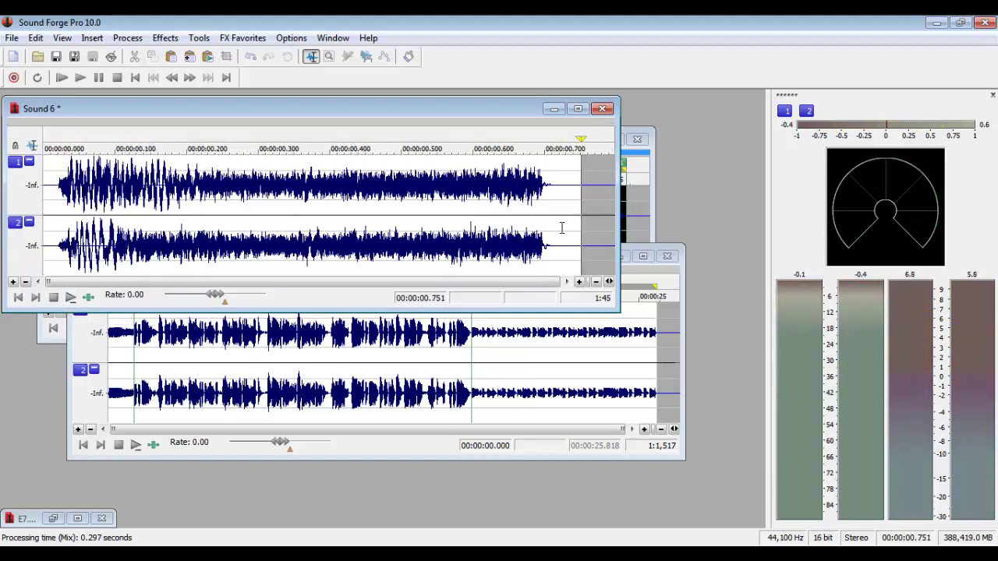
pyautogui.click(127, 37)
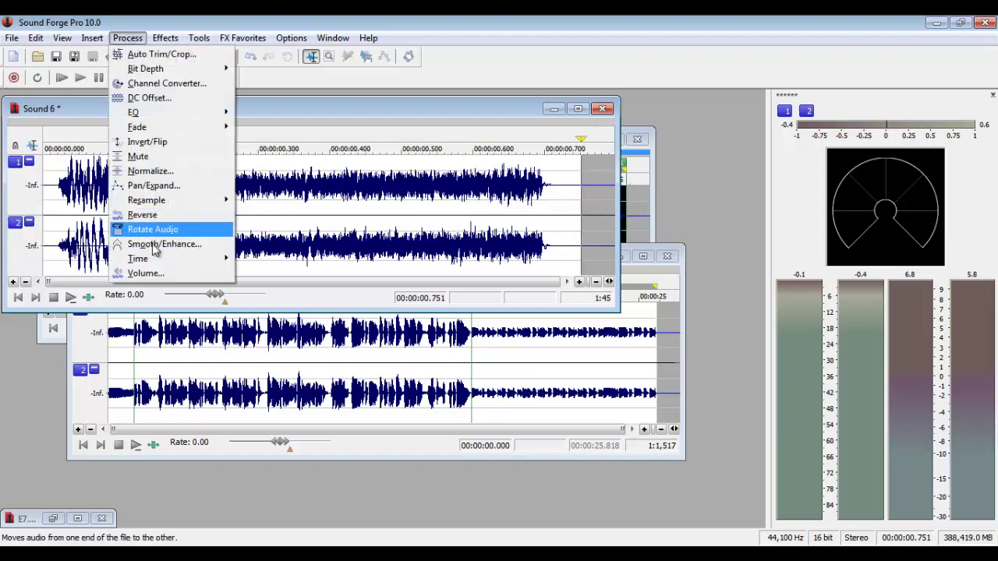
pyautogui.moveTo(92, 38)
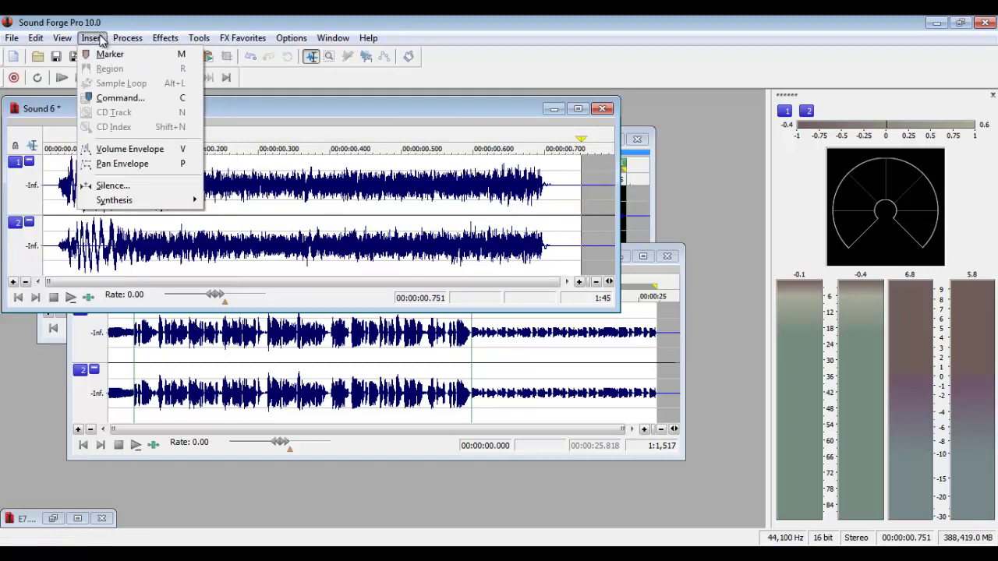
pyautogui.click(137, 188)
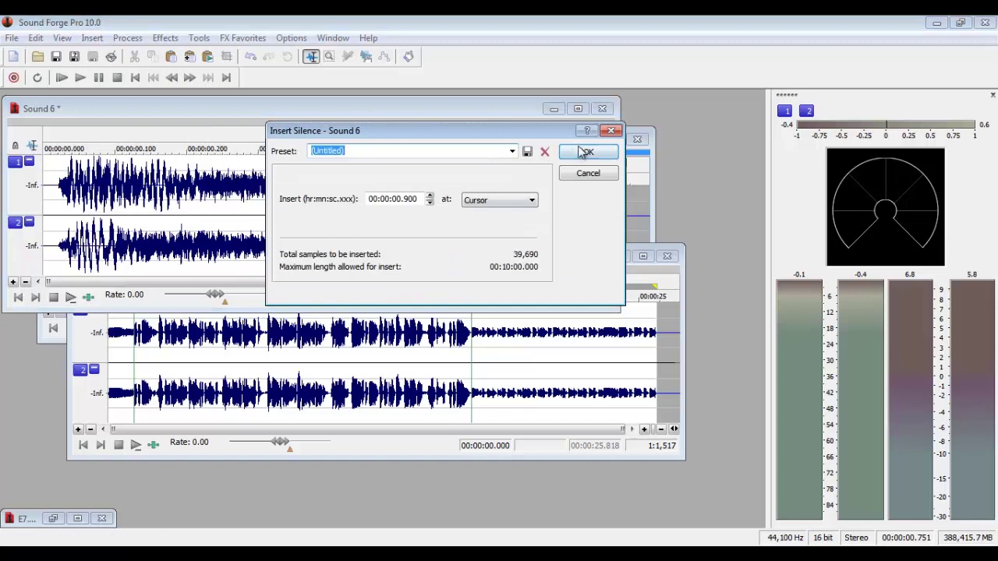
pyautogui.click(585, 152)
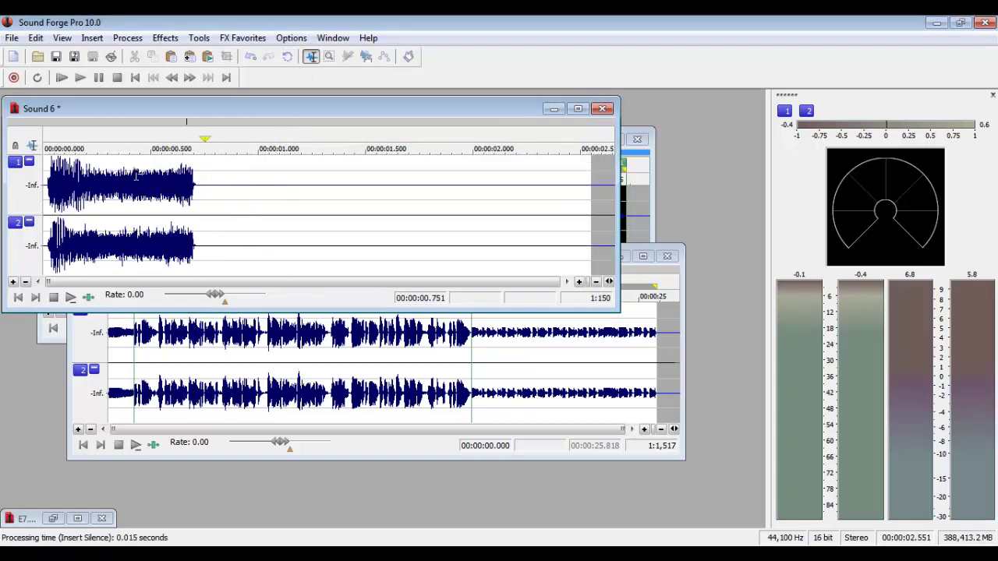
# Select Sound 6 from 0.415 seconds to its end and set up a Subtle ambience Reverb with the pre-delay off
pyautogui.moveTo(132, 173); pyautogui.dragTo(596, 181)
pyautogui.click(166, 36)
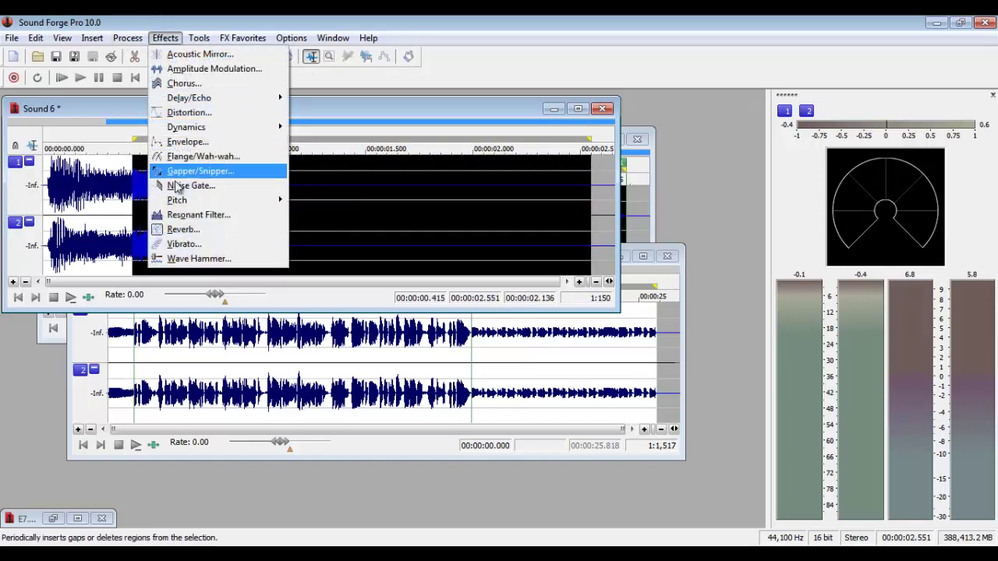
pyautogui.click(224, 234)
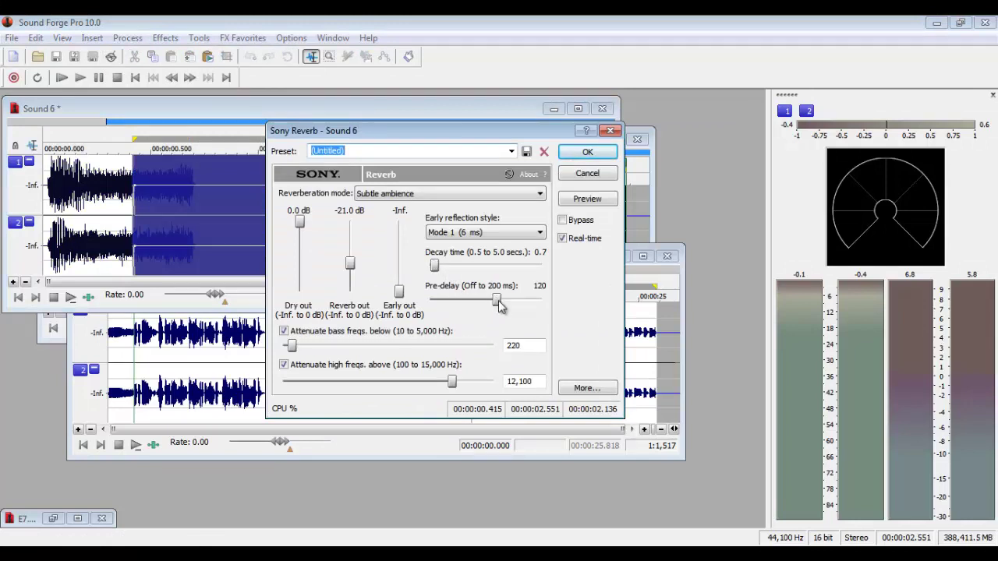
pyautogui.click(497, 301)
pyautogui.press('Left')
pyautogui.press('Left')
pyautogui.press('Left')
pyautogui.press('Left')
pyautogui.press('Left')
pyautogui.press('Left')
pyautogui.press('Left')
pyautogui.press('Left')
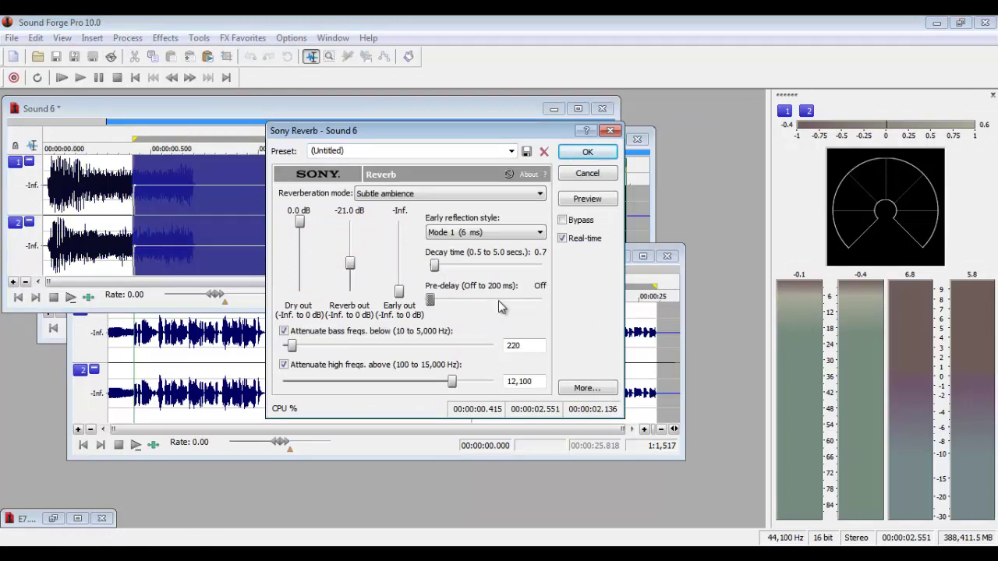
# Set the reverb decay time to 2.5 seconds, preview the effect, and apply it to the Sound 6 selection
pyautogui.moveTo(434, 265); pyautogui.dragTo(487, 269)
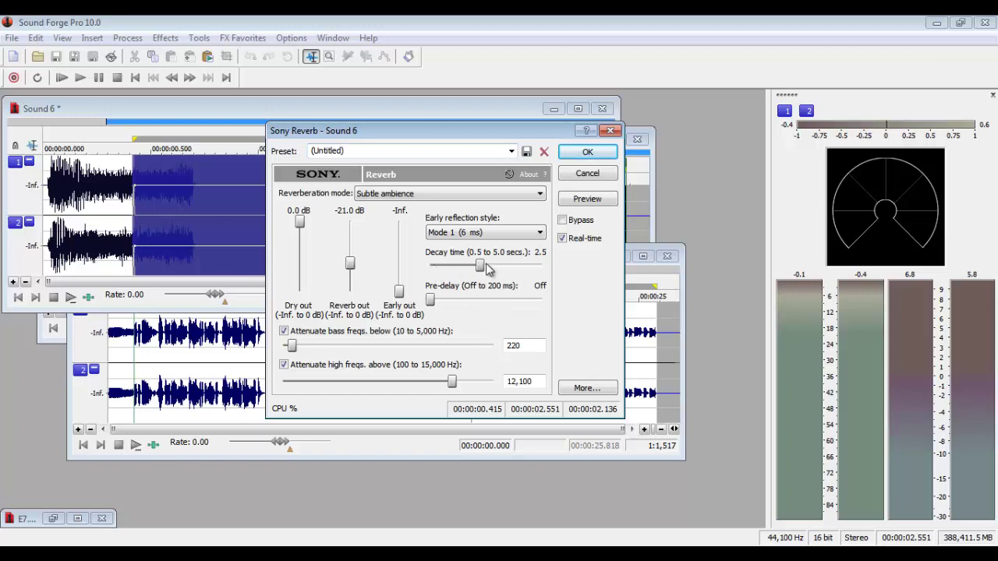
pyautogui.click(588, 200)
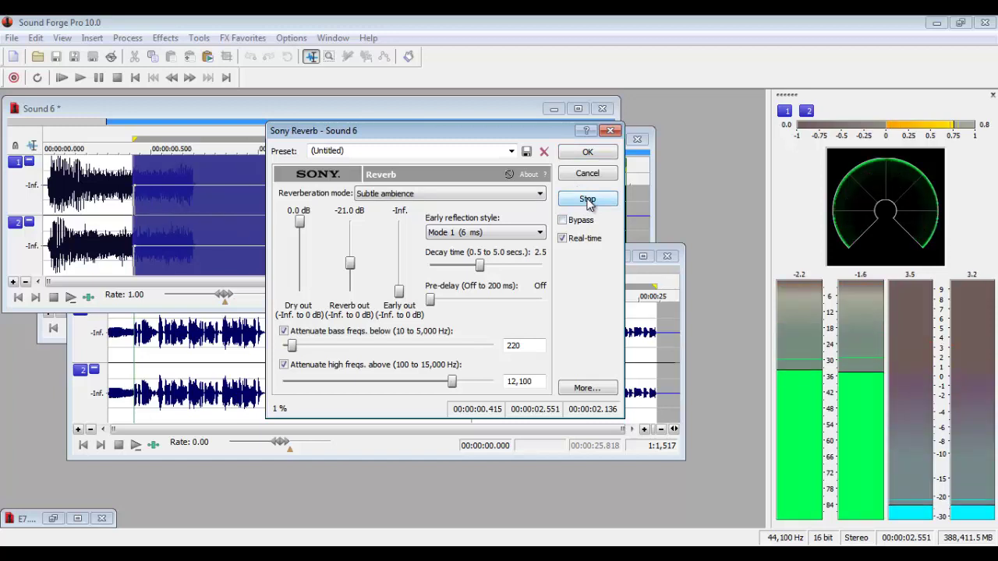
pyautogui.click(588, 152)
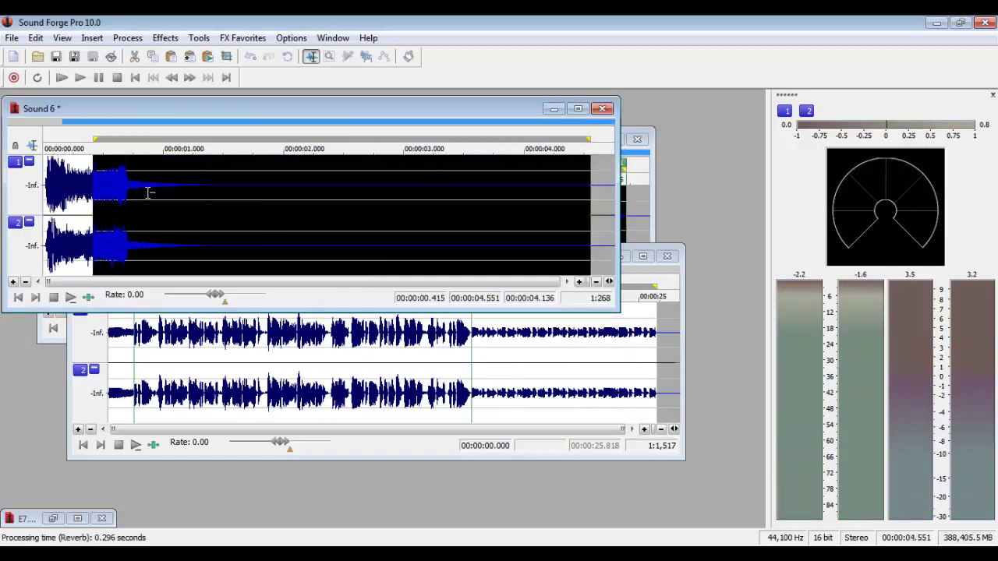
# Select all of Sound 6, including both channels, and play the beginning of the mixed Sound 5
pyautogui.click(148, 192)
pyautogui.doubleClick(129, 212)
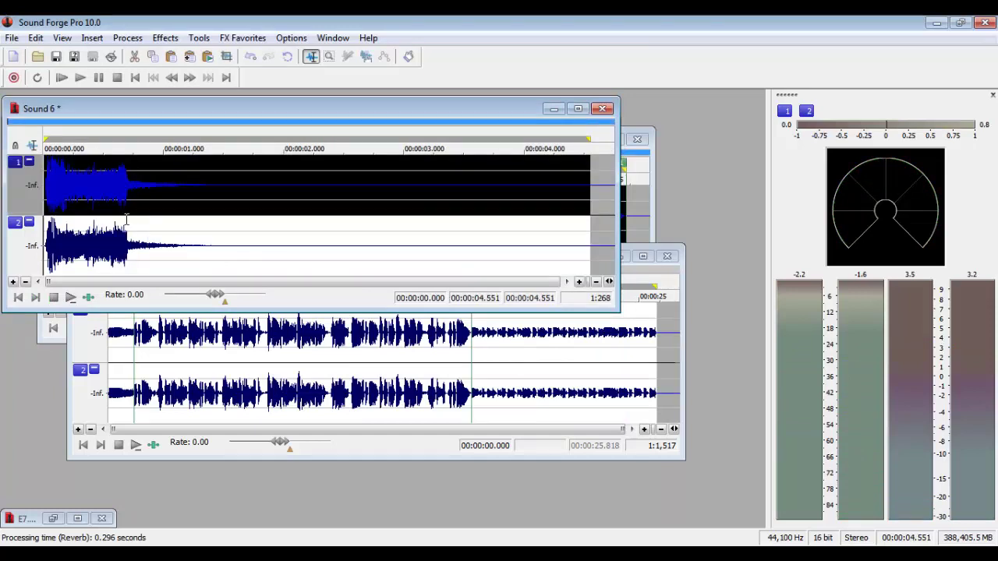
pyautogui.click(105, 379)
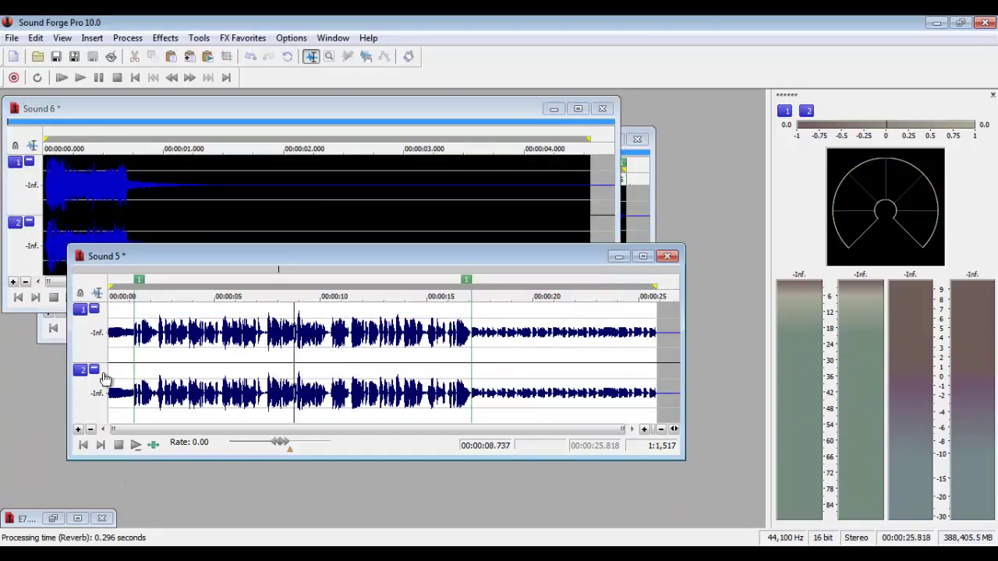
pyautogui.click(135, 326)
pyautogui.scroll(2, 144, 355)
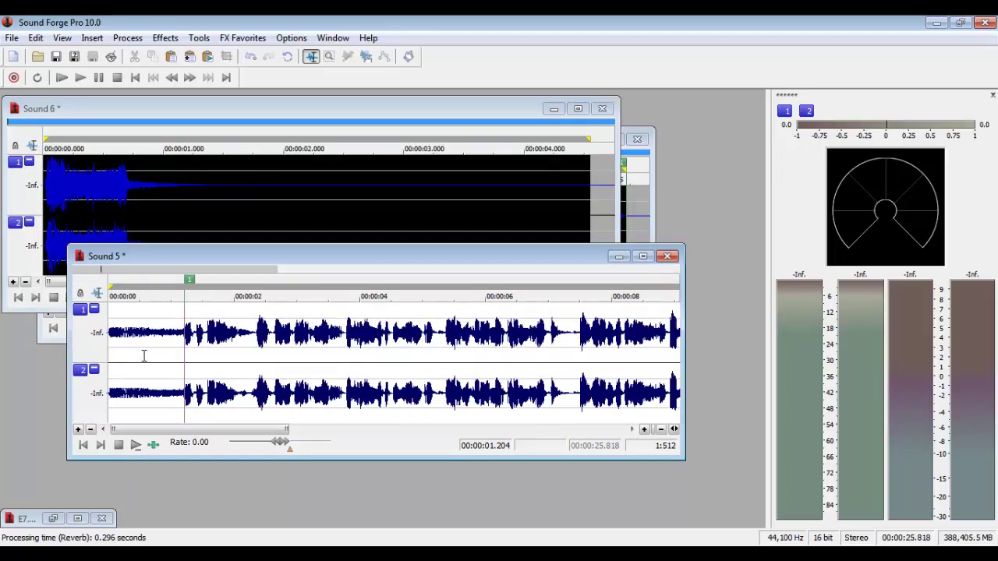
pyautogui.scroll(1, 144, 356)
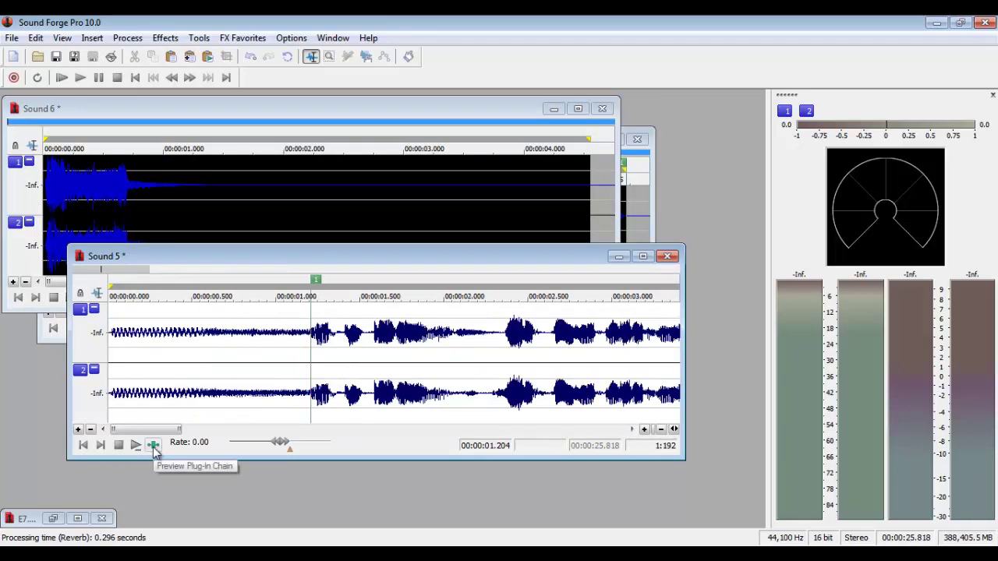
pyautogui.click(84, 446)
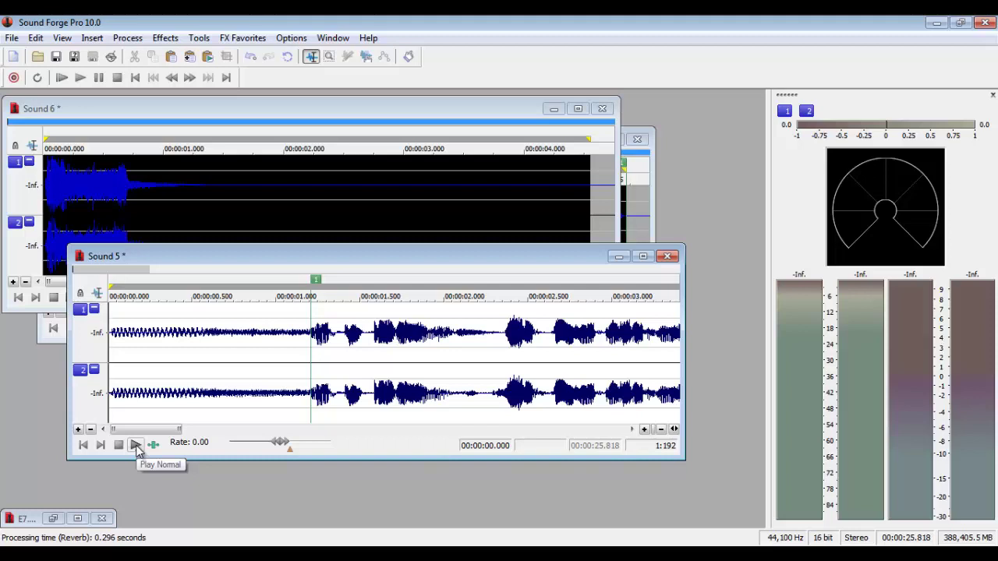
pyautogui.click(136, 446)
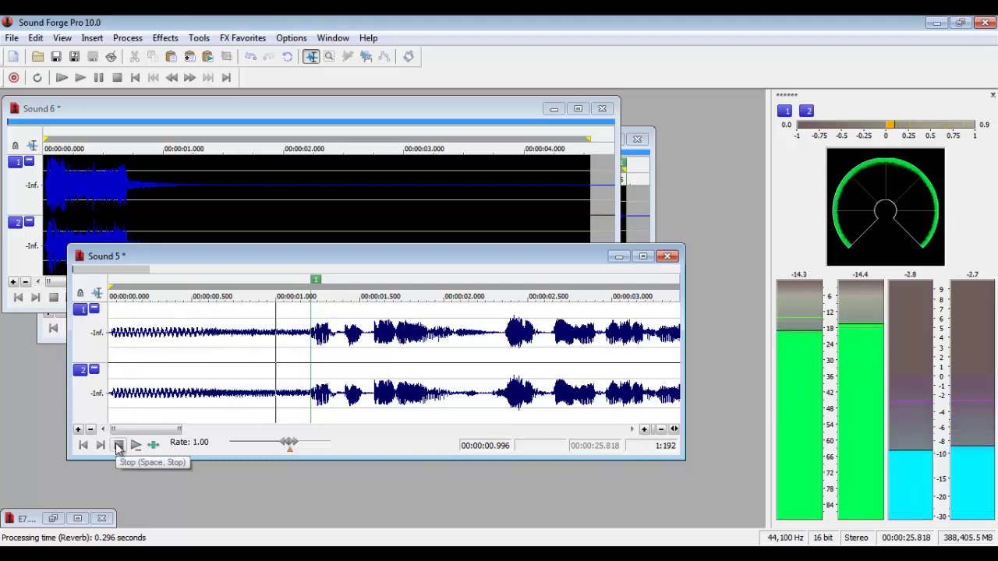
pyautogui.click(118, 446)
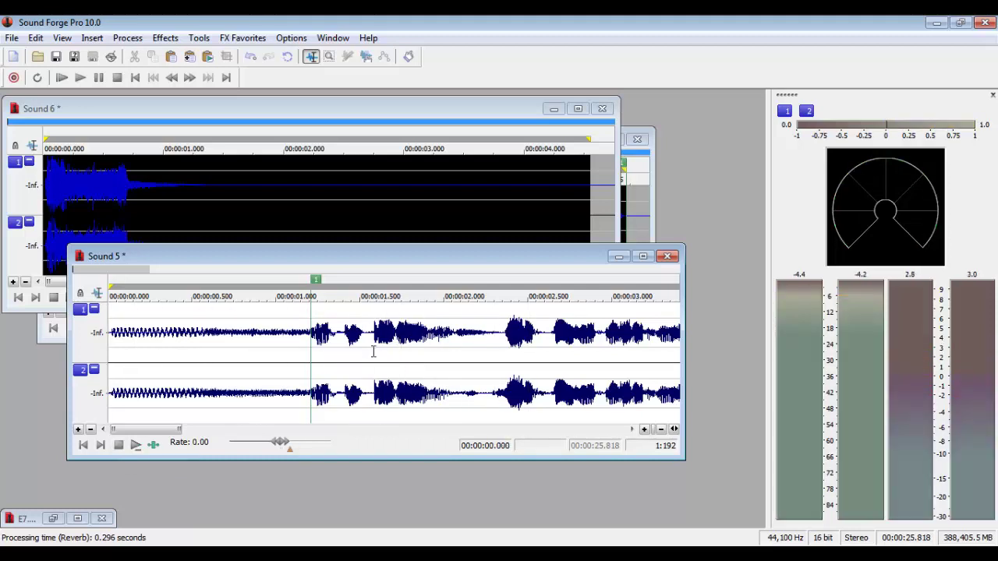
# Place the Sound 5 cursor at 1.406 seconds and start a Mix/Replace of Sound 6 into Sound 5 at that position
pyautogui.click(346, 324)
pyautogui.scroll(2, 355, 336)
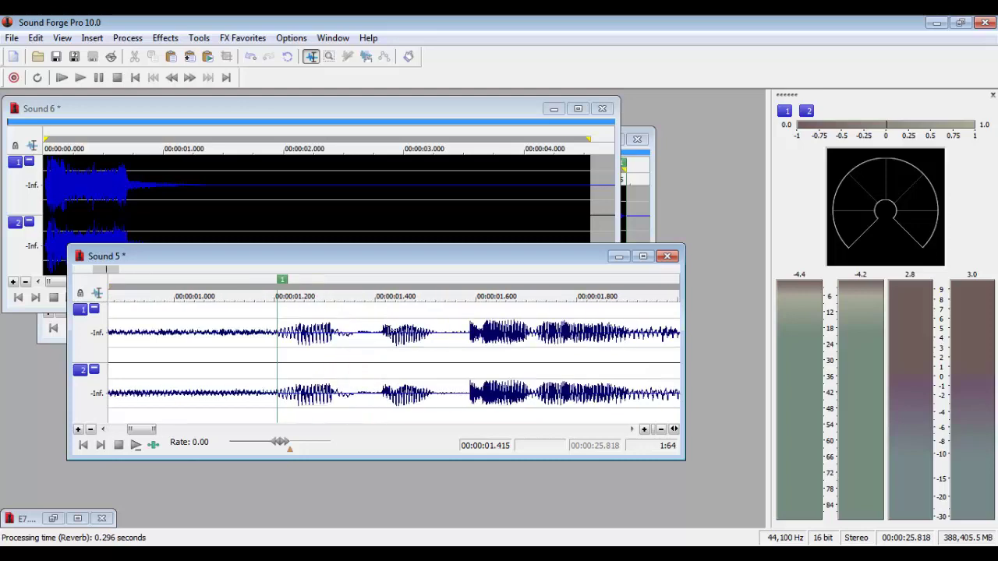
pyautogui.scroll(-3, 378, 322)
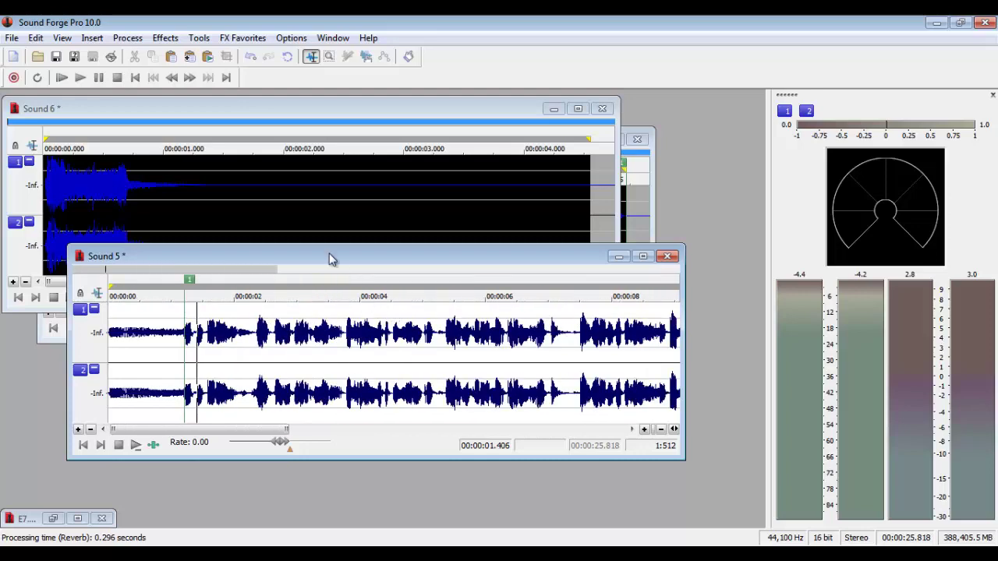
pyautogui.moveTo(479, 386); pyautogui.dragTo(207, 223)
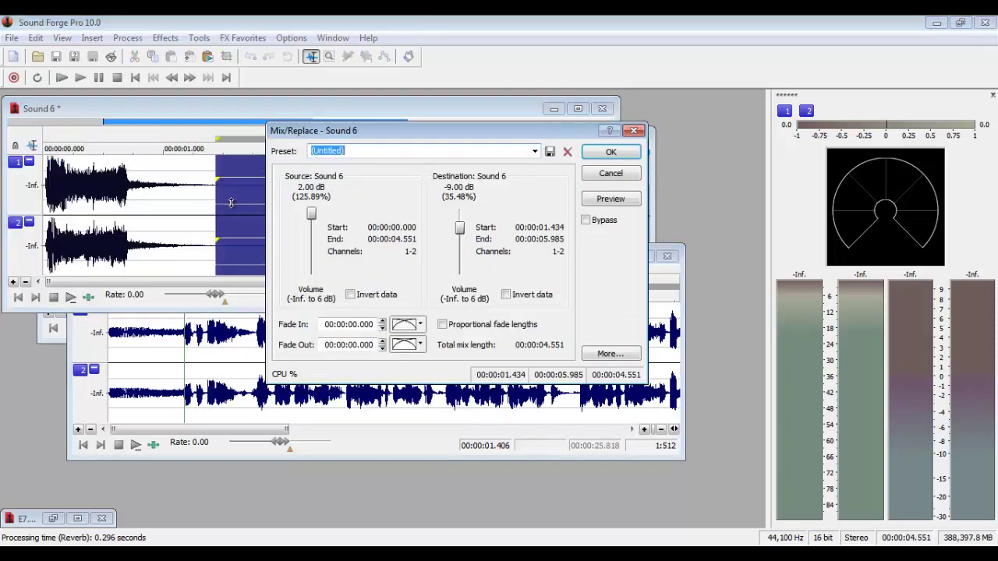
pyautogui.click(602, 175)
pyautogui.moveTo(358, 204); pyautogui.dragTo(190, 390)
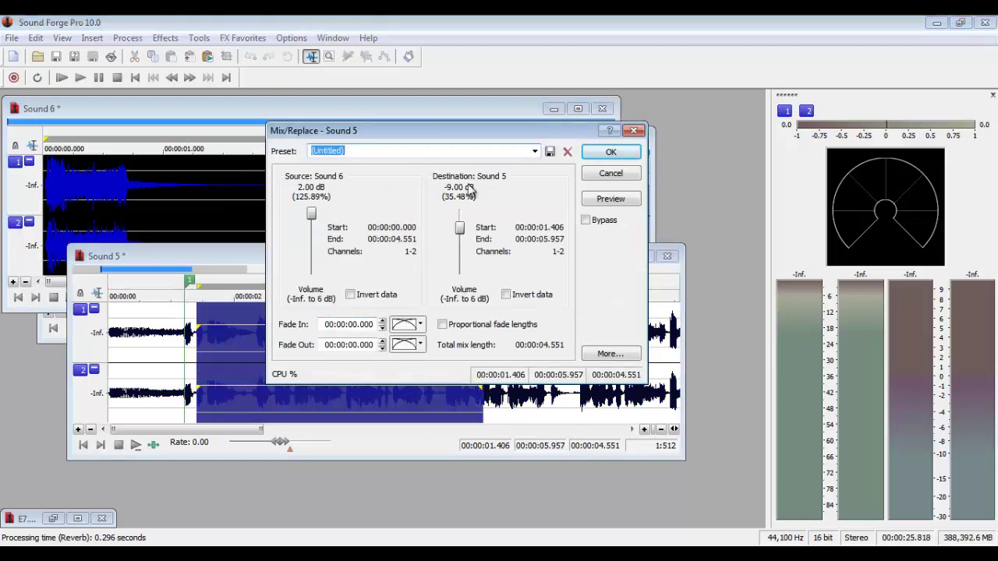
# Set both the Sound 6 source volume and the Sound 5 destination volume to 0.00 dB
pyautogui.moveTo(310, 215); pyautogui.dragTo(309, 218)
pyautogui.doubleClick(311, 217)
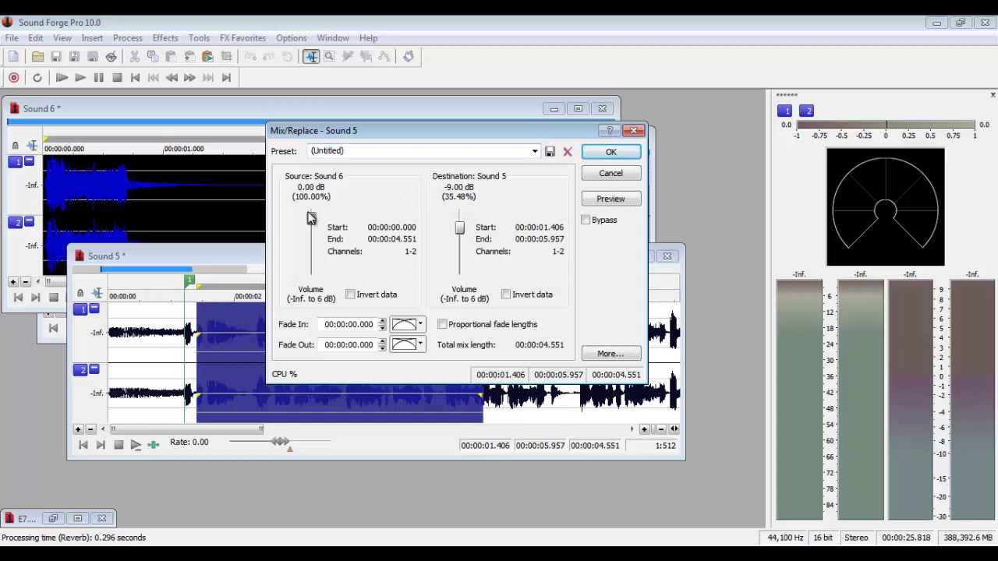
pyautogui.click(461, 228)
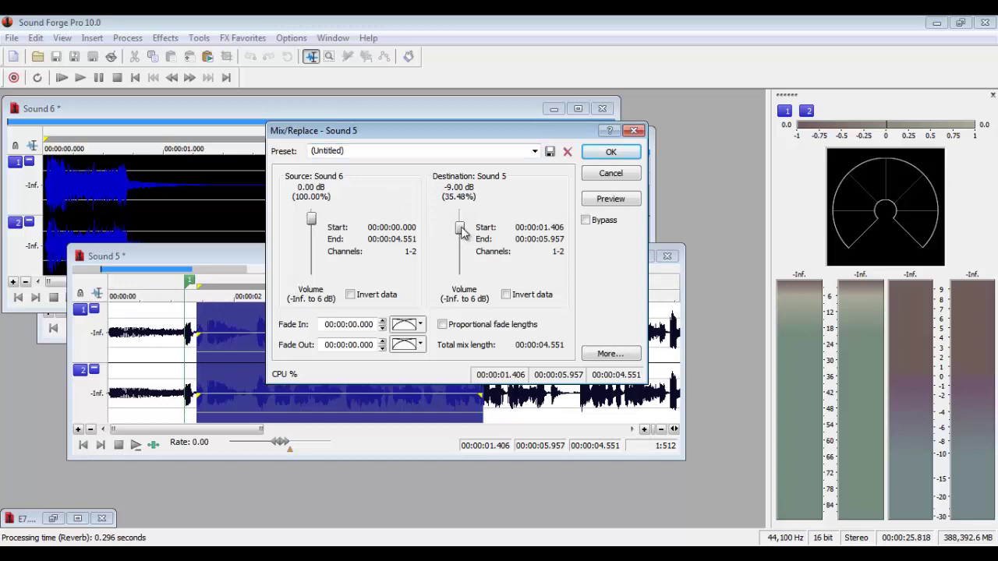
pyautogui.moveTo(461, 228); pyautogui.dragTo(461, 218)
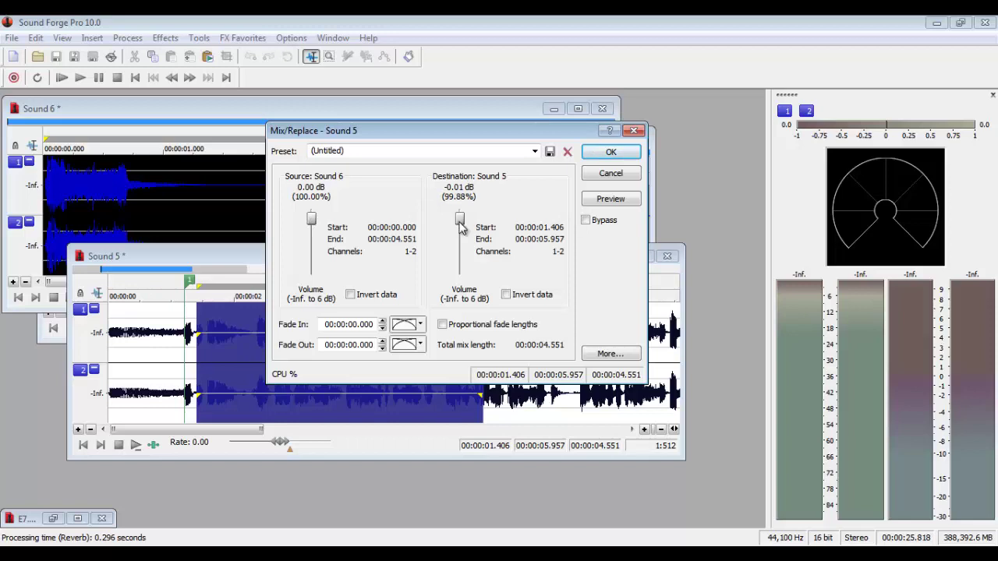
pyautogui.doubleClick(460, 218)
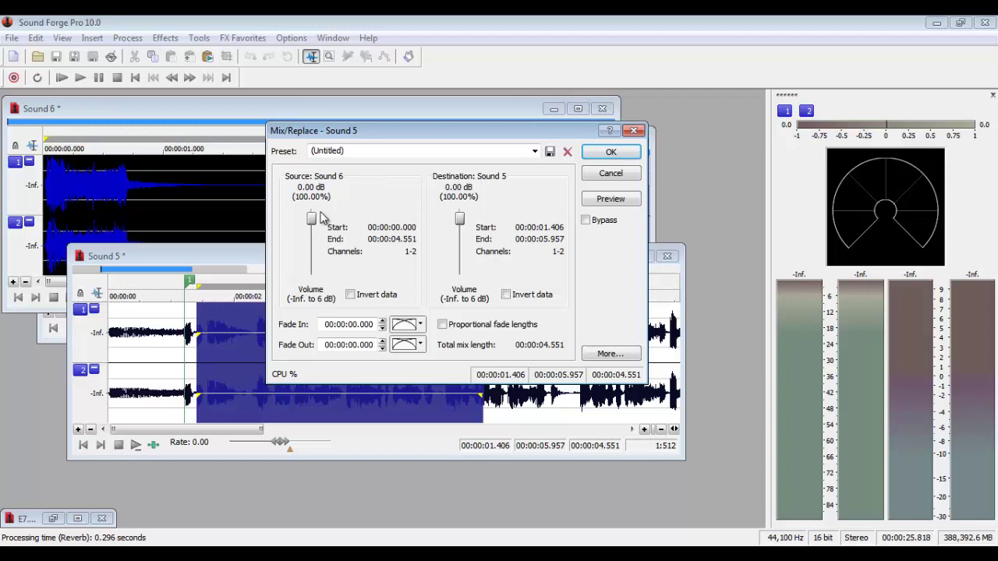
# Lower the Sound 6 source volume to -10.00 dB and preview the mix
pyautogui.moveTo(312, 221); pyautogui.dragTo(313, 226)
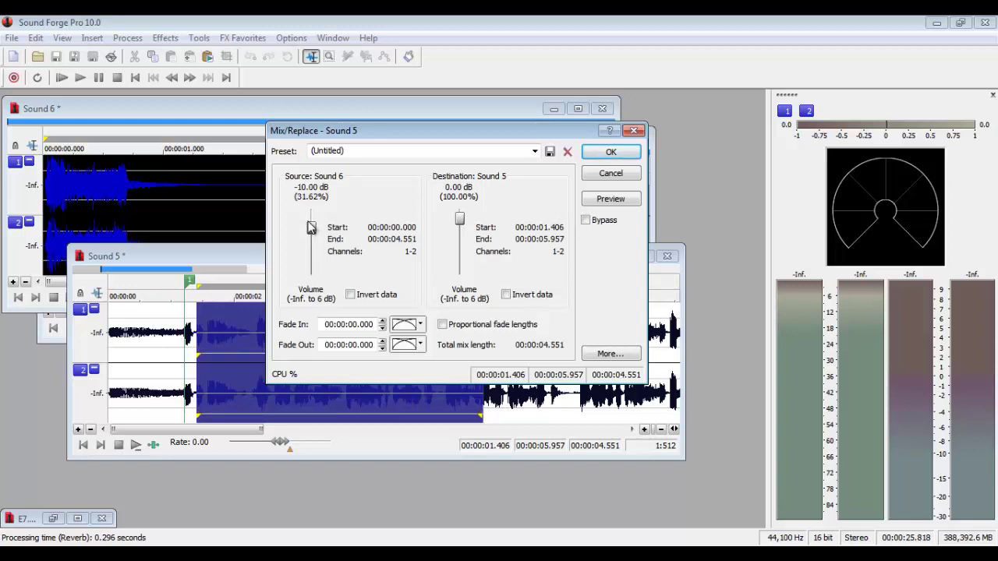
pyautogui.click(608, 200)
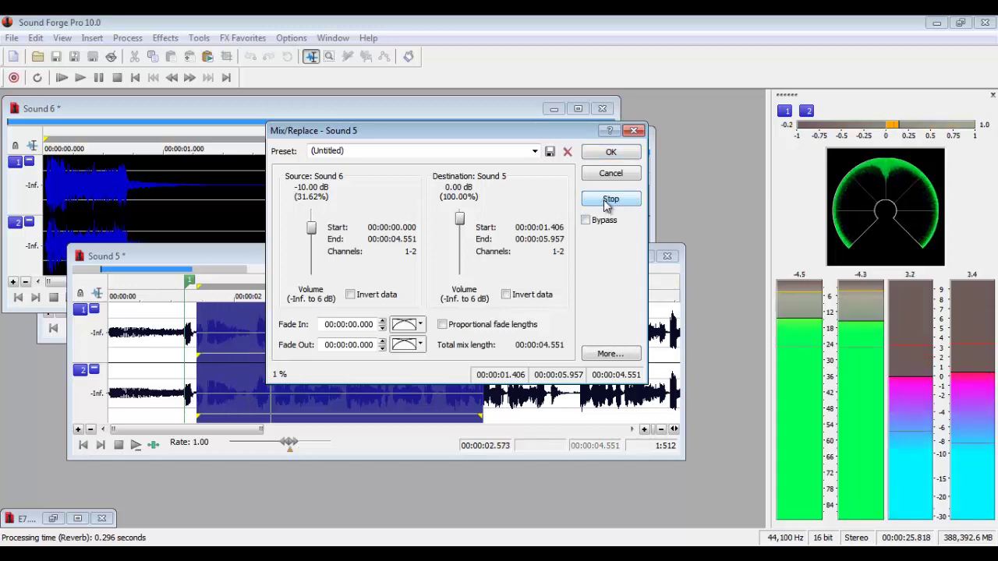
pyautogui.click(609, 202)
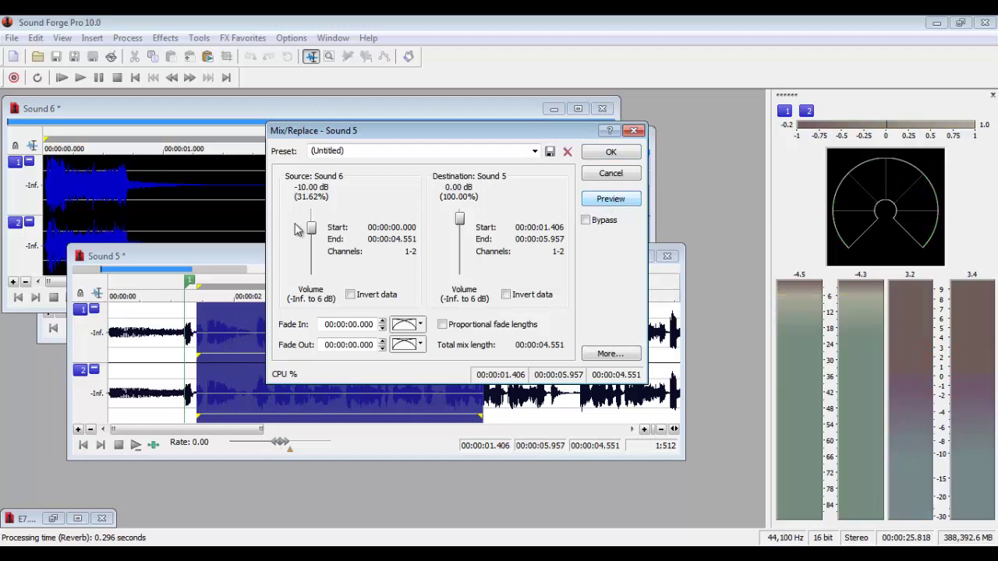
# Lower the Sound 6 source volume to -15.00 dB, preview the mix, and apply it to Sound 5
pyautogui.moveTo(310, 239); pyautogui.dragTo(319, 243)
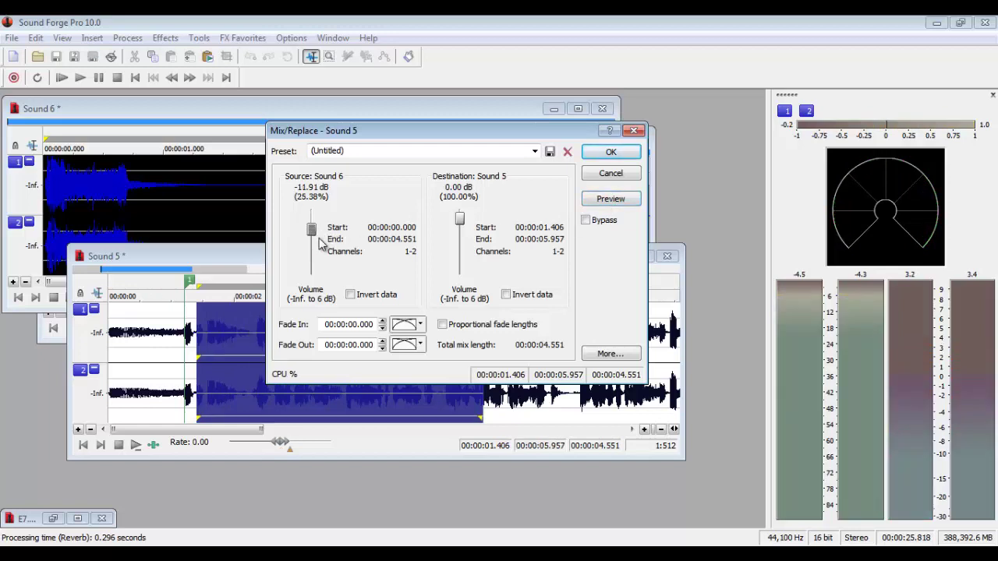
pyautogui.moveTo(319, 243); pyautogui.dragTo(319, 244)
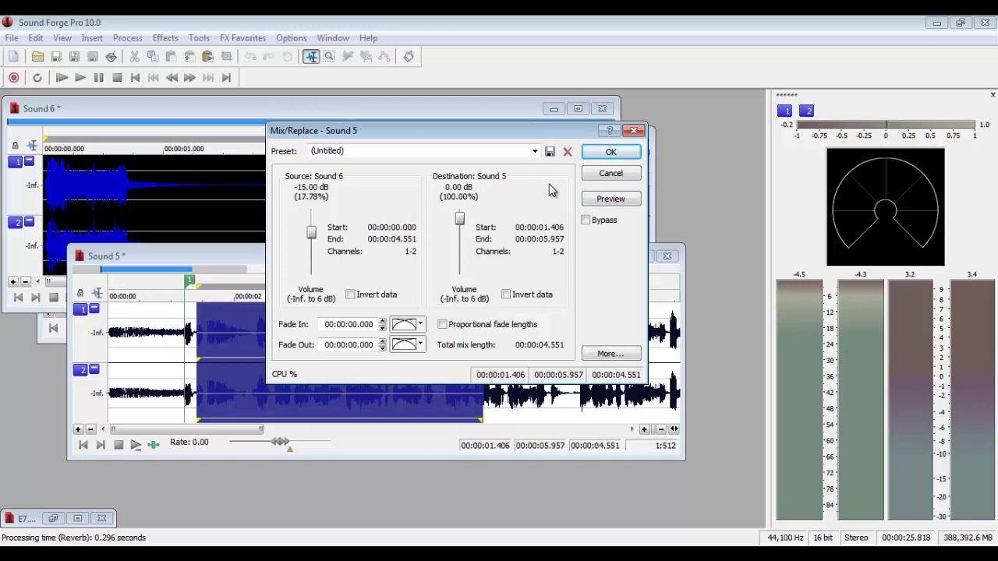
pyautogui.click(632, 202)
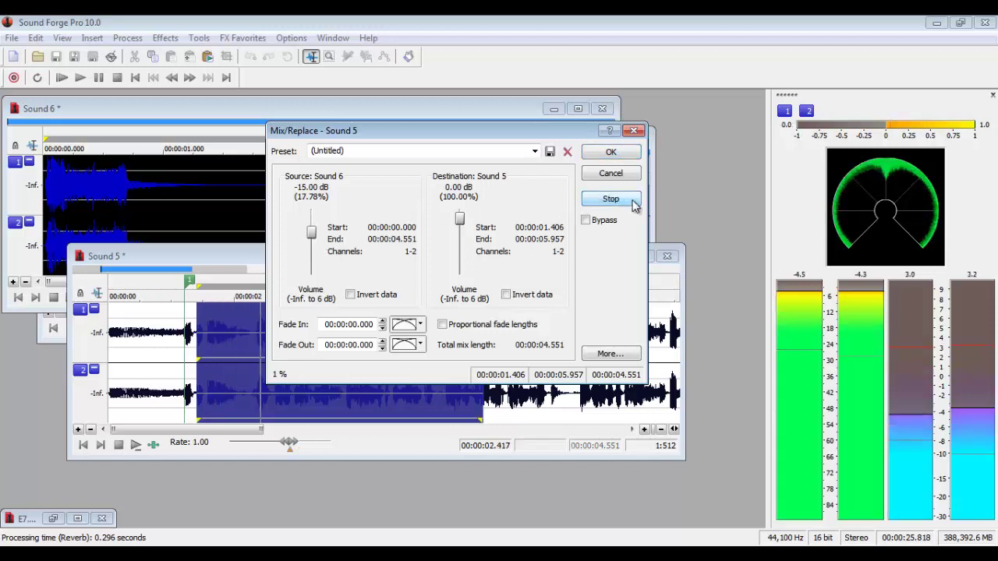
pyautogui.click(634, 202)
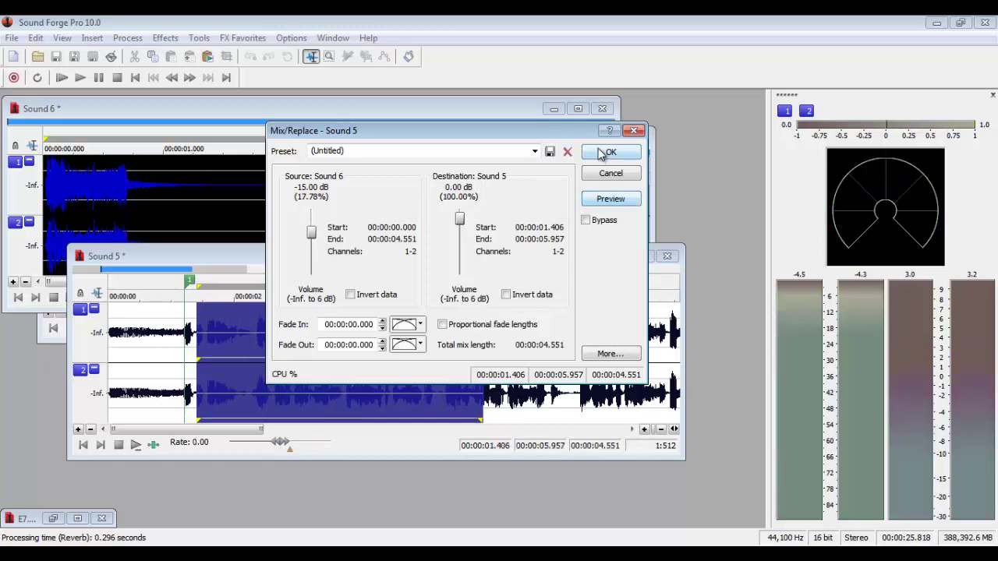
pyautogui.click(612, 151)
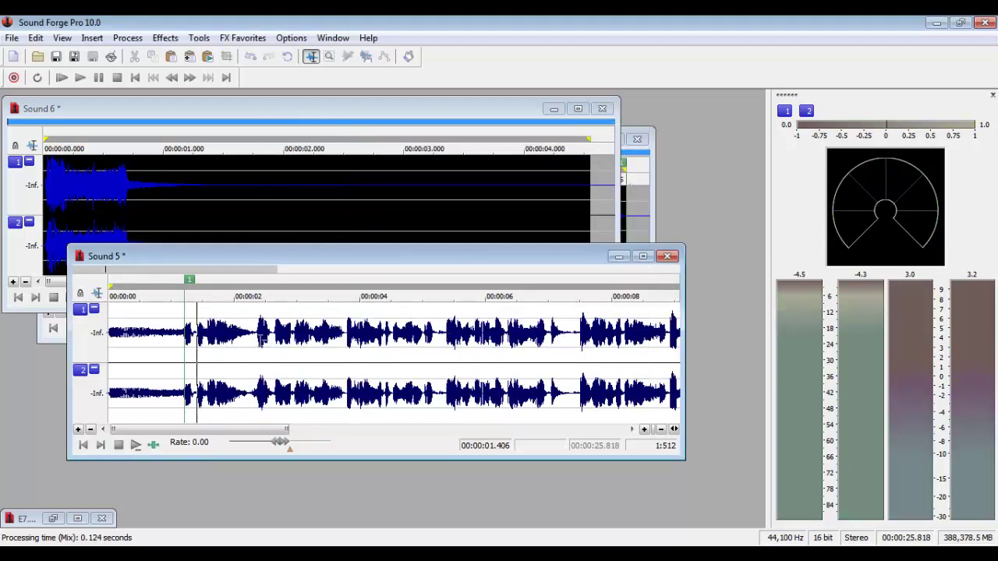
# Minimize the Sound 6 window and play Sound 5 from just before its first marker
pyautogui.click(552, 109)
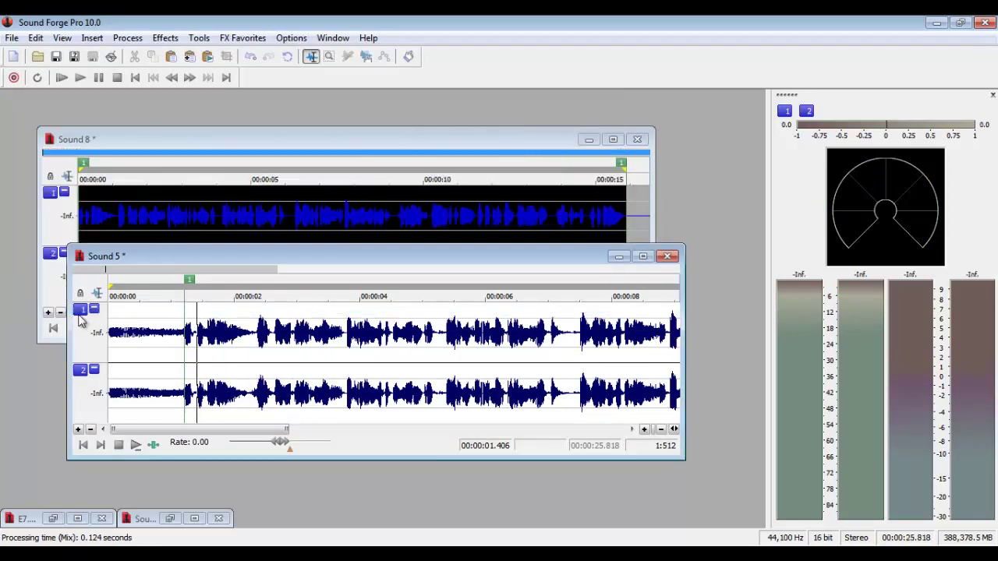
pyautogui.click(166, 326)
pyautogui.press('space')
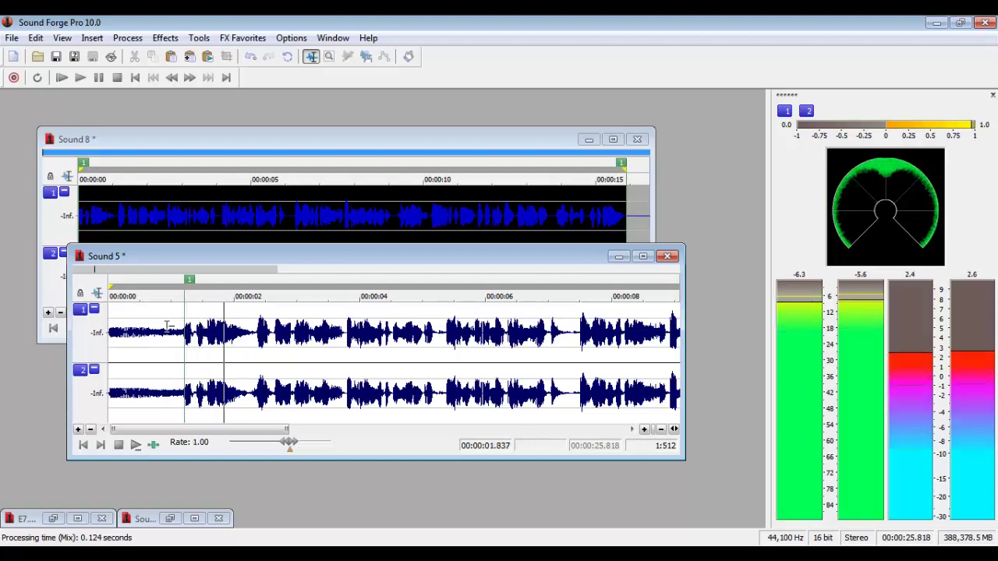
pyautogui.scroll(-1, 318, 361)
pyautogui.scroll(-1, 318, 361)
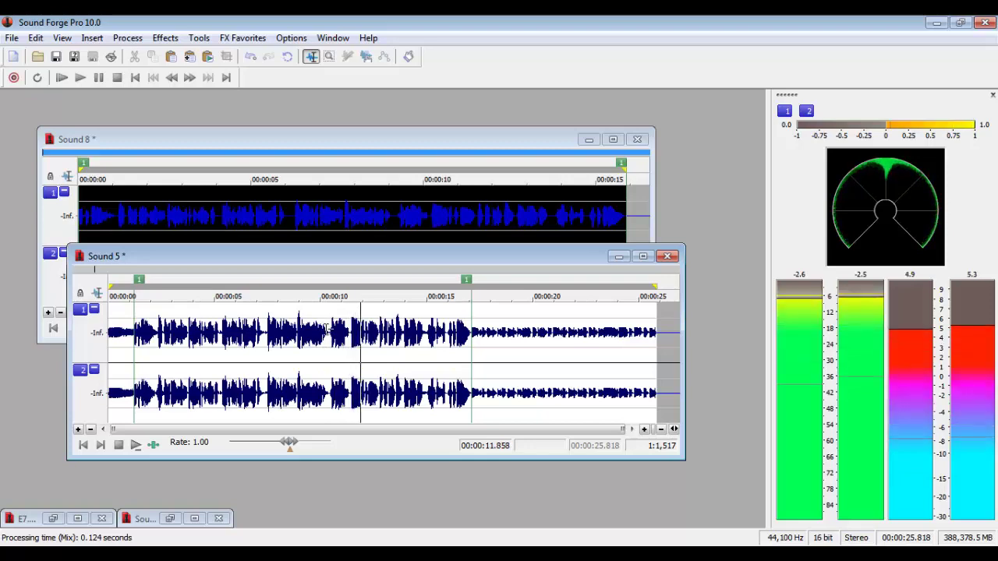
pyautogui.press('space')
# Select 10.170 to 11.476 seconds in Sound 5, and restore E7.mp3 to select and play its 0.022 to 0.390 second portion
pyautogui.scroll(2, 326, 331)
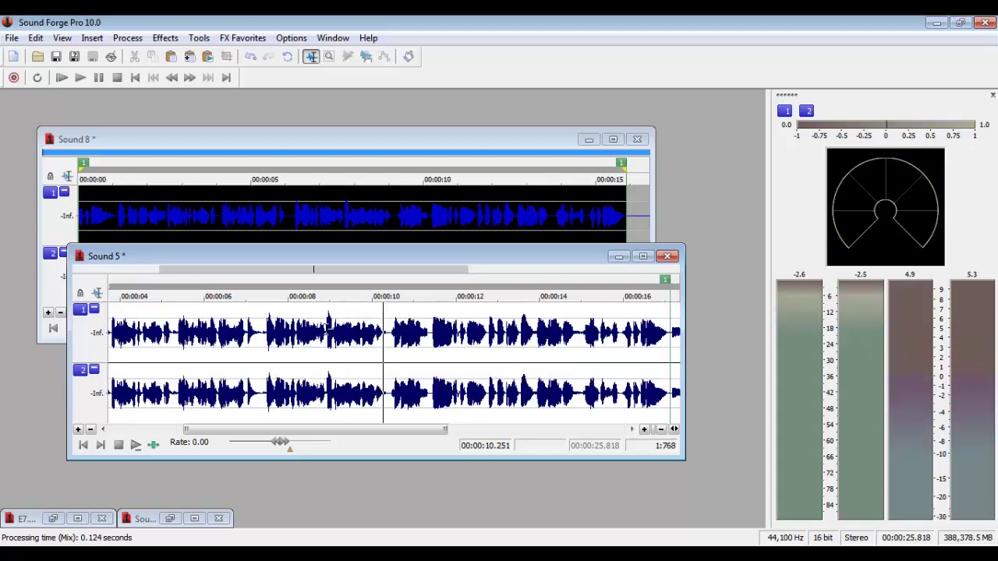
pyautogui.moveTo(380, 335); pyautogui.dragTo(486, 365)
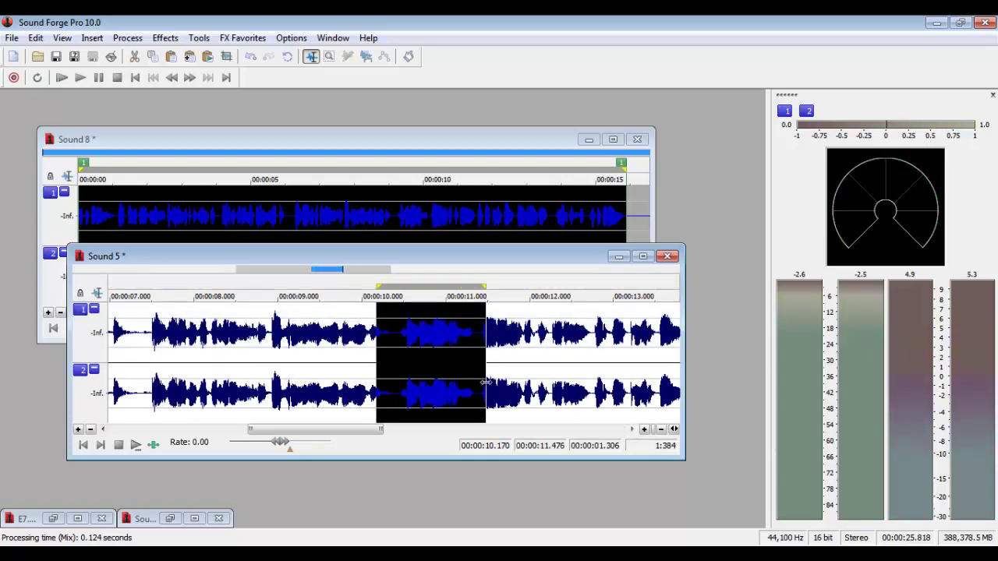
pyautogui.doubleClick(167, 519)
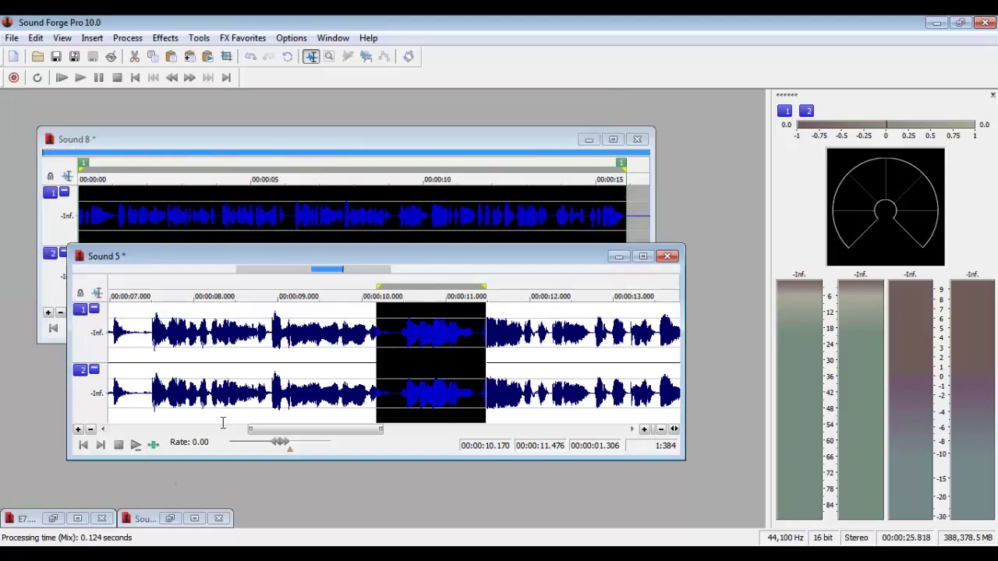
pyautogui.click(53, 519)
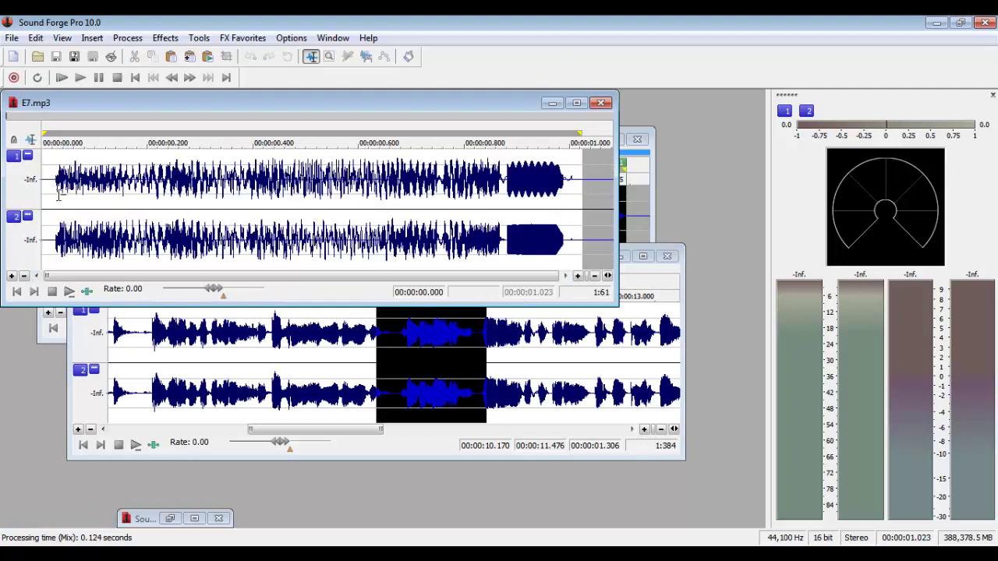
pyautogui.moveTo(55, 184); pyautogui.dragTo(251, 277)
pyautogui.press('space')
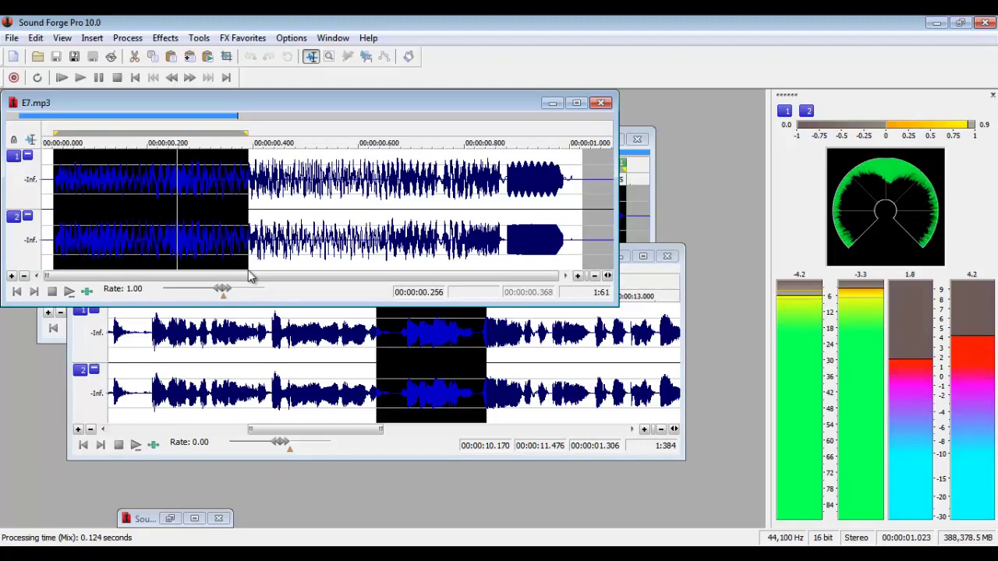
# Mix the selected E7.mp3 portion into Sound 5 at 10.170 seconds and again at 11.102 seconds, with the source at -15.00 dB
pyautogui.moveTo(223, 234); pyautogui.dragTo(368, 432)
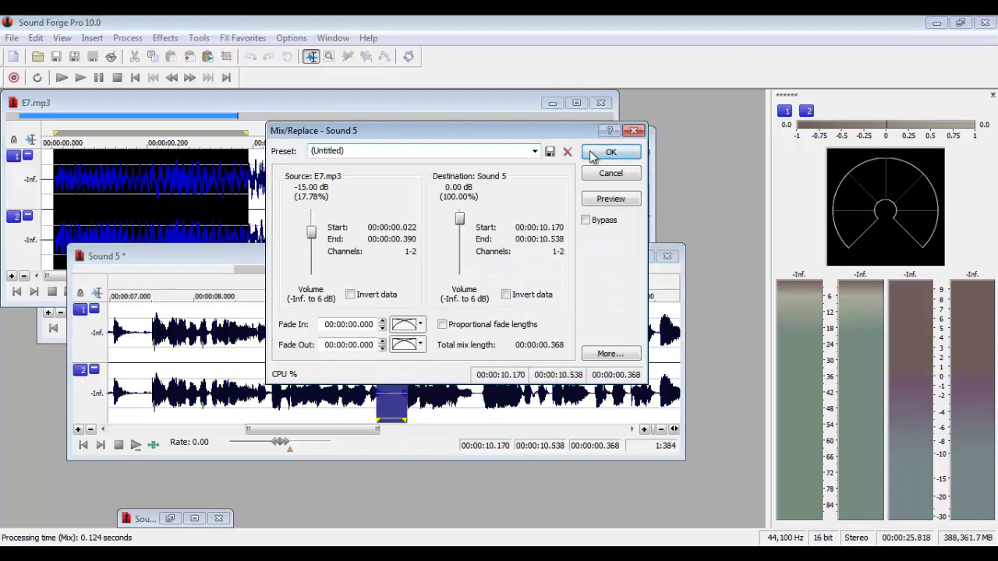
pyautogui.click(597, 152)
pyautogui.moveTo(182, 178); pyautogui.dragTo(445, 408)
pyautogui.click(610, 152)
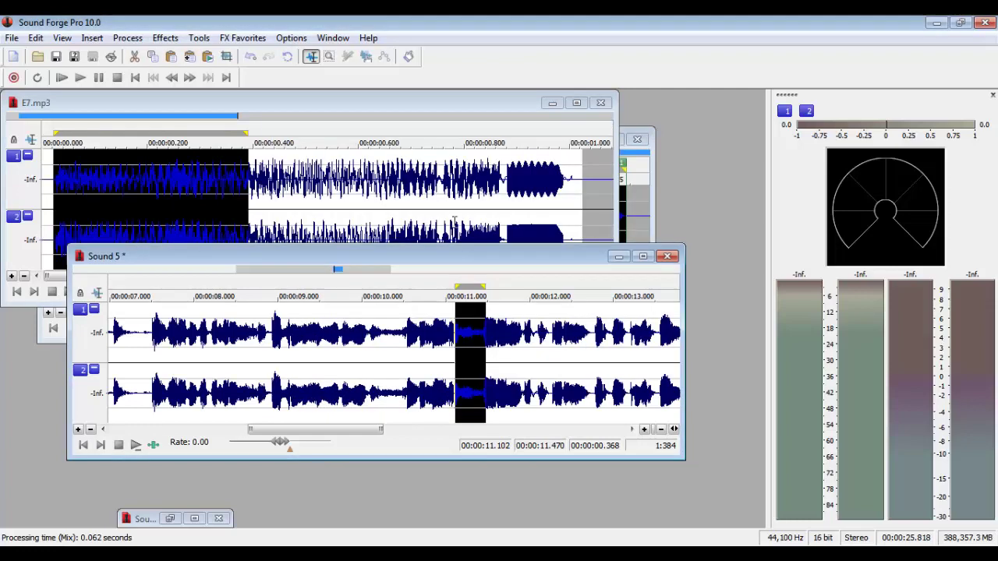
# Play Sound 5 twice from 9.239 seconds to check the mixed-in effects
pyautogui.click(299, 340)
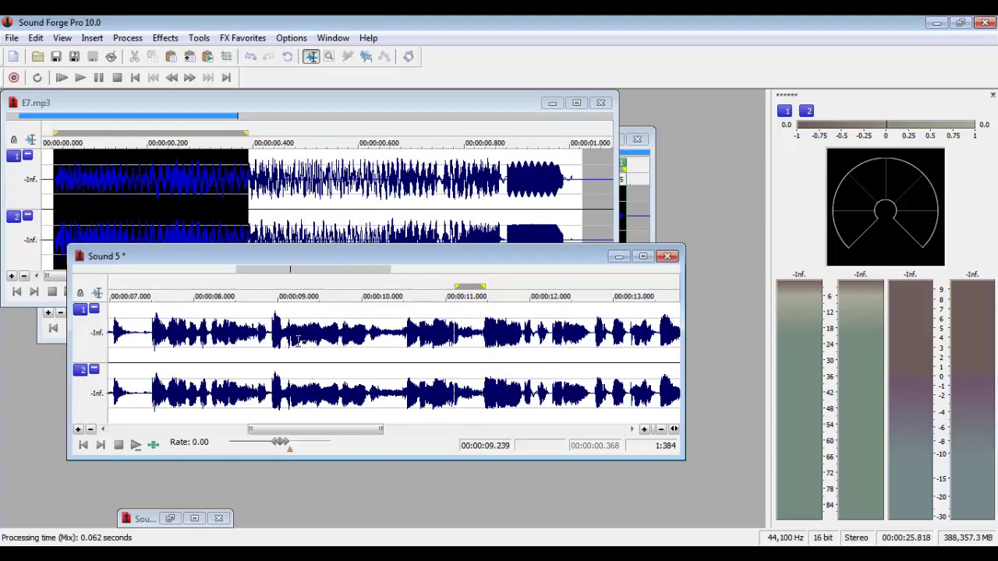
pyautogui.press('space')
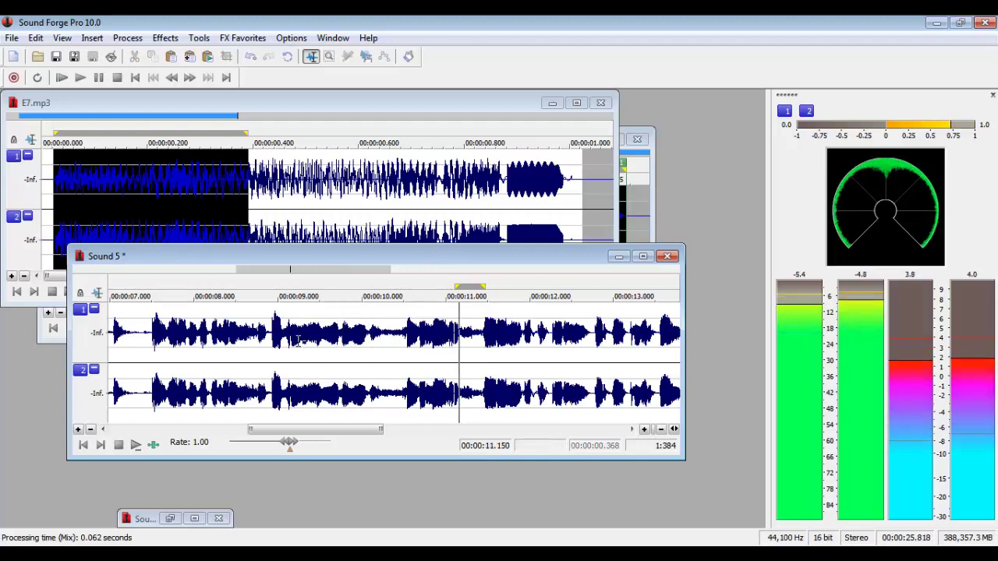
pyautogui.scroll(-1, 466, 361)
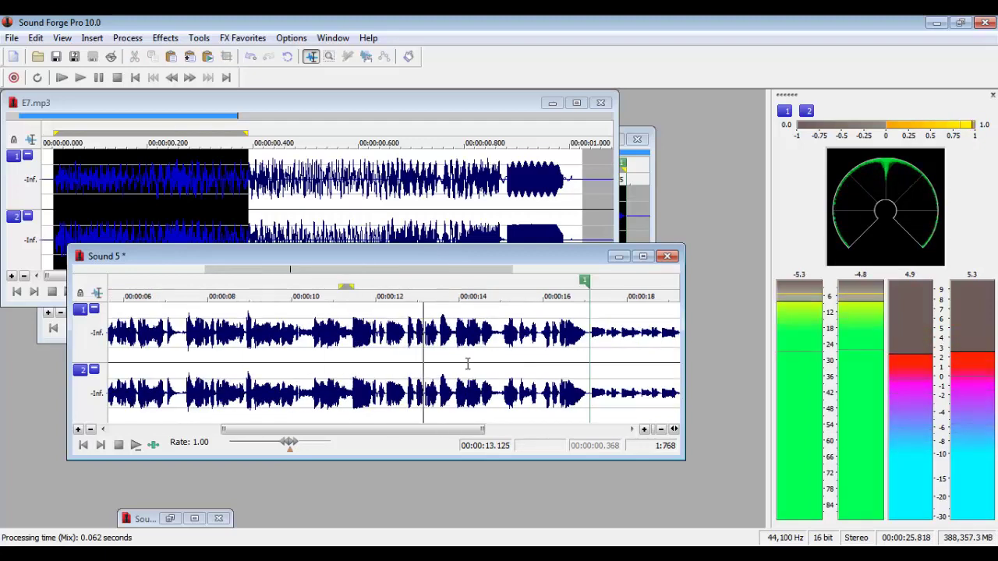
pyautogui.scroll(-1, 467, 364)
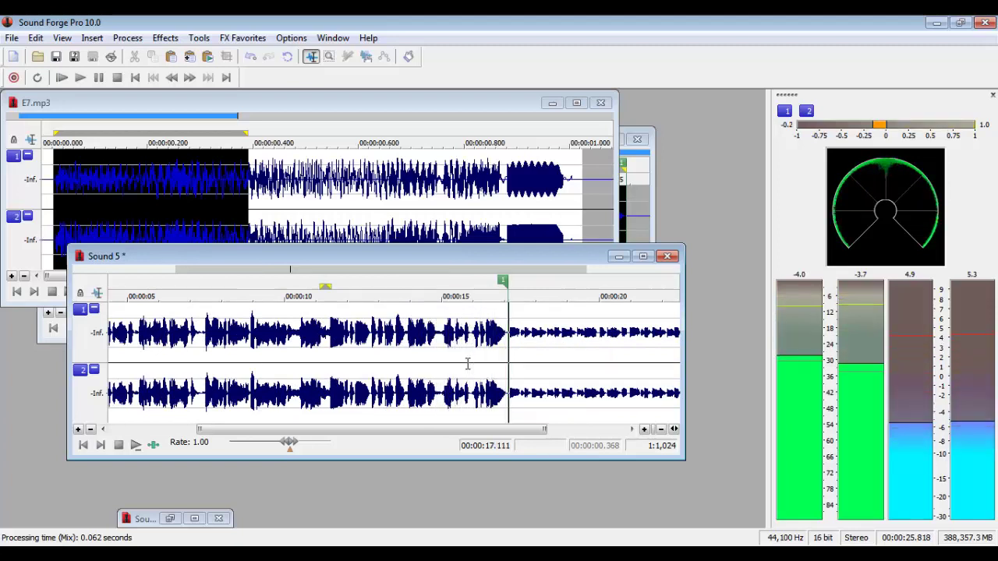
pyautogui.press('space')
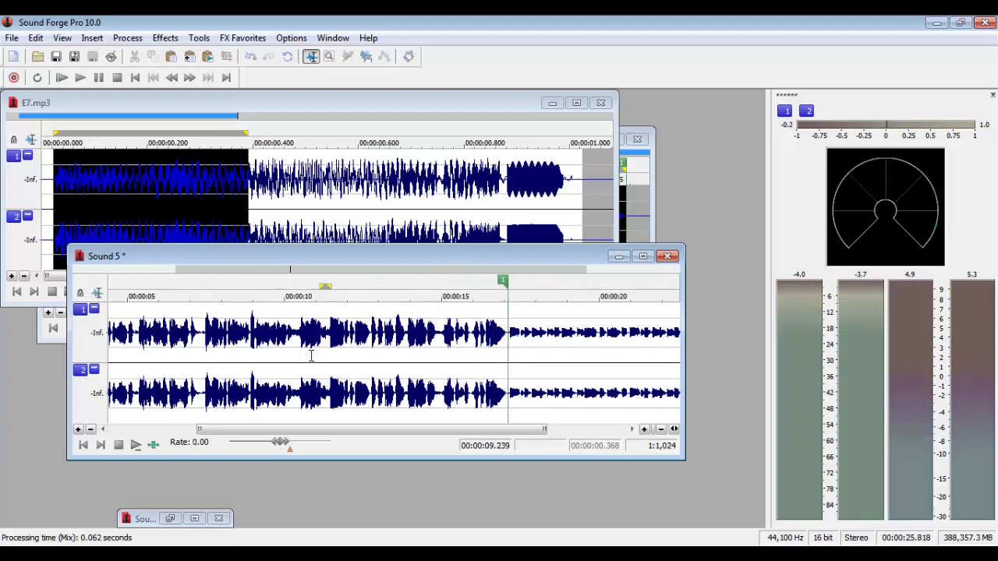
pyautogui.press('space')
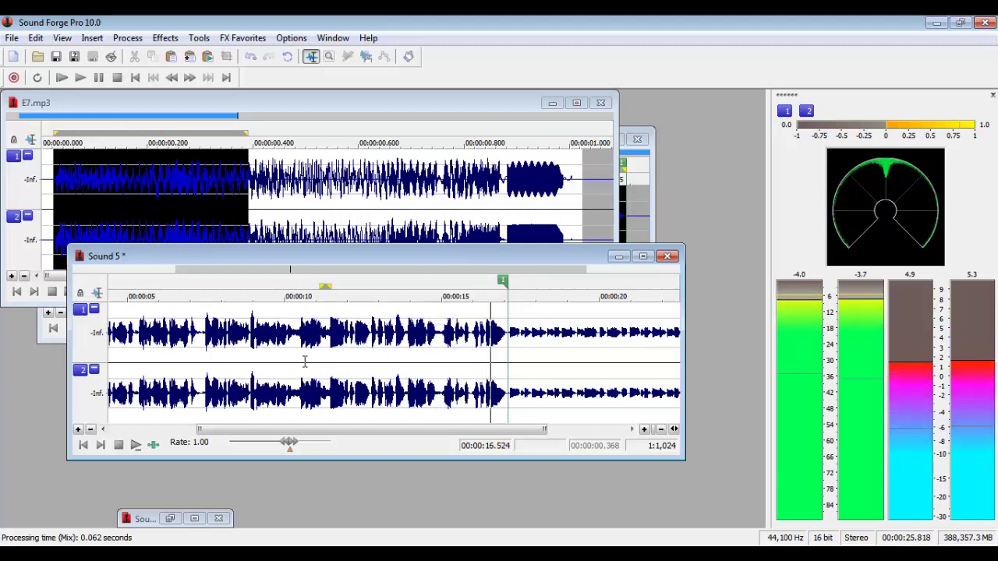
pyautogui.press('space')
# Mix the whole E7.mp3 effect into Sound 5 at 16.071 seconds, with the source at -17.00 dB
pyautogui.click(468, 221)
pyautogui.doubleClick(468, 222)
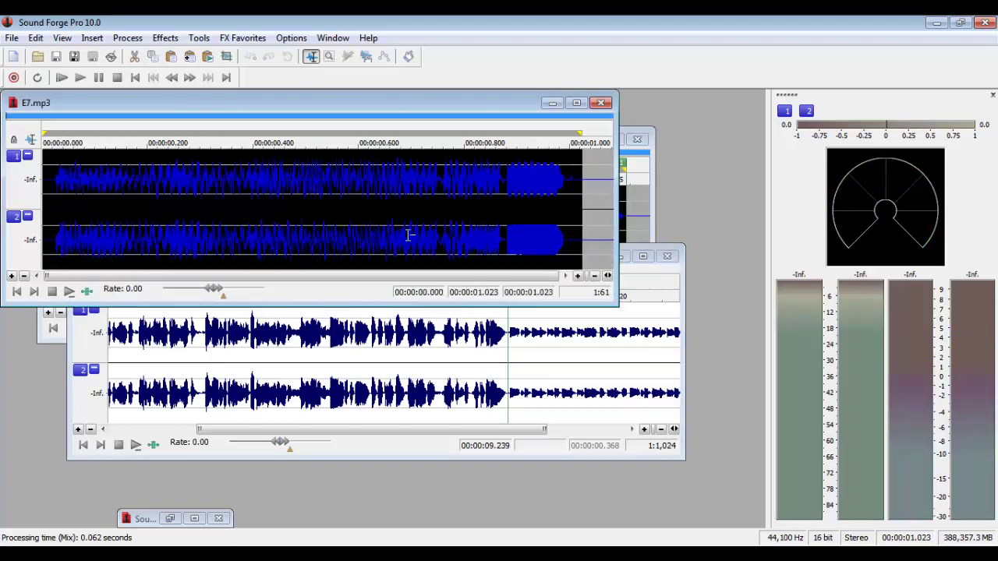
pyautogui.moveTo(410, 179); pyautogui.dragTo(463, 373)
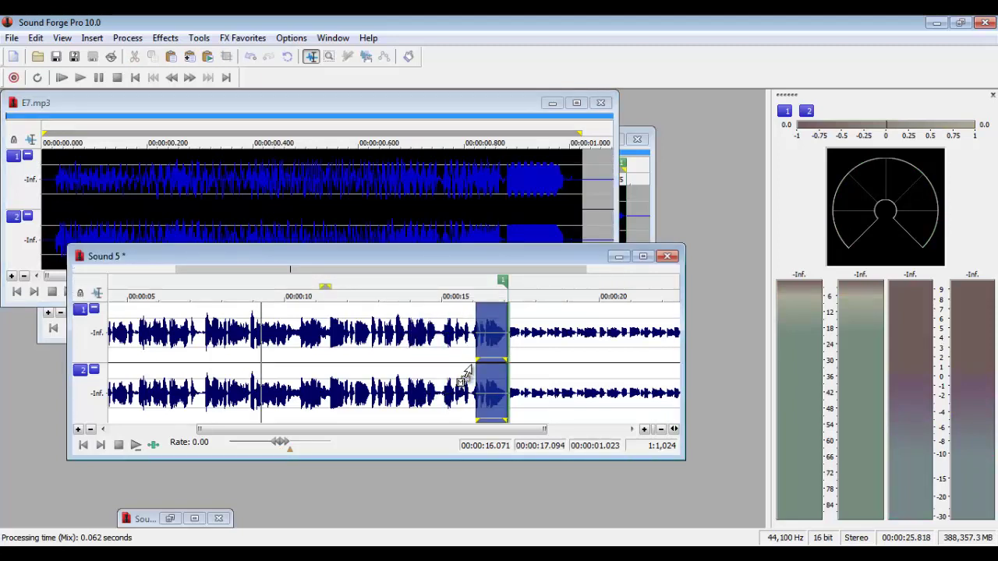
pyautogui.moveTo(465, 373); pyautogui.dragTo(463, 373)
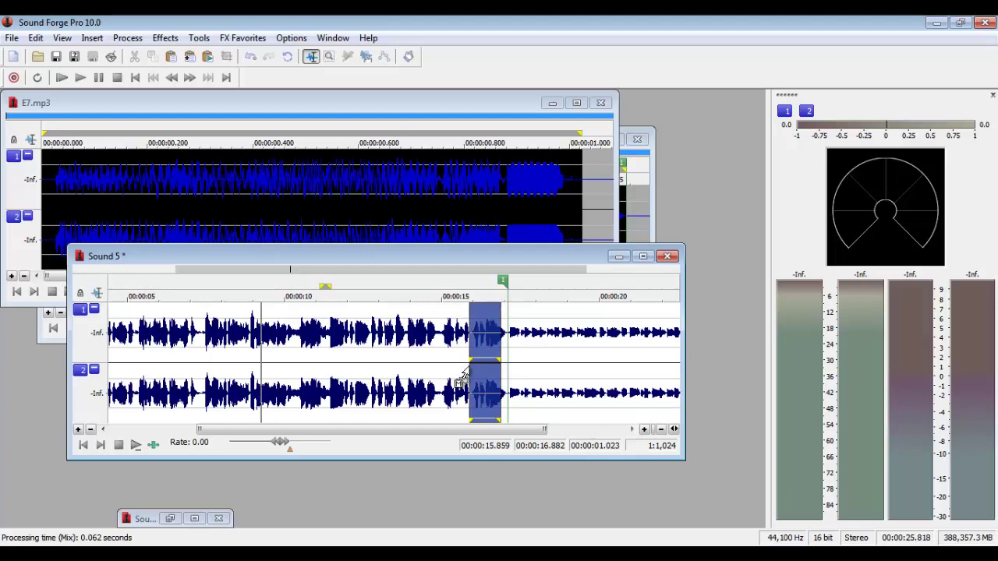
pyautogui.moveTo(464, 377); pyautogui.dragTo(461, 356)
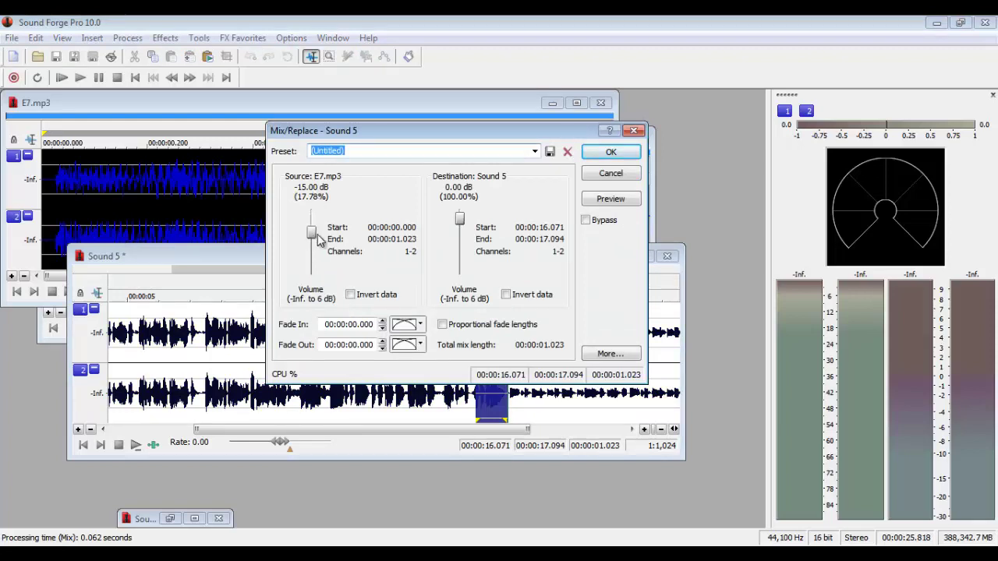
pyautogui.moveTo(316, 233); pyautogui.dragTo(314, 235)
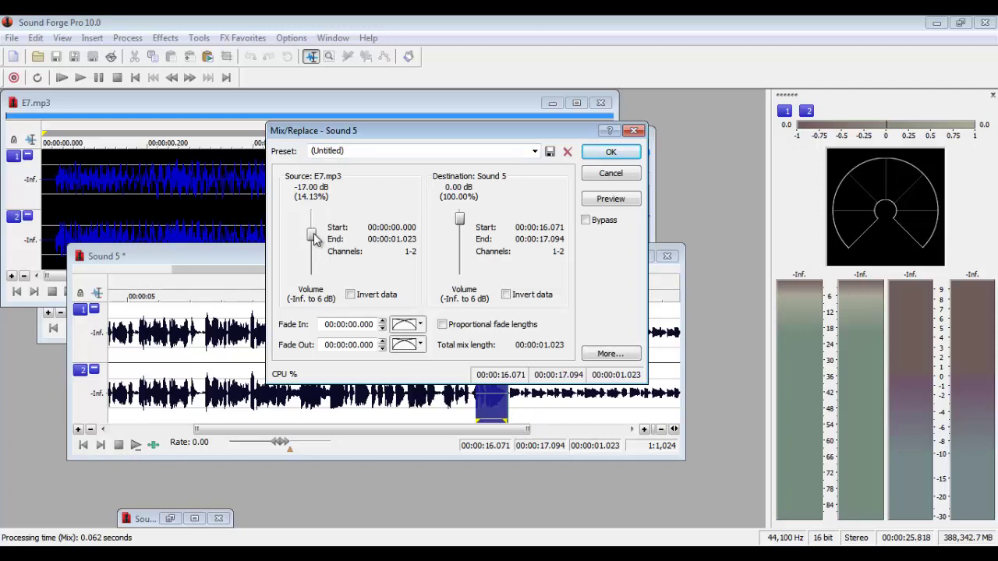
pyautogui.click(610, 151)
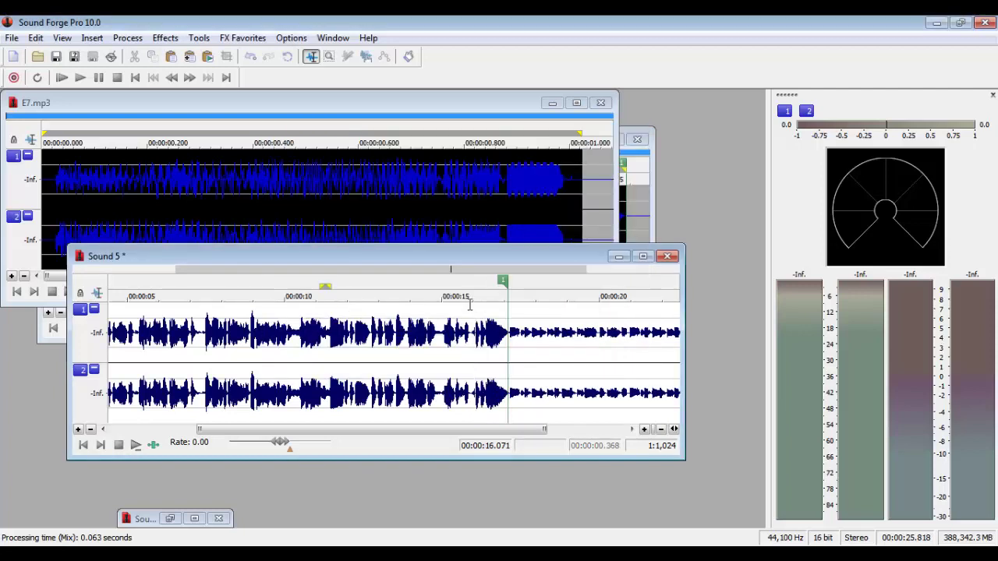
# Play Sound 5 from the beginning to check the complete mix
pyautogui.scroll(-2, 460, 324)
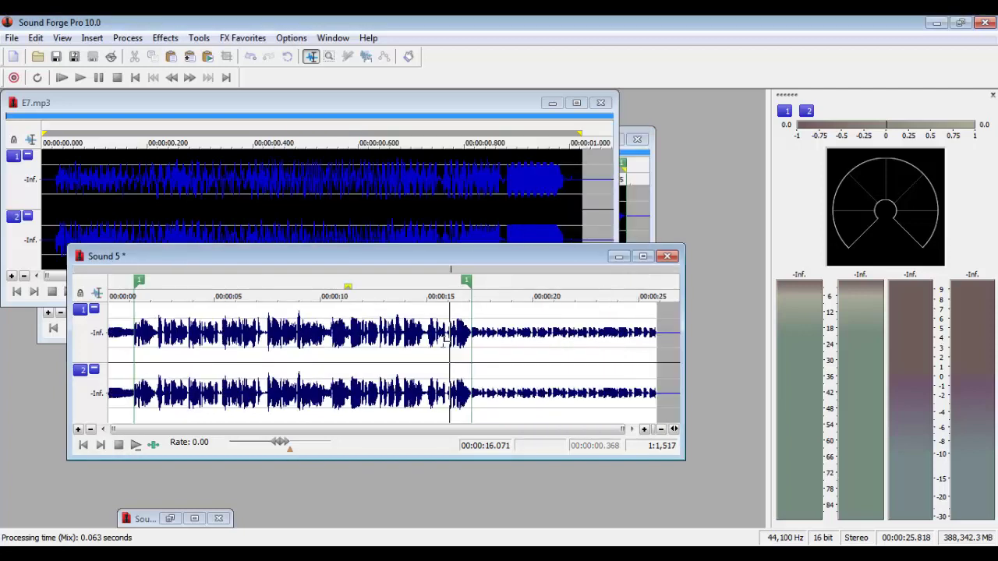
pyautogui.click(83, 445)
pyautogui.press('space')
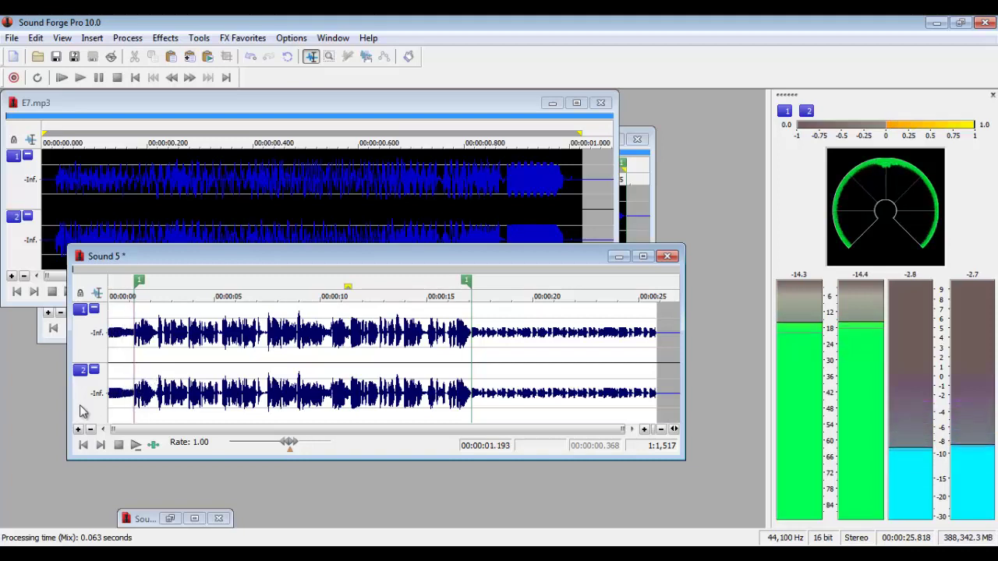
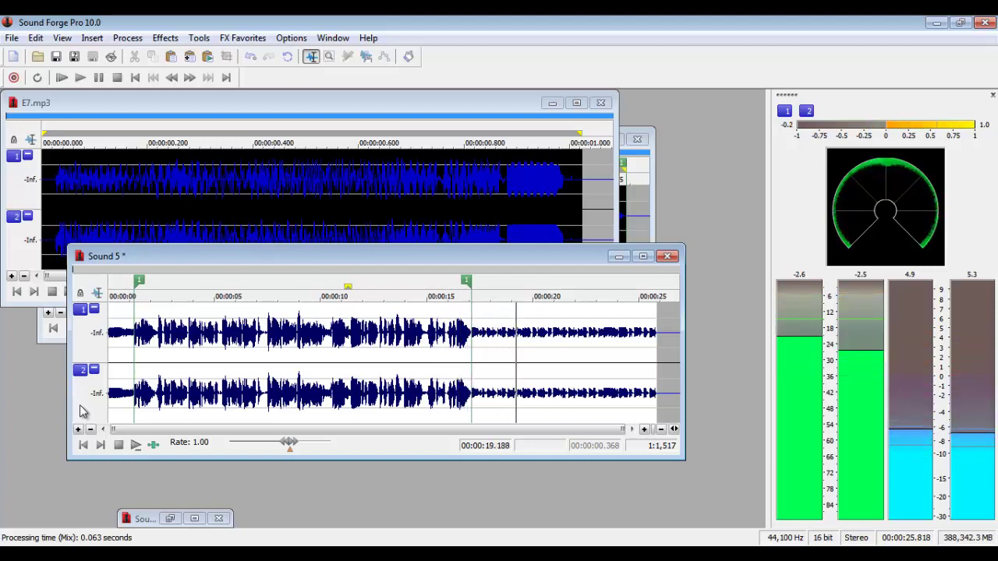
pyautogui.press('space')
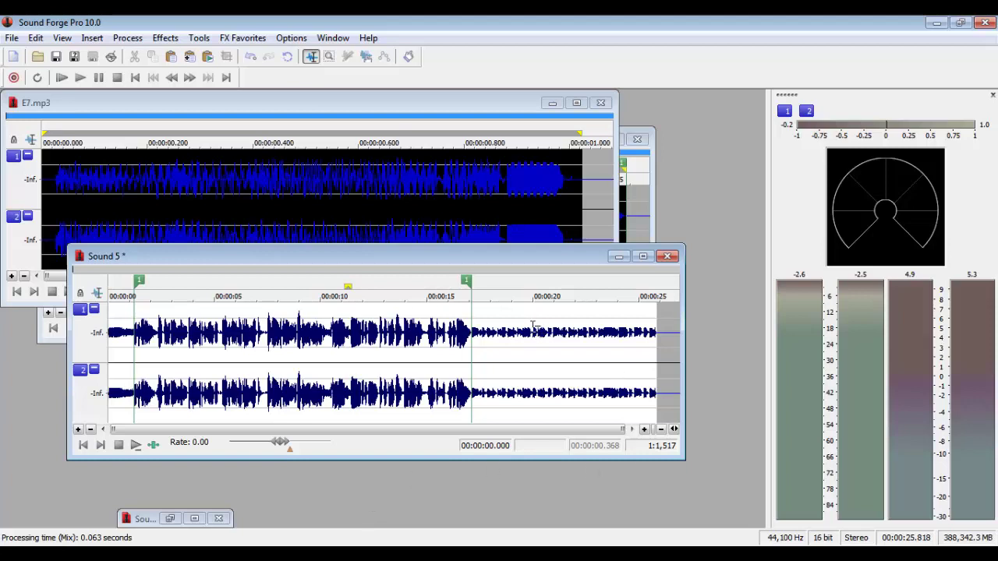
# Trim the music tail of Sound 5 by deleting everything from 20.708 to 25.818 seconds
pyautogui.moveTo(532, 328); pyautogui.dragTo(688, 405)
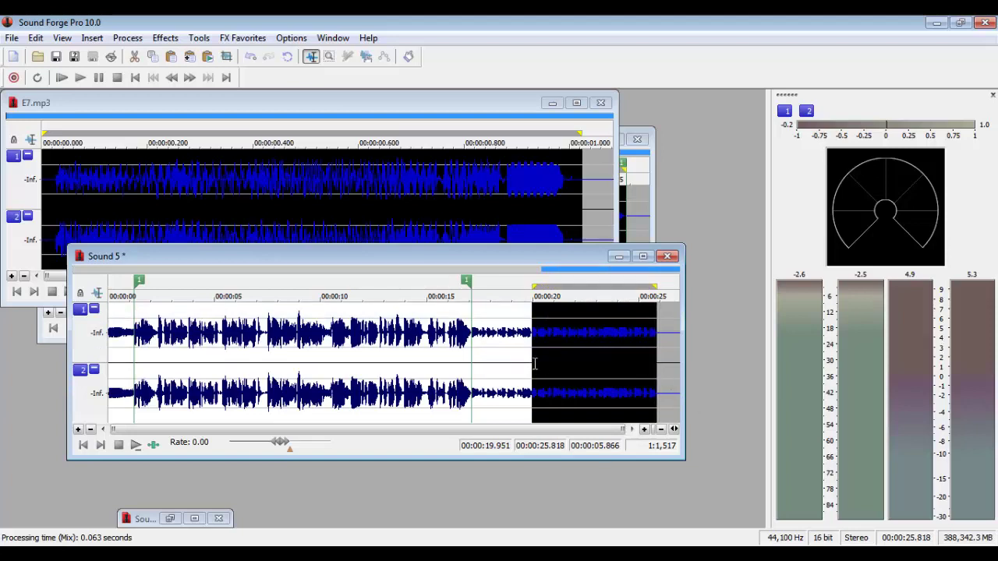
pyautogui.moveTo(531, 364); pyautogui.dragTo(548, 364)
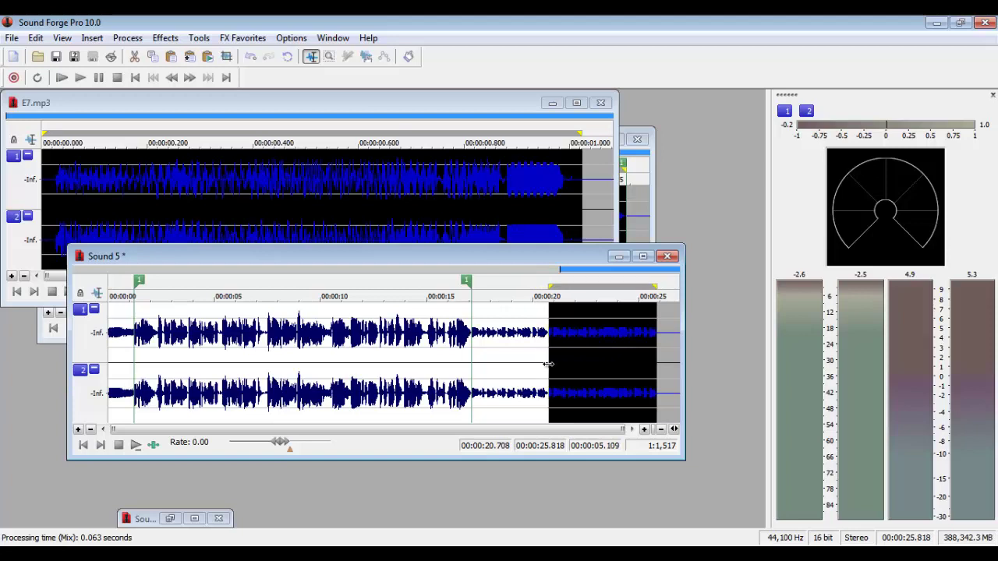
pyautogui.press('Delete')
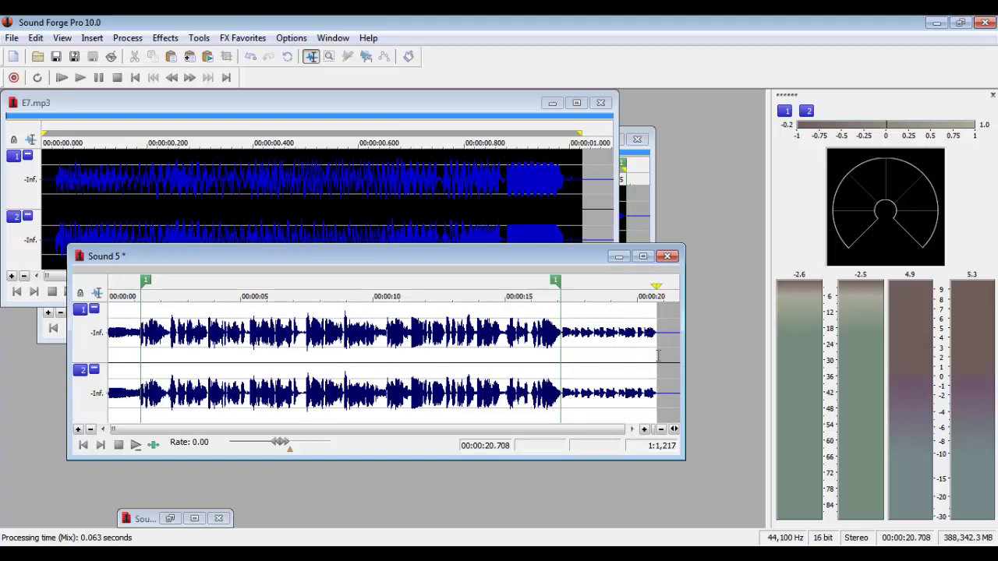
# Delete region 1 from Sound 5
pyautogui.click(304, 356)
pyautogui.rightClick(146, 284)
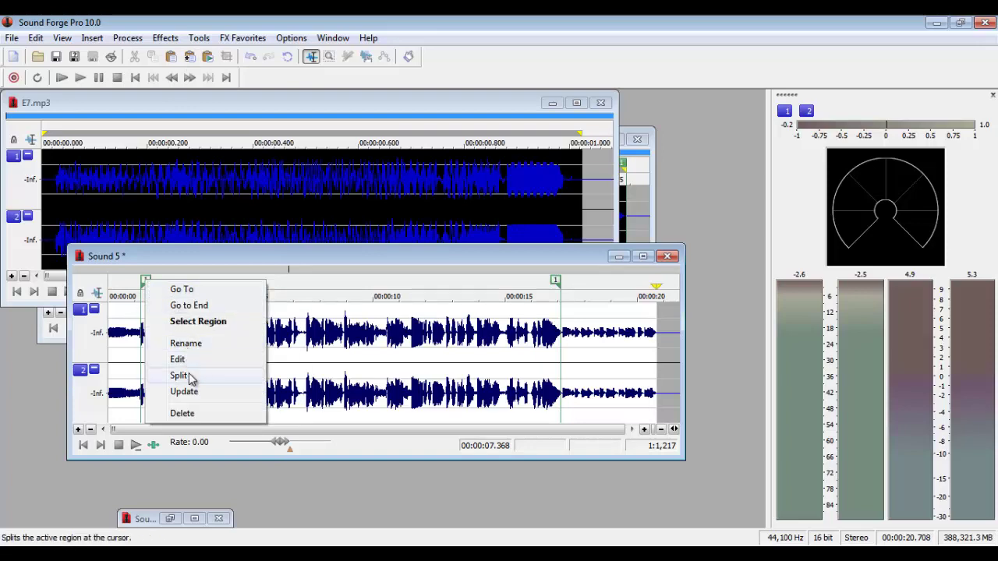
pyautogui.click(201, 413)
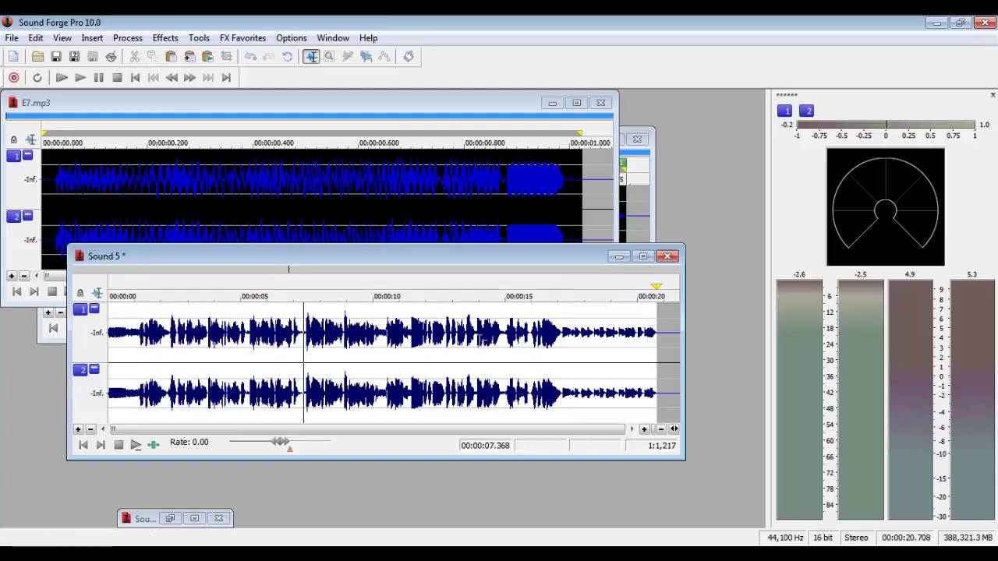
# Select all of Sound 5 and open the iZotope Ozone 4 effect on it
pyautogui.click(312, 359)
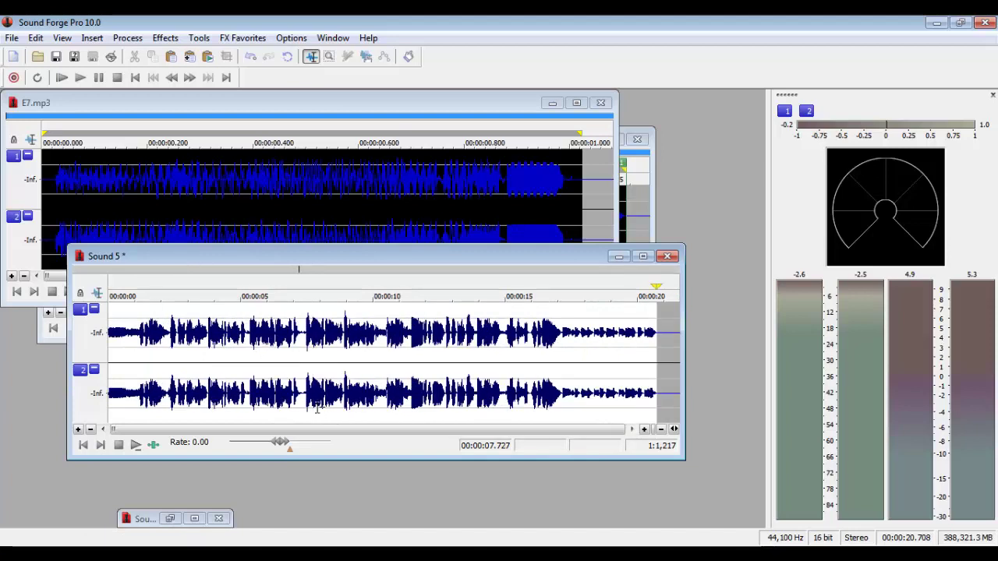
pyautogui.doubleClick(338, 362)
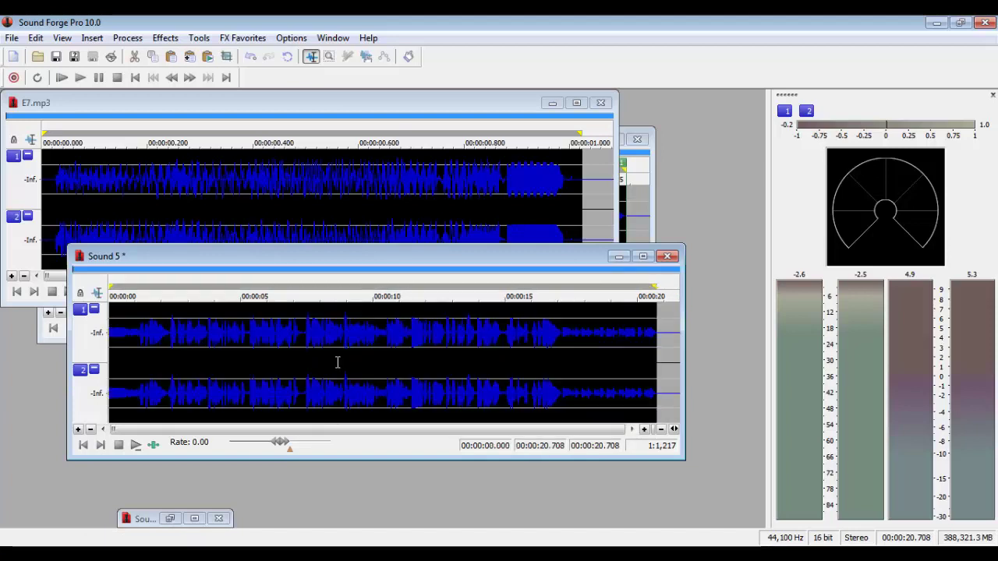
pyautogui.click(252, 39)
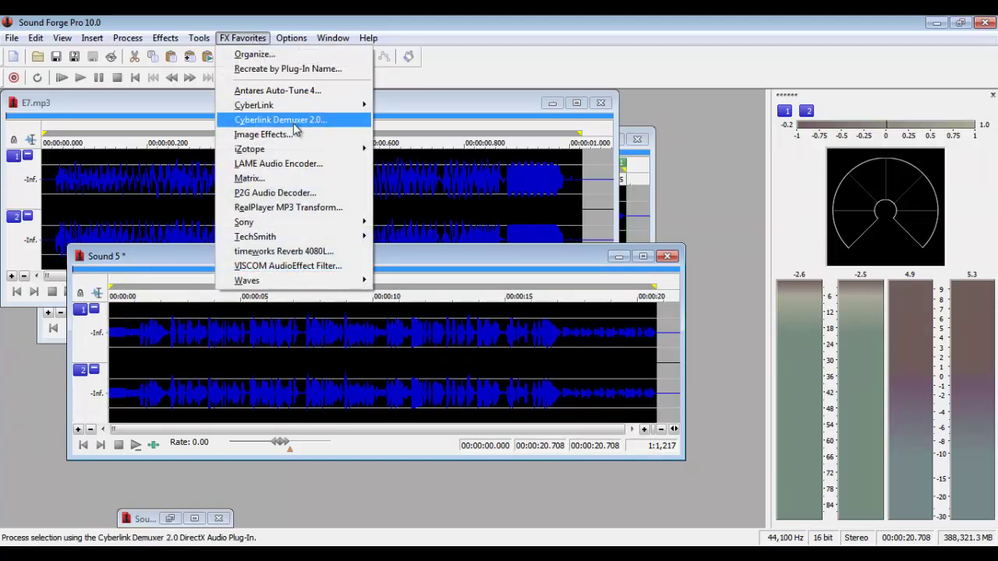
pyautogui.moveTo(312, 149)
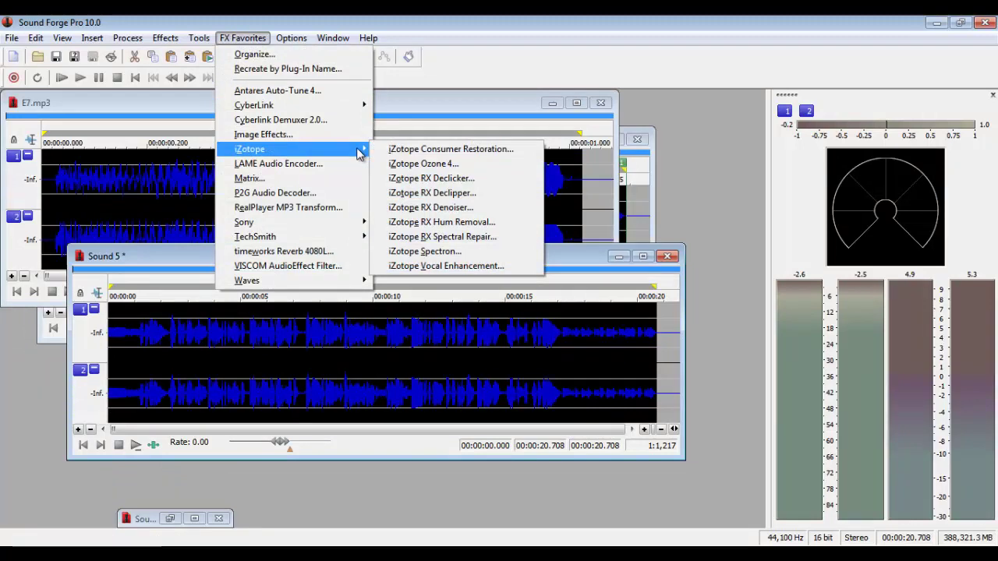
pyautogui.click(458, 165)
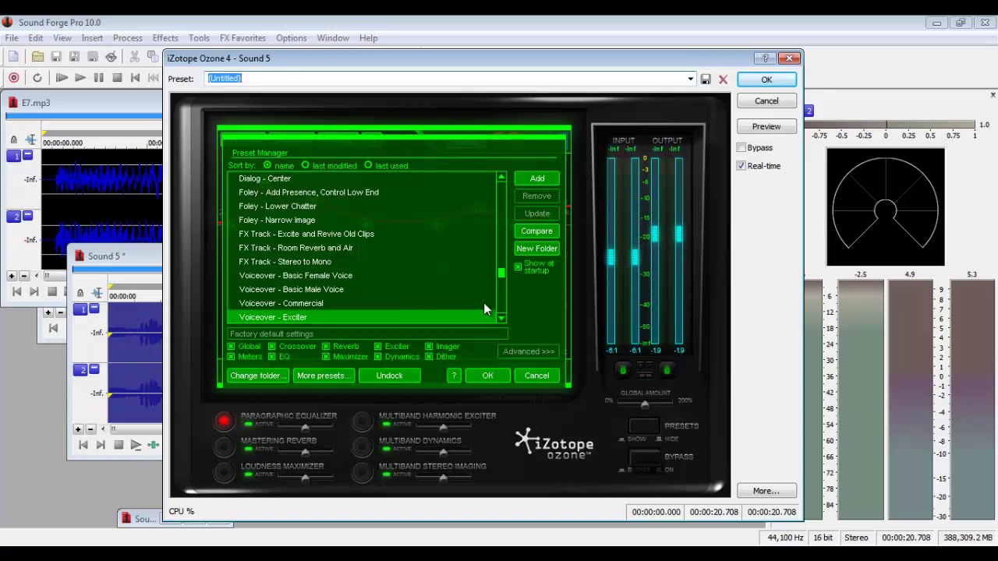
# Browse the Ozone 4 presets and load CD Master from the General Purpose Mastering group
pyautogui.click(508, 275)
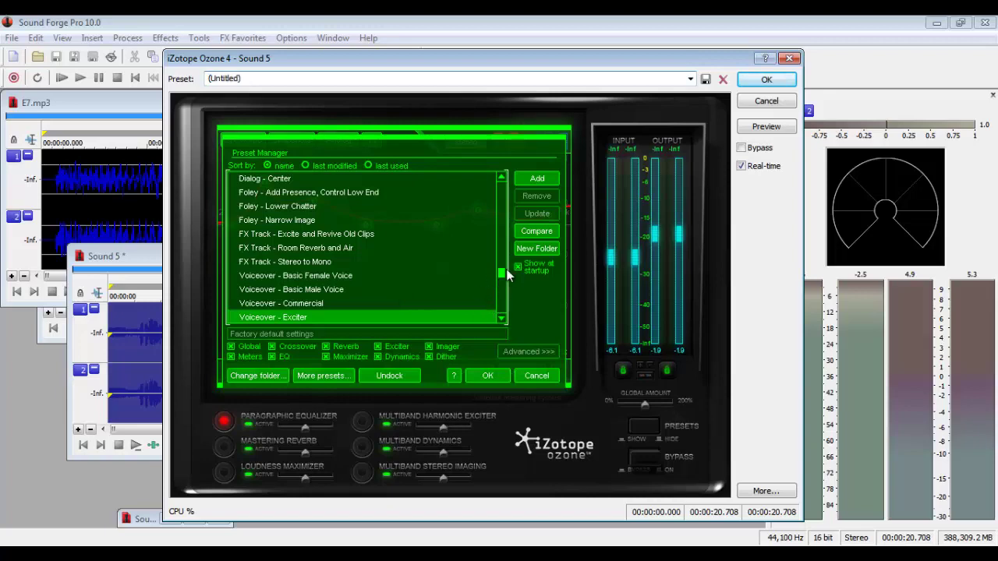
pyautogui.moveTo(508, 268); pyautogui.dragTo(512, 232)
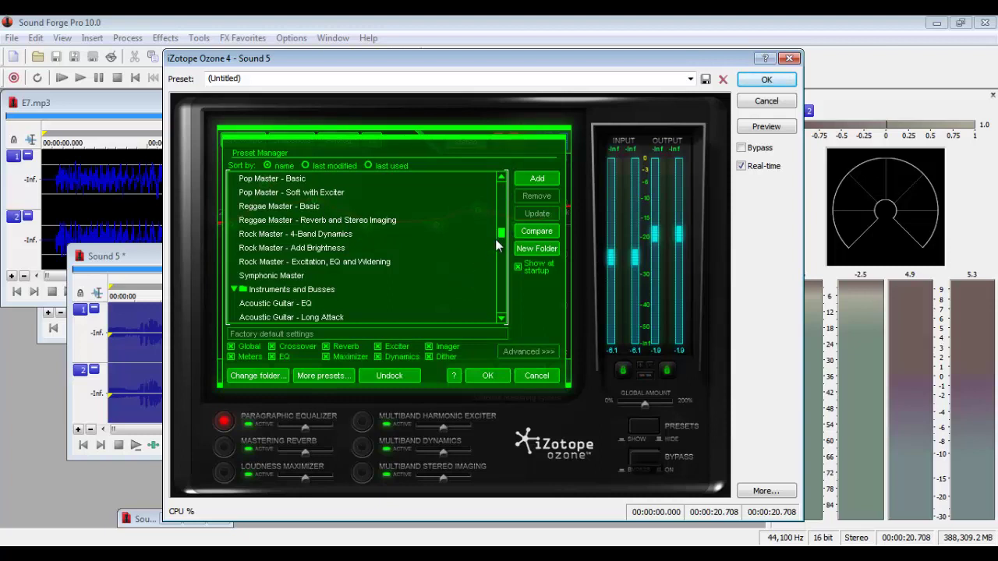
pyautogui.moveTo(503, 235); pyautogui.dragTo(494, 249)
pyautogui.scroll(-10, 492, 255)
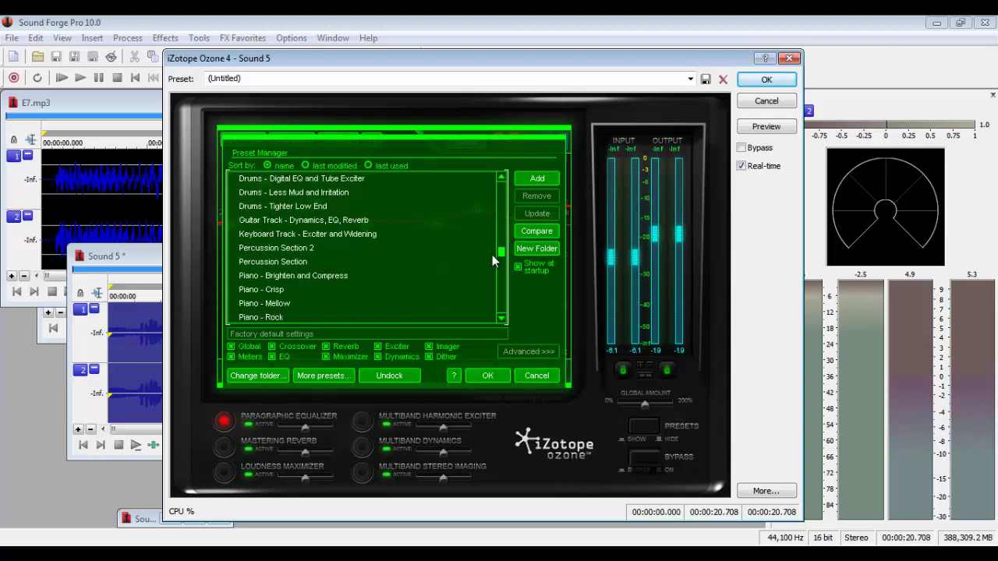
pyautogui.scroll(-5, 492, 266)
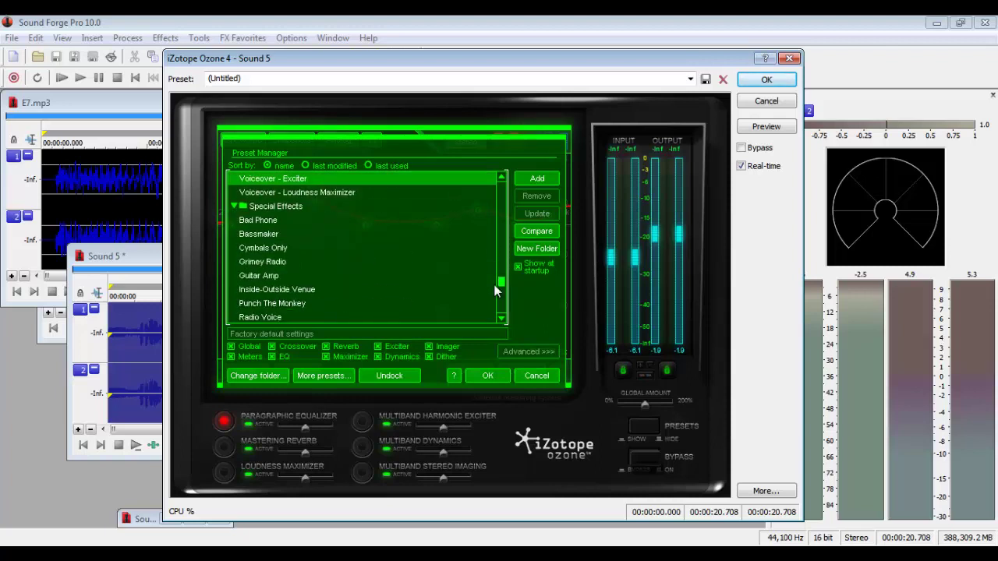
pyautogui.scroll(4, 490, 273)
pyautogui.moveTo(502, 266); pyautogui.dragTo(508, 189)
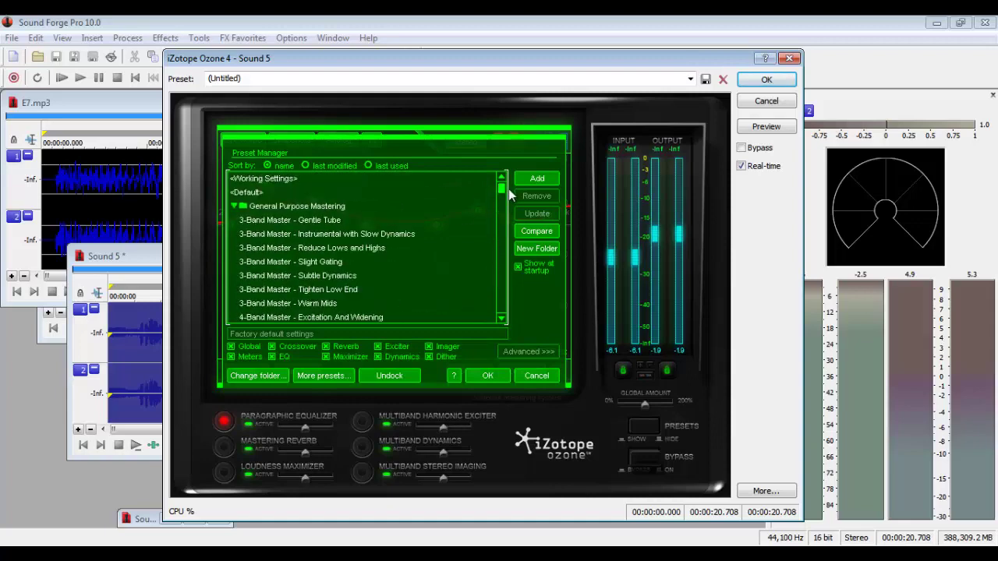
pyautogui.scroll(-9, 505, 321)
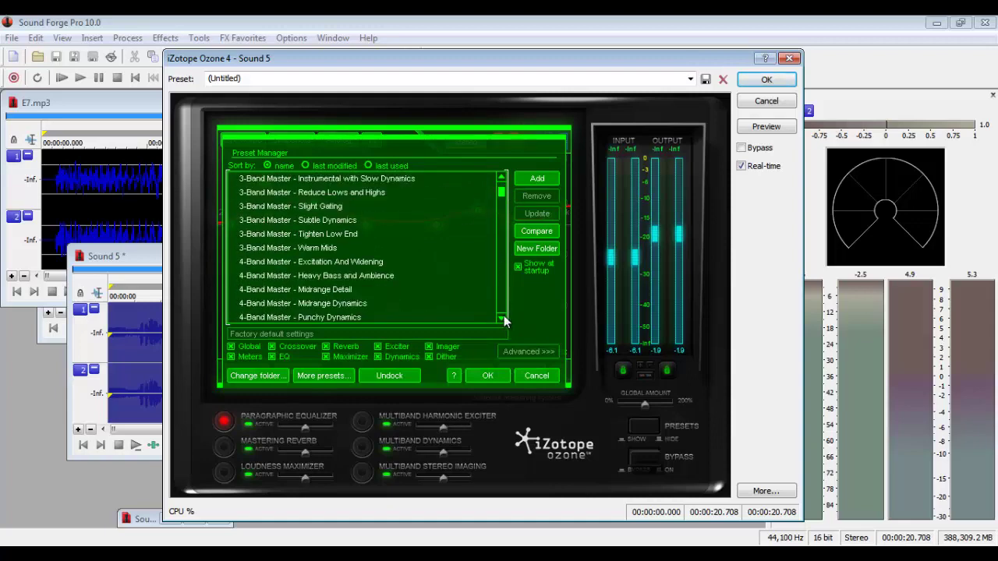
pyautogui.scroll(-1, 504, 321)
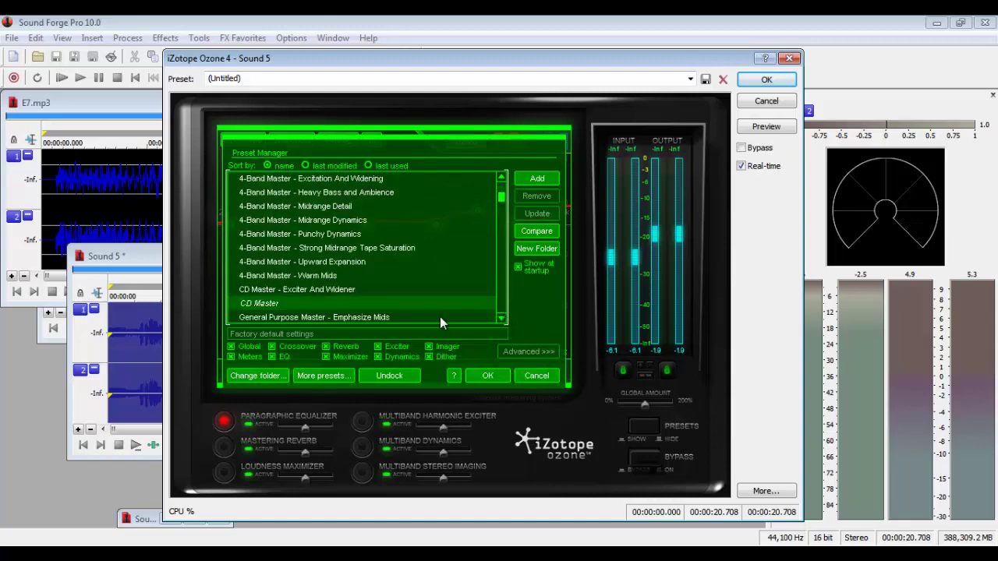
pyautogui.click(328, 303)
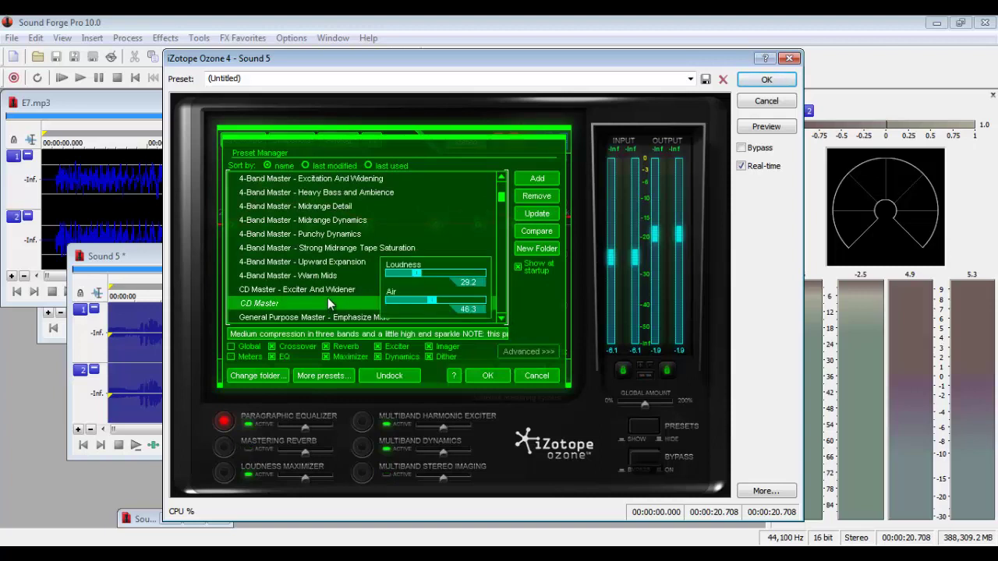
pyautogui.click(487, 376)
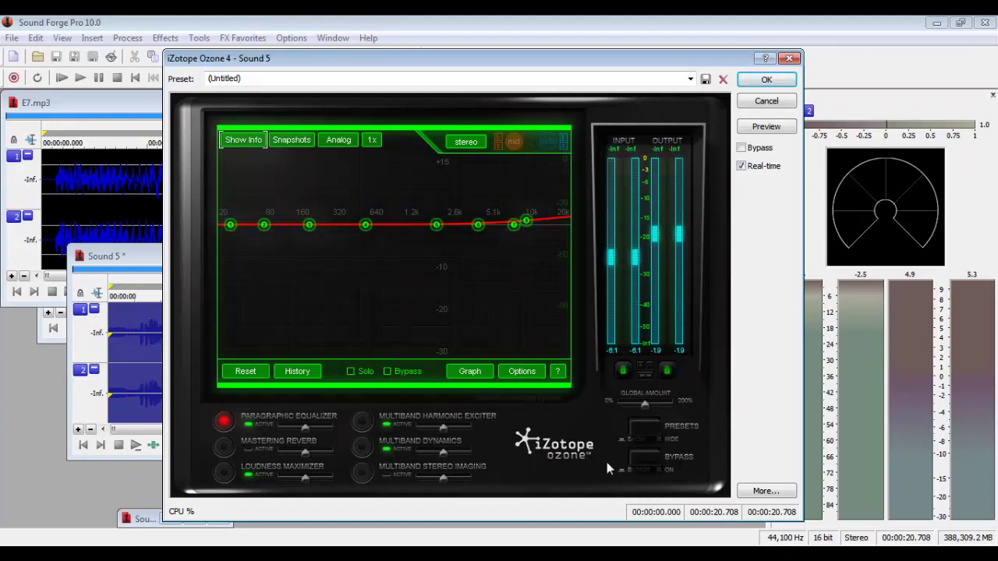
# Toggle the Ozone bypass on and off, and recheck the chosen CD Master preset in the preset manager
pyautogui.click(645, 461)
pyautogui.click(645, 465)
pyautogui.click(645, 429)
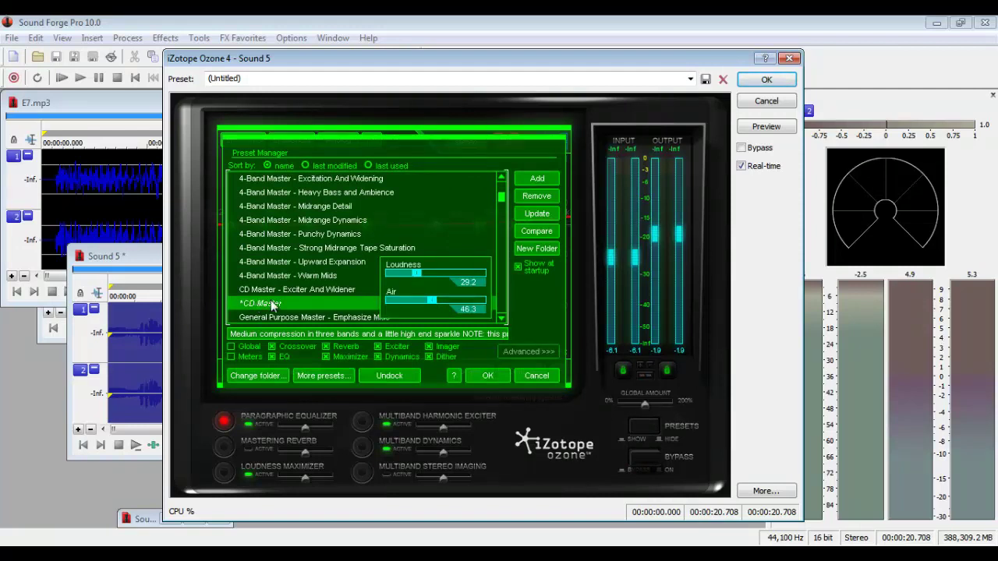
pyautogui.click(485, 378)
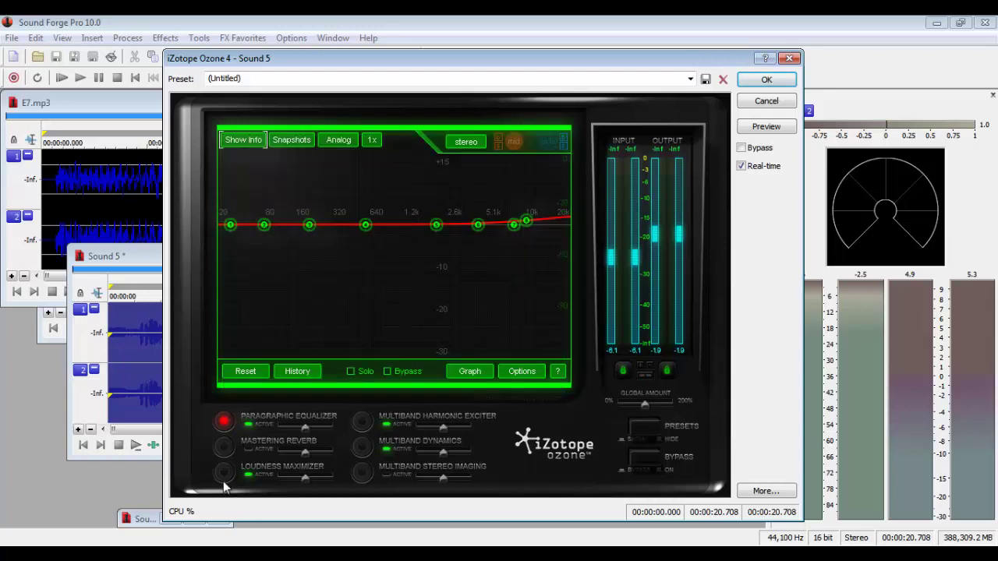
# Review the preset's multiband dynamics, loudness maximizer and paragraphic equalizer settings, and preview the effect on Sound 5
pyautogui.click(224, 473)
pyautogui.click(361, 446)
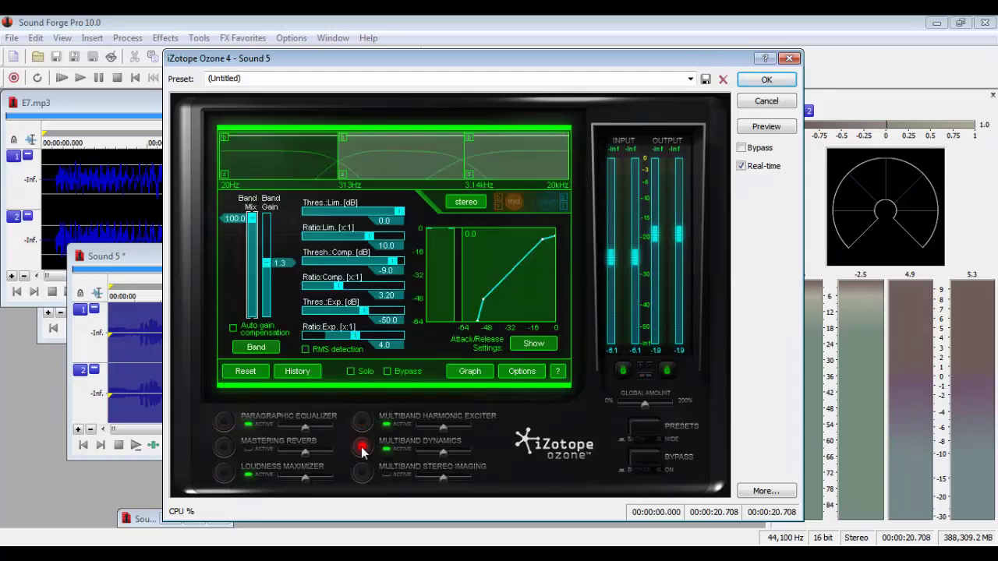
pyautogui.click(226, 472)
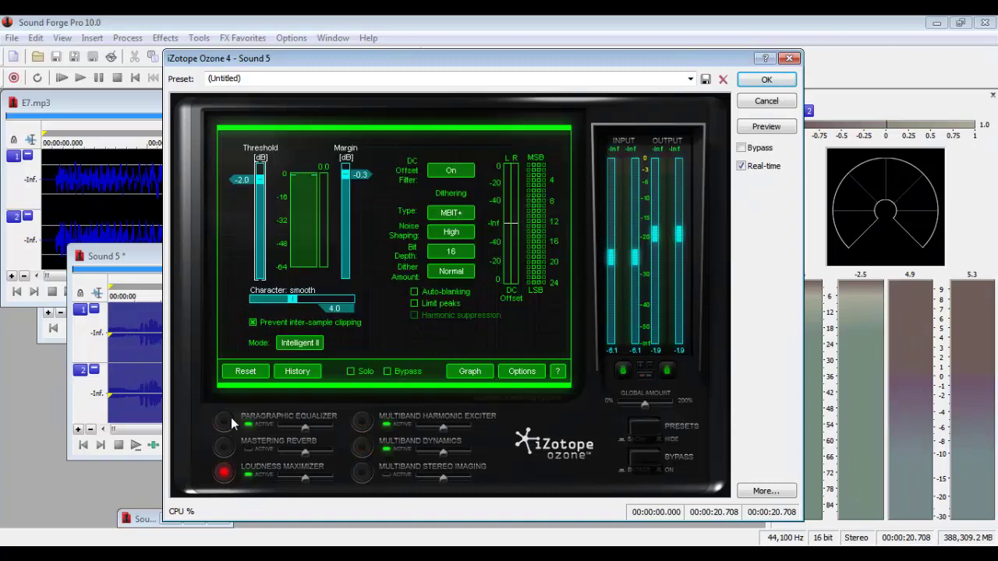
pyautogui.click(229, 420)
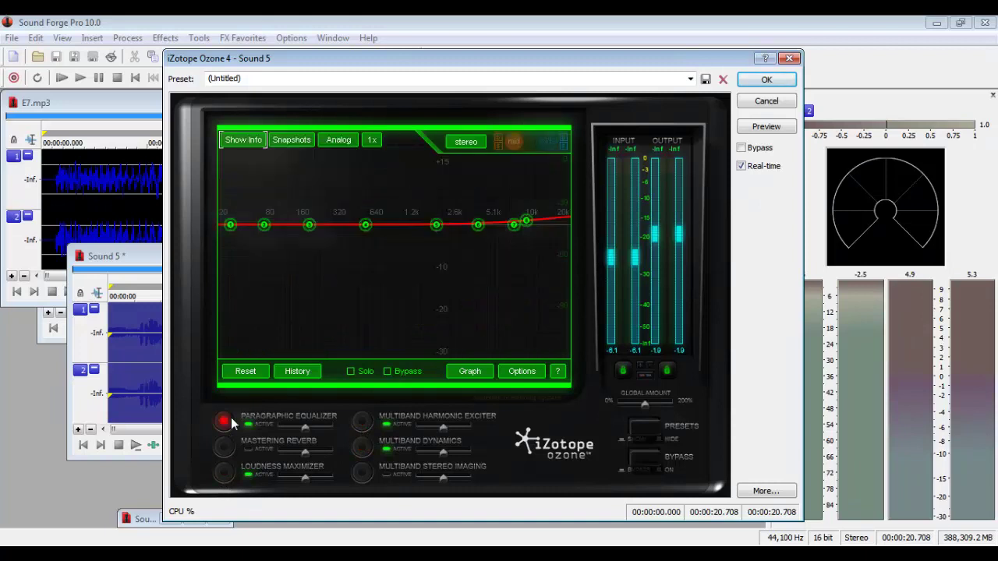
pyautogui.click(766, 126)
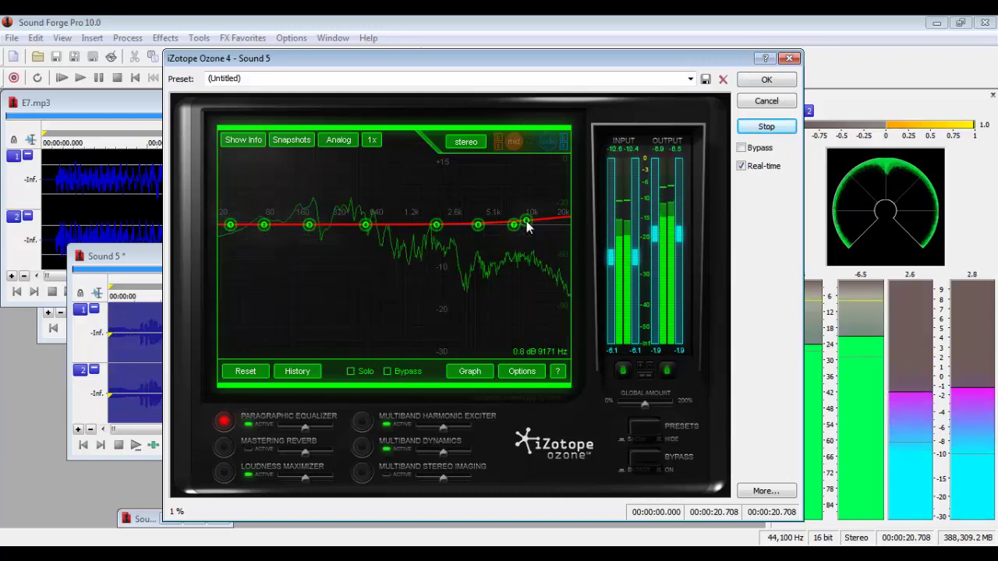
# In the paragraphic equalizer, boost the highest node about 4.4 dB near 8 kHz and the midrange node about 4.6 dB near 2551 Hz
pyautogui.moveTo(528, 224)
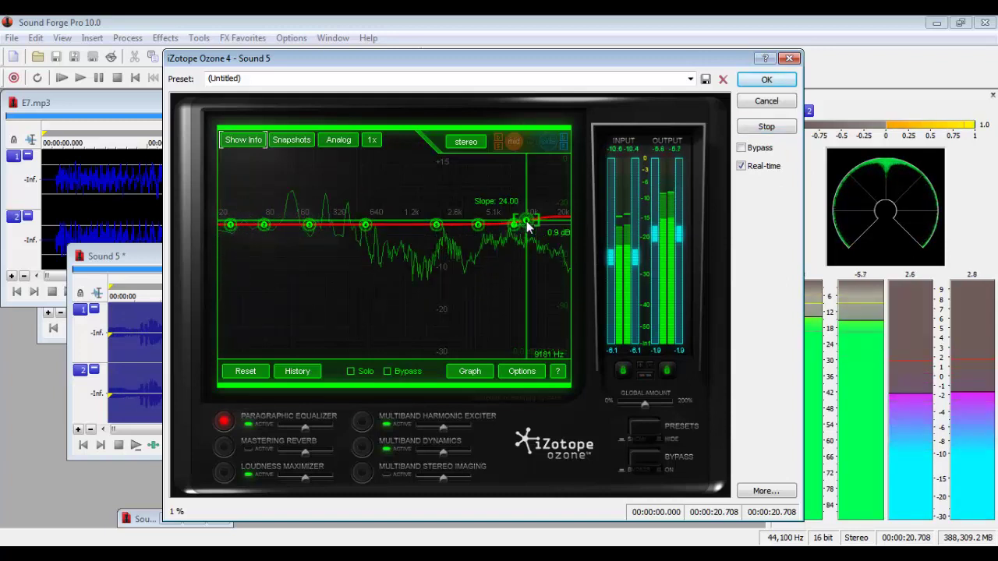
pyautogui.moveTo(528, 224)
pyautogui.mouseDown()
pyautogui.moveTo(536, 206)
pyautogui.moveTo(505, 212)
pyautogui.moveTo(519, 211)
pyautogui.mouseUp()
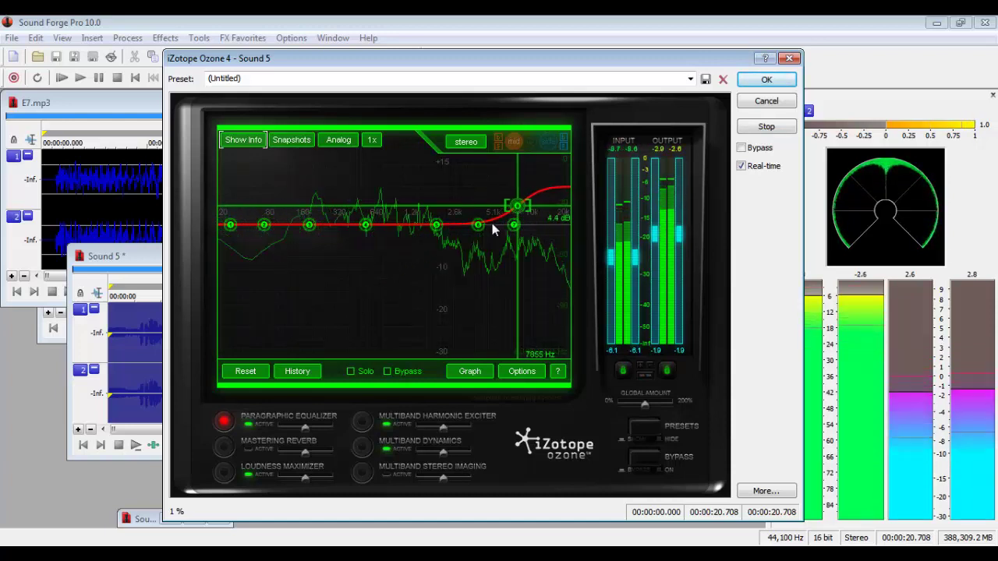
pyautogui.click(437, 226)
pyautogui.moveTo(442, 227); pyautogui.dragTo(456, 204)
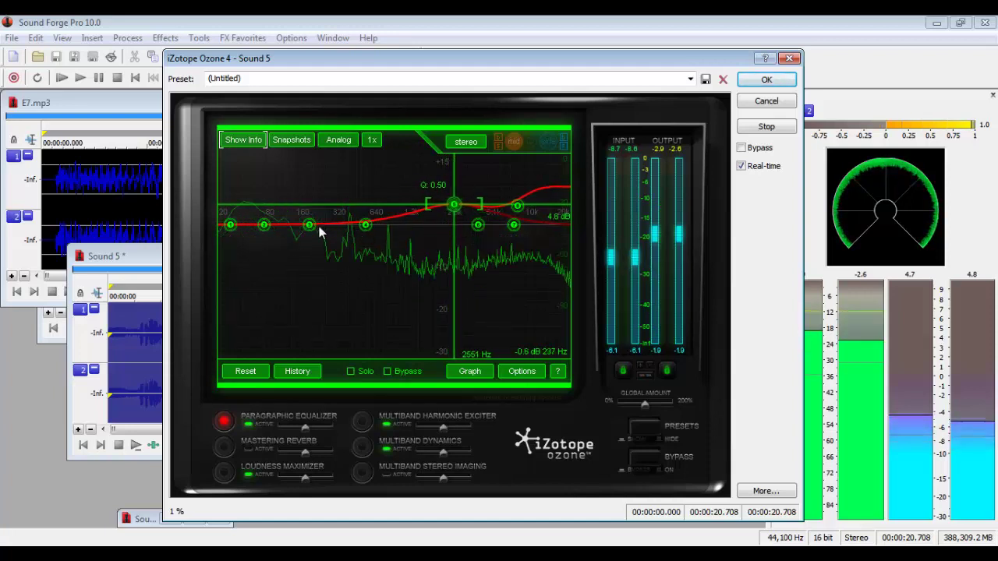
# Boost the low equalizer nodes to about 7.4 dB at 71 Hz and 2 dB at 150 Hz while previewing Sound 5
pyautogui.click(265, 225)
pyautogui.moveTo(265, 226); pyautogui.dragTo(296, 223)
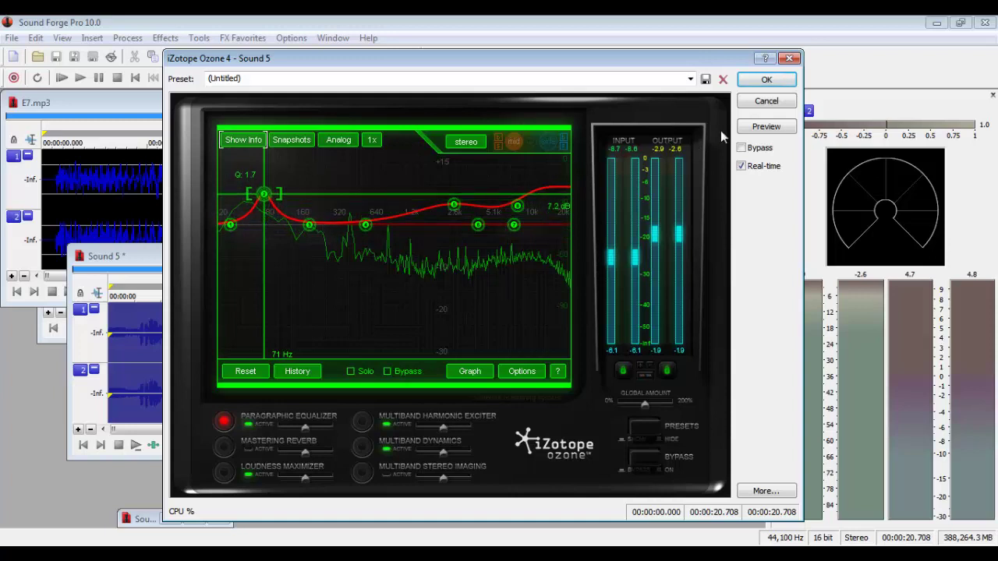
pyautogui.click(767, 126)
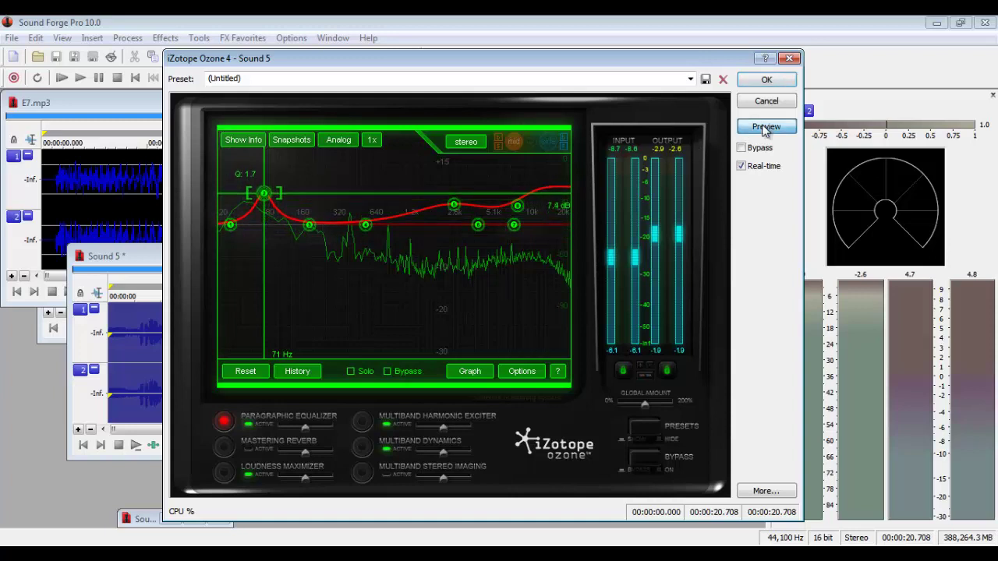
pyautogui.click(309, 225)
pyautogui.moveTo(309, 226)
pyautogui.mouseDown()
pyautogui.moveTo(312, 201)
pyautogui.moveTo(301, 201)
pyautogui.moveTo(300, 214)
pyautogui.mouseUp()
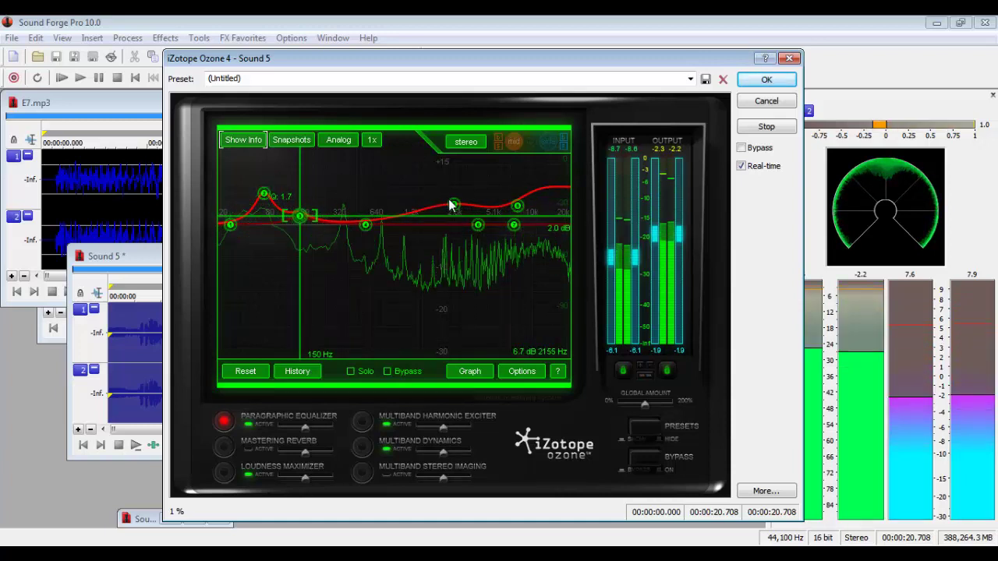
# Shift the highest equalizer node down to about 6729 Hz at roughly 4.6 dB, and preview the result
pyautogui.click(517, 208)
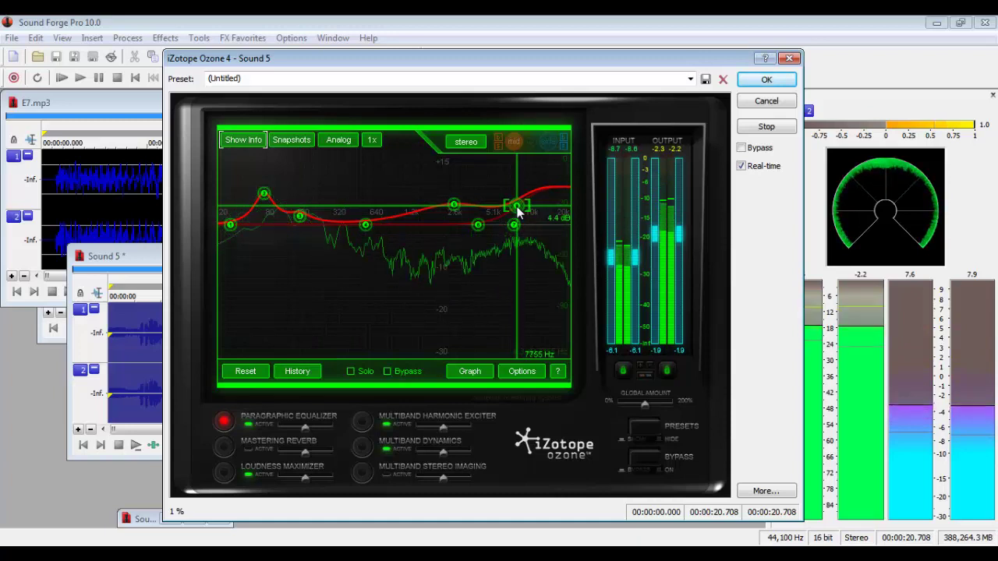
pyautogui.moveTo(518, 207); pyautogui.dragTo(508, 205)
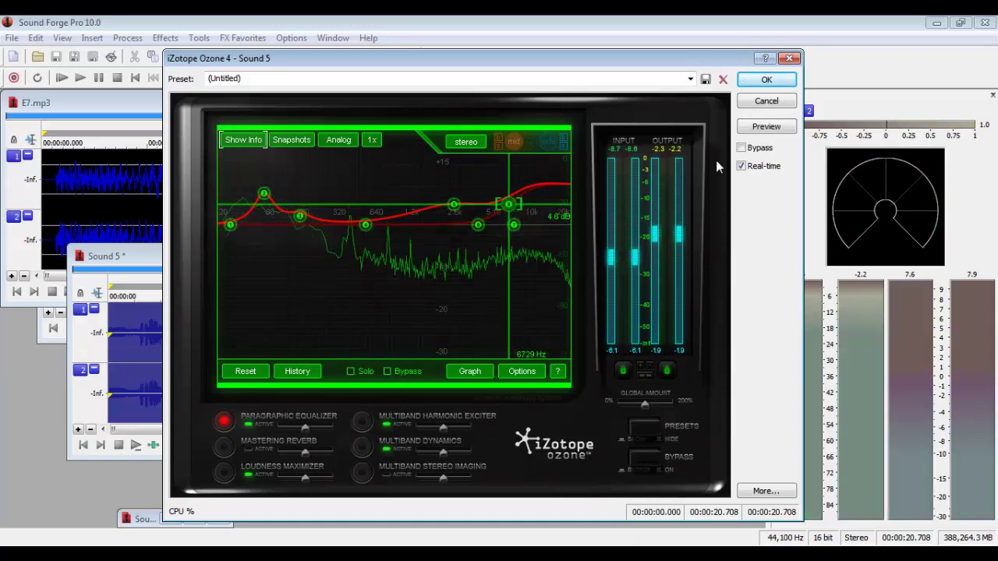
pyautogui.click(767, 126)
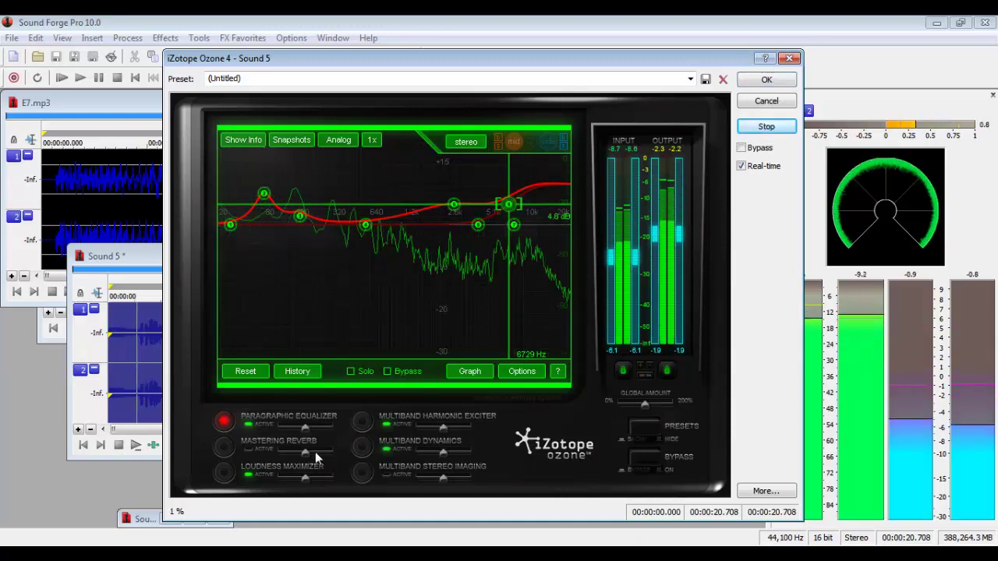
pyautogui.click(784, 128)
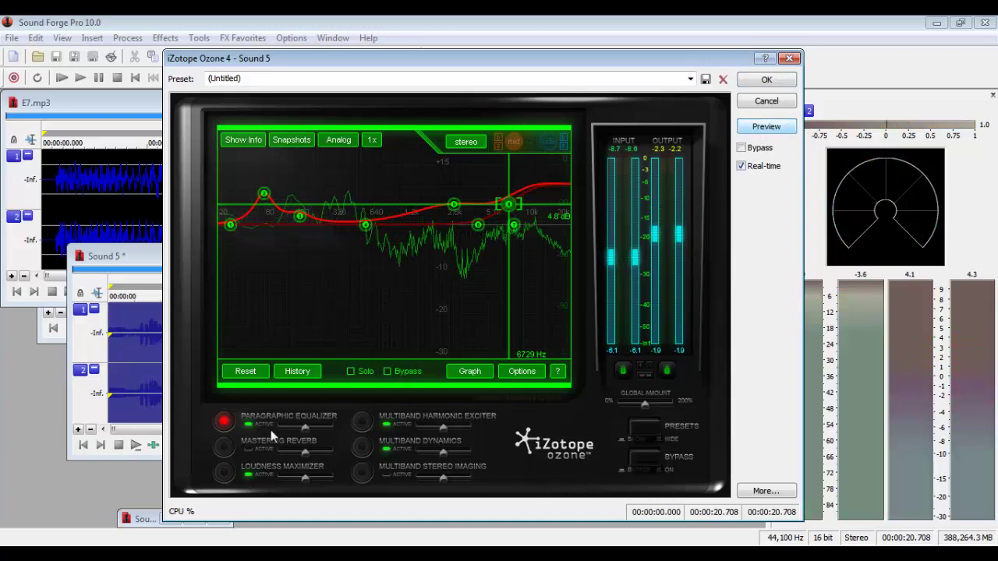
# Check the loudness maximizer, and set the multiband harmonic exciter amounts to about 1.7 for Band 3 and 3.0 for Band 1
pyautogui.click(224, 473)
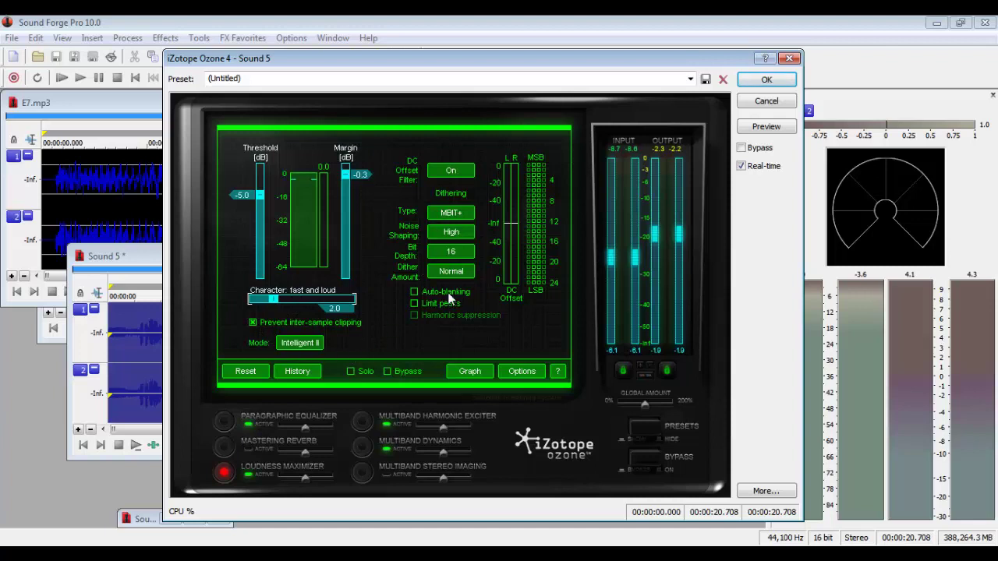
pyautogui.click(363, 421)
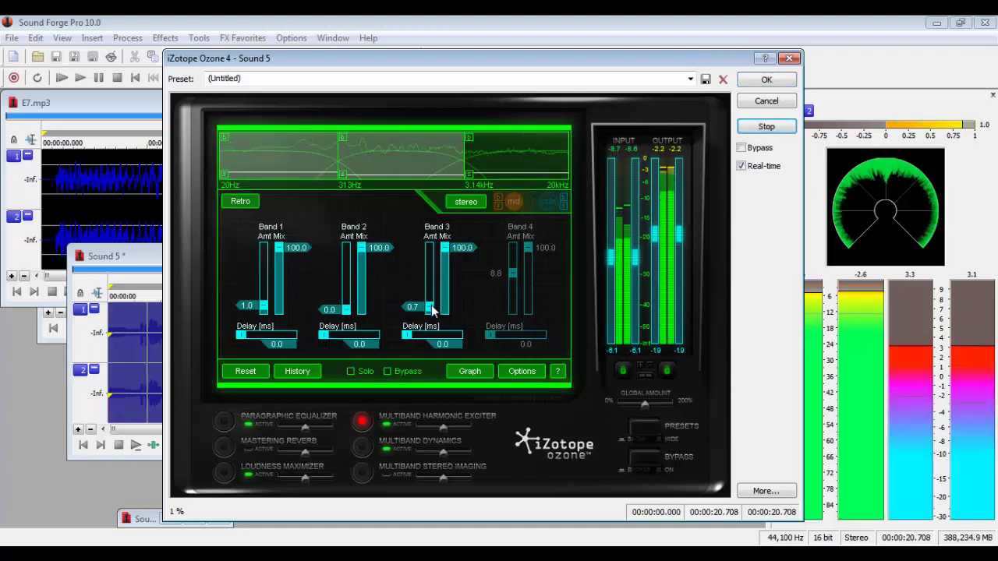
pyautogui.moveTo(432, 308); pyautogui.dragTo(431, 305)
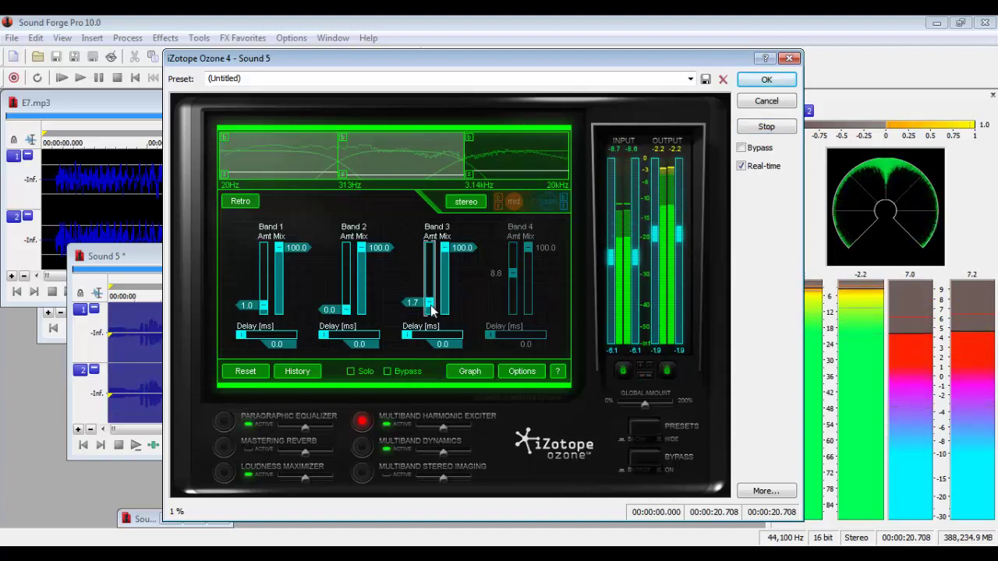
pyautogui.moveTo(262, 305); pyautogui.dragTo(262, 297)
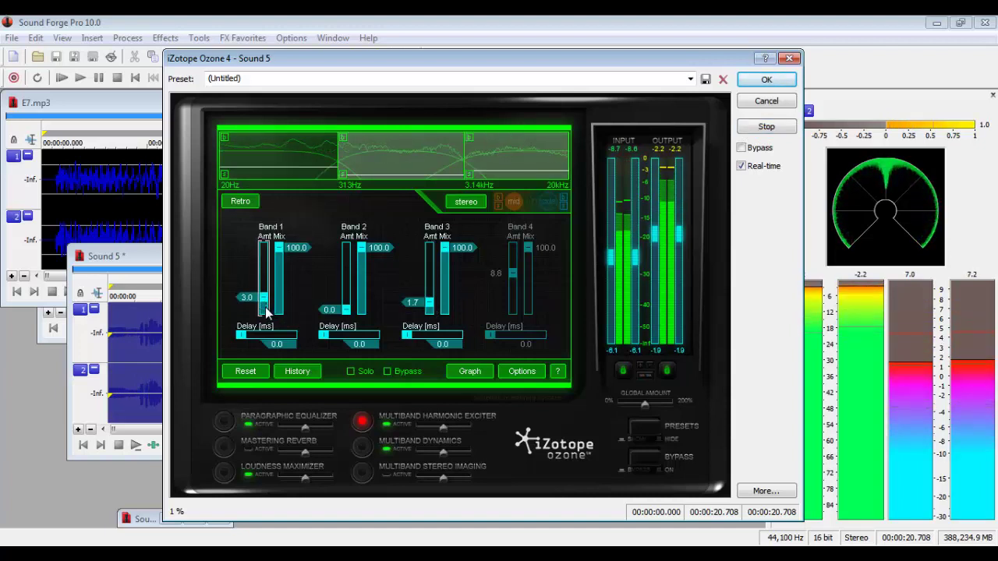
# Lower the crossover between Bands 1 and 2 to about 96 Hz and set the Band 1 exciter amount to 2.0
pyautogui.moveTo(336, 154); pyautogui.dragTo(292, 171)
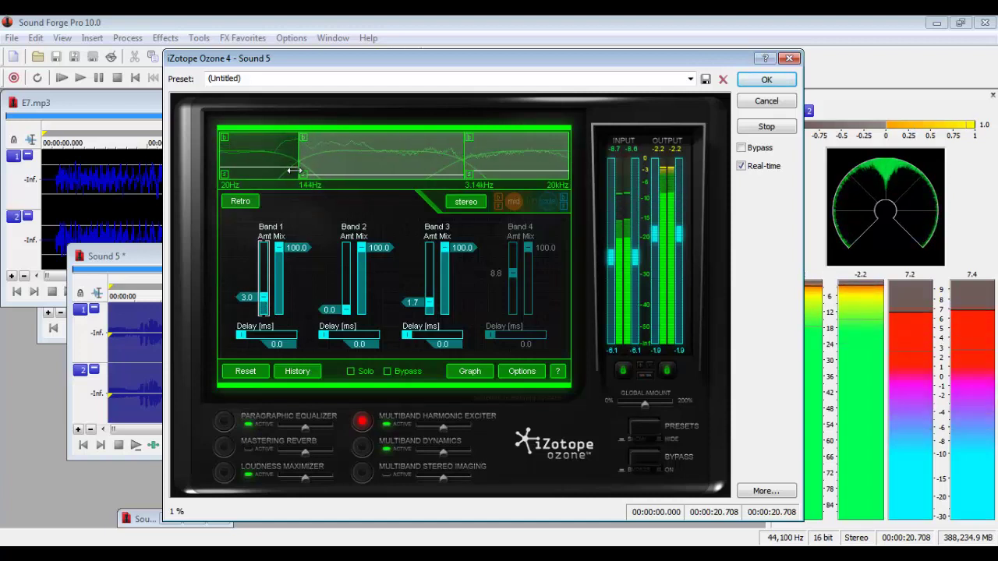
pyautogui.moveTo(263, 306); pyautogui.dragTo(263, 295)
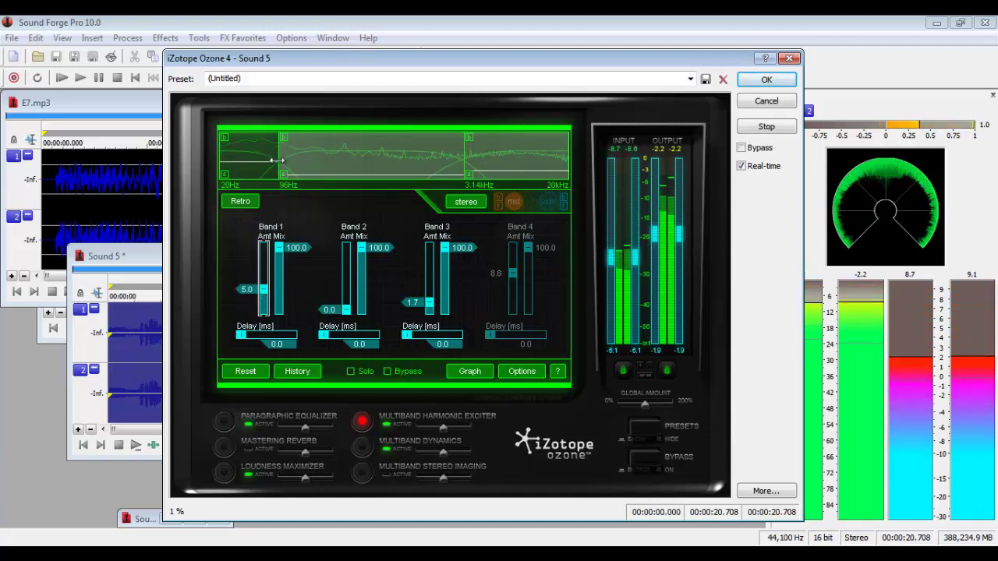
pyautogui.moveTo(263, 289); pyautogui.dragTo(266, 302)
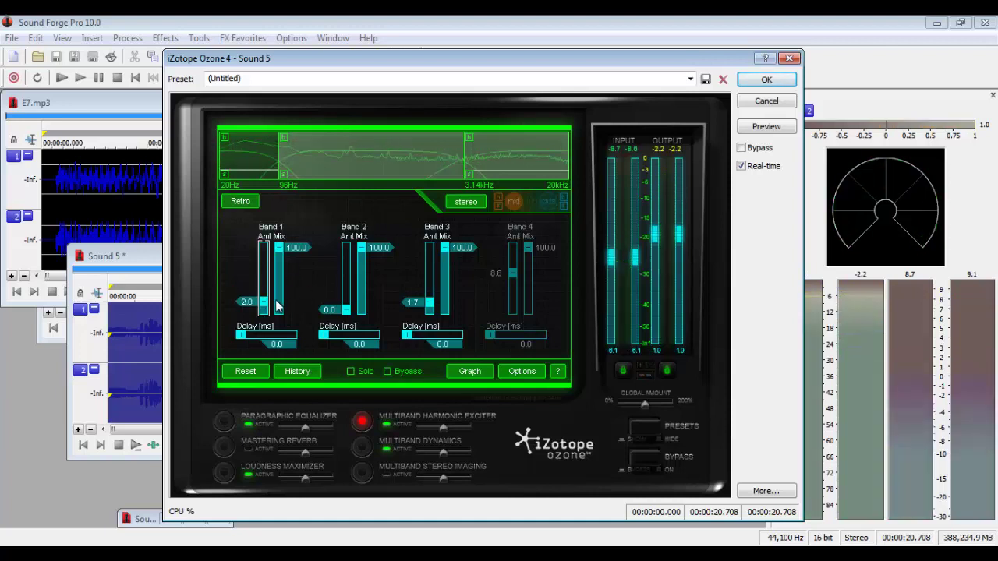
# In the multiband dynamics, set the gain of the band above 3.14 kHz to about 4.1 while previewing
pyautogui.click(363, 451)
pyautogui.click(756, 128)
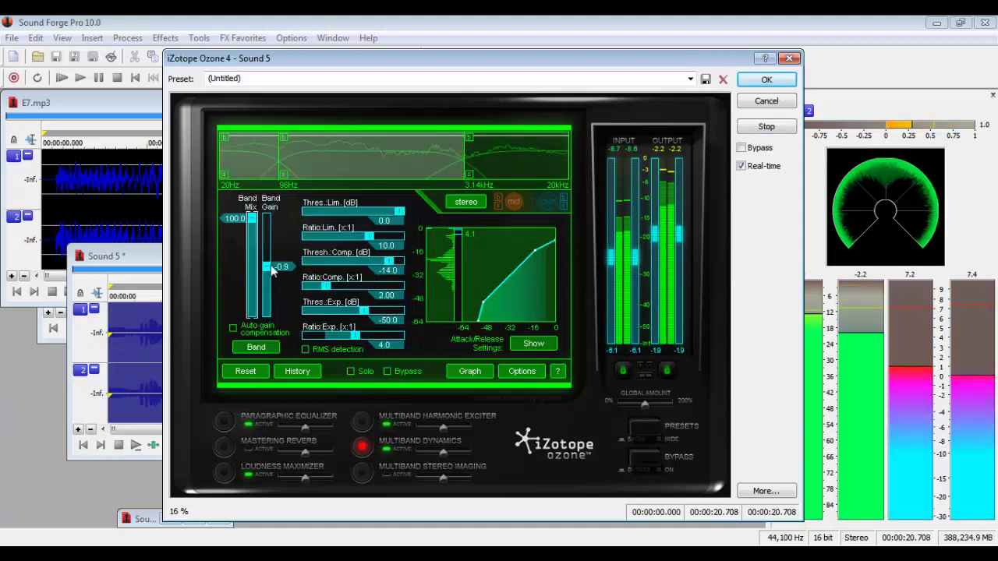
pyautogui.moveTo(270, 275); pyautogui.dragTo(271, 269)
pyautogui.scroll(3, 269, 270)
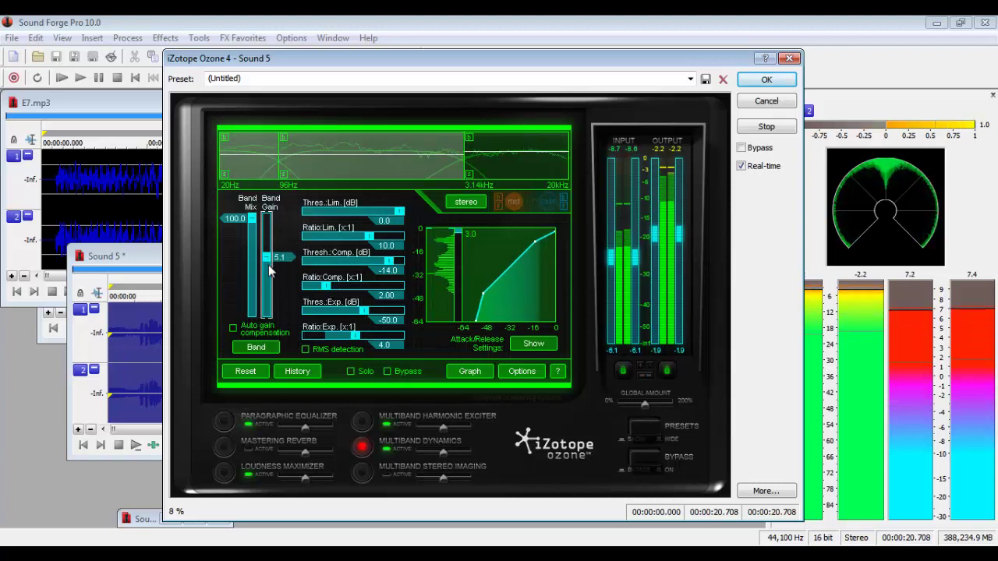
pyautogui.scroll(-1, 269, 270)
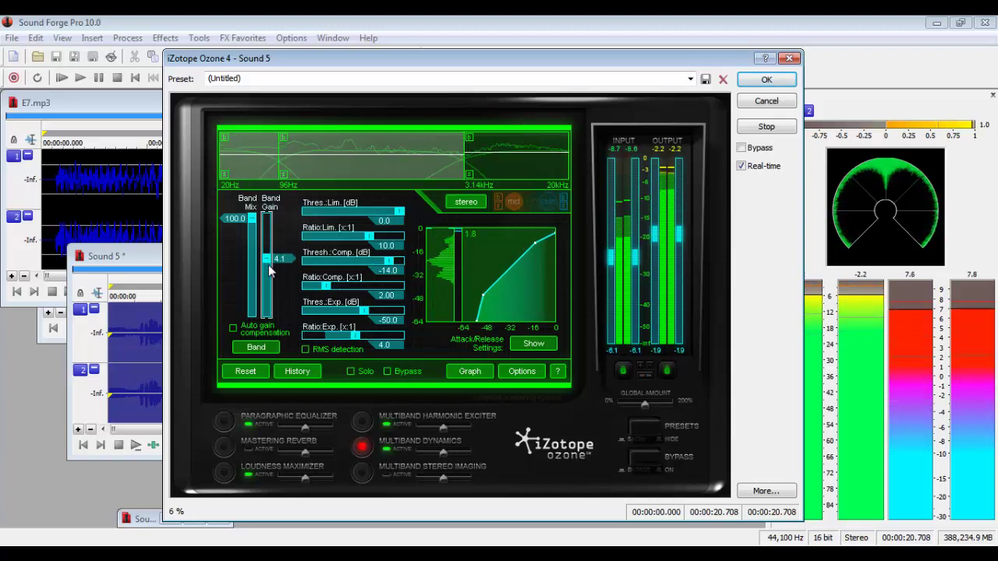
# Set that band's limiter ratio to about 8.90 and its compressor to a threshold of about -27.9 dB with a 1.76 ratio
pyautogui.click(333, 237)
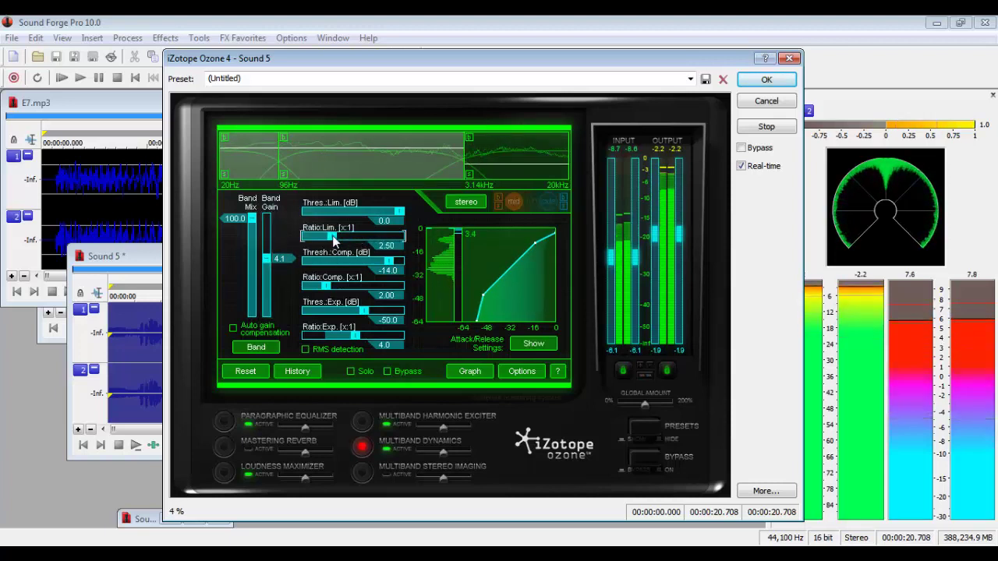
pyautogui.moveTo(333, 237); pyautogui.dragTo(378, 267)
pyautogui.click(383, 264)
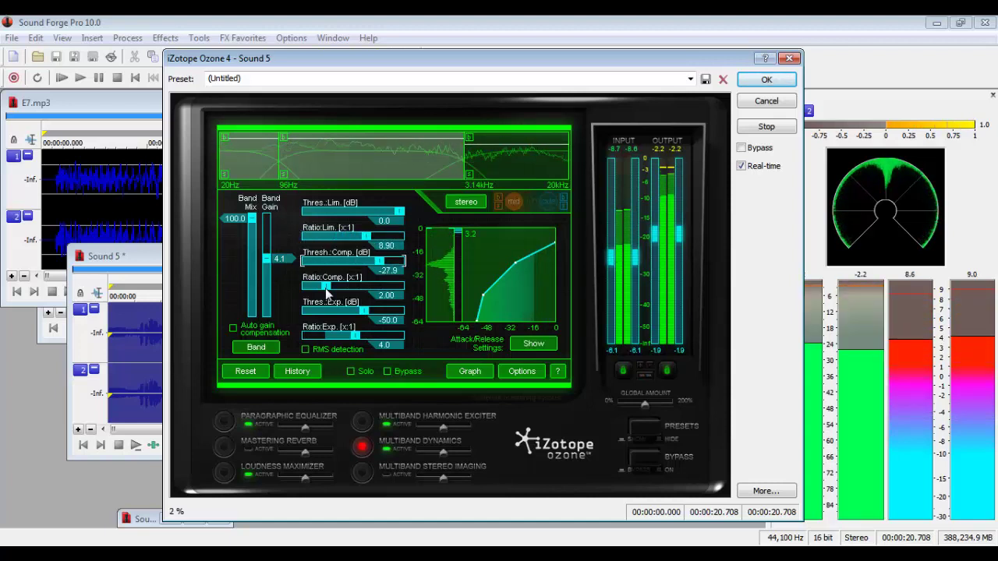
pyautogui.moveTo(328, 293)
pyautogui.mouseDown()
pyautogui.moveTo(374, 292)
pyautogui.moveTo(305, 290)
pyautogui.moveTo(321, 289)
pyautogui.mouseUp()
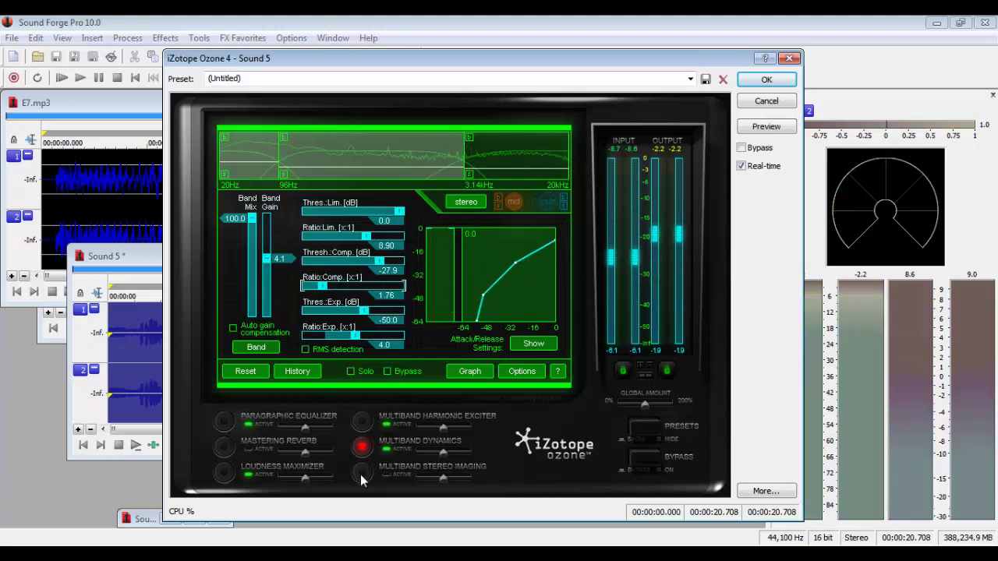
# Activate multiband stereo imaging and set the grouped band delays to 0.1 ms and the Band 3 widening to 0.1
pyautogui.click(341, 415)
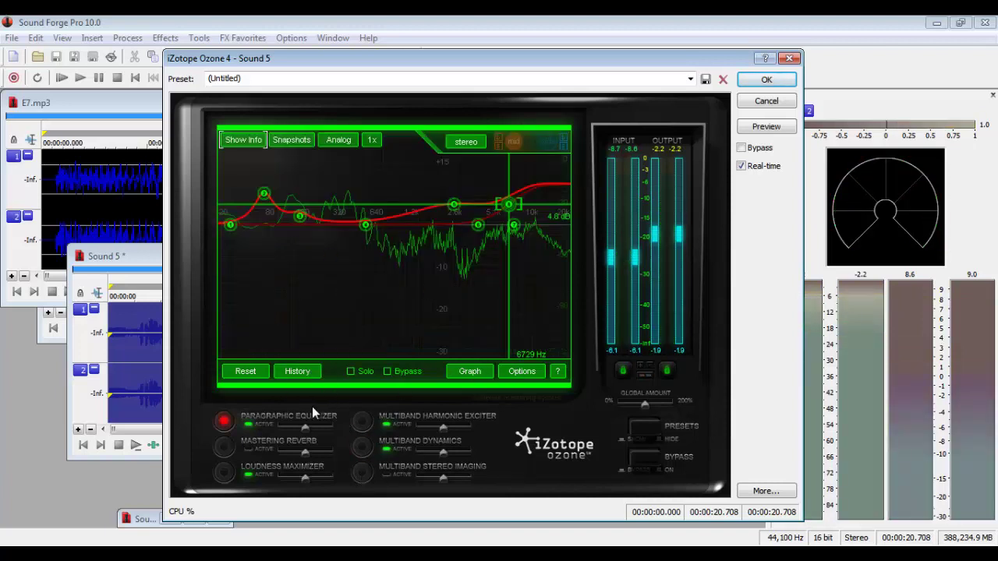
pyautogui.click(357, 477)
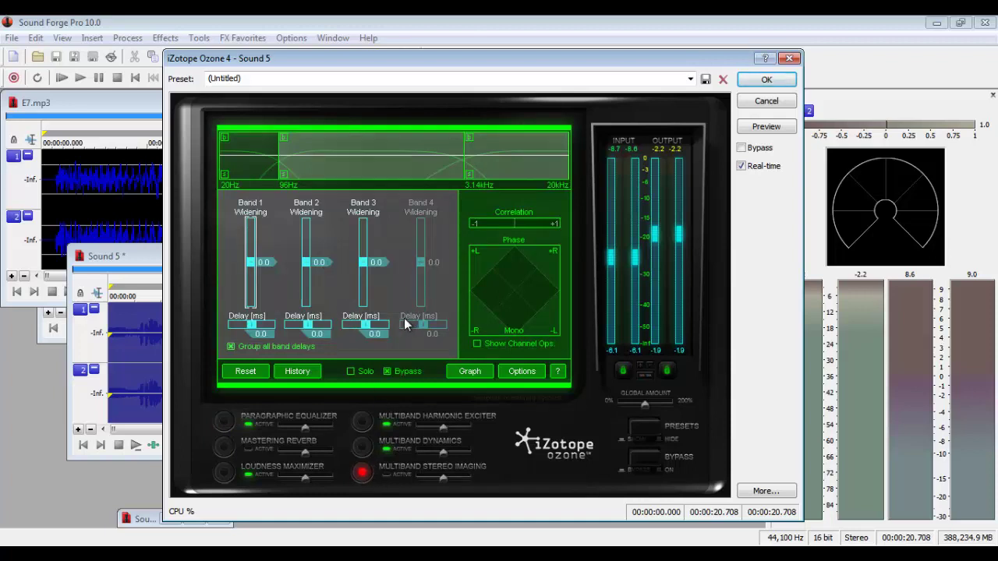
pyautogui.click(385, 475)
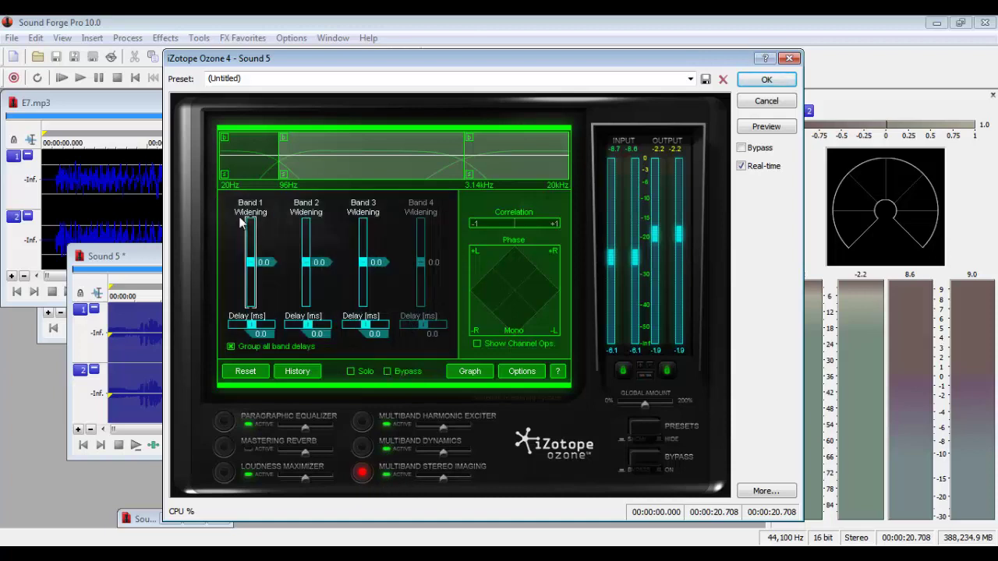
pyautogui.click(379, 335)
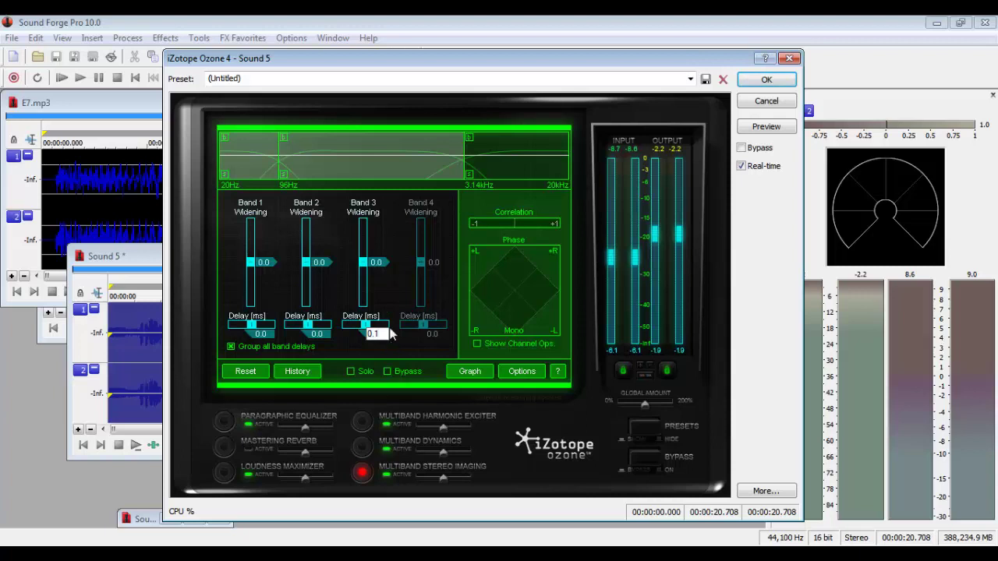
pyautogui.write('0.1')
pyautogui.click(375, 262)
pyautogui.press('Return')
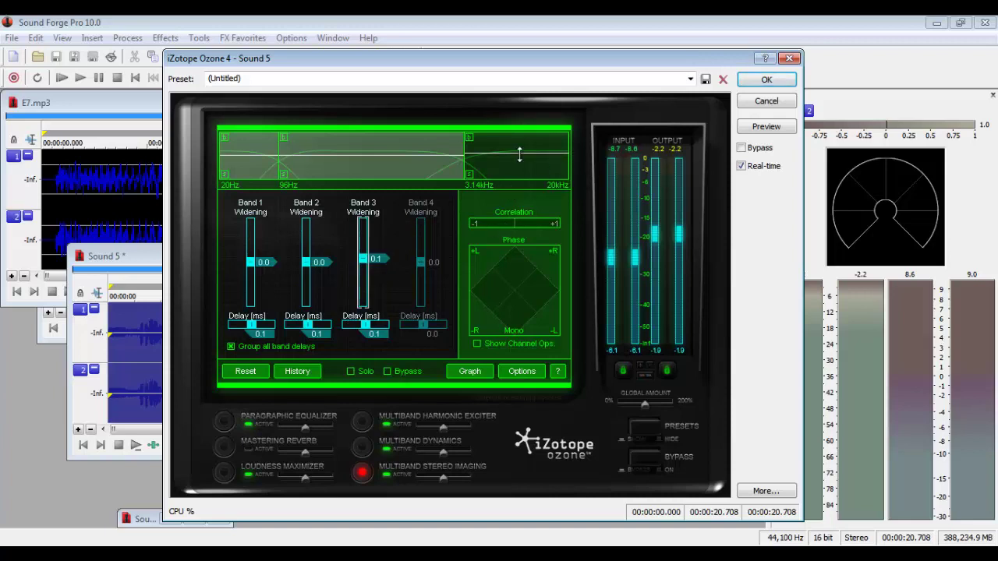
# Preview the full Ozone chain, apply it to Sound 5, and move the Sound 5 window up
pyautogui.click(786, 129)
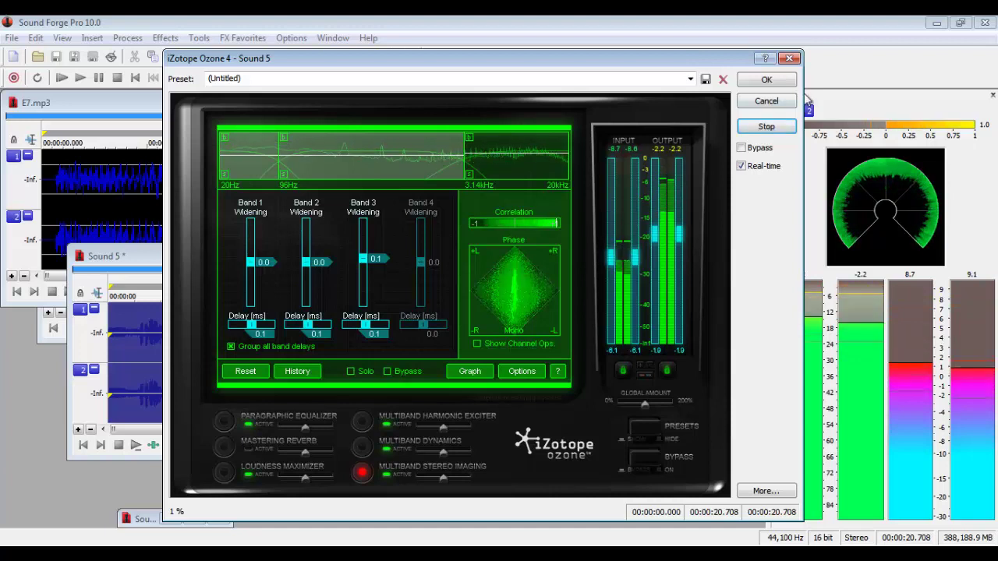
pyautogui.click(765, 129)
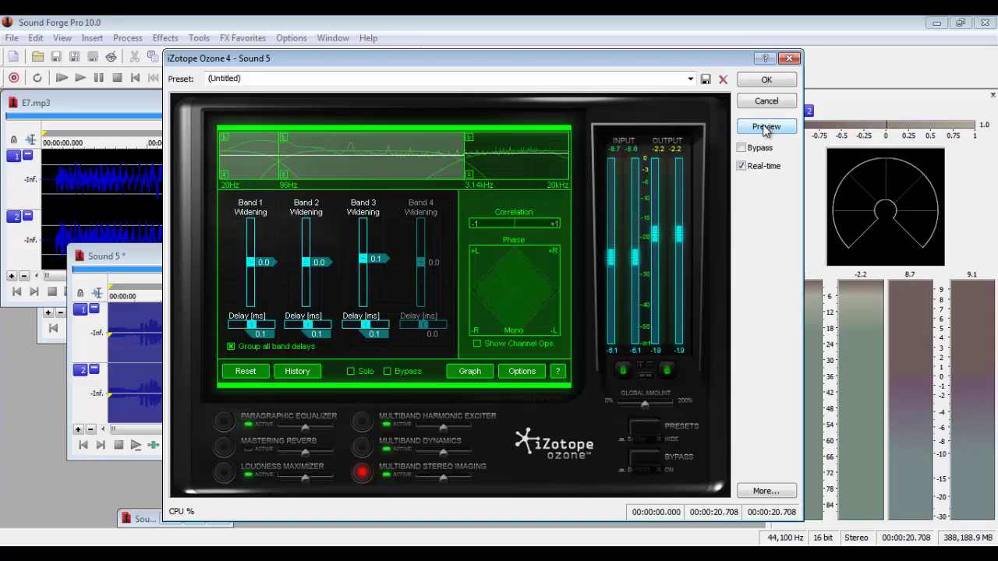
pyautogui.click(767, 79)
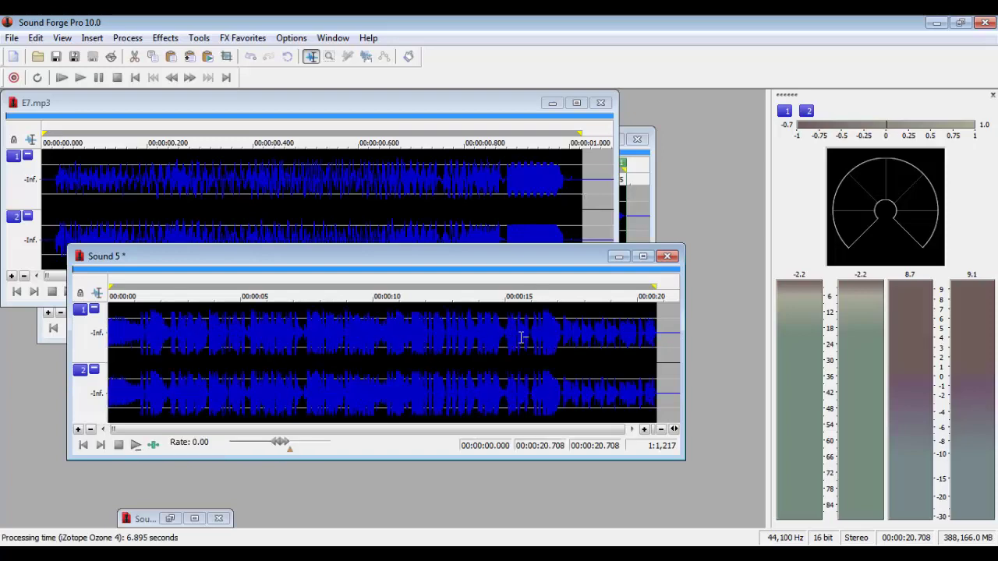
pyautogui.moveTo(424, 258); pyautogui.dragTo(435, 200)
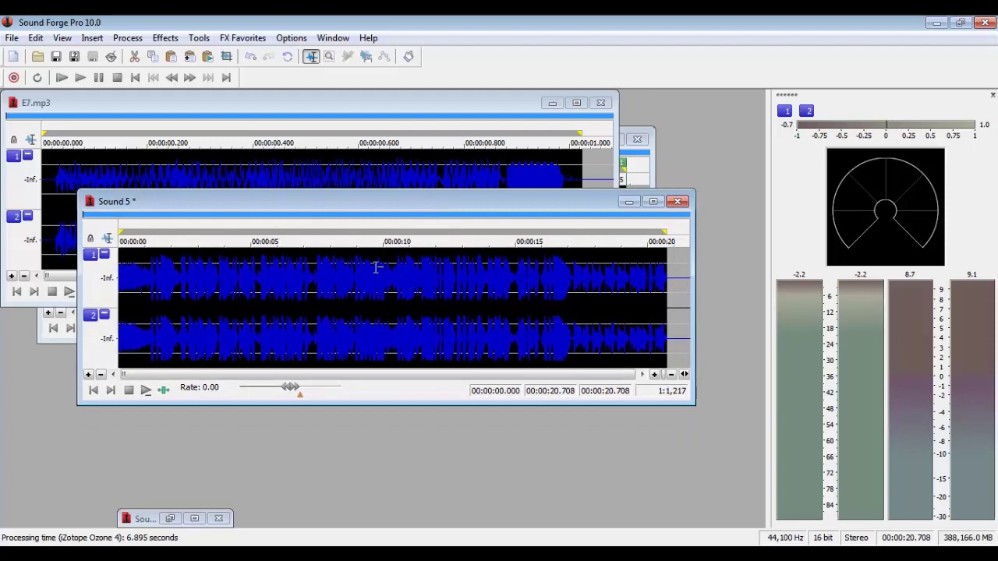
# Open the Waves DeEsser effect on Sound 5 and load its Full Mix preset
pyautogui.click(260, 42)
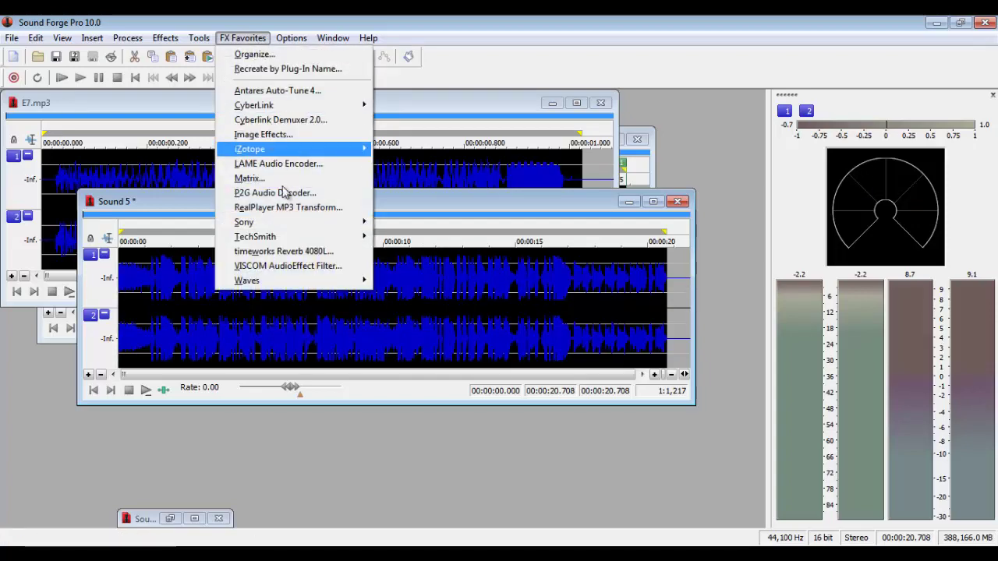
pyautogui.moveTo(292, 288)
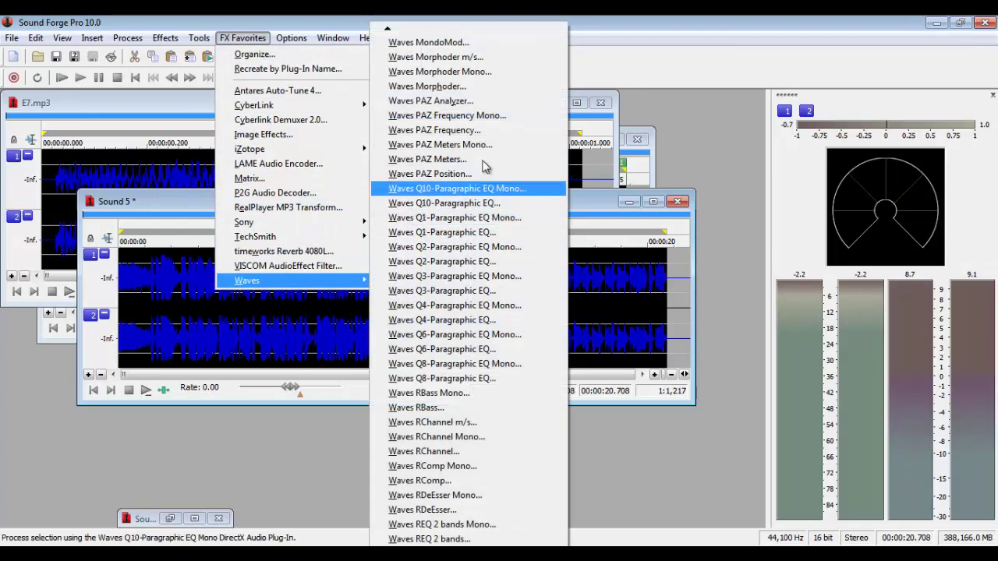
pyautogui.moveTo(497, 31)
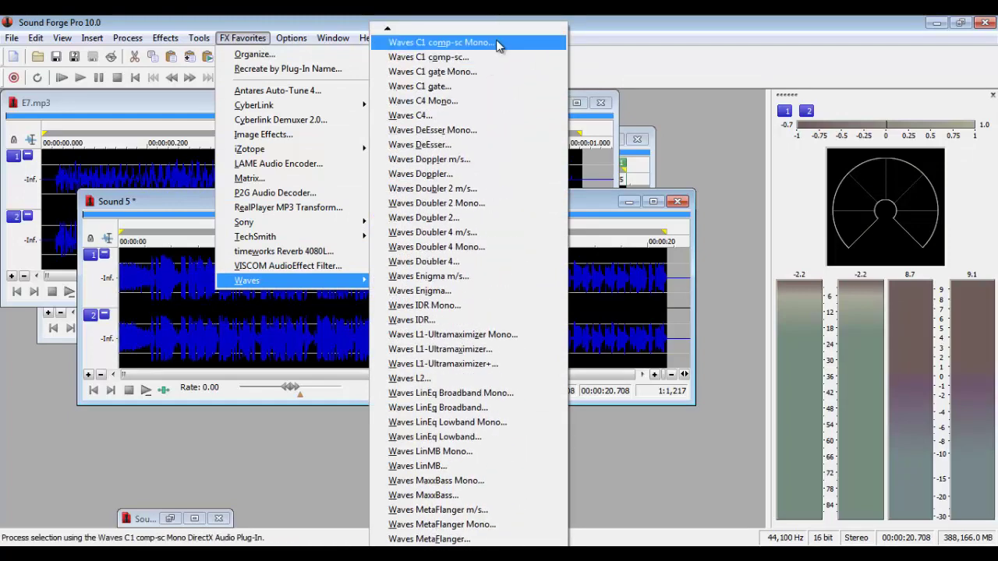
pyautogui.click(495, 152)
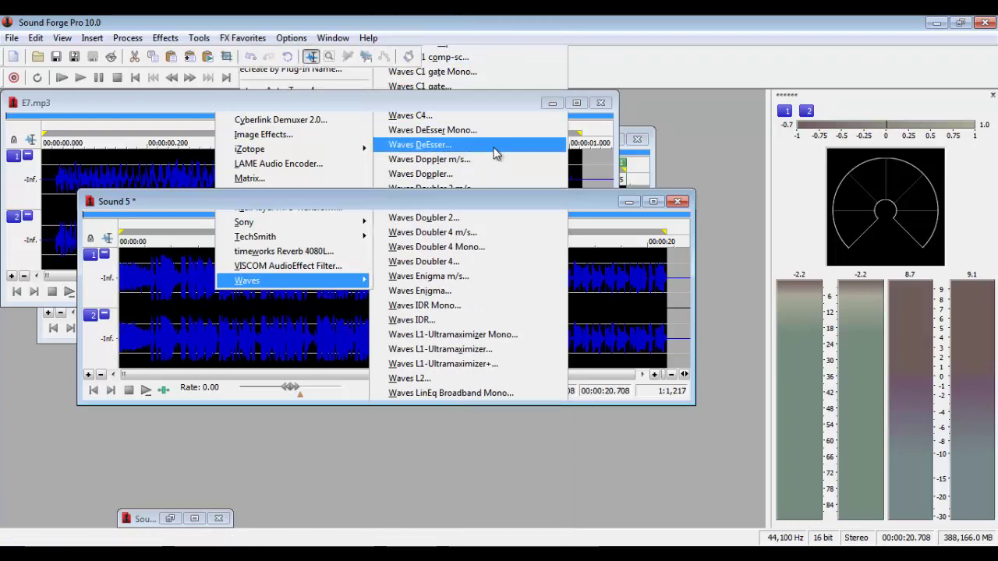
pyautogui.click(465, 152)
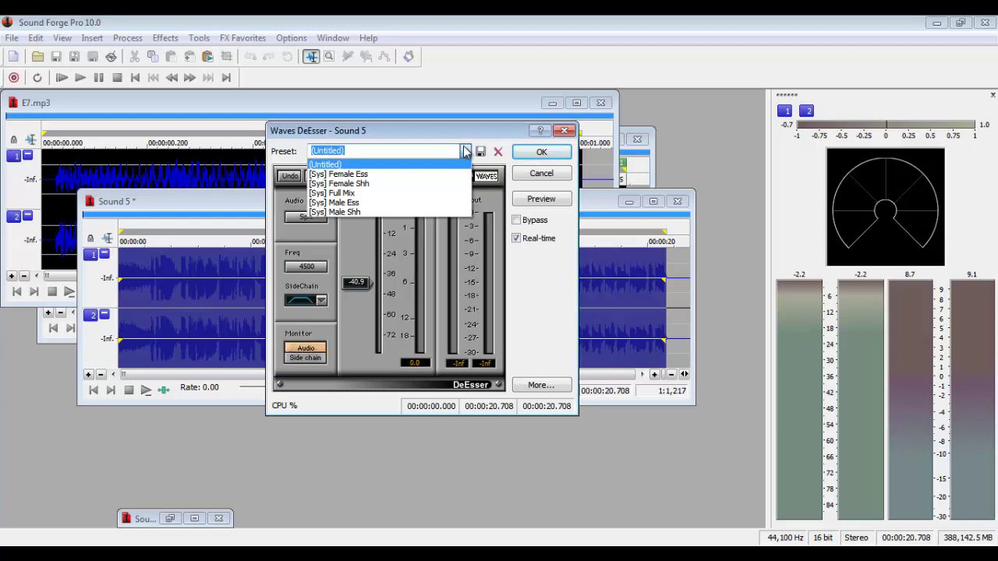
pyautogui.click(373, 193)
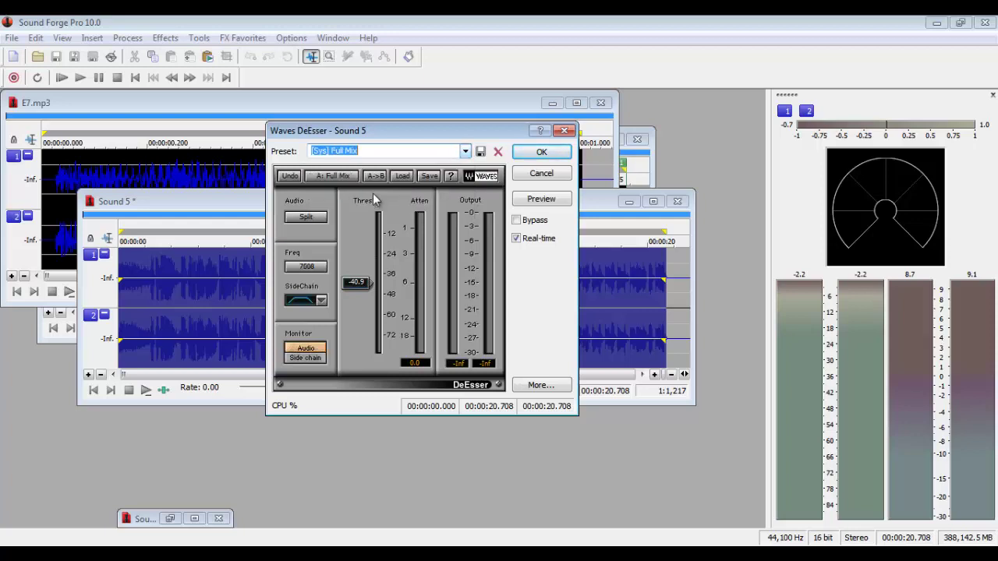
# Set the de-esser threshold to -28.0 while previewing, apply the effect to Sound 5, and clear the selection
pyautogui.click(528, 203)
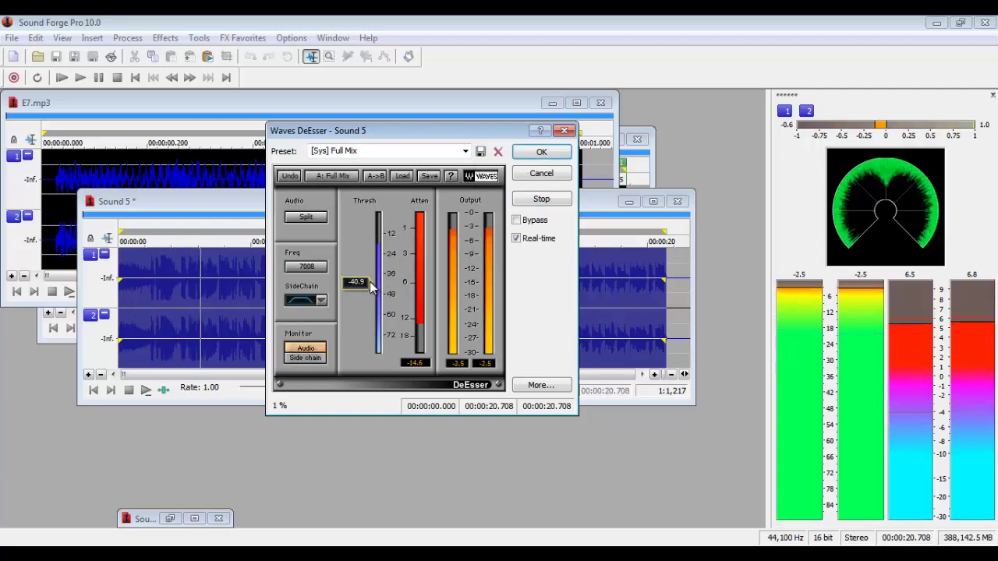
pyautogui.moveTo(373, 288)
pyautogui.mouseDown()
pyautogui.moveTo(414, 212)
pyautogui.moveTo(371, 271)
pyautogui.mouseUp()
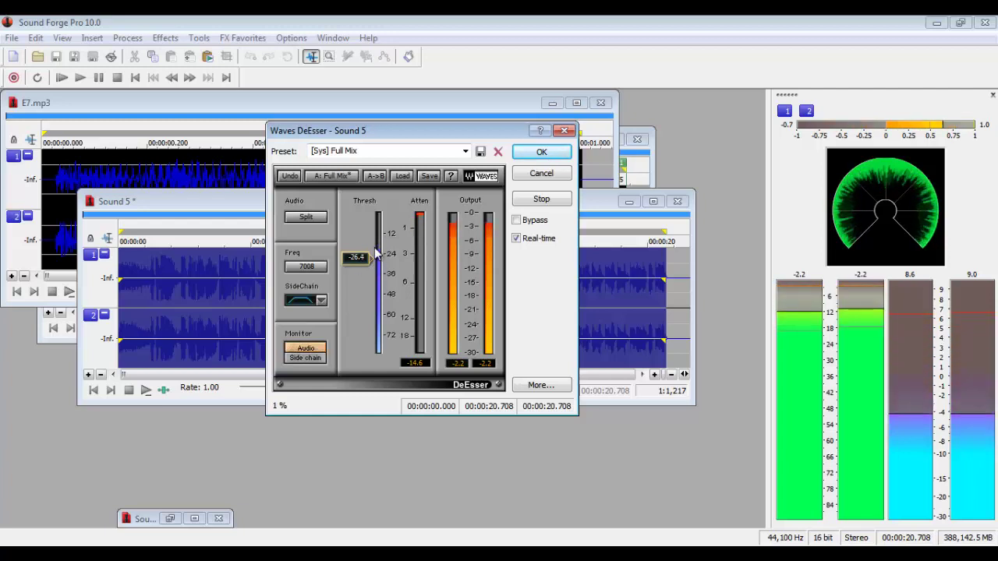
pyautogui.scroll(-2, 375, 251)
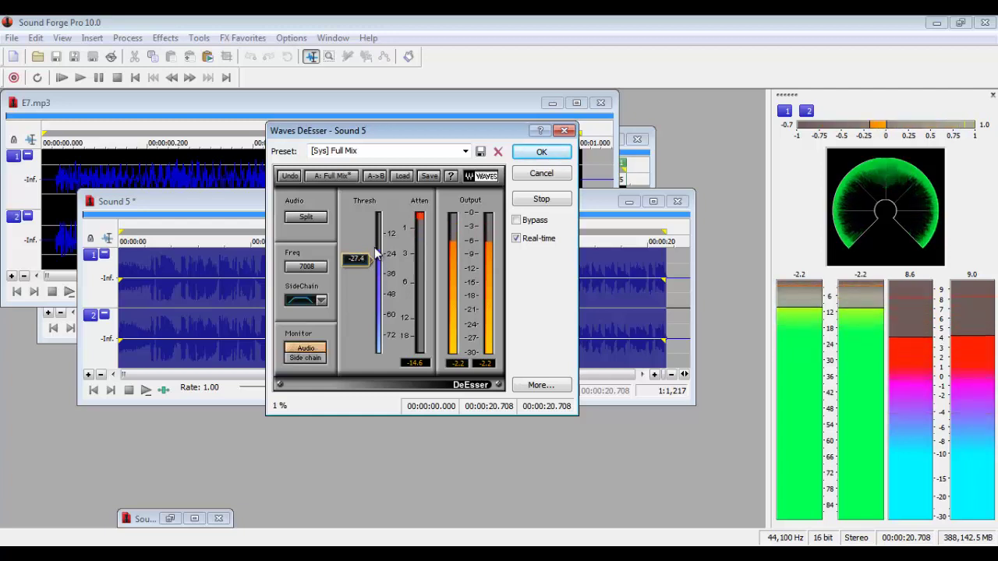
pyautogui.scroll(-1, 375, 251)
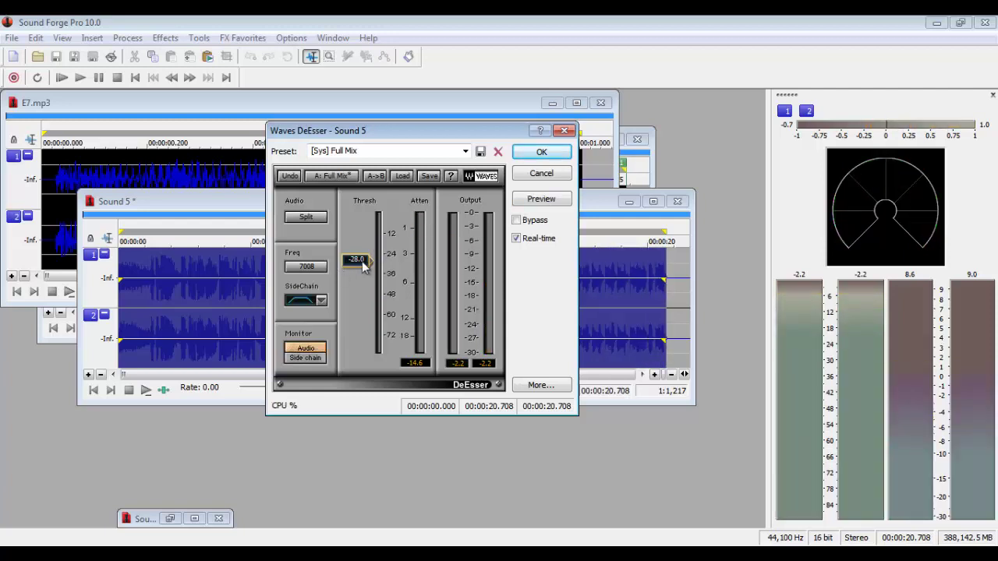
pyautogui.click(465, 151)
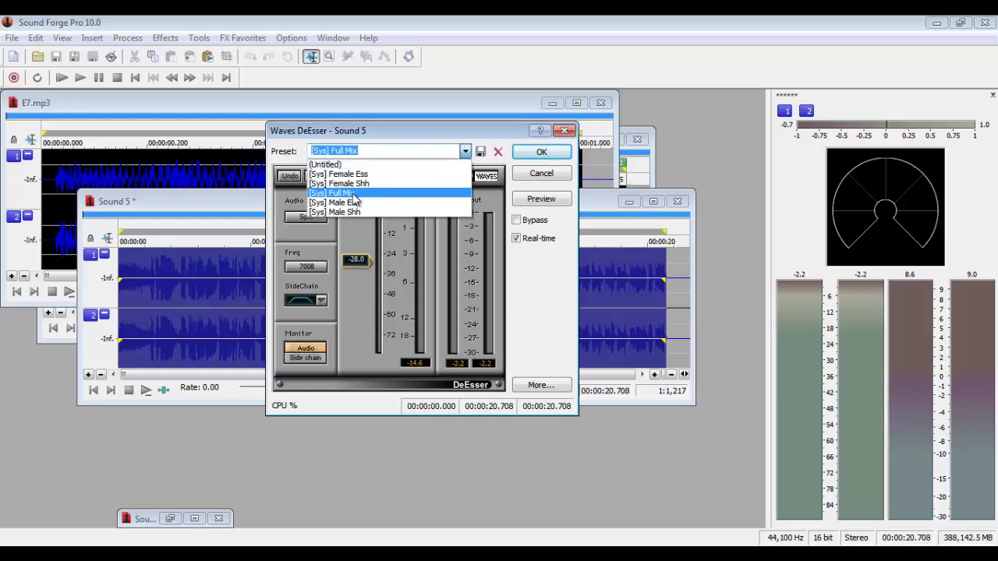
pyautogui.click(354, 194)
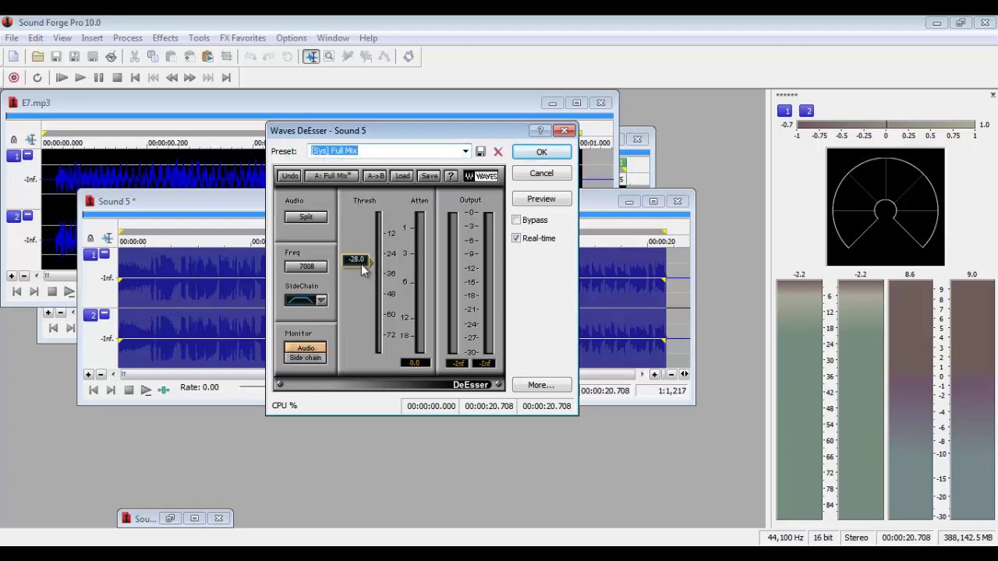
pyautogui.click(541, 153)
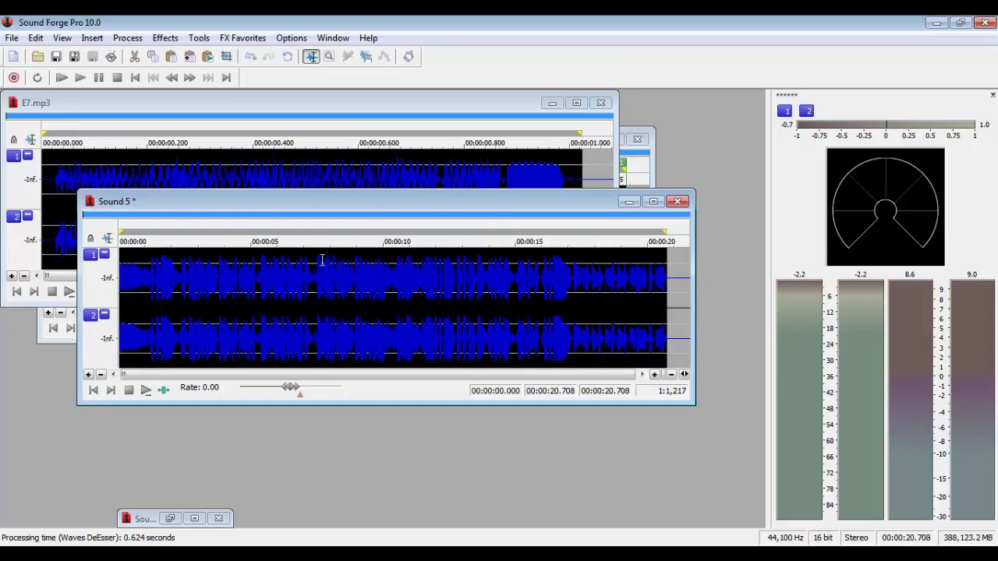
pyautogui.click(324, 260)
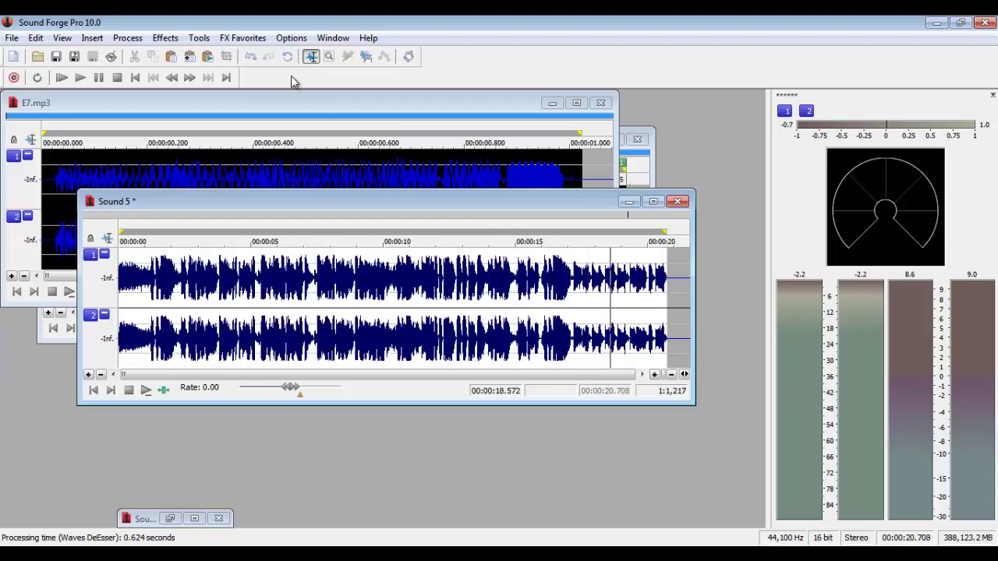
# Open Waves L1-Ultramaximizer+ on Sound 5 and load the "16bit FinalMaster, highest res." preset
pyautogui.click(250, 39)
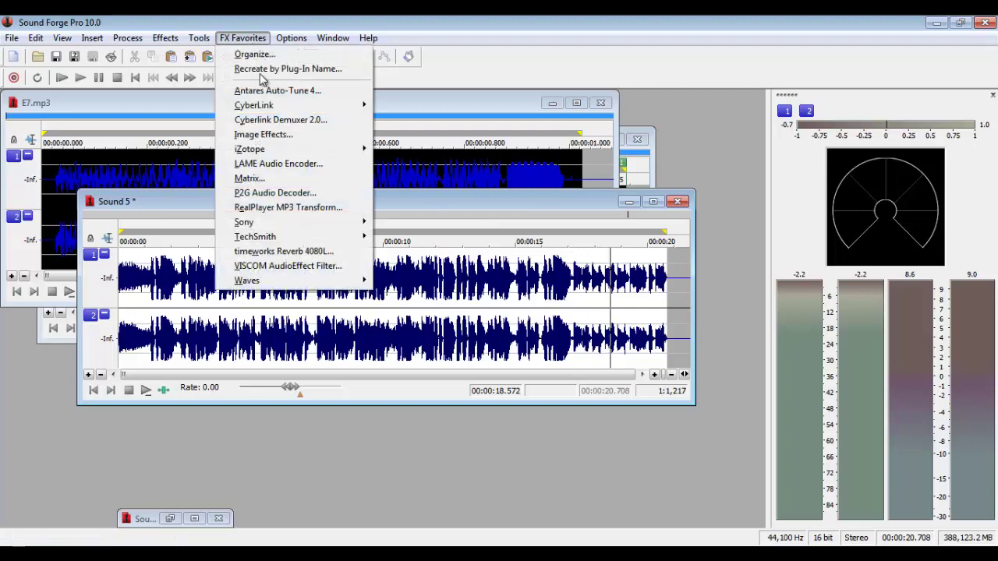
pyautogui.moveTo(325, 285)
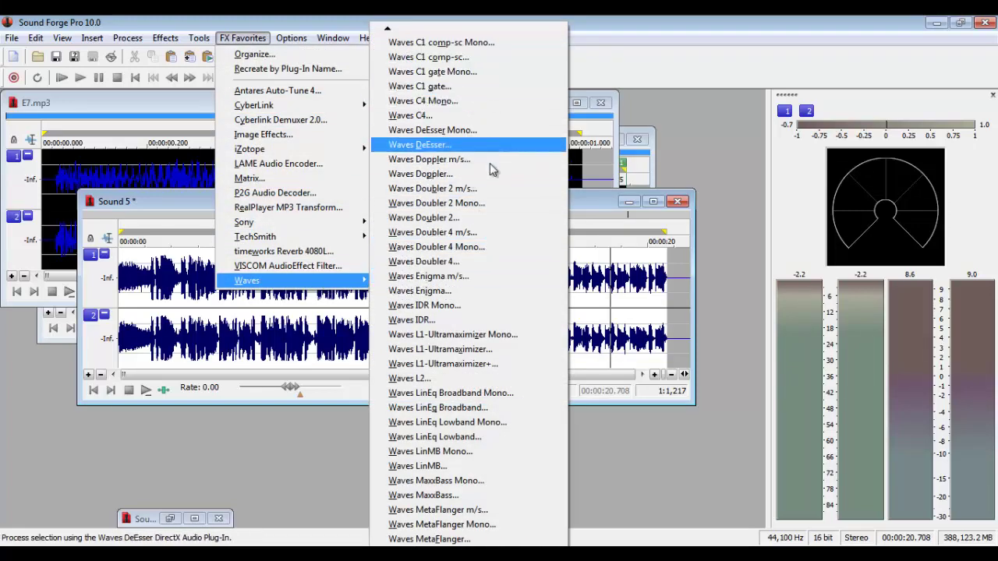
pyautogui.click(480, 364)
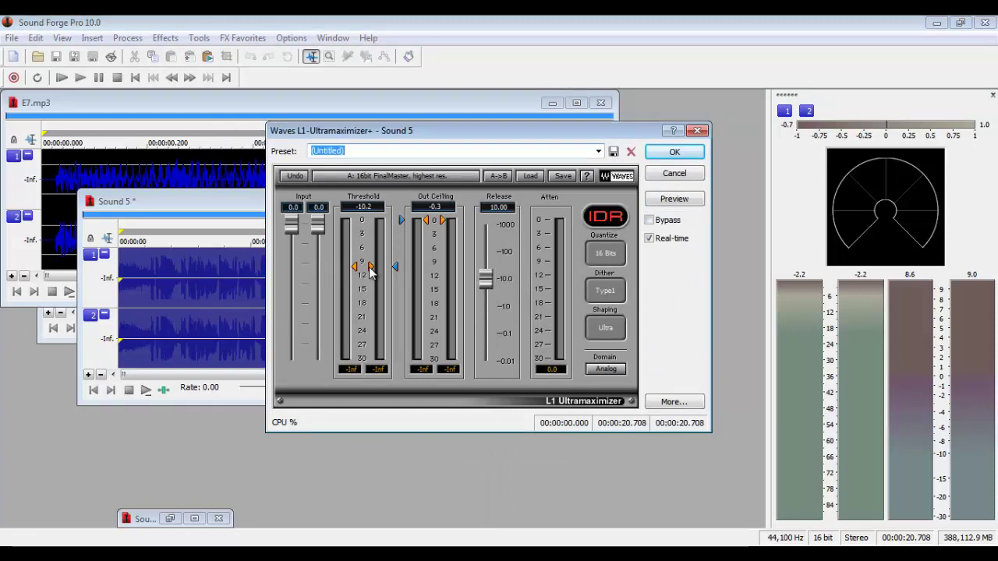
pyautogui.click(600, 151)
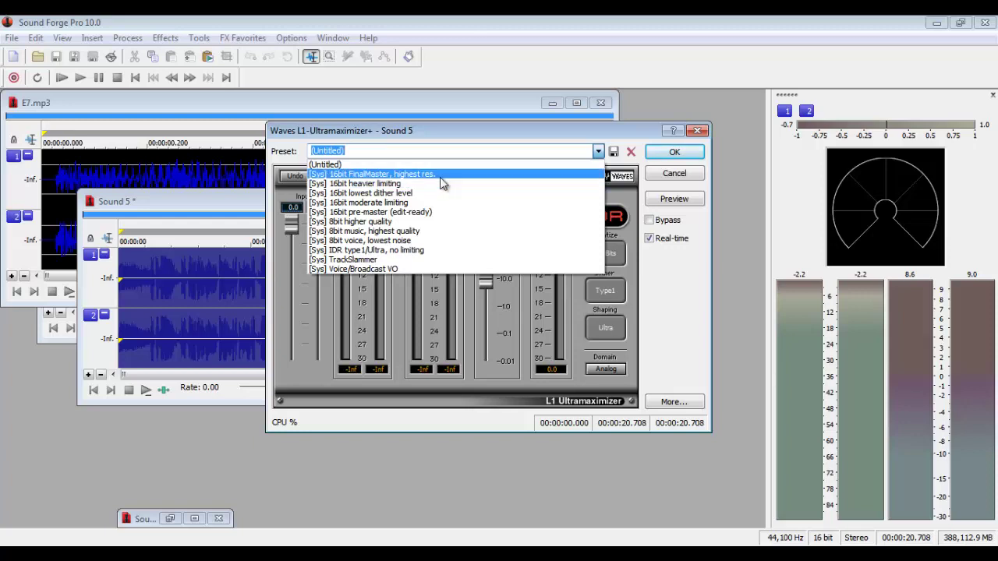
pyautogui.click(441, 175)
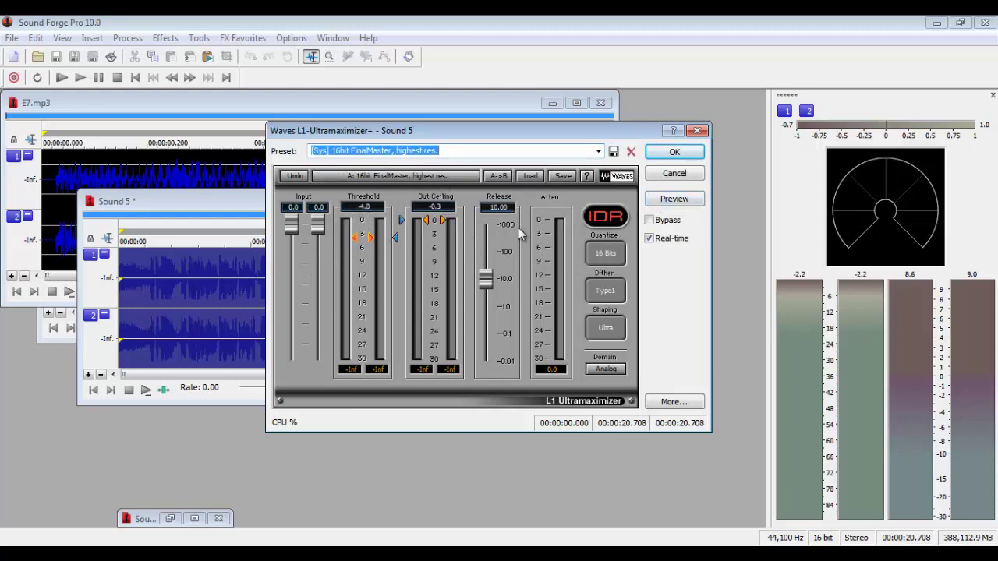
# Lower the L1 threshold to -7.0 while previewing and apply the limiter to Sound 5
pyautogui.click(686, 201)
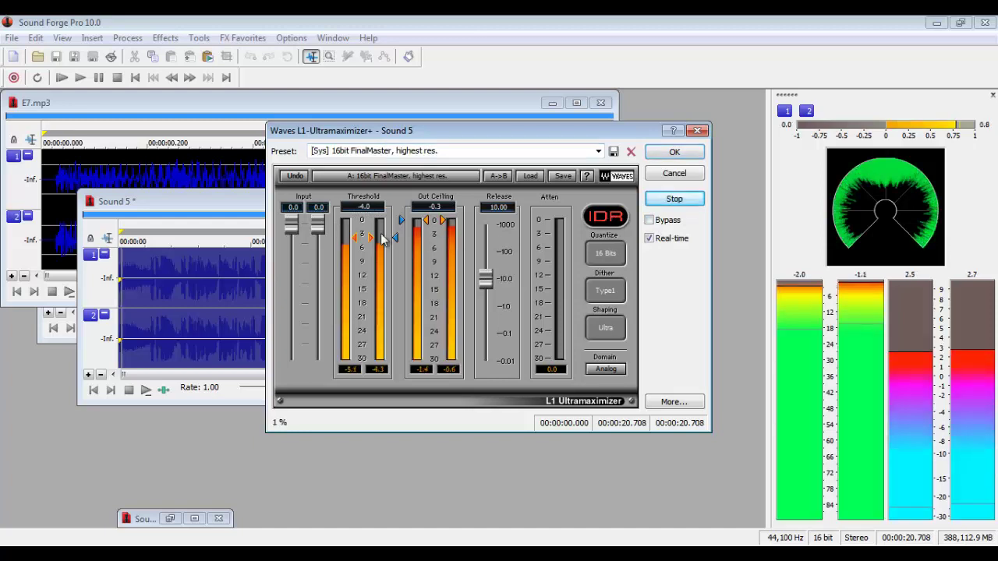
pyautogui.moveTo(371, 239); pyautogui.dragTo(366, 290)
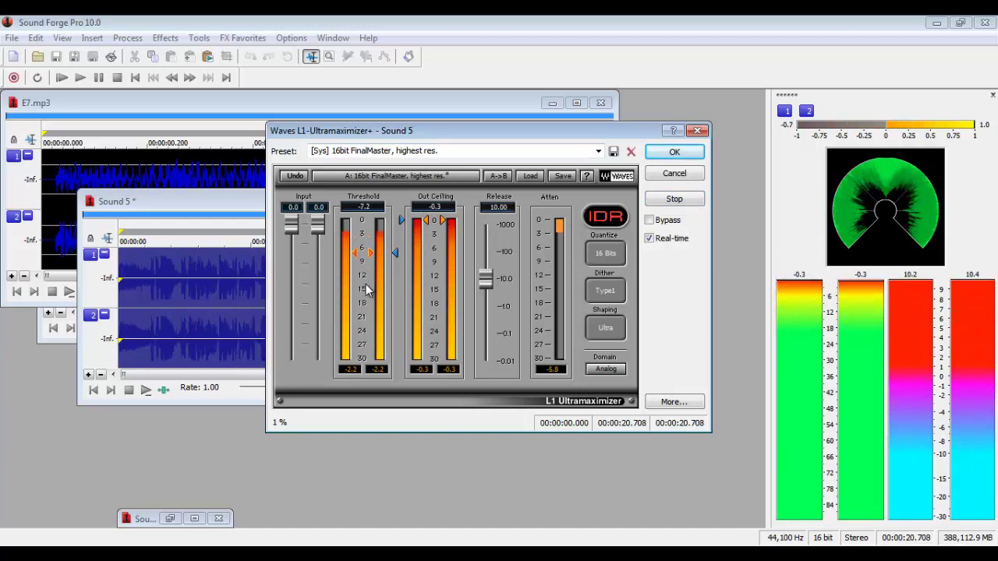
pyautogui.moveTo(370, 289); pyautogui.dragTo(373, 252)
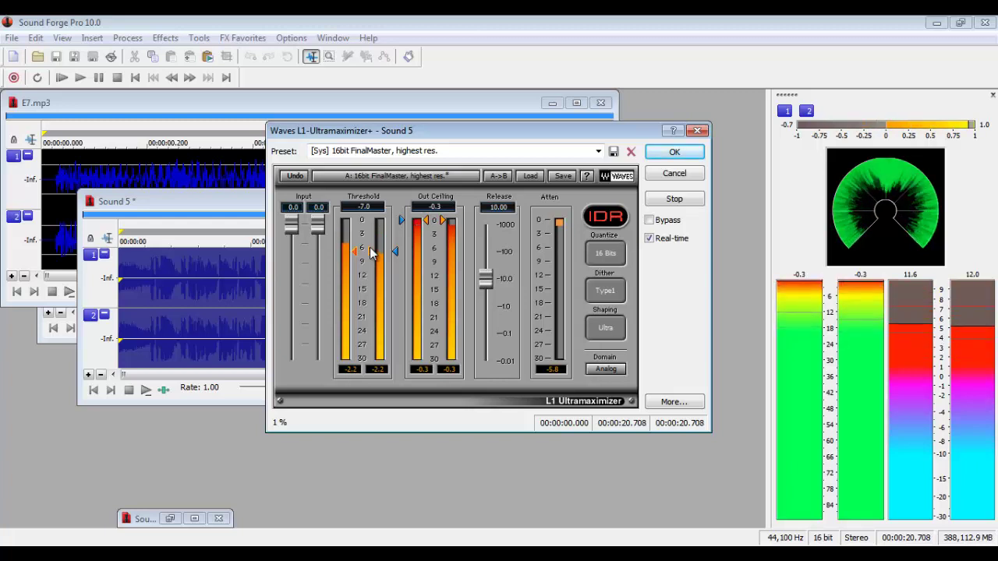
pyautogui.click(666, 205)
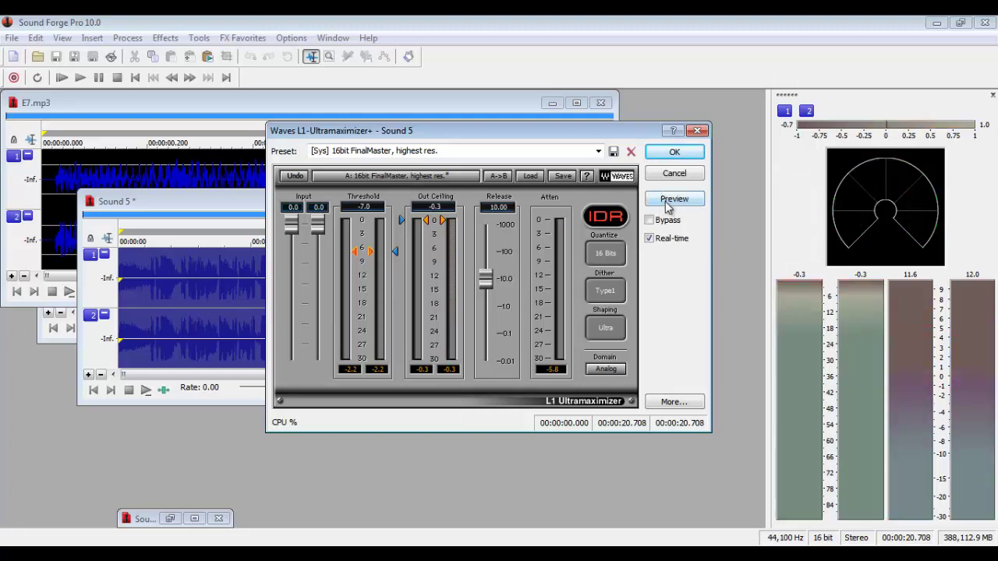
pyautogui.click(691, 155)
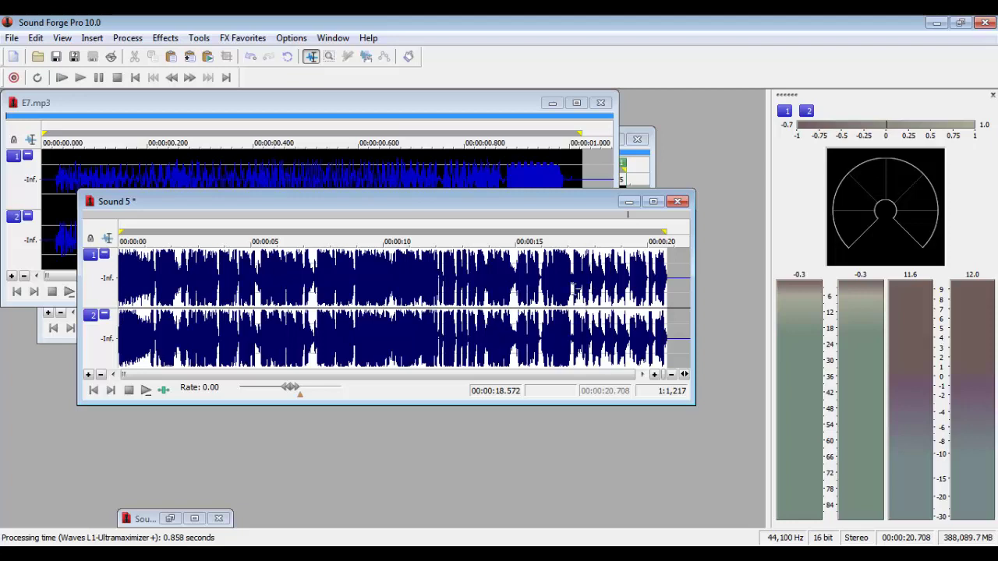
# Play the ending of Sound 5 from about 16.25 seconds to judge where a fade should start
pyautogui.moveTo(681, 285); pyautogui.dragTo(629, 341)
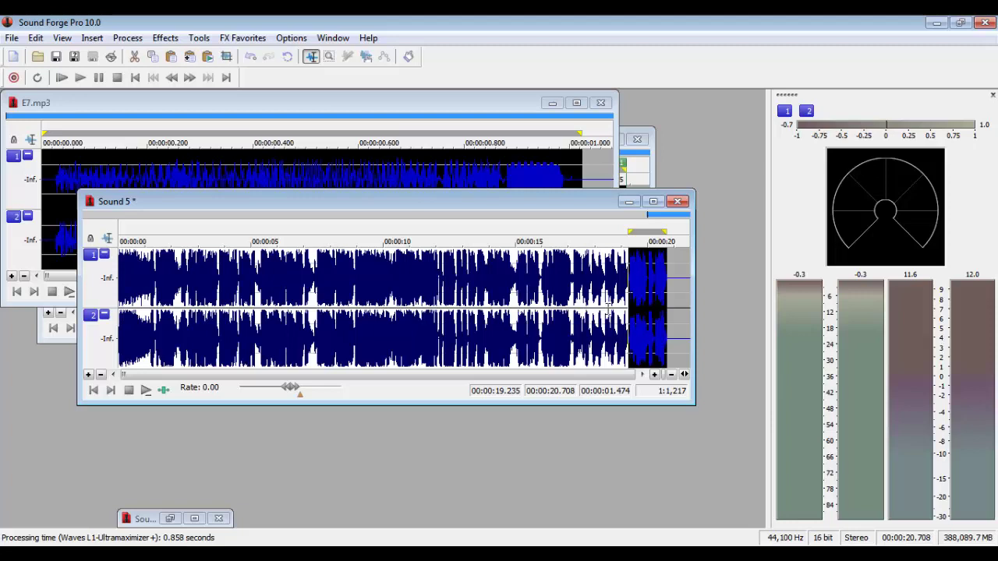
pyautogui.click(563, 293)
pyautogui.click(549, 295)
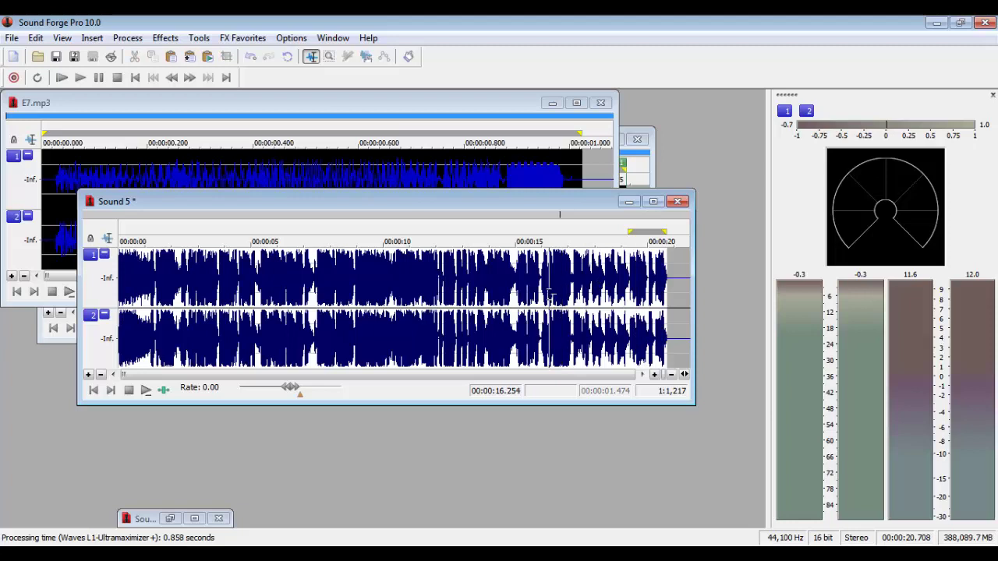
pyautogui.press('space')
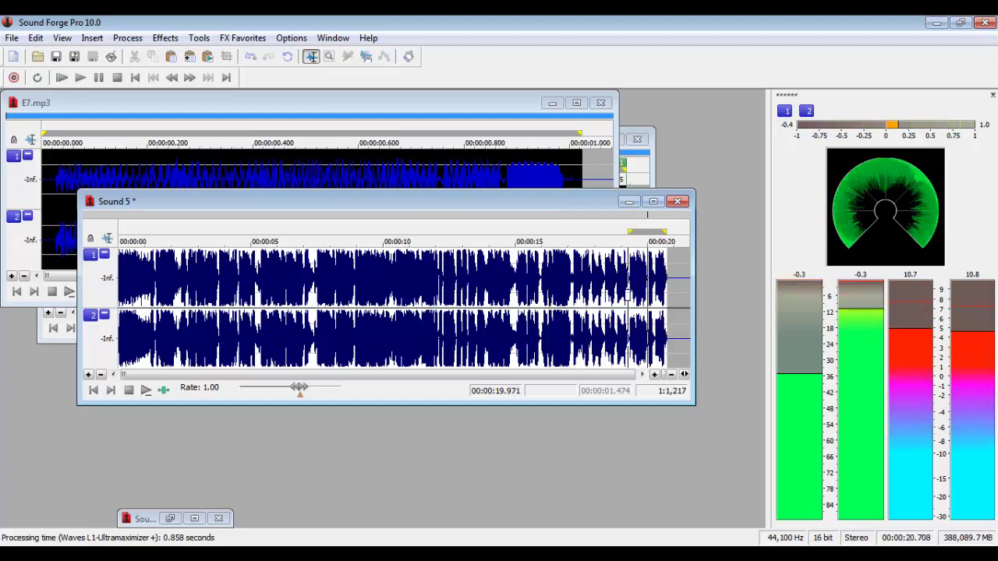
pyautogui.press('space')
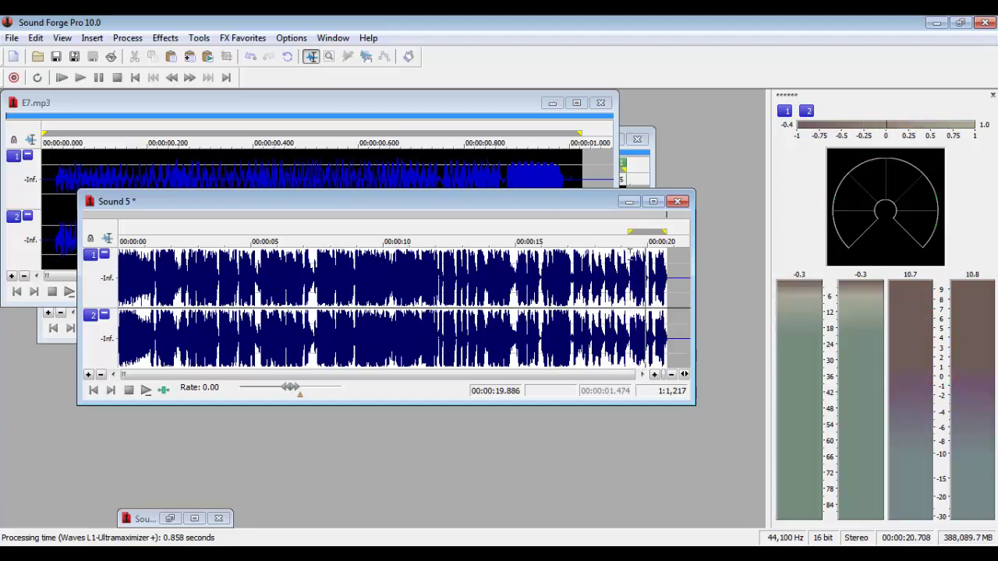
# Select Sound 5 from about 19.3 seconds to its end and apply a fade-out
pyautogui.click(631, 253)
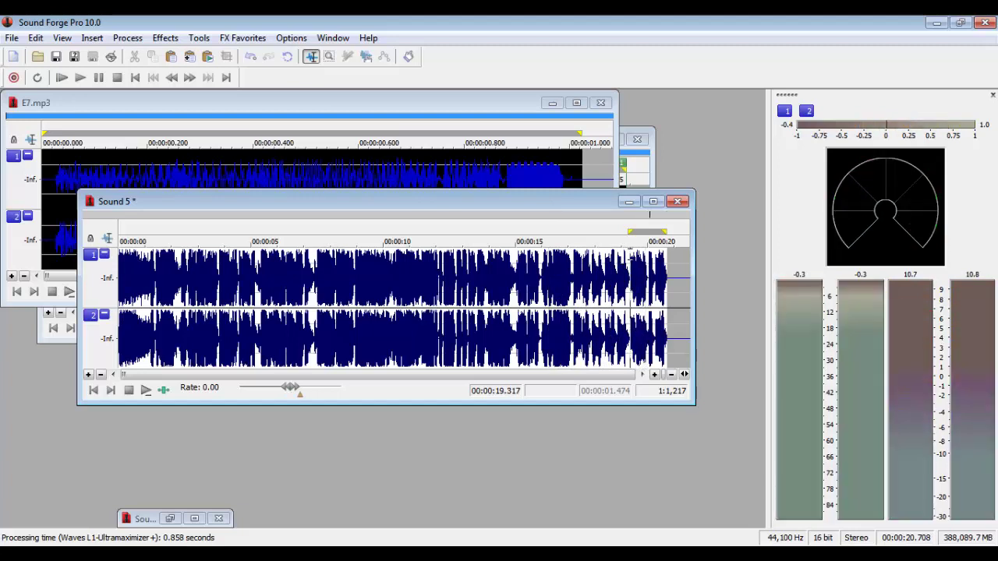
pyautogui.moveTo(635, 328); pyautogui.dragTo(684, 332)
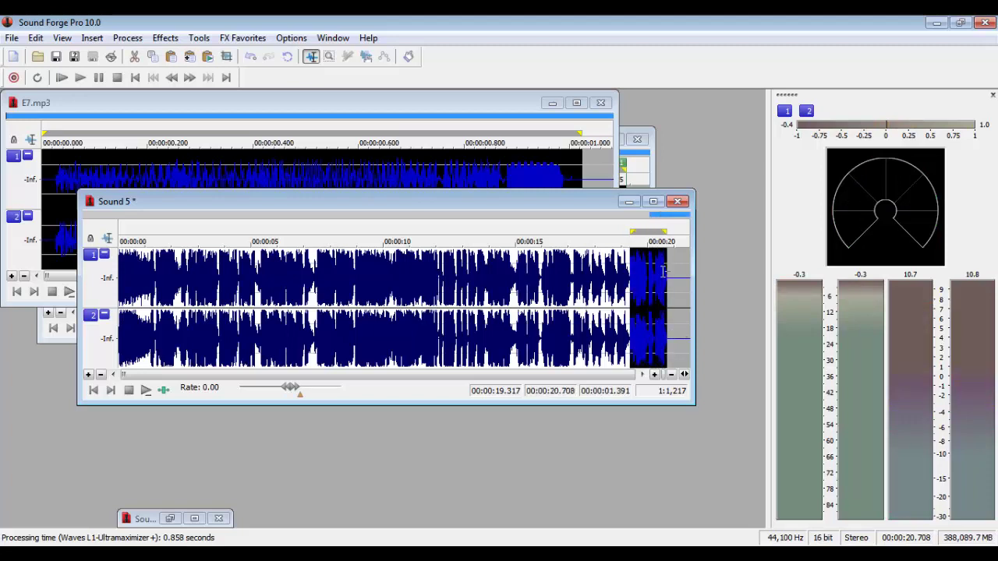
pyautogui.click(127, 37)
pyautogui.moveTo(205, 129)
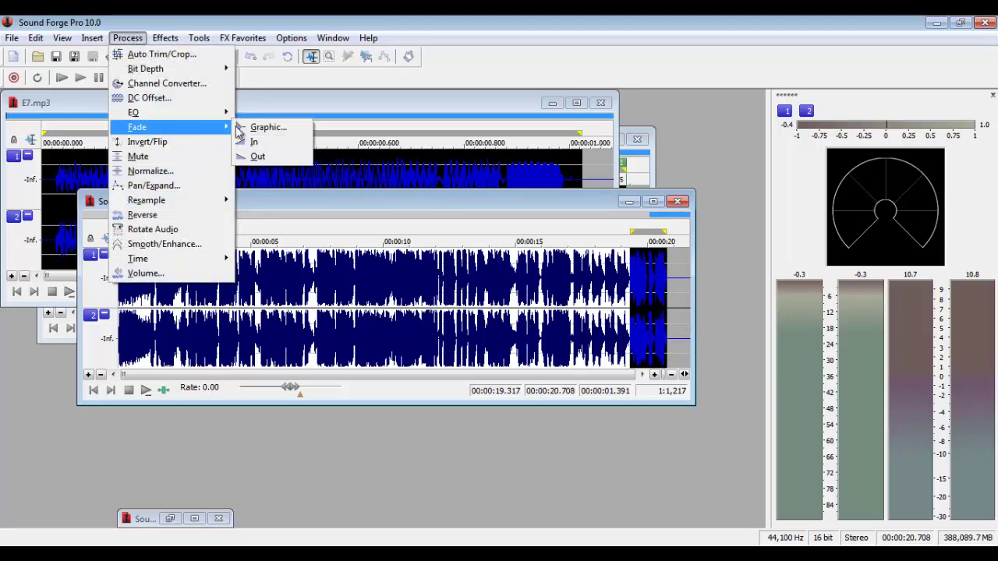
pyautogui.click(283, 155)
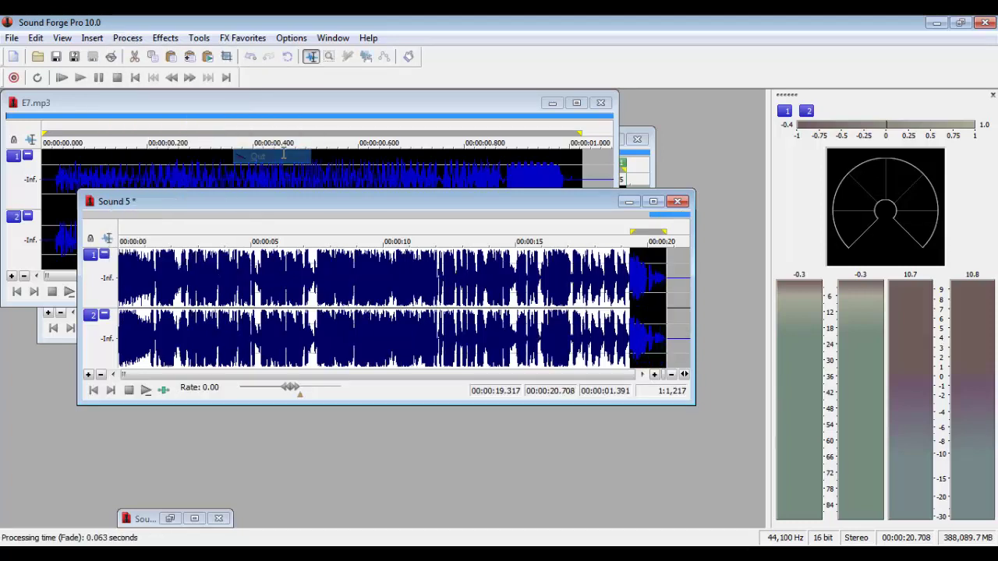
# Clear the selection, return to the start of Sound 5, and play the finished mix
pyautogui.click(647, 281)
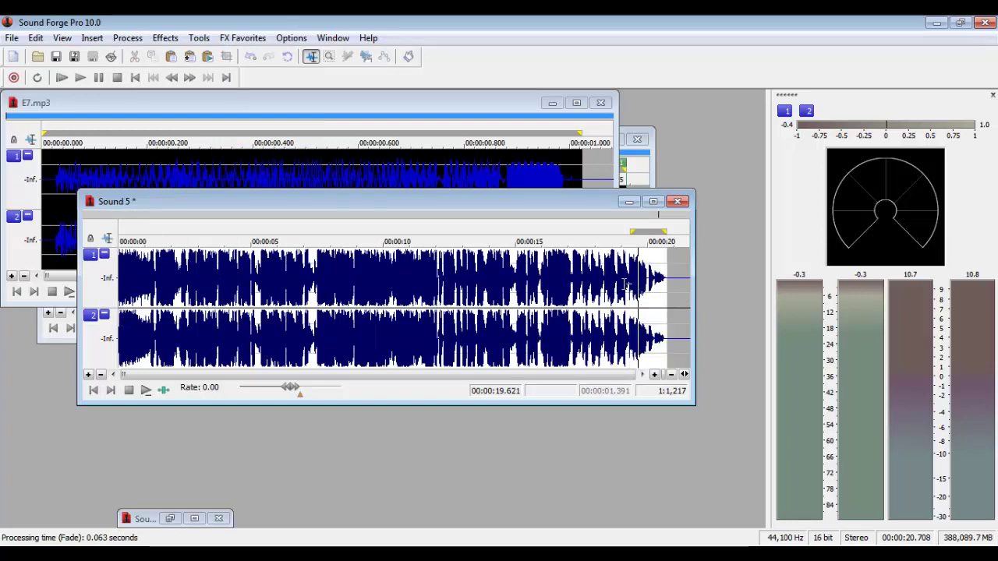
pyautogui.click(668, 281)
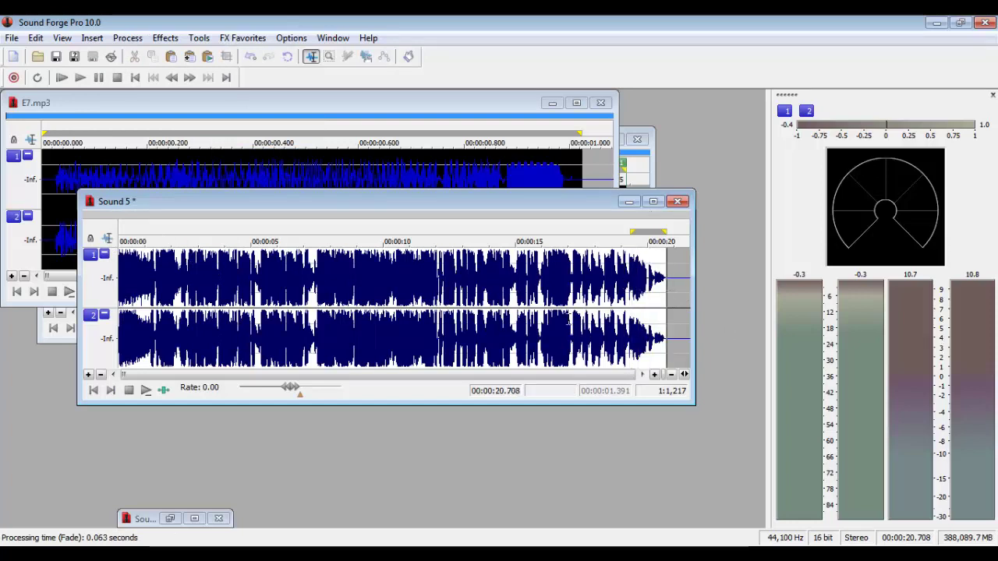
pyautogui.click(94, 390)
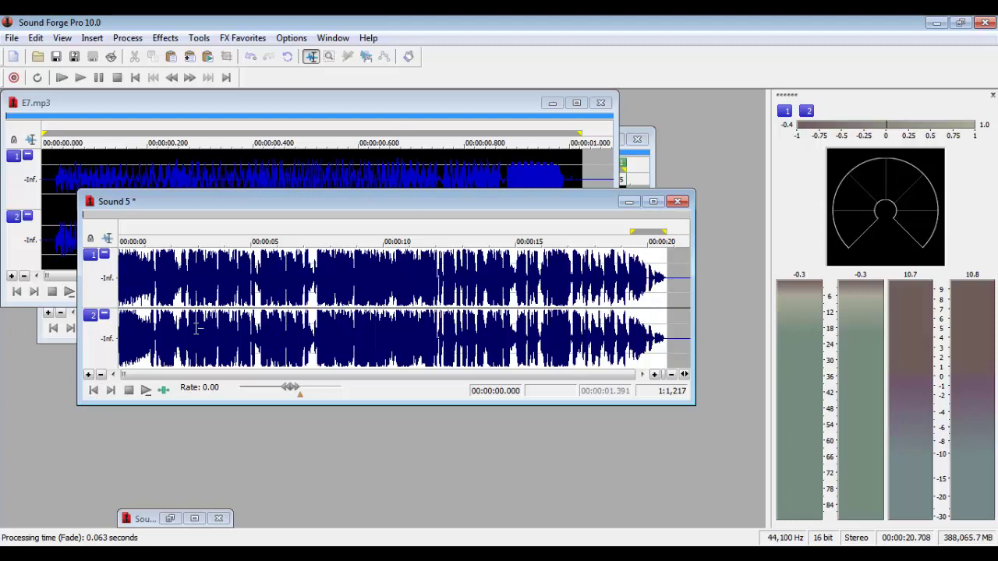
pyautogui.press('space')
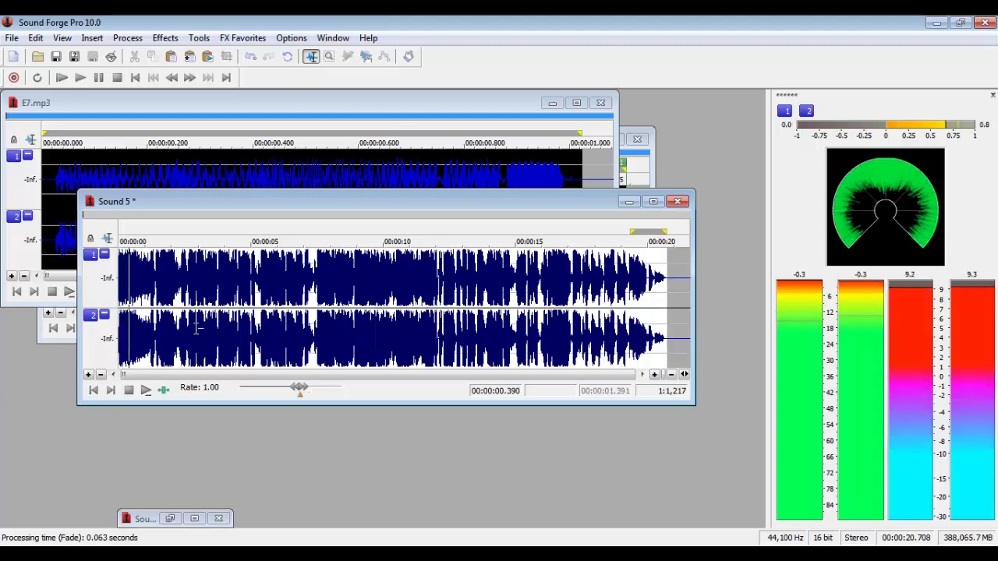